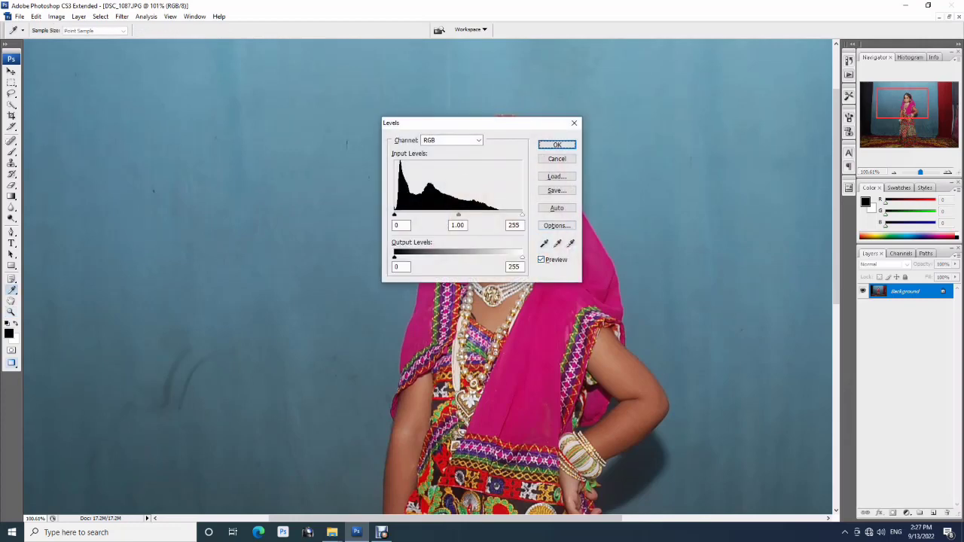
- Apply Levels: sample the black point, brighten the midtones and adjust the Blue channel
{"action": "left_click_drag", "start_coordinate": [450, 125], "coordinate": [649, 225]}
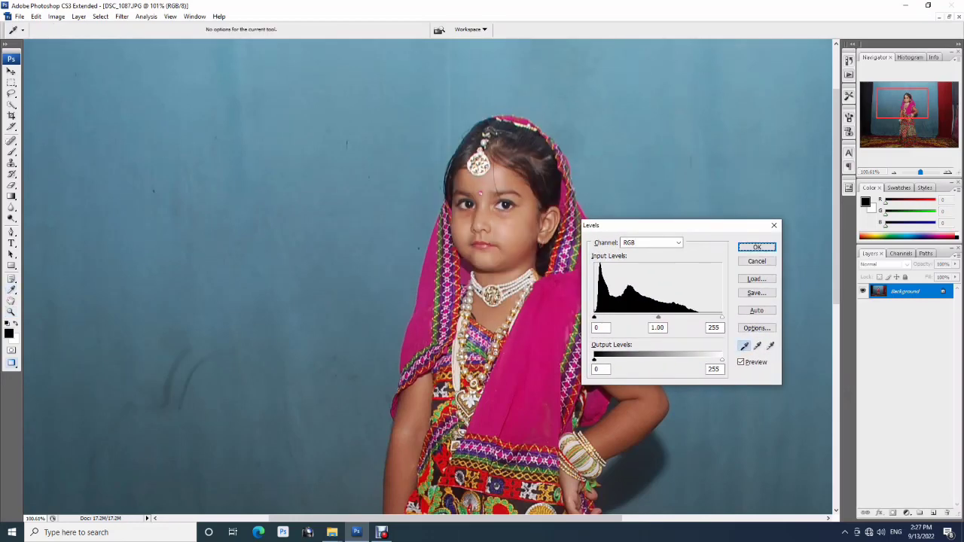
{"action": "left_click", "coordinate": [654, 463]}
{"action": "left_click_drag", "start_coordinate": [658, 317], "coordinate": [646, 317]}
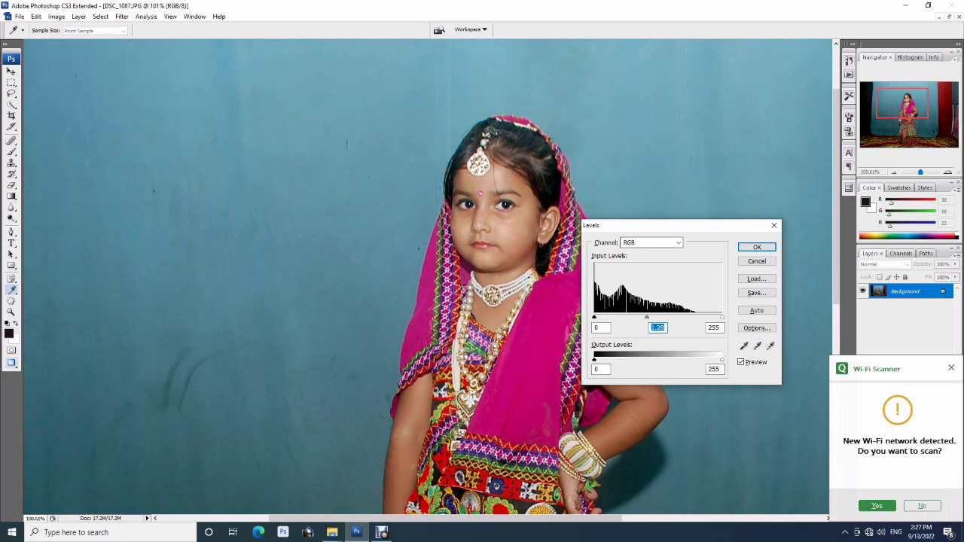
{"action": "left_click", "coordinate": [652, 242]}
{"action": "left_click", "coordinate": [628, 277]}
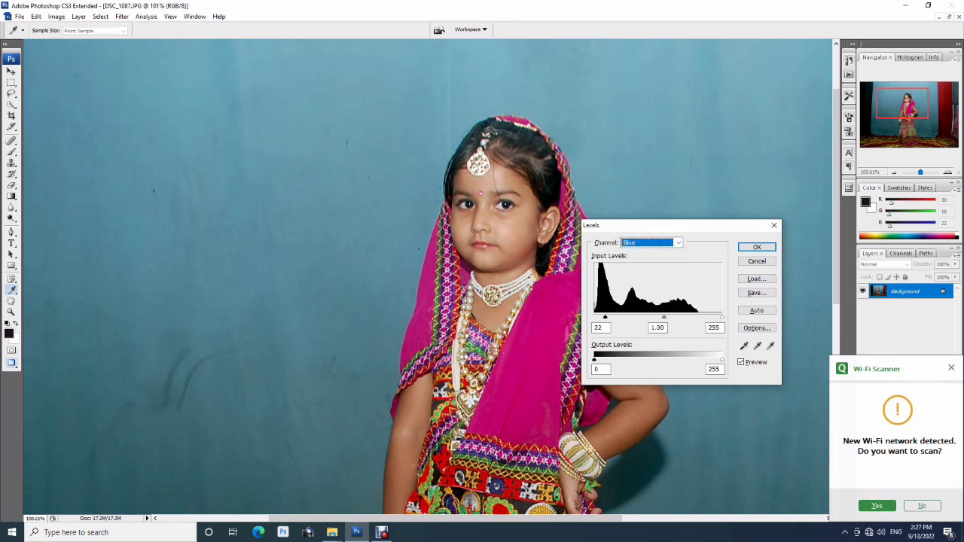
{"action": "key", "text": "Return"}
- Apply Color Balance midtones -23, 0, +10, then zoom in on the girl's face
{"action": "key", "text": "ctrl+b"}
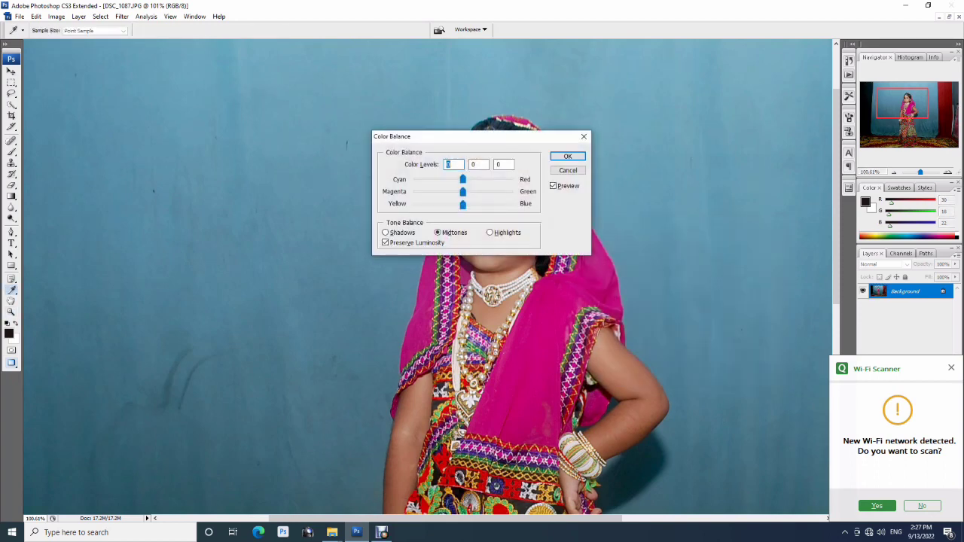
{"action": "left_click_drag", "start_coordinate": [510, 134], "coordinate": [662, 208]}
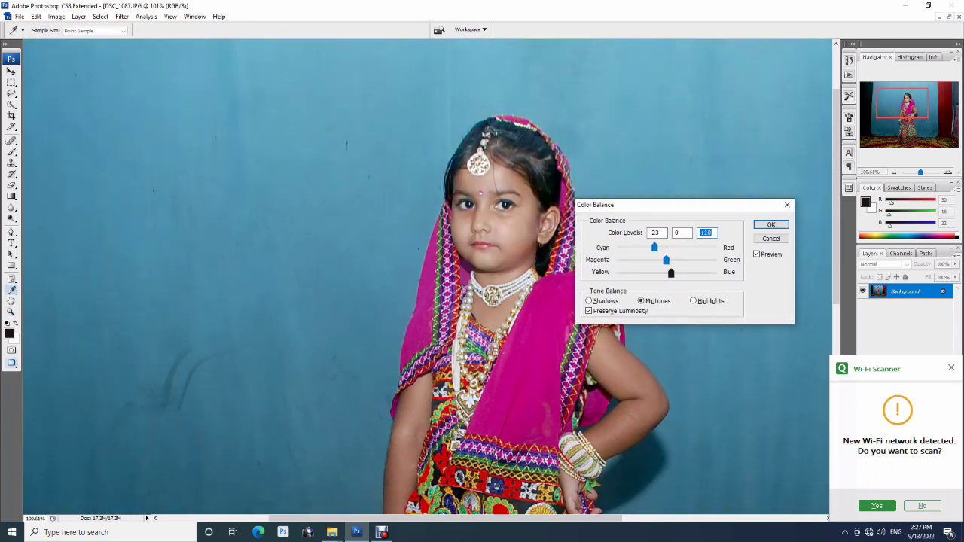
{"action": "key", "text": "Return"}
{"action": "key", "text": "z"}
{"action": "left_click", "coordinate": [587, 155]}
- Select the girl's eyes, nose and lips with elliptical marquees and feather the selection
{"action": "key", "text": "m"}
{"action": "left_click_drag", "start_coordinate": [421, 228], "coordinate": [466, 254]}
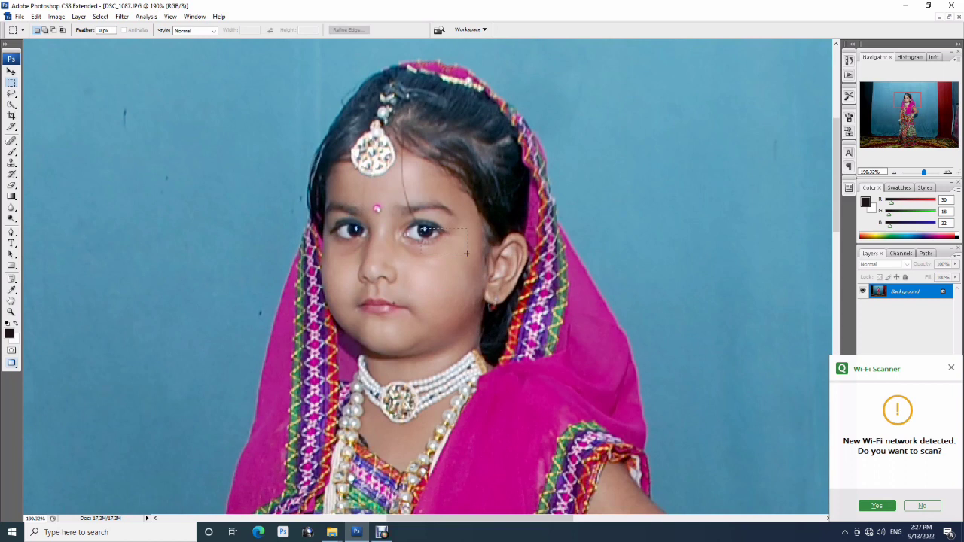
{"action": "key", "text": "shift+m"}
{"action": "left_click_drag", "start_coordinate": [411, 226], "coordinate": [442, 235]}
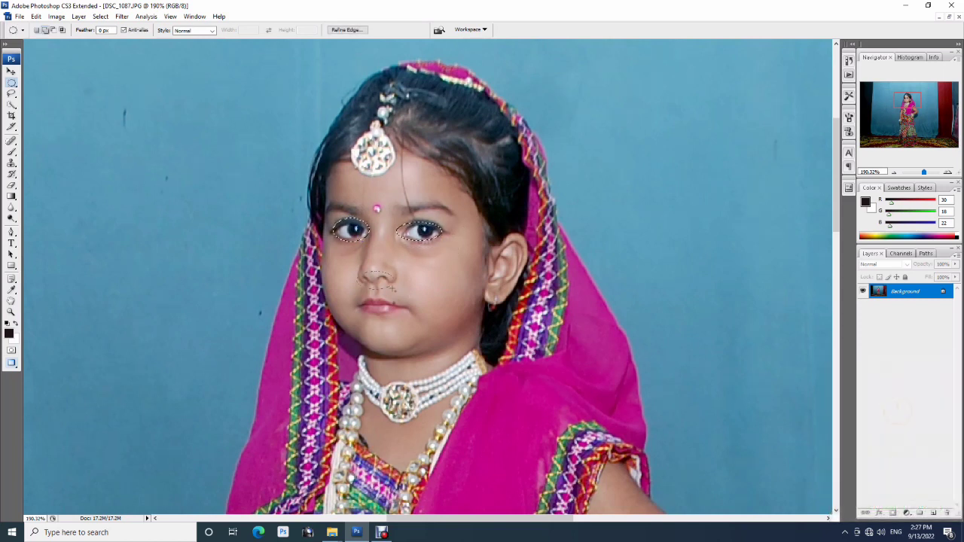
{"action": "left_click_drag", "start_coordinate": [391, 288], "coordinate": [410, 320]}
{"action": "key", "text": "ctrl+alt+d"}
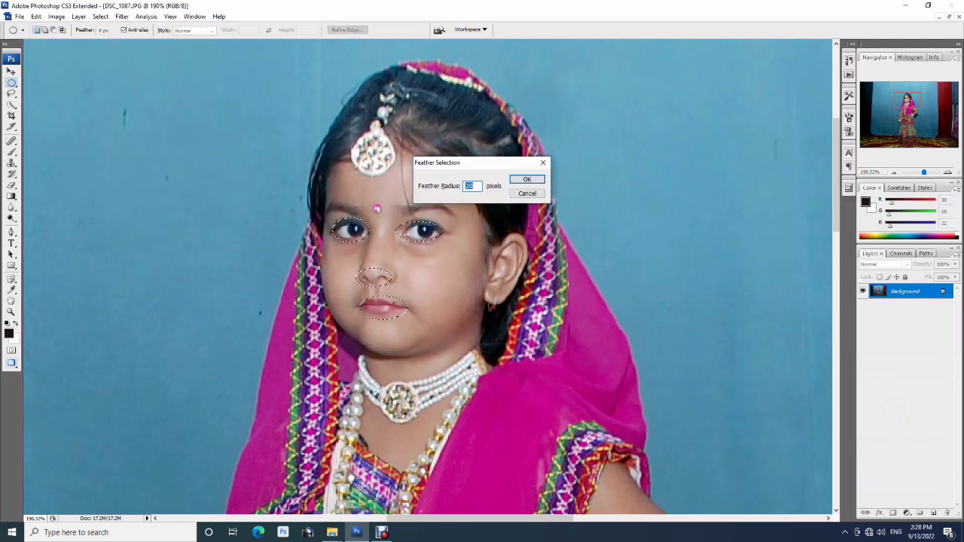
{"action": "key", "text": "Return"}
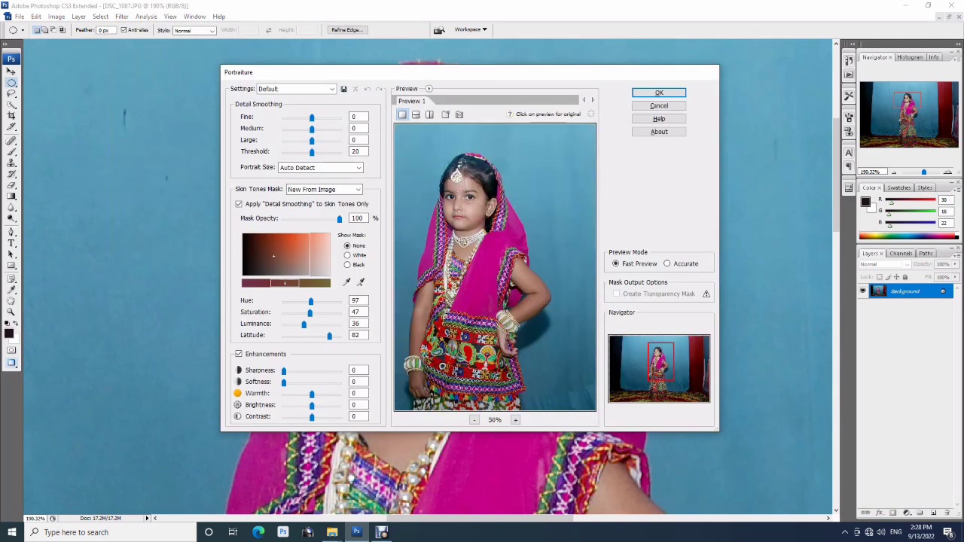
- Apply Portraiture with the Smoothing: Medium preset on all tones and Sharpness 3
{"action": "left_click", "coordinate": [296, 89]}
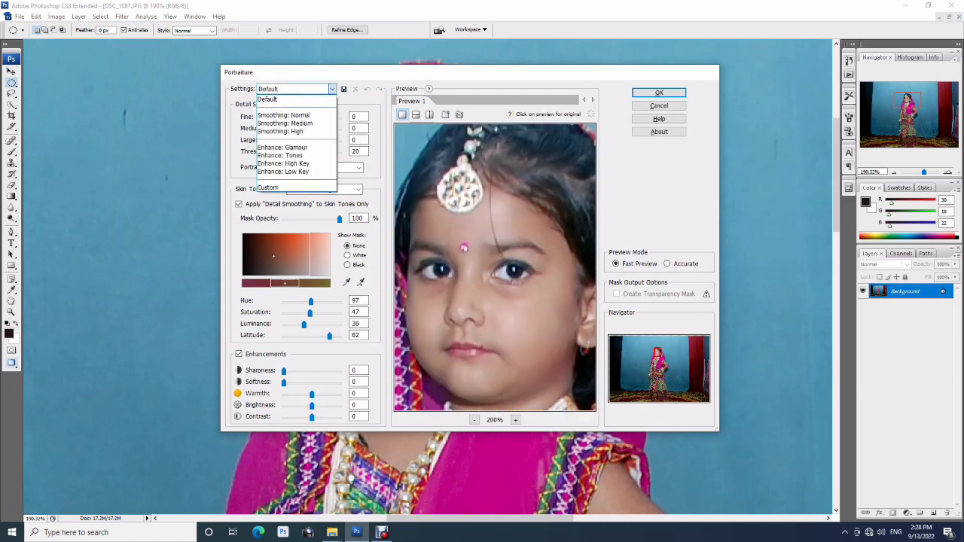
{"action": "left_click", "coordinate": [286, 121]}
{"action": "left_click", "coordinate": [239, 204]}
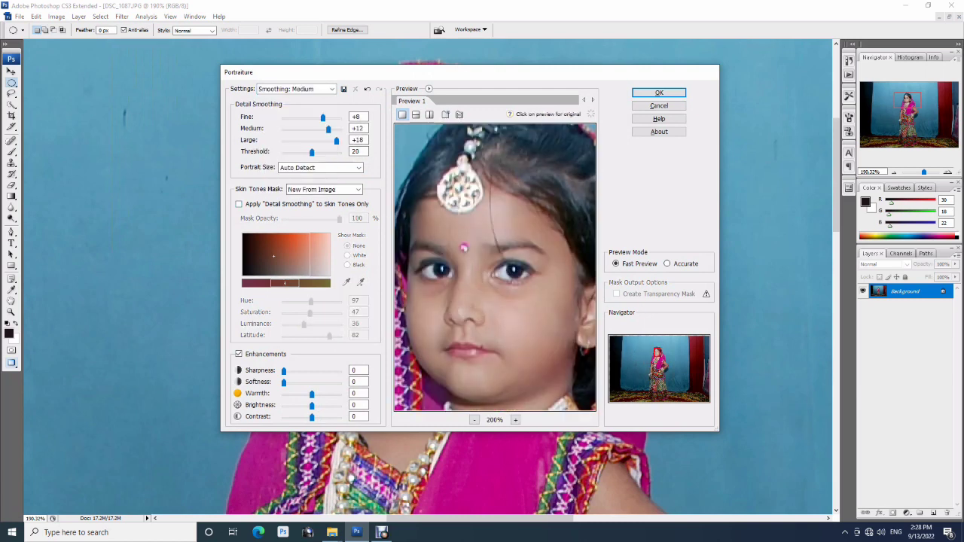
{"action": "left_click_drag", "start_coordinate": [283, 370], "coordinate": [287, 370]}
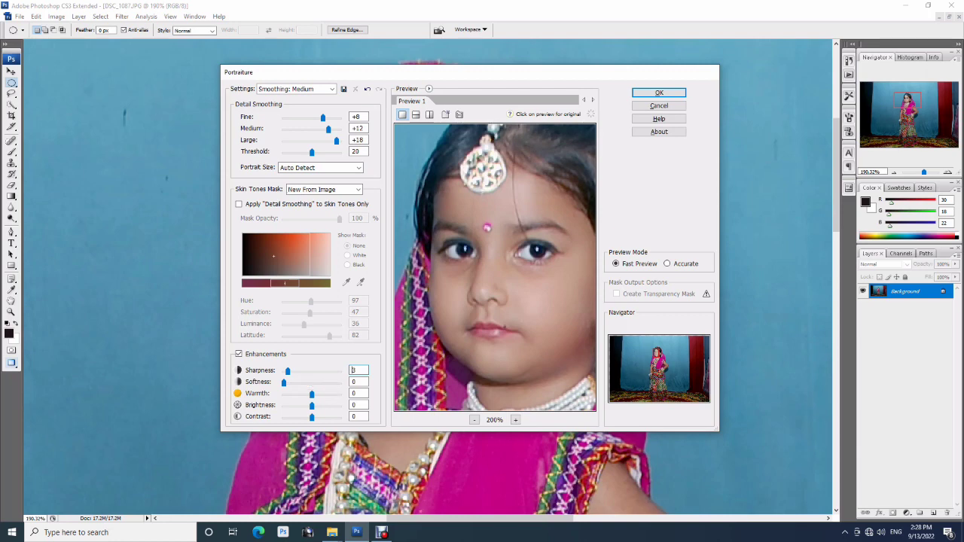
{"action": "key", "text": "Return"}
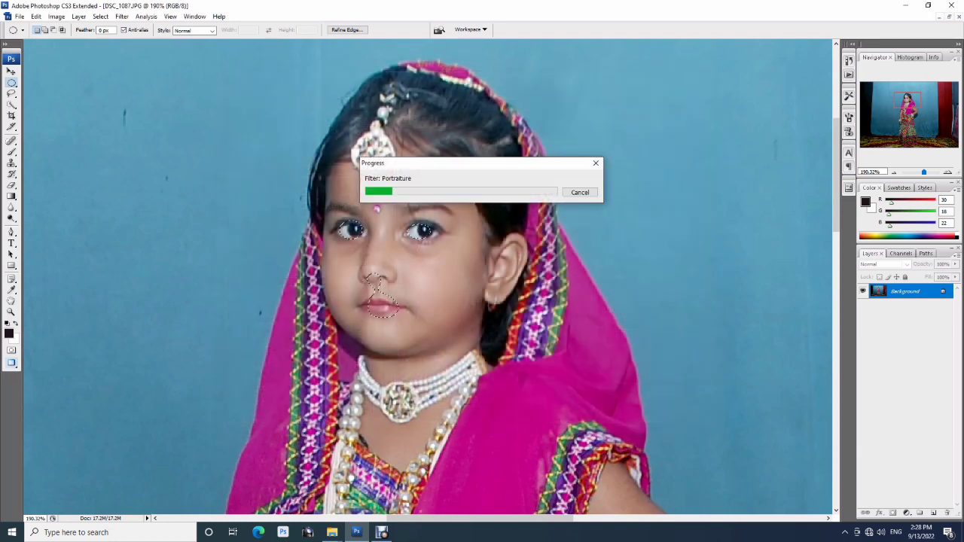
- Deselect and raise the black amount in Selective Color Blacks to +15
{"action": "key", "text": "ctrl+d"}
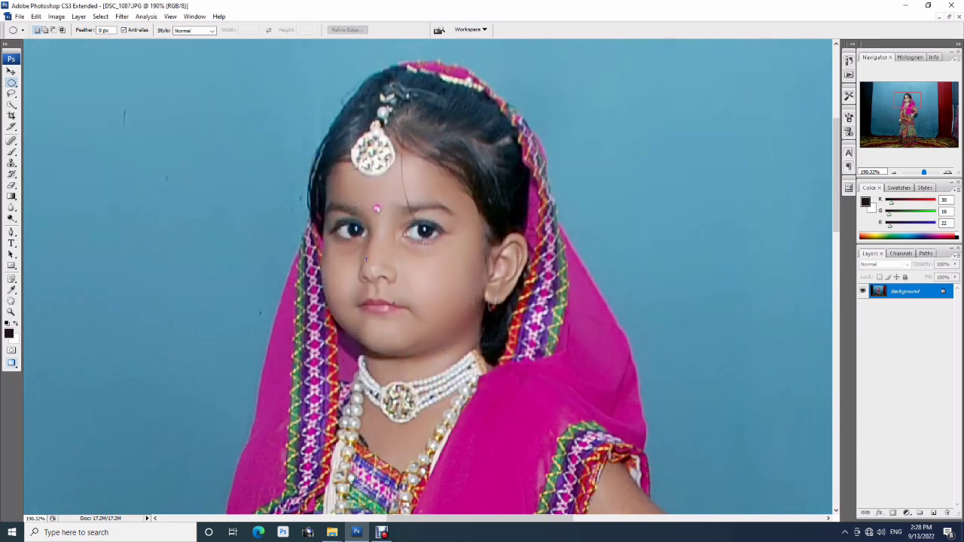
{"action": "scroll", "coordinate": [280, 291], "scroll_direction": "left", "scroll_amount": 1}
{"action": "key", "text": "alt+i"}
{"action": "key", "text": "a"}
{"action": "key", "text": "s"}
{"action": "key", "text": "alt+Down"}
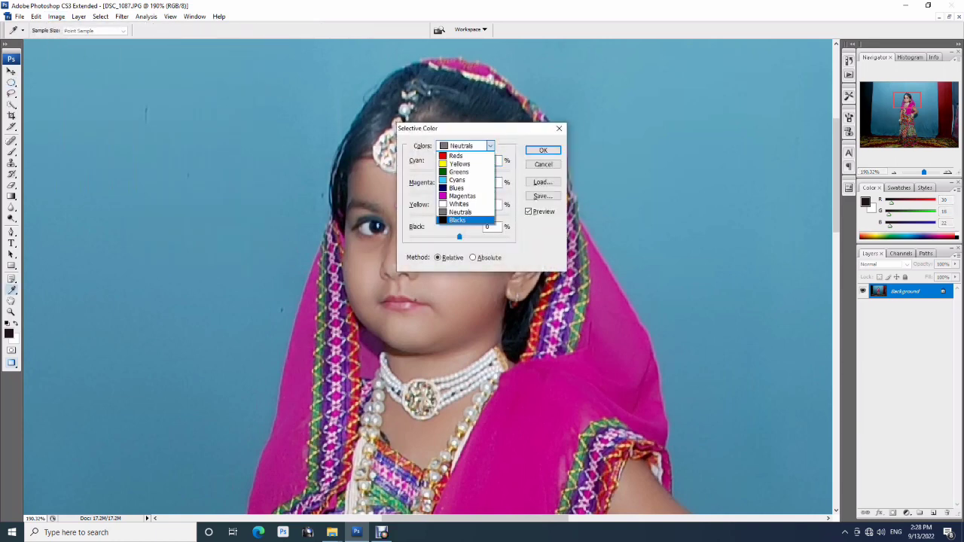
{"action": "key", "text": "Down"}
{"action": "key", "text": "Return"}
{"action": "key", "text": "Return"}
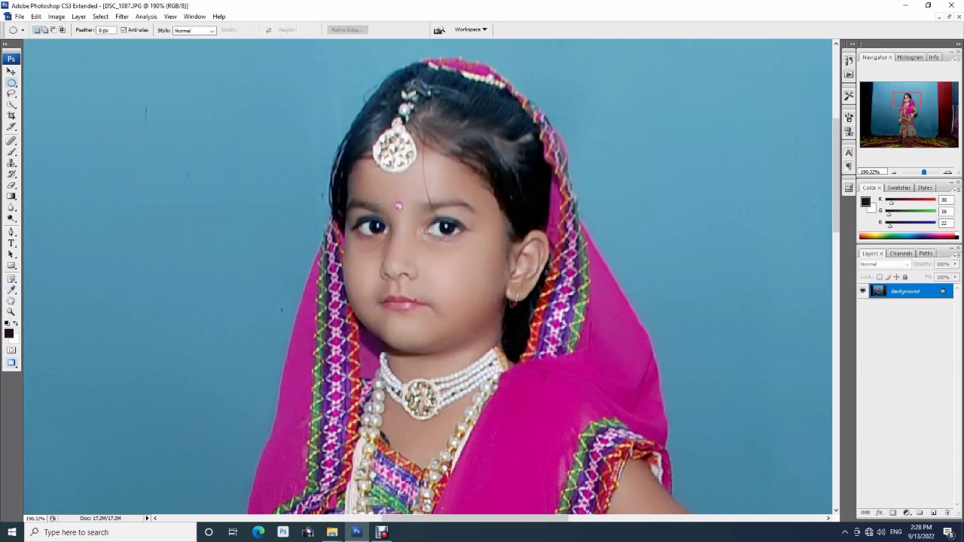
{"action": "key", "text": "ctrl+alt+x"}
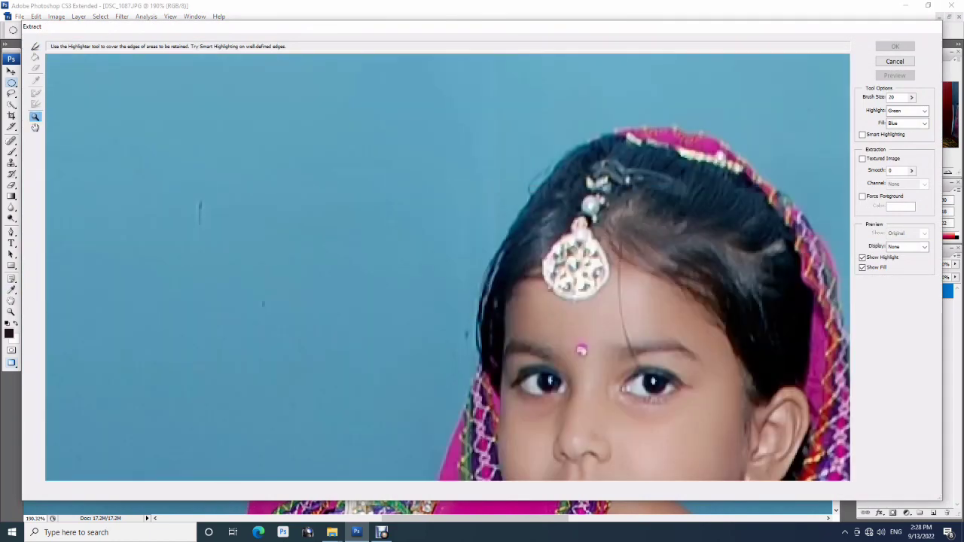
- Highlight the hair and veil edge out to the photo's sides, fill below it, and extract
{"action": "left_click_drag", "start_coordinate": [469, 345], "coordinate": [612, 110]}
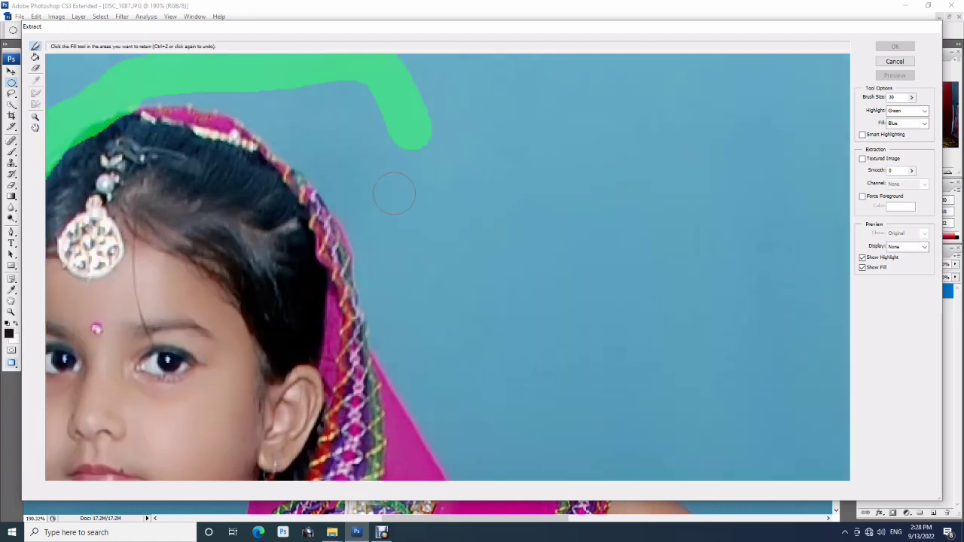
{"action": "left_click_drag", "start_coordinate": [612, 110], "coordinate": [388, 184]}
{"action": "key", "text": "ctrl+0"}
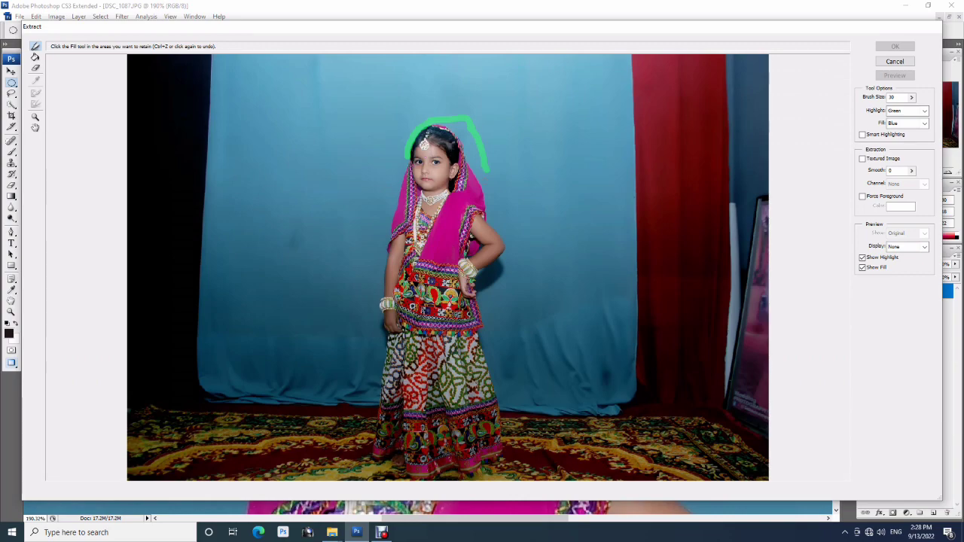
{"action": "left_click", "coordinate": [768, 243], "text": "shift"}
{"action": "left_click_drag", "start_coordinate": [410, 153], "coordinate": [127, 237]}
{"action": "key", "text": "g"}
{"action": "left_click", "coordinate": [390, 379]}
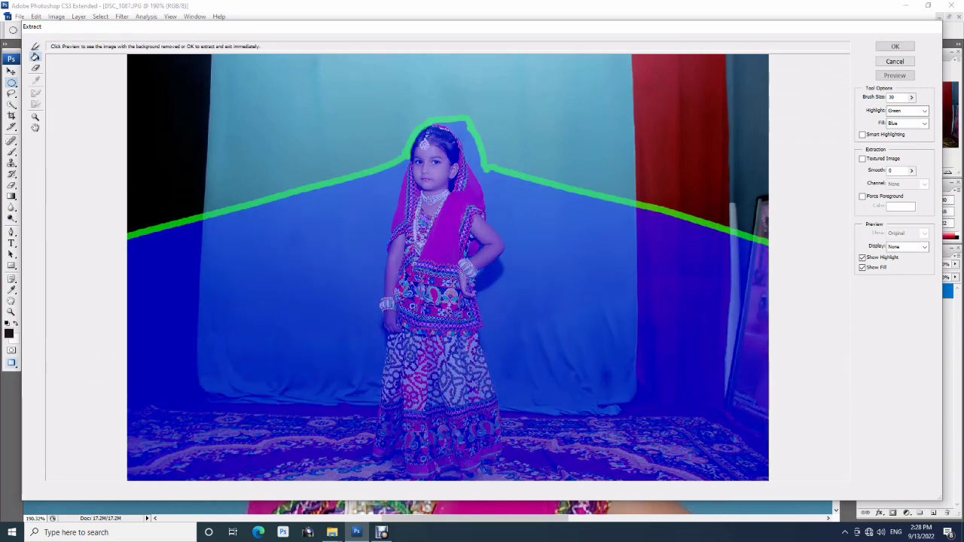
{"action": "key", "text": "Return"}
- Set the Pen tool to plain path mode, undoing the accidental filled shape
{"action": "key", "text": "p"}
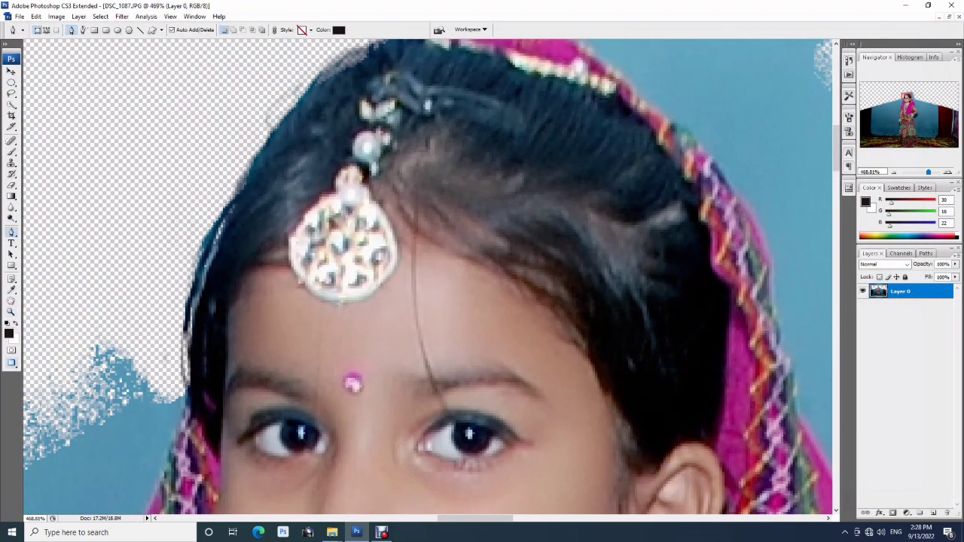
{"action": "scroll", "coordinate": [422, 301], "scroll_direction": "up", "scroll_amount": 3}
{"action": "left_click", "coordinate": [290, 211]}
{"action": "left_click_drag", "start_coordinate": [392, 178], "coordinate": [393, 179]}
{"action": "key", "text": "ctrl+alt+z"}
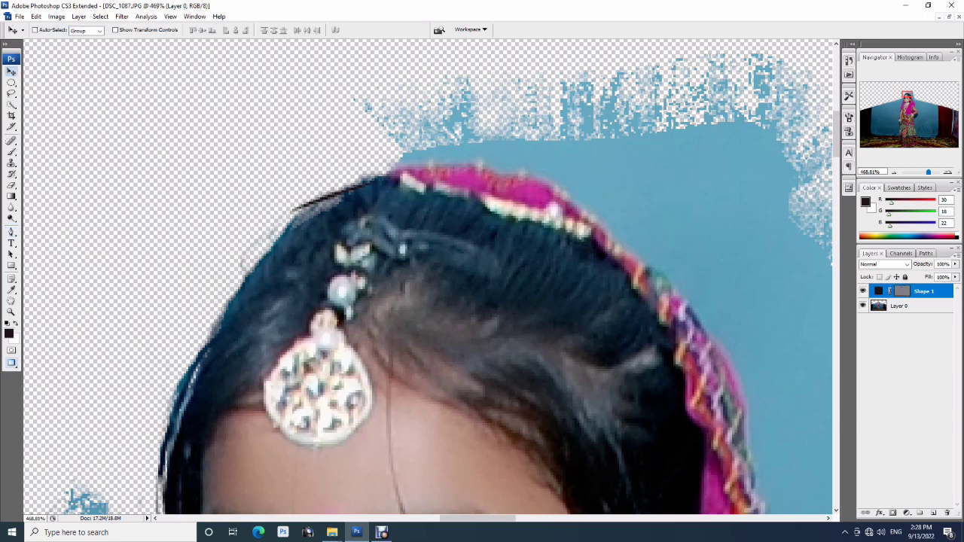
{"action": "key", "text": "ctrl+alt+z"}
{"action": "left_click", "coordinate": [46, 29]}
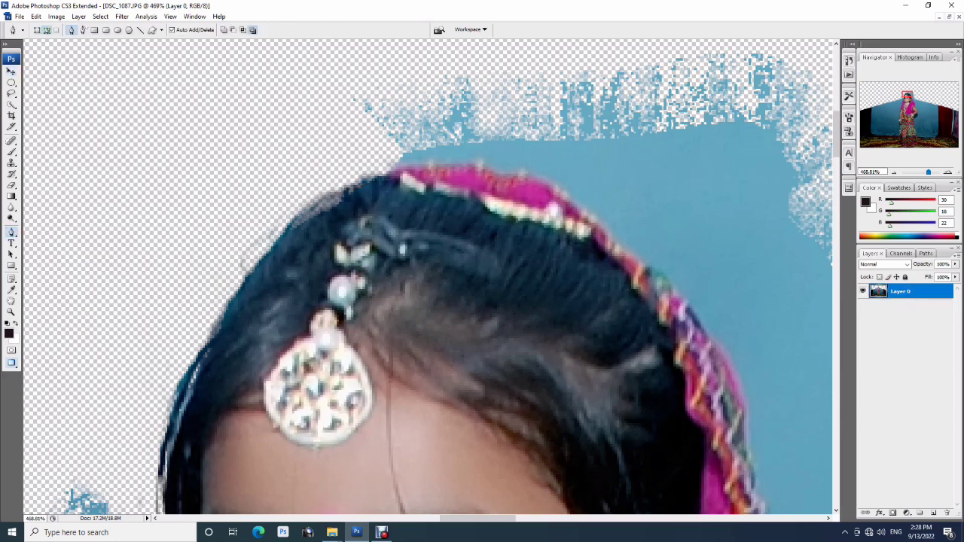
- Trace the path along the hair, veil, sleeve, arm and elbow to the bangles
{"action": "left_click", "coordinate": [603, 223]}
{"action": "left_click_drag", "start_coordinate": [602, 223], "coordinate": [456, 105]}
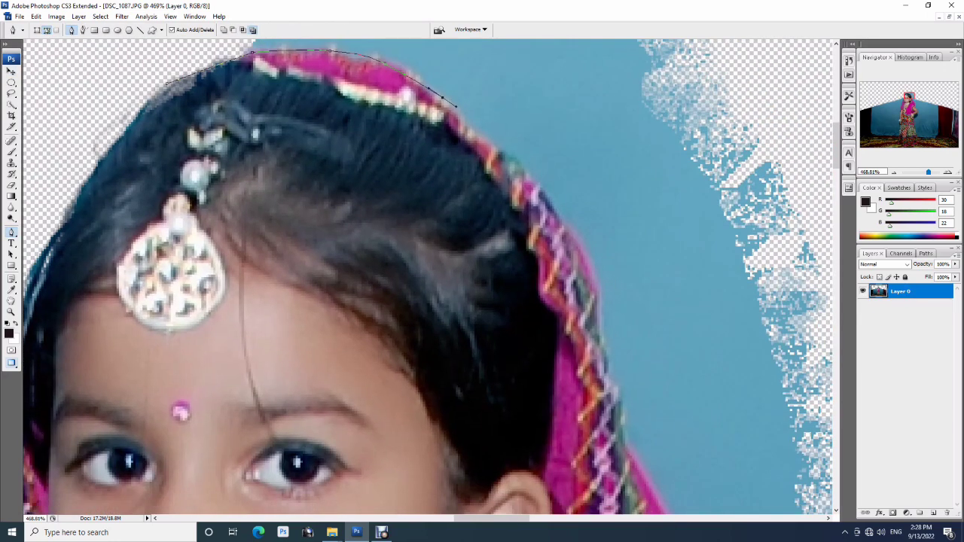
{"action": "left_click_drag", "start_coordinate": [598, 280], "coordinate": [530, 92]}
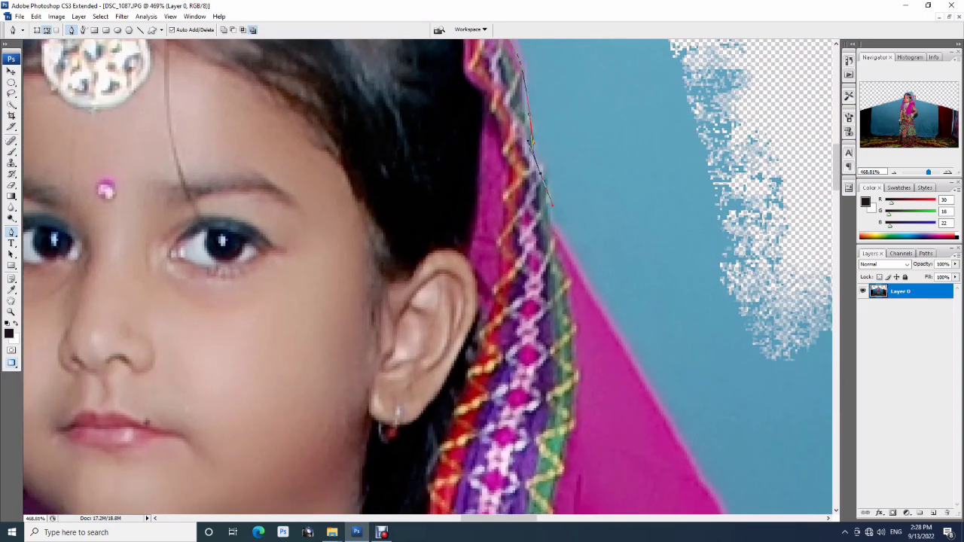
{"action": "left_click_drag", "start_coordinate": [572, 248], "coordinate": [556, 209]}
{"action": "left_click_drag", "start_coordinate": [745, 376], "coordinate": [467, 106]}
{"action": "left_click_drag", "start_coordinate": [528, 226], "coordinate": [528, 158]}
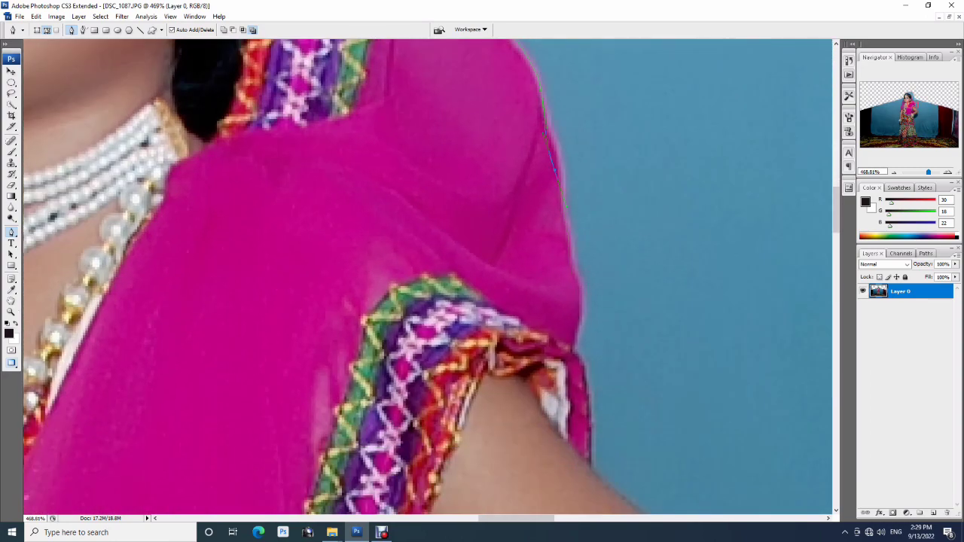
{"action": "left_click_drag", "start_coordinate": [543, 339], "coordinate": [543, 177]}
{"action": "left_click_drag", "start_coordinate": [573, 339], "coordinate": [367, 114]}
{"action": "left_click", "coordinate": [452, 211]}
{"action": "left_click", "coordinate": [520, 285]}
{"action": "left_click_drag", "start_coordinate": [520, 285], "coordinate": [504, 150]}
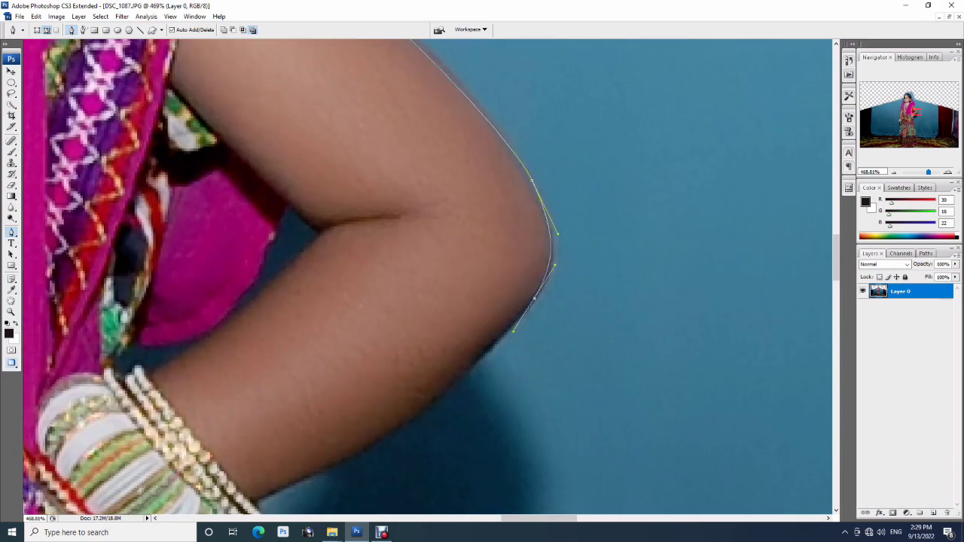
{"action": "left_click_drag", "start_coordinate": [528, 339], "coordinate": [635, 253]}
{"action": "left_click_drag", "start_coordinate": [482, 361], "coordinate": [600, 221]}
{"action": "left_click", "coordinate": [476, 235]}
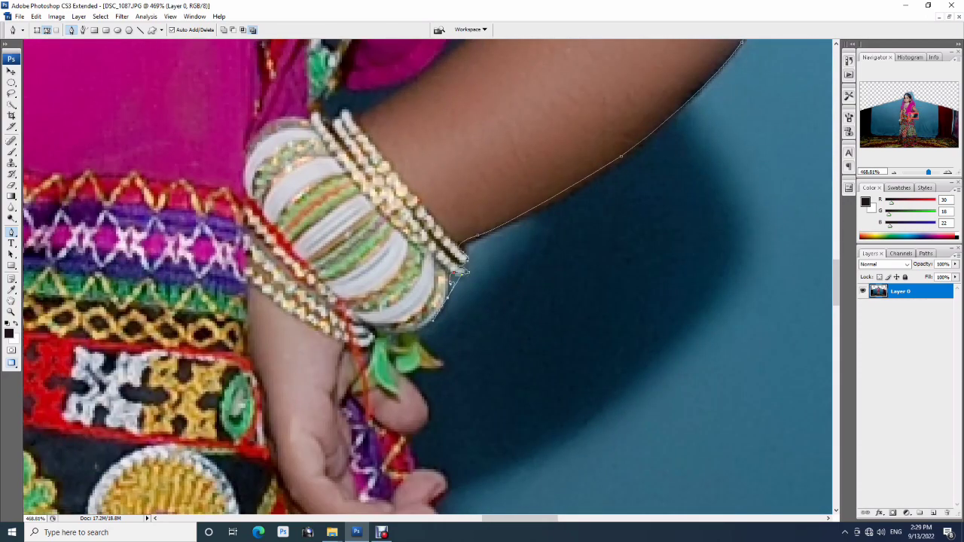
{"action": "left_click_drag", "start_coordinate": [465, 269], "coordinate": [521, 138]}
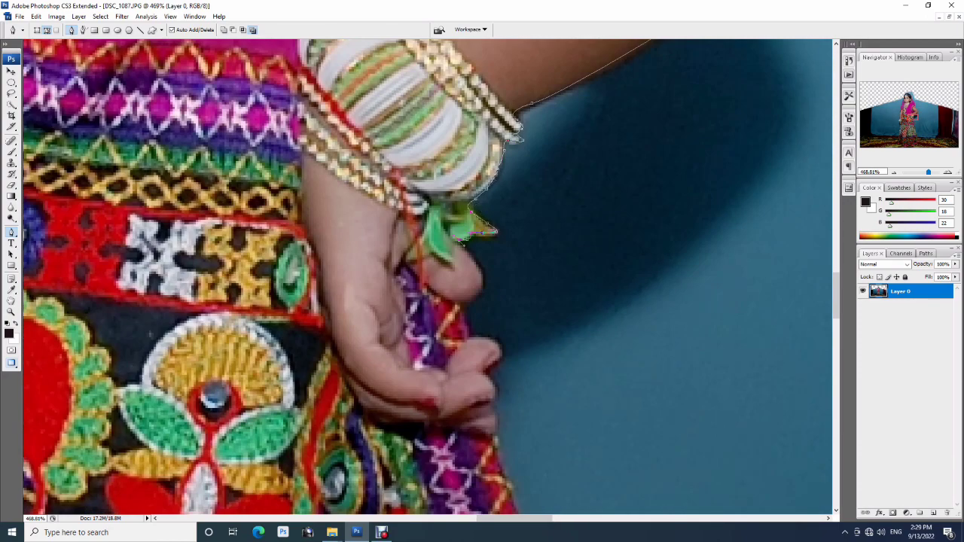
- Continue the path from just below the hand down the skirt edge
{"action": "scroll", "coordinate": [471, 256], "scroll_direction": "down", "scroll_amount": 3}
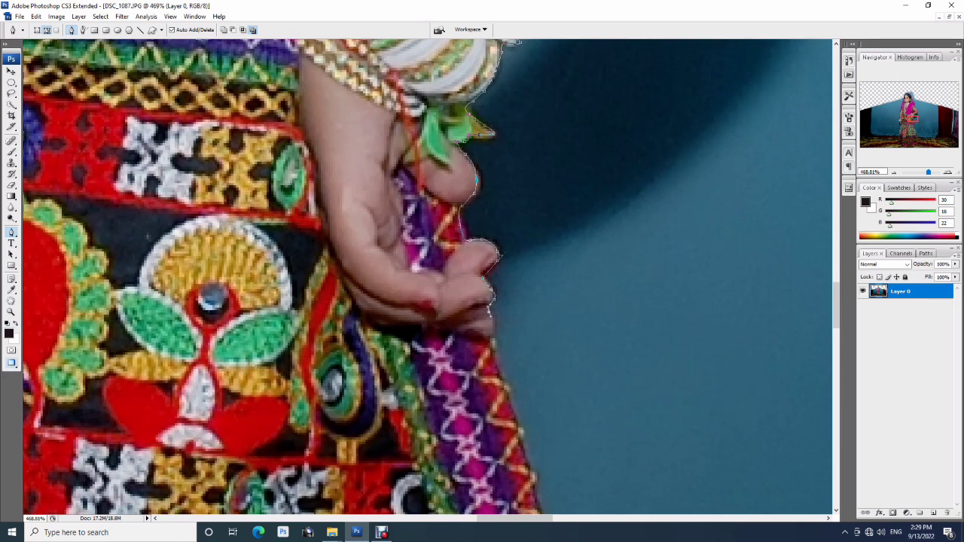
{"action": "left_click", "coordinate": [508, 386]}
{"action": "left_click_drag", "start_coordinate": [508, 387], "coordinate": [500, 345]}
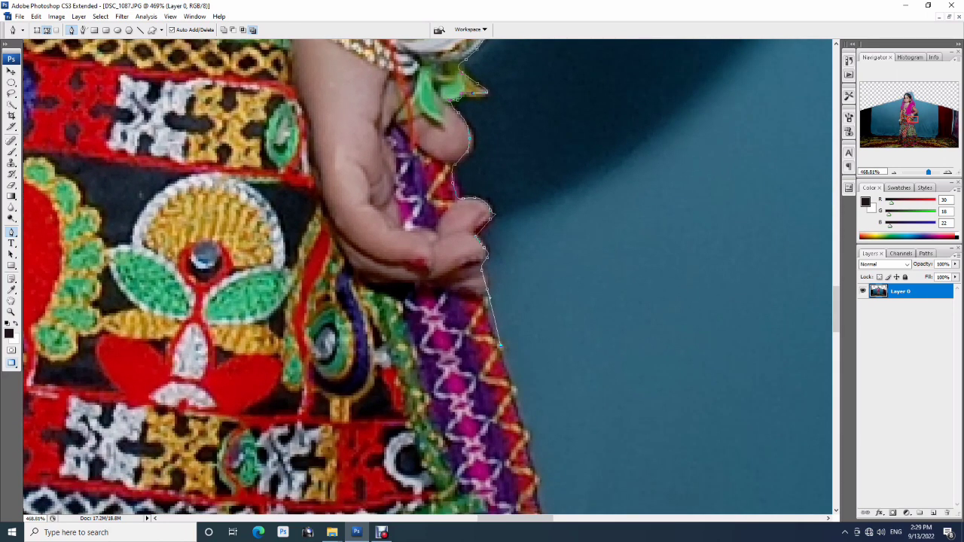
{"action": "scroll", "coordinate": [499, 345], "scroll_direction": "down", "scroll_amount": 3}
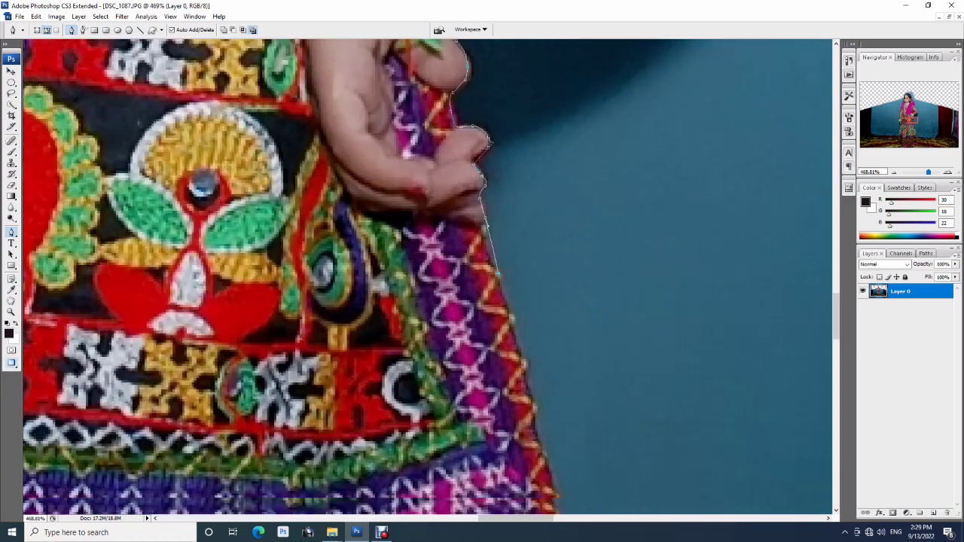
{"action": "scroll", "coordinate": [500, 345], "scroll_direction": "down", "scroll_amount": 3}
{"action": "scroll", "coordinate": [520, 286], "scroll_direction": "down", "scroll_amount": 4}
{"action": "left_click", "coordinate": [541, 232]}
{"action": "scroll", "coordinate": [457, 326], "scroll_direction": "down", "scroll_amount": 2}
{"action": "left_click", "coordinate": [496, 300]}
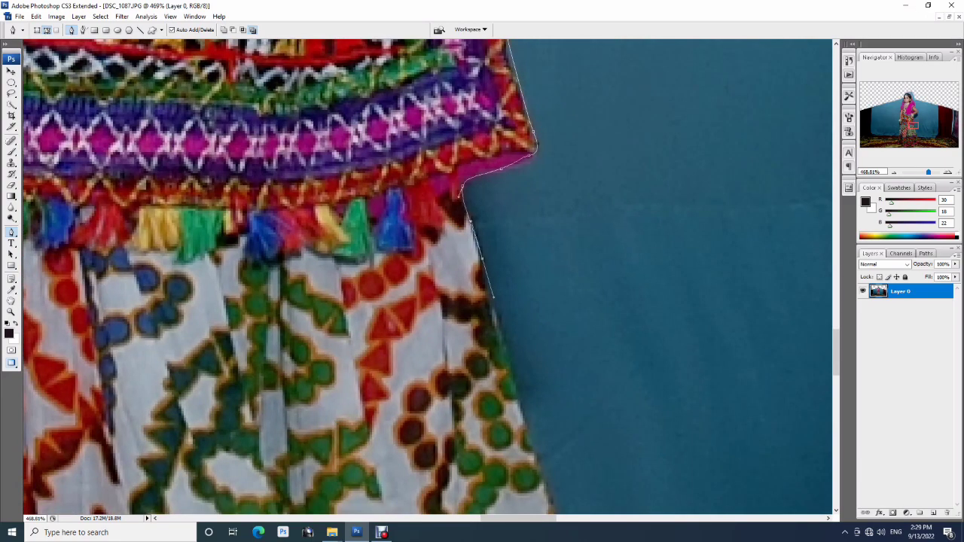
{"action": "scroll", "coordinate": [496, 300], "scroll_direction": "down", "scroll_amount": 5}
{"action": "left_click", "coordinate": [512, 300]}
{"action": "scroll", "coordinate": [512, 299], "scroll_direction": "down", "scroll_amount": 1}
{"action": "left_click", "coordinate": [538, 381]}
{"action": "scroll", "coordinate": [538, 381], "scroll_direction": "down", "scroll_amount": 9}
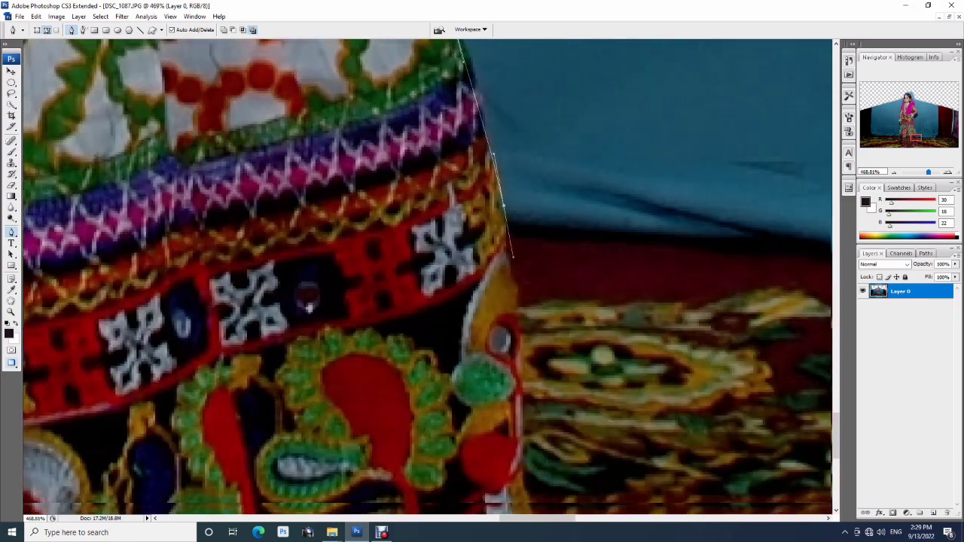
{"action": "scroll", "coordinate": [537, 382], "scroll_direction": "down", "scroll_amount": 5}
{"action": "scroll", "coordinate": [452, 316], "scroll_direction": "down", "scroll_amount": 6}
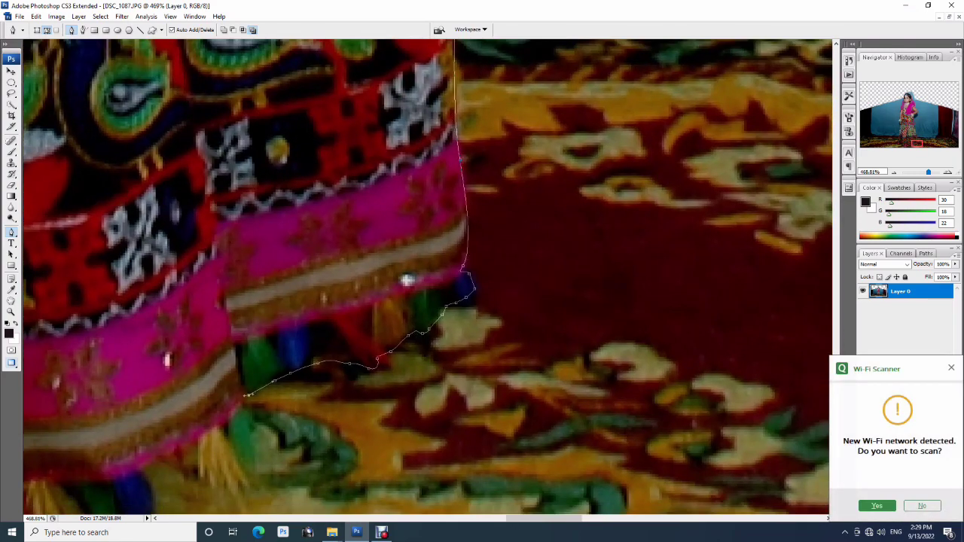
- Carry the path along the skirt hem in full-screen view
{"action": "left_click_drag", "start_coordinate": [248, 396], "coordinate": [397, 348]}
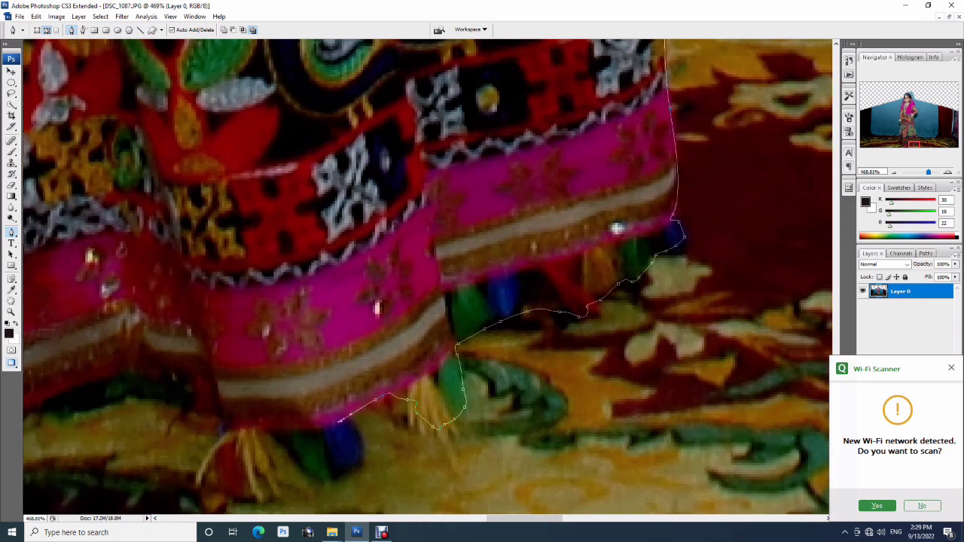
{"action": "key", "text": "f"}
{"action": "left_click_drag", "start_coordinate": [280, 420], "coordinate": [464, 257]}
{"action": "left_click", "coordinate": [459, 320]}
{"action": "left_click", "coordinate": [400, 330]}
- Undo the misplaced anchor and trace the path around the tassels, hem and skirt side
{"action": "key", "text": "ctrl+z"}
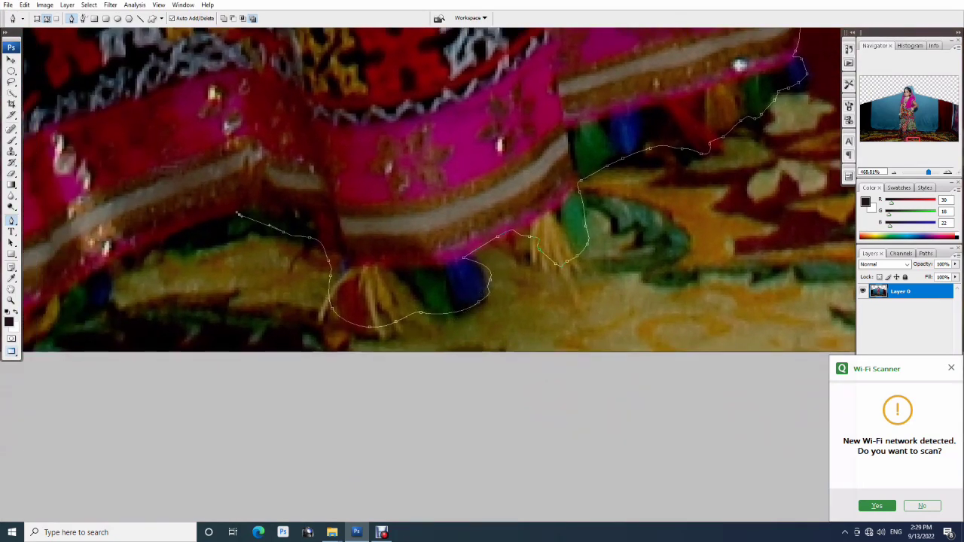
{"action": "left_click", "coordinate": [196, 230]}
{"action": "left_click_drag", "start_coordinate": [168, 246], "coordinate": [500, 136]}
{"action": "left_click", "coordinate": [381, 192]}
{"action": "left_click", "coordinate": [309, 243]}
{"action": "left_click", "coordinate": [222, 247]}
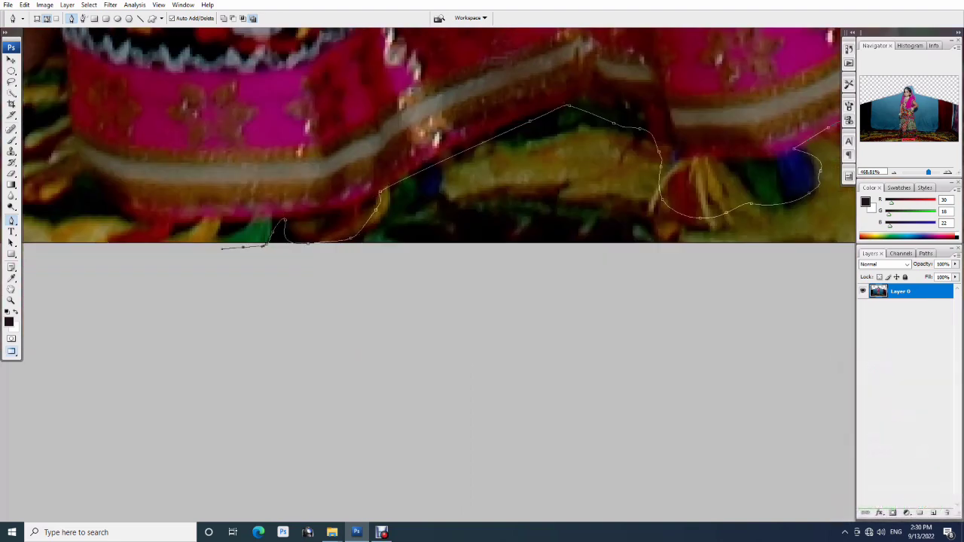
{"action": "left_click_drag", "start_coordinate": [165, 247], "coordinate": [356, 262]}
{"action": "left_click", "coordinate": [321, 262]}
{"action": "left_click", "coordinate": [260, 116]}
{"action": "left_click_drag", "start_coordinate": [259, 55], "coordinate": [288, 247]}
{"action": "left_click", "coordinate": [288, 247]}
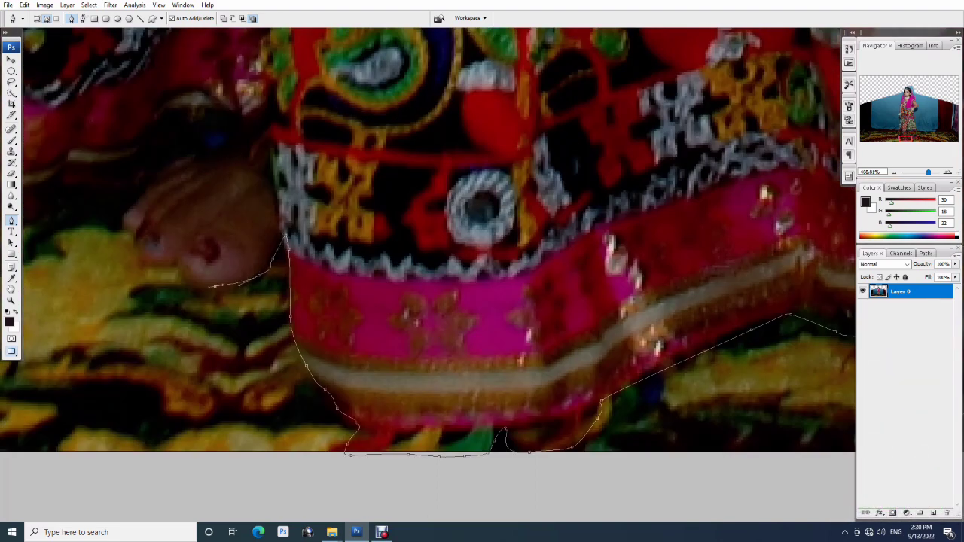
- Curve the path around the girl's toes
{"action": "left_click_drag", "start_coordinate": [186, 270], "coordinate": [310, 307]}
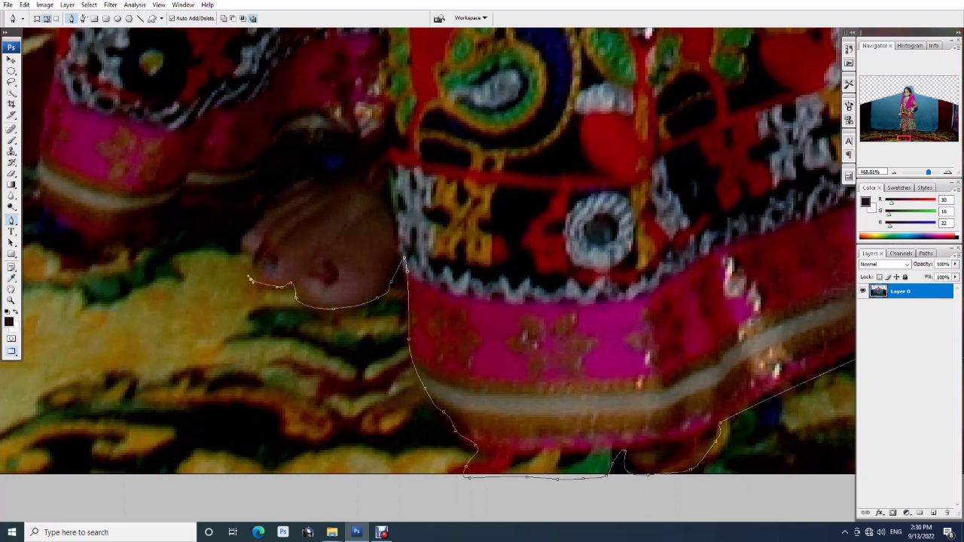
{"action": "left_click_drag", "start_coordinate": [422, 264], "coordinate": [480, 286]}
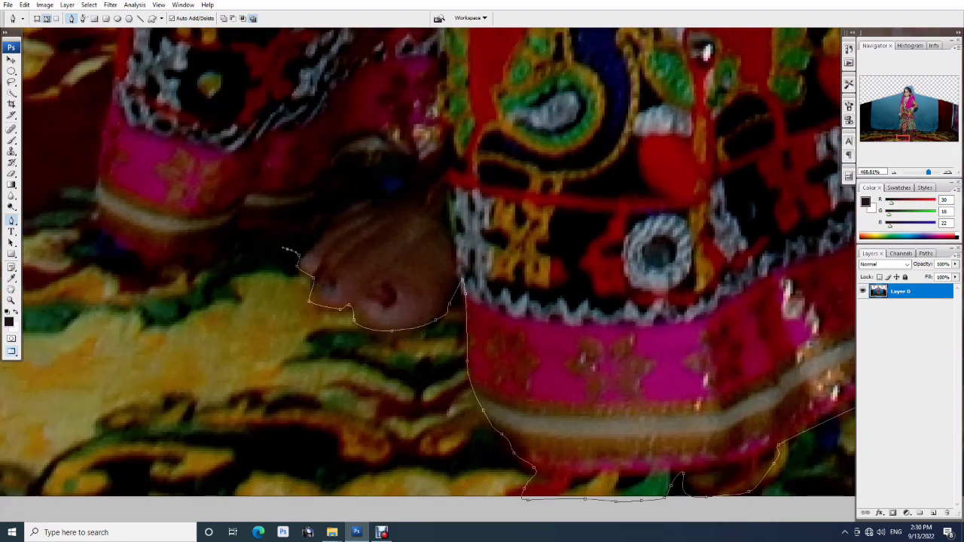
{"action": "left_click_drag", "start_coordinate": [105, 251], "coordinate": [275, 278]}
{"action": "left_click", "coordinate": [275, 278]}
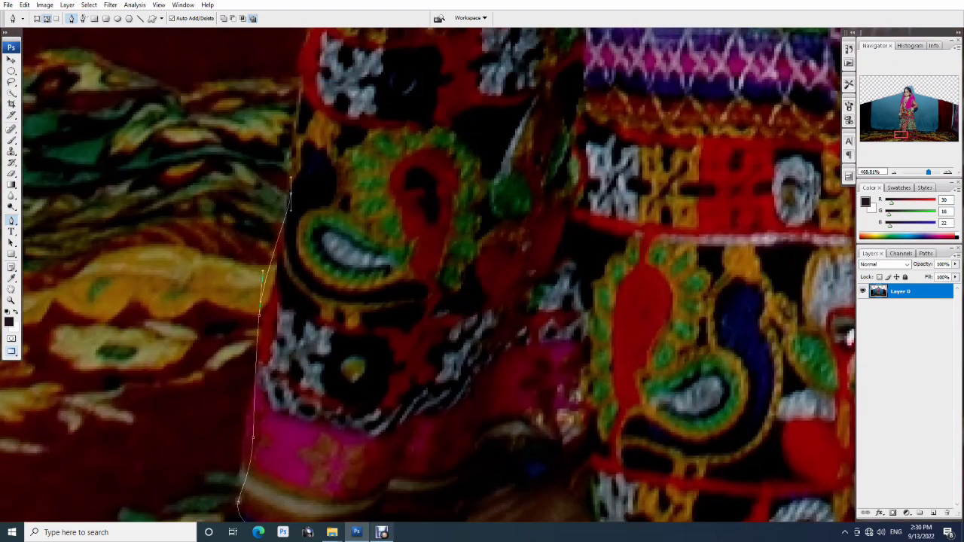
{"action": "left_click", "coordinate": [382, 533]}
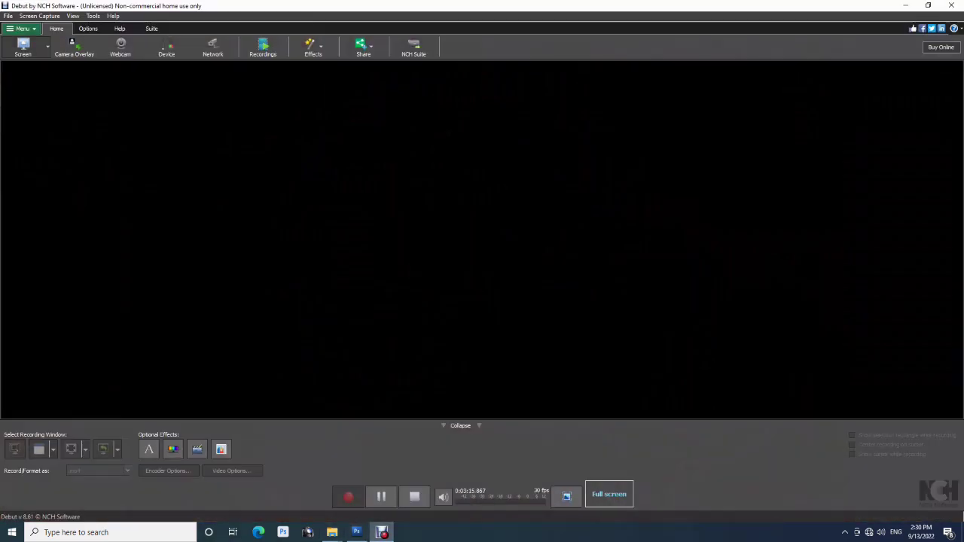
{"action": "left_click", "coordinate": [382, 533]}
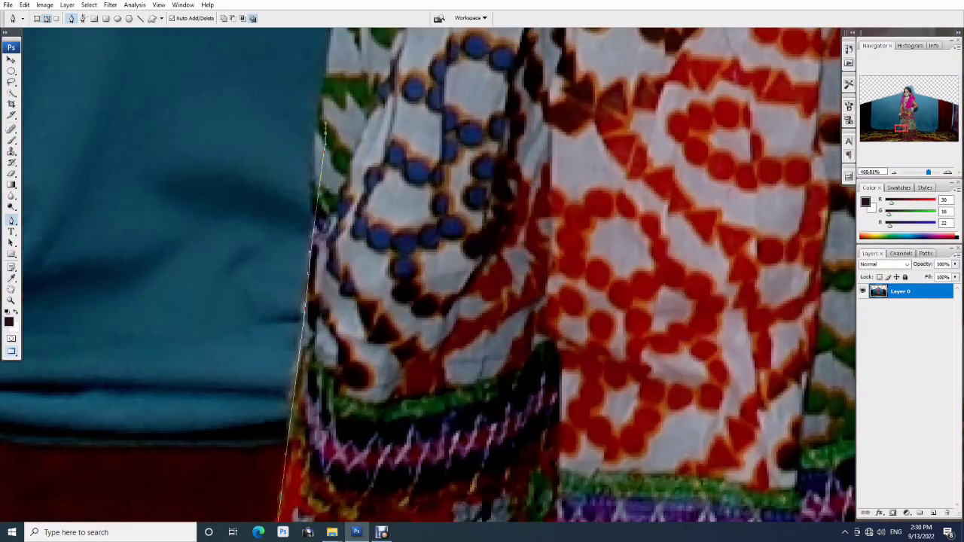
{"action": "mouse_move", "coordinate": [325, 125]}
{"action": "left_mouse_down"}
{"action": "mouse_move", "coordinate": [300, 265]}
{"action": "mouse_move", "coordinate": [317, 393]}
{"action": "left_mouse_up"}
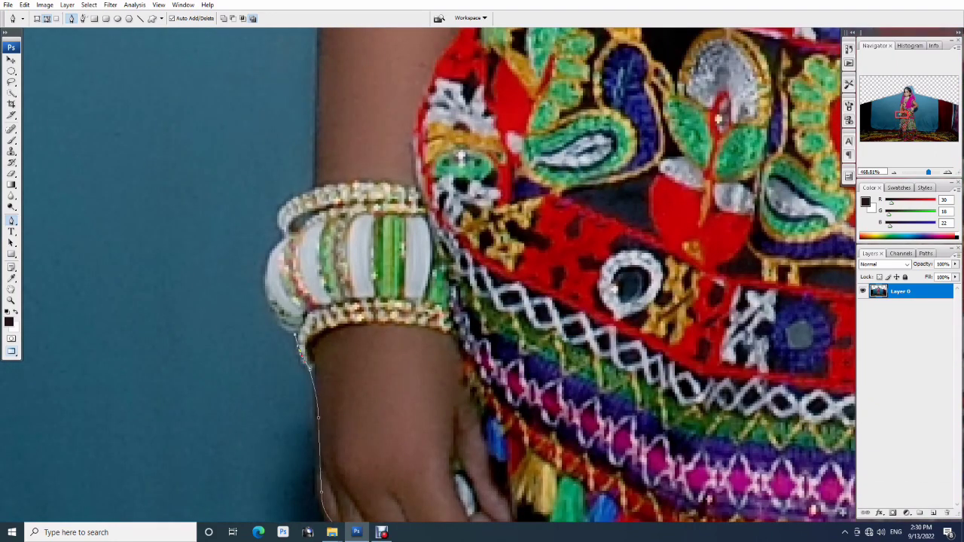
- Extend the path up the arm edge and headscarf to the hair
{"action": "scroll", "coordinate": [556, 275], "scroll_direction": "up", "scroll_amount": 3}
{"action": "scroll", "coordinate": [279, 377], "scroll_direction": "up", "scroll_amount": 6}
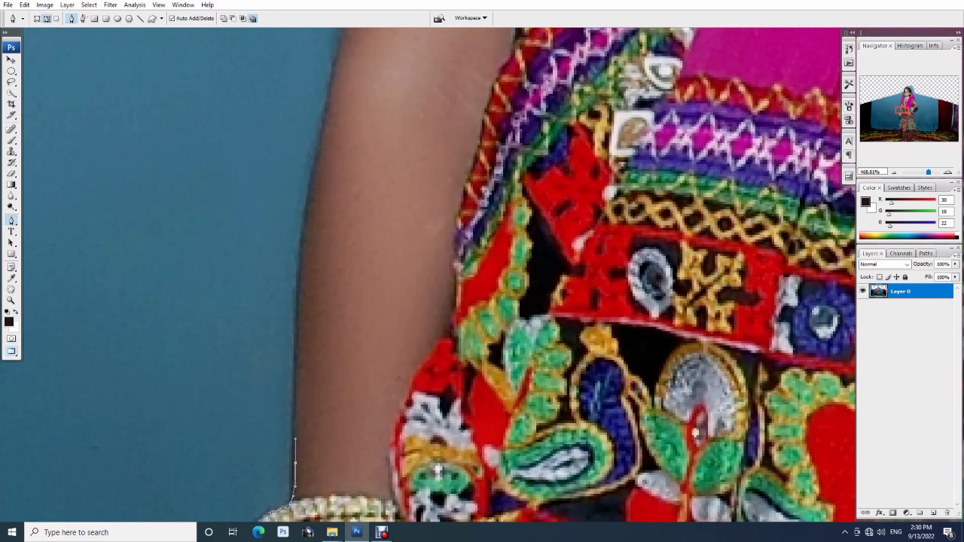
{"action": "scroll", "coordinate": [279, 377], "scroll_direction": "up", "scroll_amount": 6}
{"action": "left_click_drag", "start_coordinate": [274, 372], "coordinate": [278, 203]}
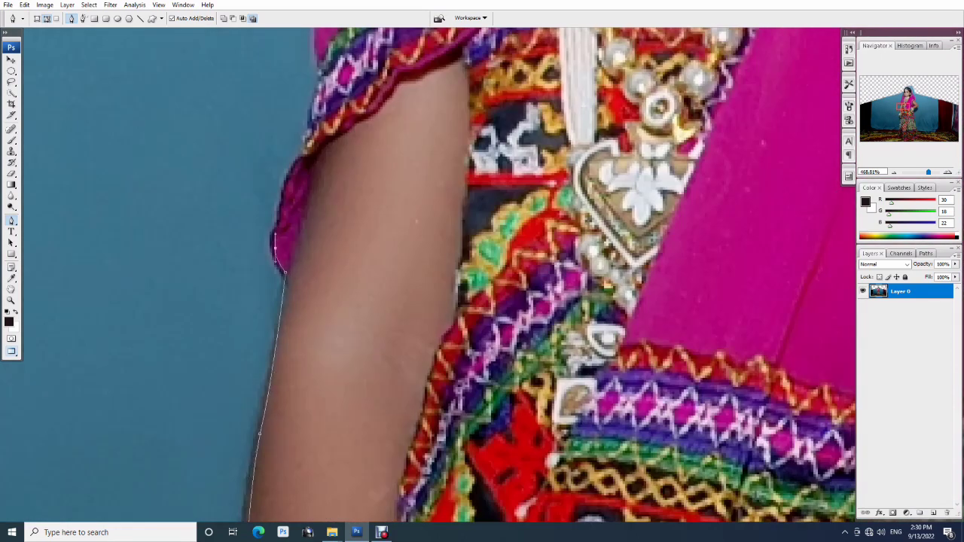
{"action": "scroll", "coordinate": [301, 301], "scroll_direction": "up", "scroll_amount": 9}
{"action": "scroll", "coordinate": [325, 354], "scroll_direction": "up", "scroll_amount": 4}
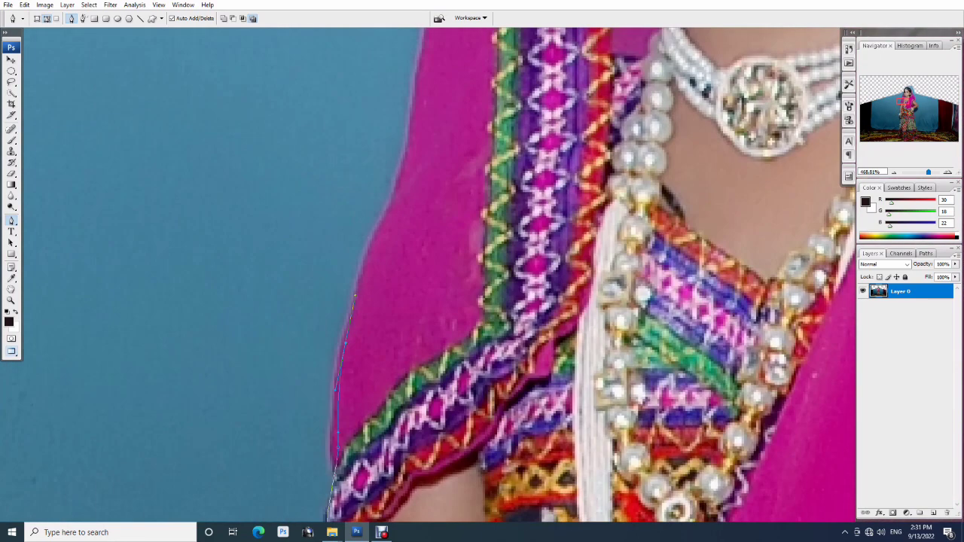
{"action": "scroll", "coordinate": [331, 339], "scroll_direction": "up", "scroll_amount": 3}
{"action": "scroll", "coordinate": [344, 313], "scroll_direction": "up", "scroll_amount": 5}
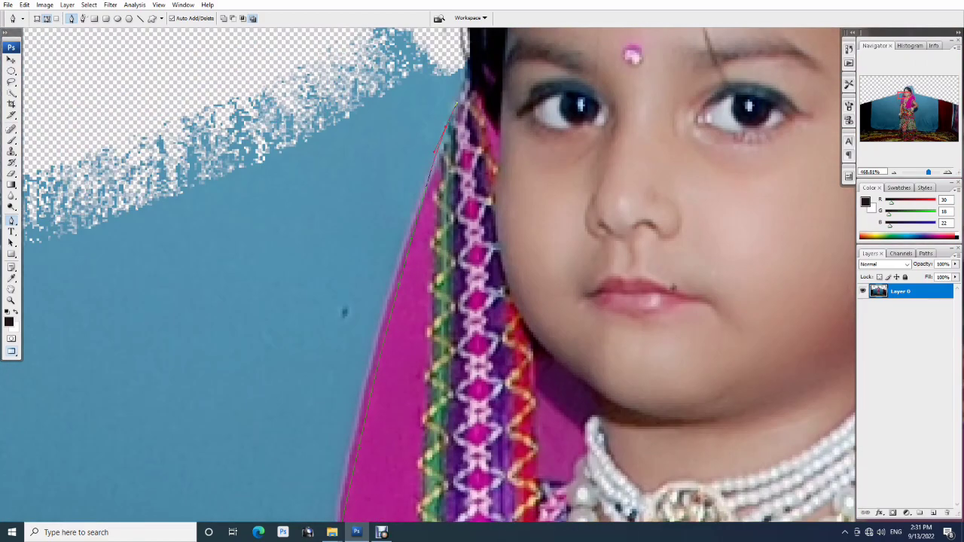
{"action": "scroll", "coordinate": [344, 312], "scroll_direction": "up", "scroll_amount": 4}
{"action": "scroll", "coordinate": [344, 312], "scroll_direction": "up", "scroll_amount": 4}
{"action": "scroll", "coordinate": [345, 312], "scroll_direction": "up", "scroll_amount": 2}
{"action": "left_click_drag", "start_coordinate": [324, 339], "coordinate": [425, 238]}
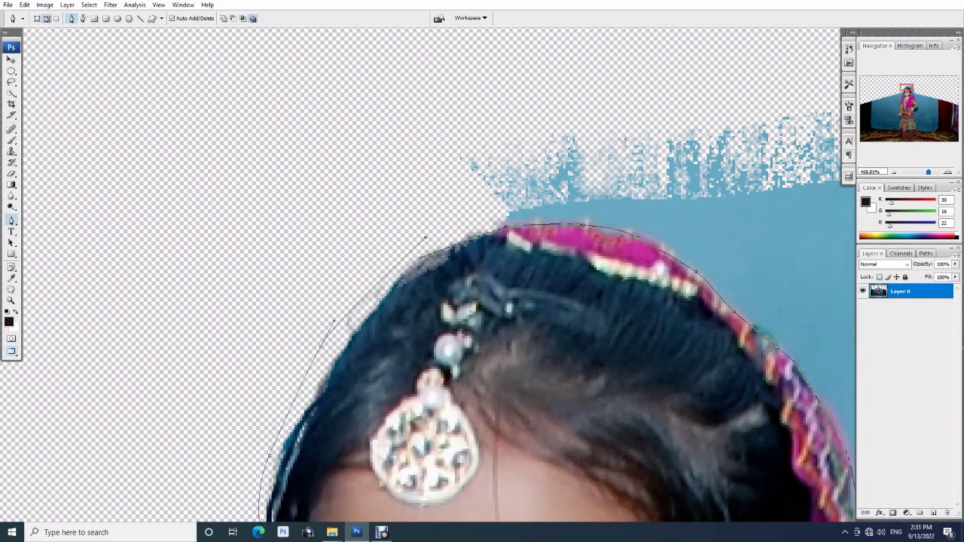
- Convert the finished path into a selection with a 1 px feather
{"action": "right_click", "coordinate": [419, 257]}
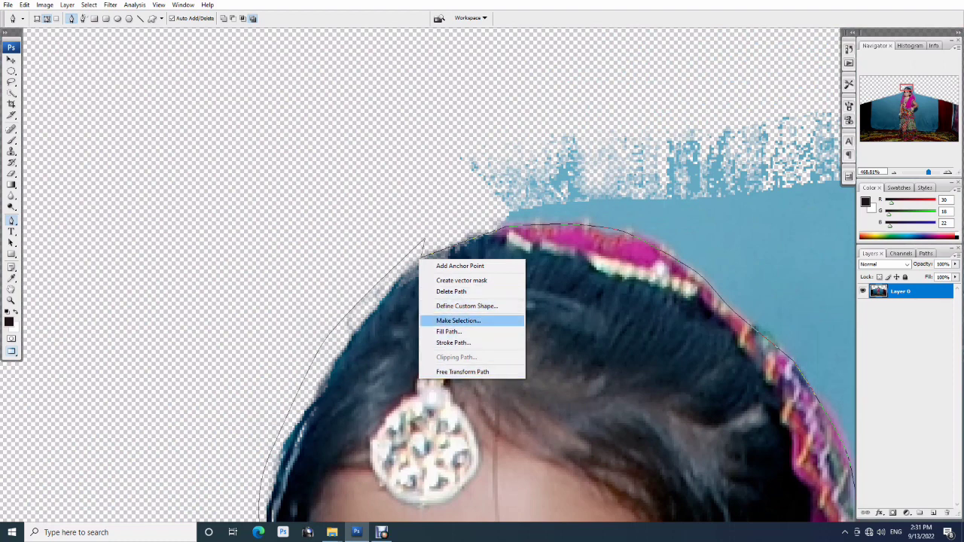
{"action": "left_click", "coordinate": [458, 321]}
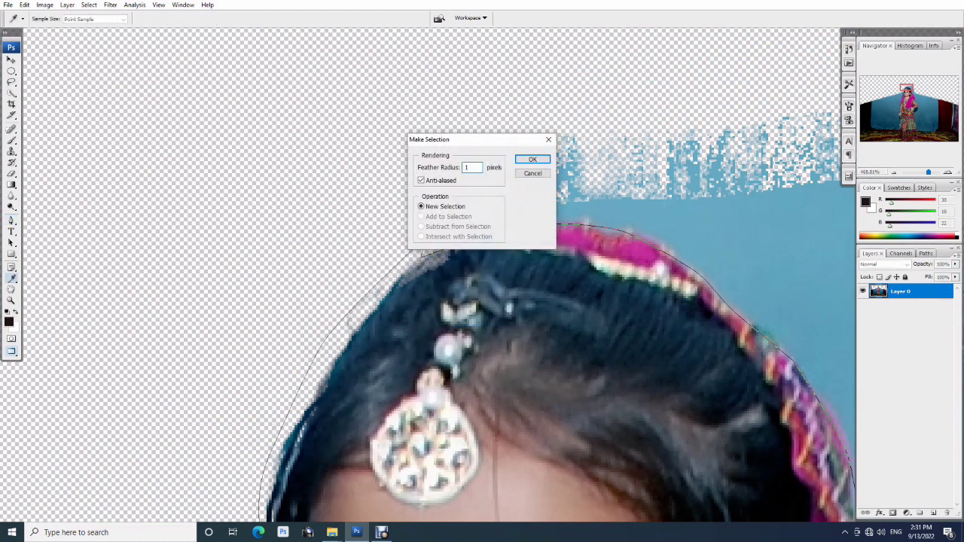
{"action": "key", "text": "Return"}
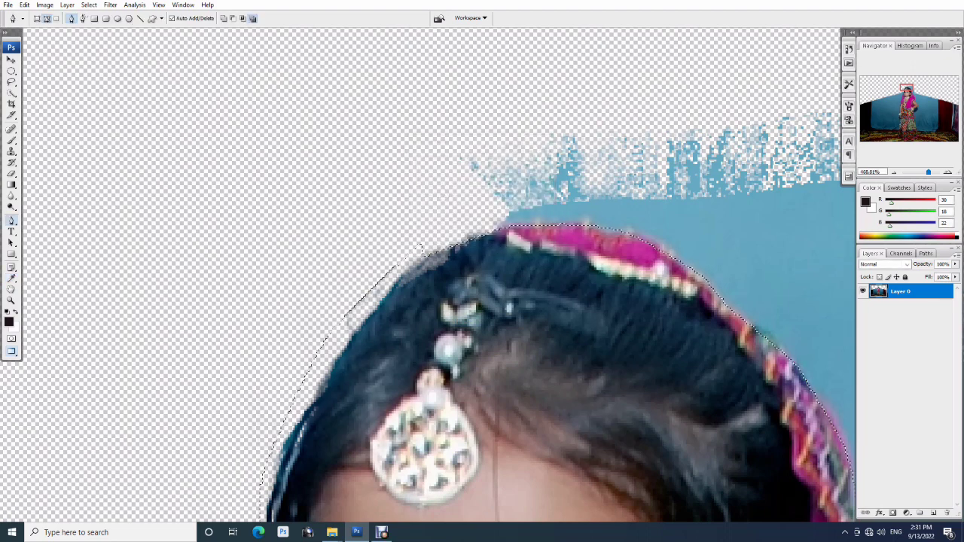
- Create a new 17.2 × 11.2 inch document and paste the cut-out girl into it
{"action": "key", "text": "ctrl+n"}
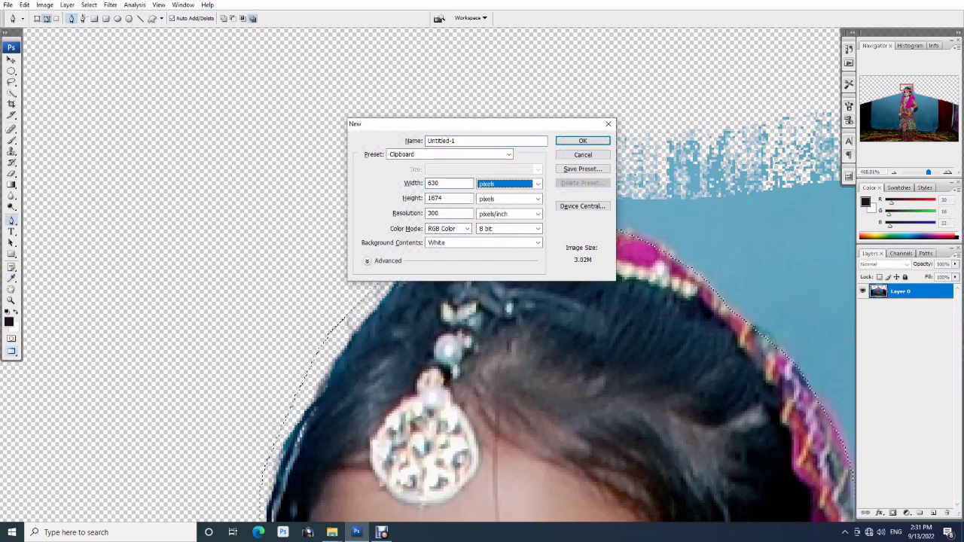
{"action": "type", "text": "11.2"}
{"action": "key", "text": "Tab"}
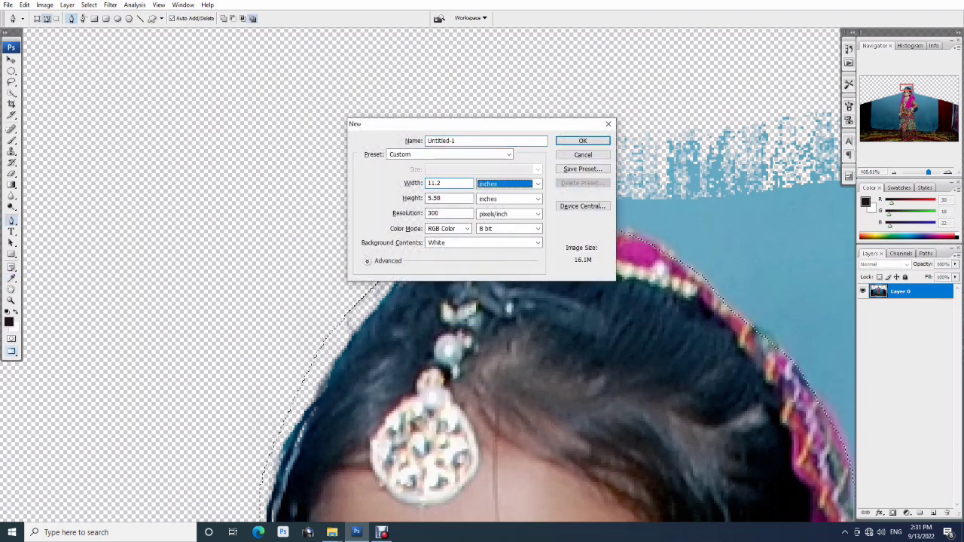
{"action": "key", "text": "Tab"}
{"action": "type", "text": "7.2"}
{"action": "key", "text": "shift+Tab"}
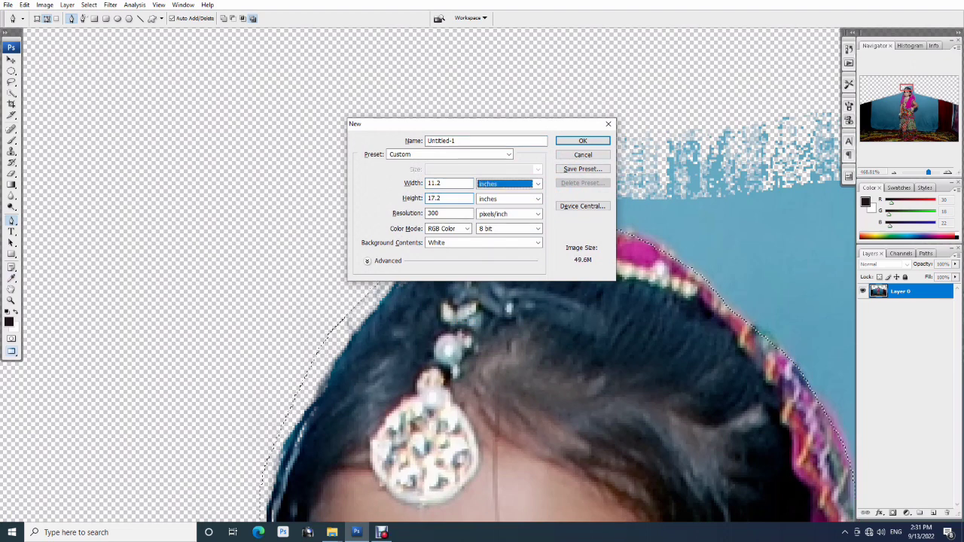
{"action": "key", "text": "shift+Tab"}
{"action": "key", "text": "shift+Tab"}
{"action": "key", "text": "Tab"}
{"action": "type", "text": "1"}
{"action": "key", "text": "BackSpace"}
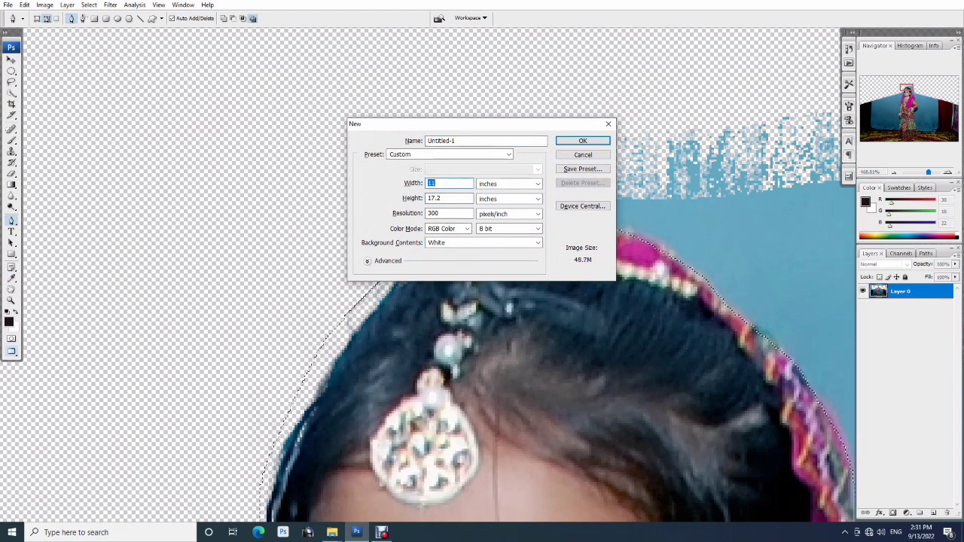
{"action": "type", "text": "7.2"}
{"action": "key", "text": "Tab"}
{"action": "key", "text": "Tab"}
{"action": "type", "text": "11.2"}
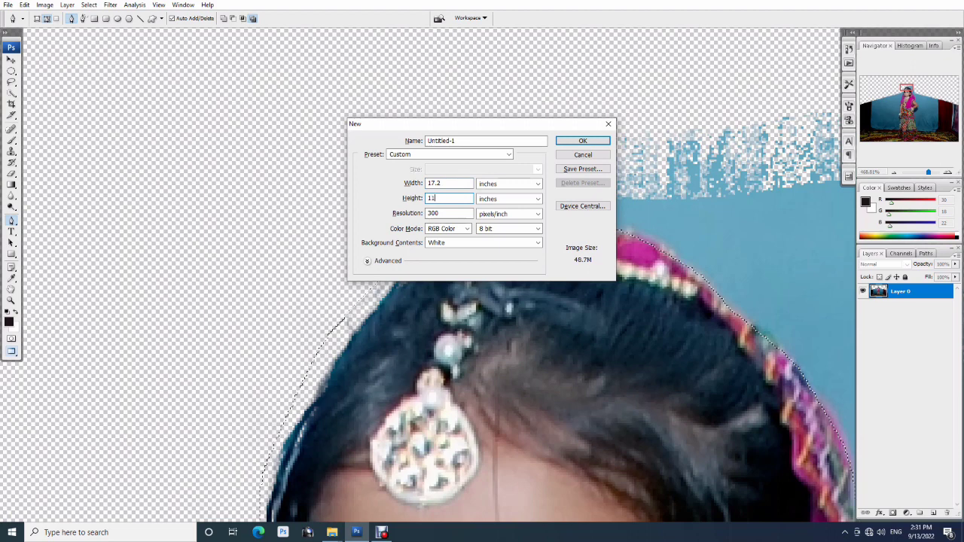
{"action": "key", "text": "Return"}
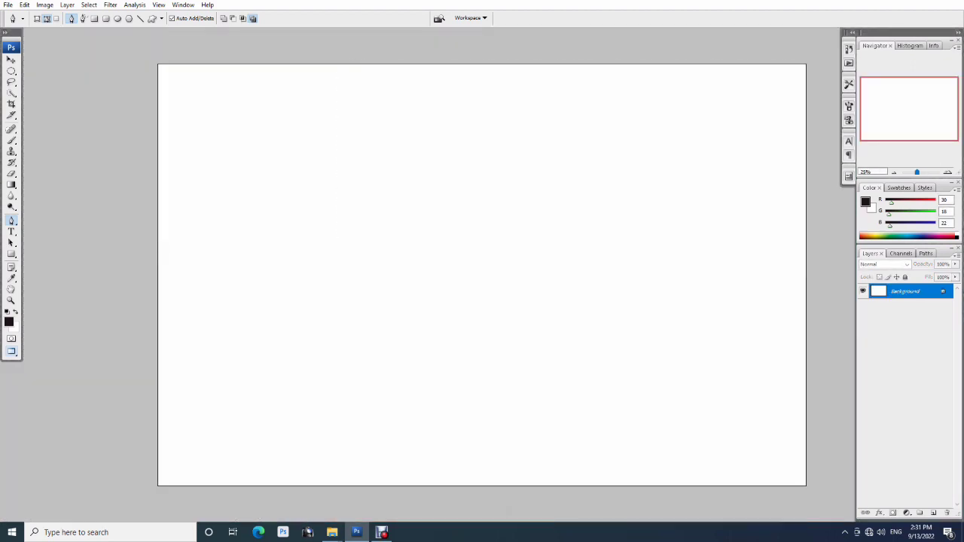
{"action": "key", "text": "ctrl+v"}
- Nudge the girl right, overwrite and close DSC_1087.psd, then bring up the Open dialog
{"action": "key", "text": "v"}
{"action": "mouse_move", "coordinate": [482, 276]}
{"action": "left_mouse_down"}
{"action": "mouse_move", "coordinate": [656, 296]}
{"action": "mouse_move", "coordinate": [644, 290]}
{"action": "left_mouse_up"}
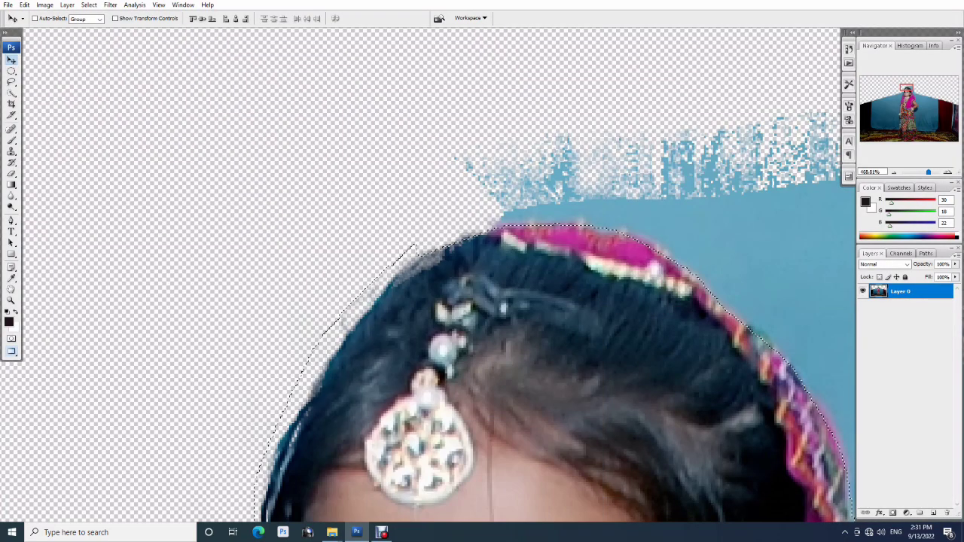
{"action": "key", "text": "ctrl+w"}
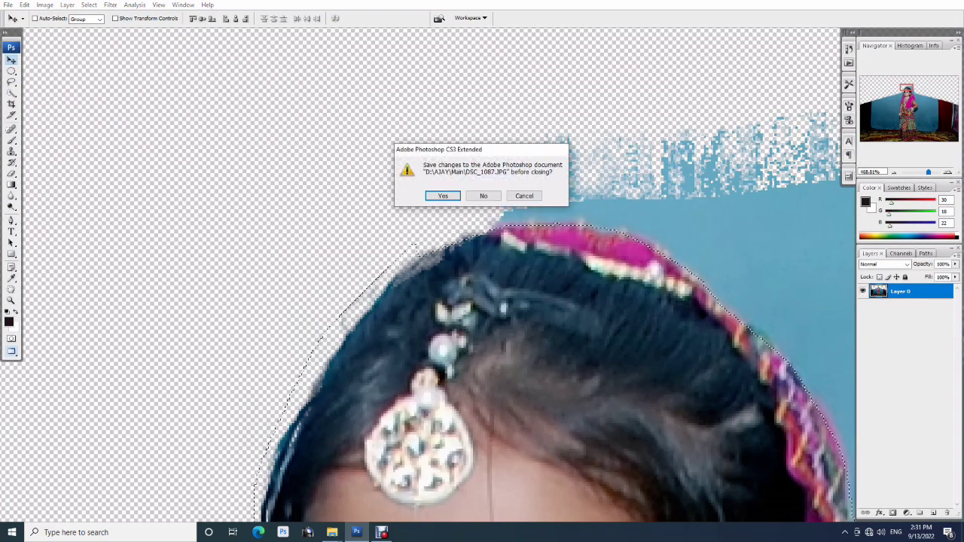
{"action": "key", "text": "Return"}
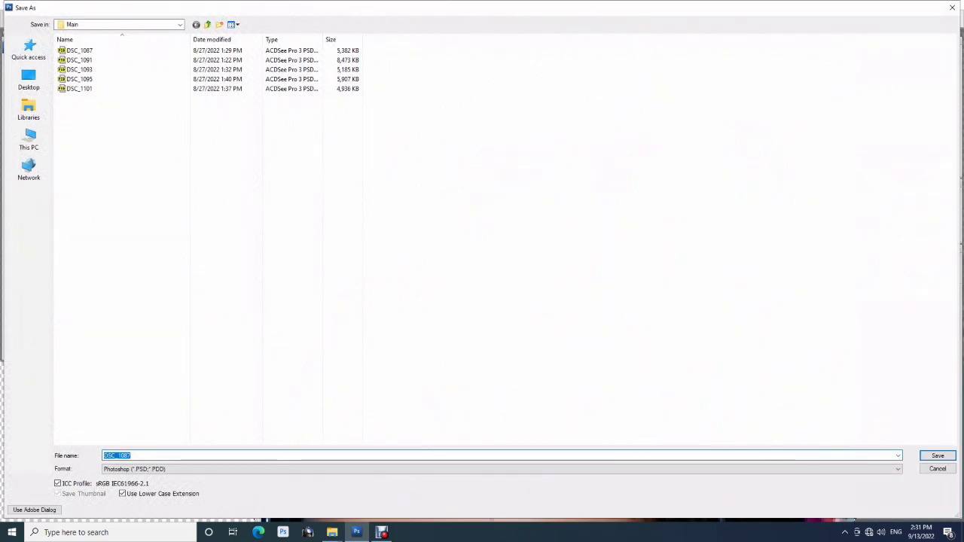
{"action": "key", "text": "Return"}
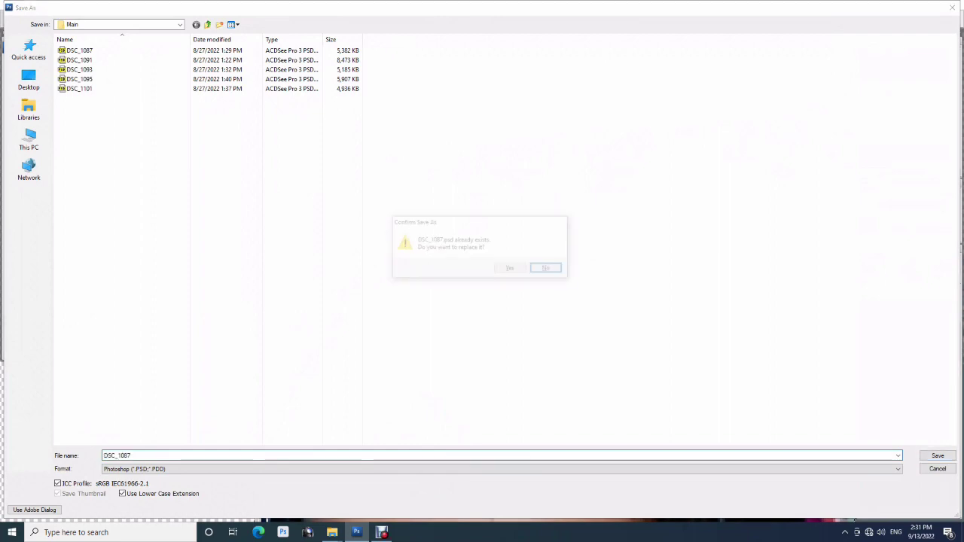
{"action": "key", "text": "y"}
{"action": "key", "text": "Return"}
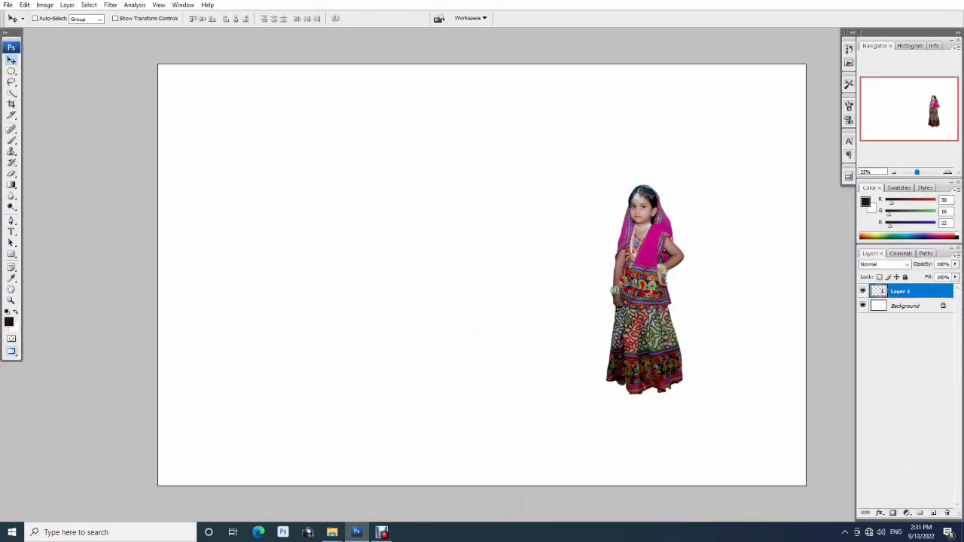
{"action": "key", "text": "ctrl+o"}
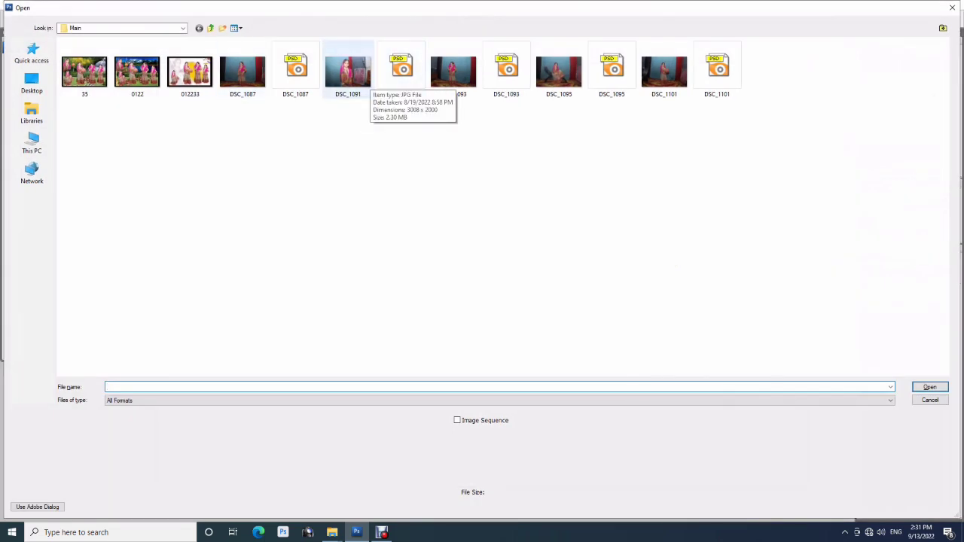
- Open the DSC_1093 photo and zoom in on the girl's face
{"action": "double_click", "coordinate": [453, 72]}
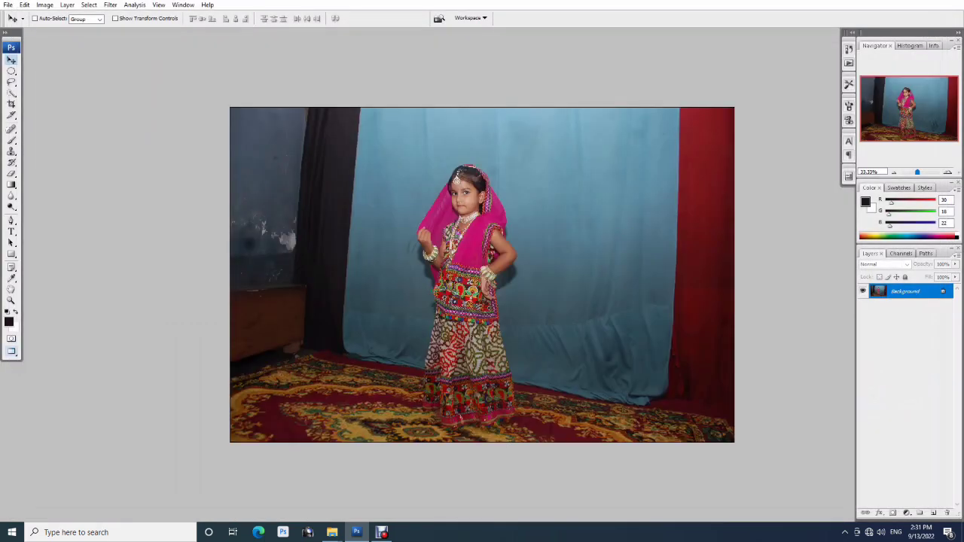
{"action": "key", "text": "z"}
{"action": "left_click_drag", "start_coordinate": [324, 143], "coordinate": [539, 268]}
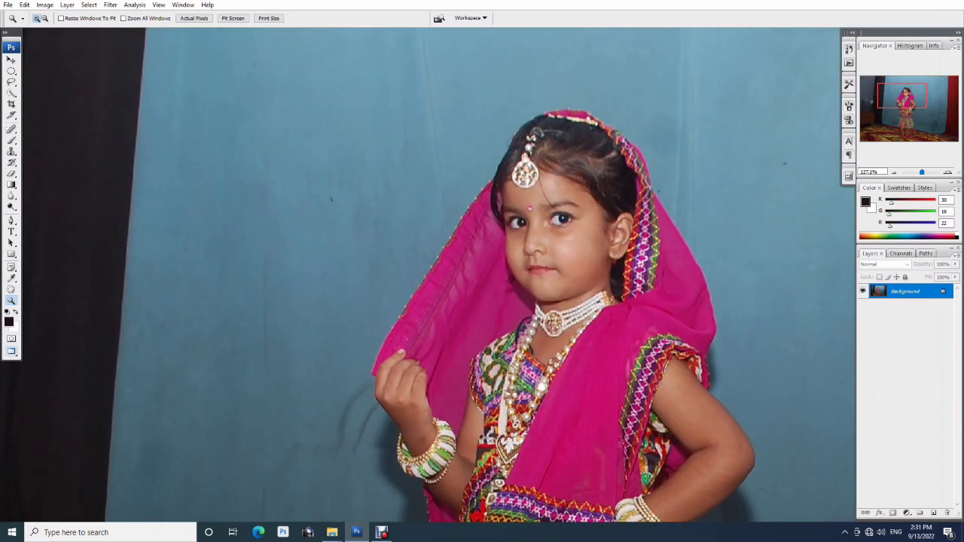
- Apply Levels with the black point from a dark area, gamma 1.32, and the Blue channel
{"action": "key", "text": "ctrl+l"}
{"action": "left_click", "coordinate": [744, 345]}
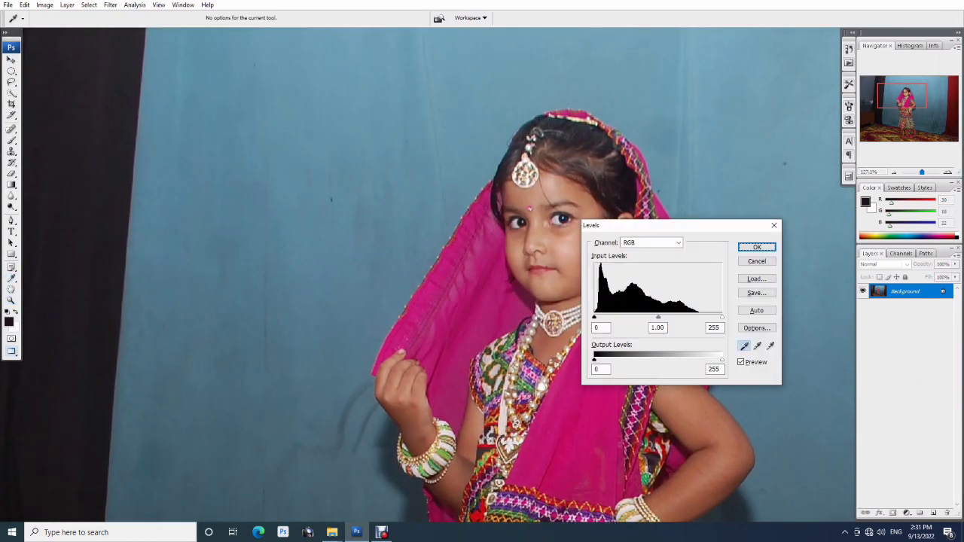
{"action": "left_click", "coordinate": [75, 226]}
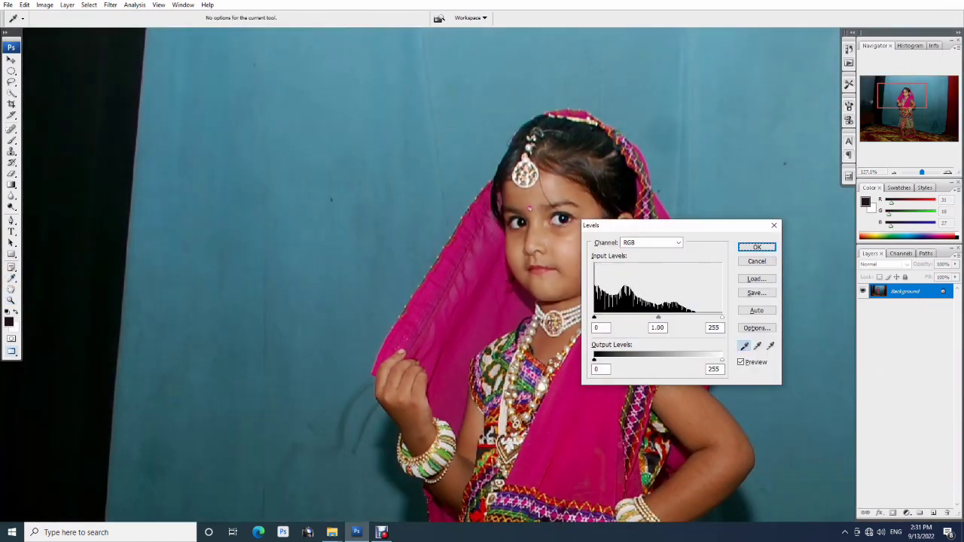
{"action": "double_click", "coordinate": [658, 327]}
{"action": "type", "text": "1.32"}
{"action": "left_click", "coordinate": [652, 243]}
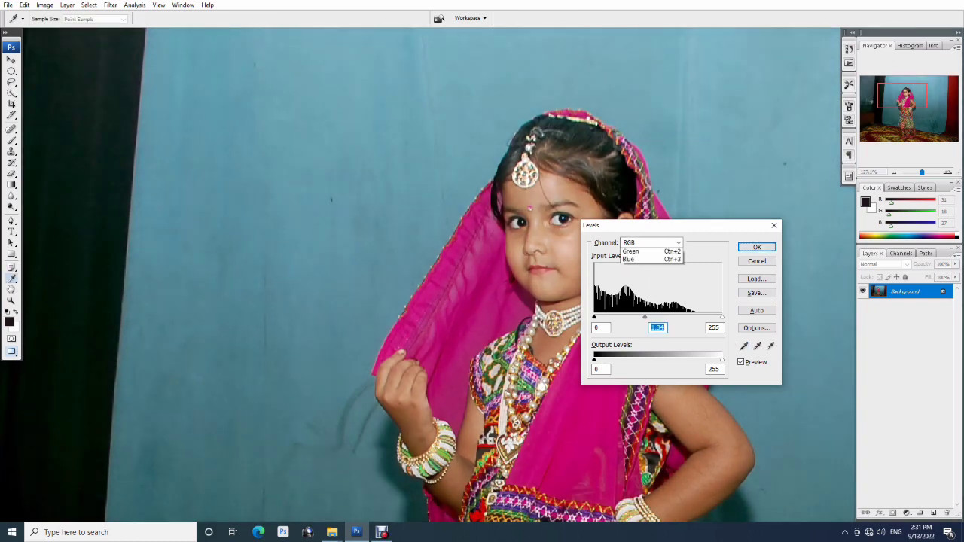
{"action": "left_click", "coordinate": [640, 277]}
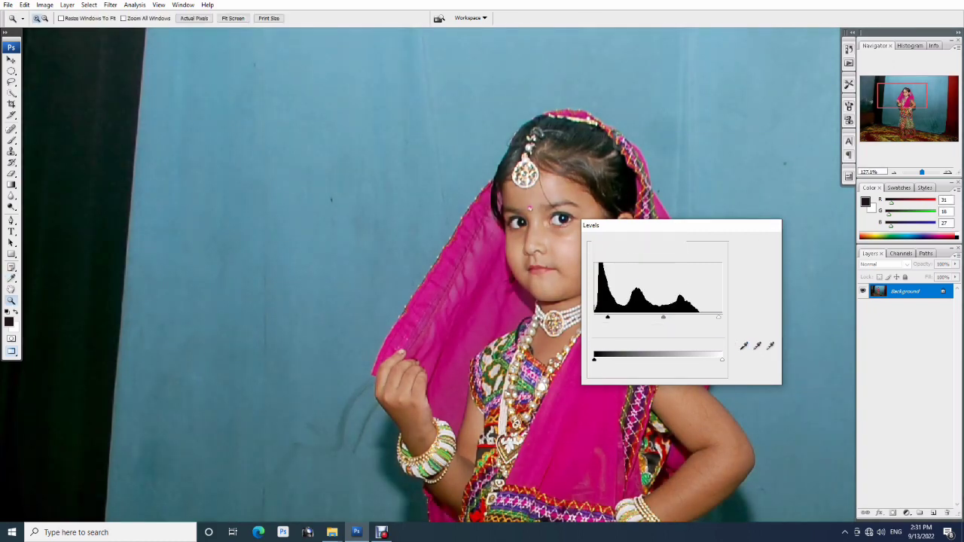
{"action": "key", "text": "Return"}
- Shift the colour balance +11 toward blue
{"action": "key", "text": "ctrl+b"}
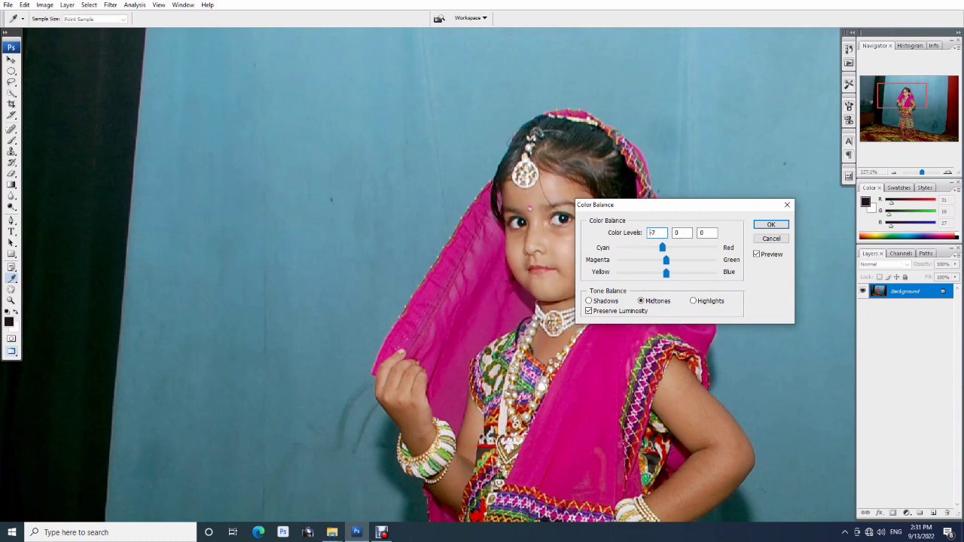
{"action": "key", "text": "Tab"}
{"action": "key", "text": "Tab"}
{"action": "type", "text": "11"}
{"action": "key", "text": "Return"}
{"action": "key", "text": "m"}
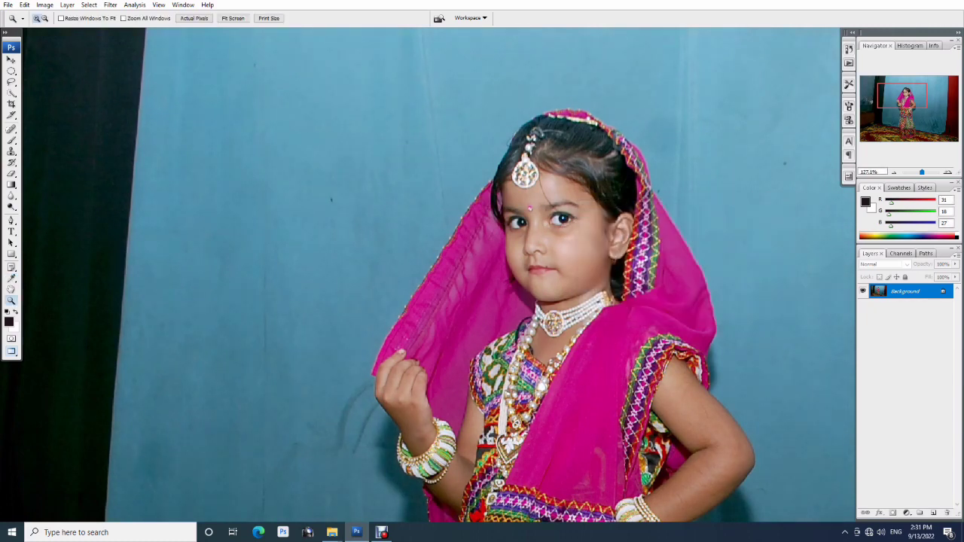
{"action": "scroll", "coordinate": [528, 167], "scroll_direction": "up", "scroll_amount": 5}
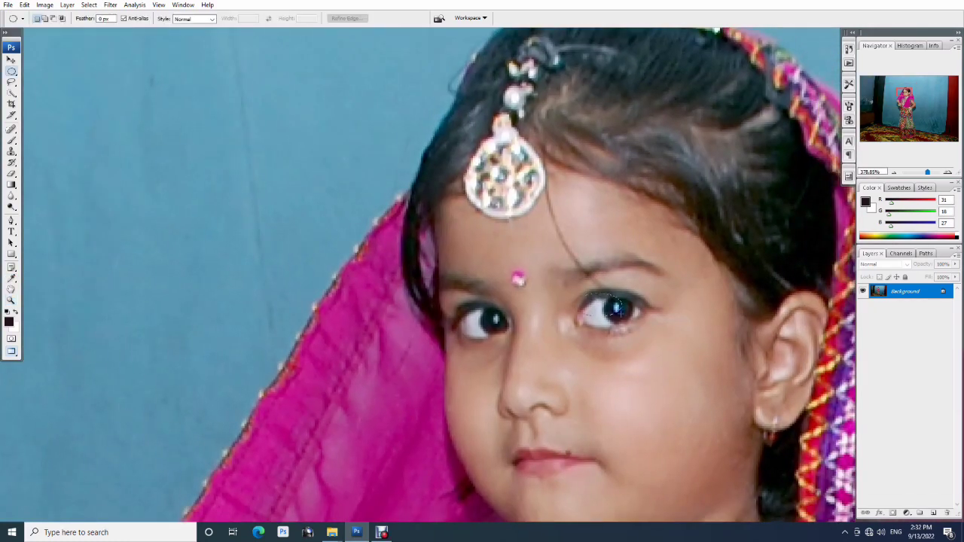
- Select both eyes and the mouth with elliptical marquees and feather the selection
{"action": "left_click_drag", "start_coordinate": [449, 304], "coordinate": [517, 343]}
{"action": "mouse_move", "coordinate": [496, 411]}
{"action": "left_mouse_down"}
{"action": "mouse_move", "coordinate": [477, 311]}
{"action": "mouse_move", "coordinate": [535, 317]}
{"action": "left_mouse_up"}
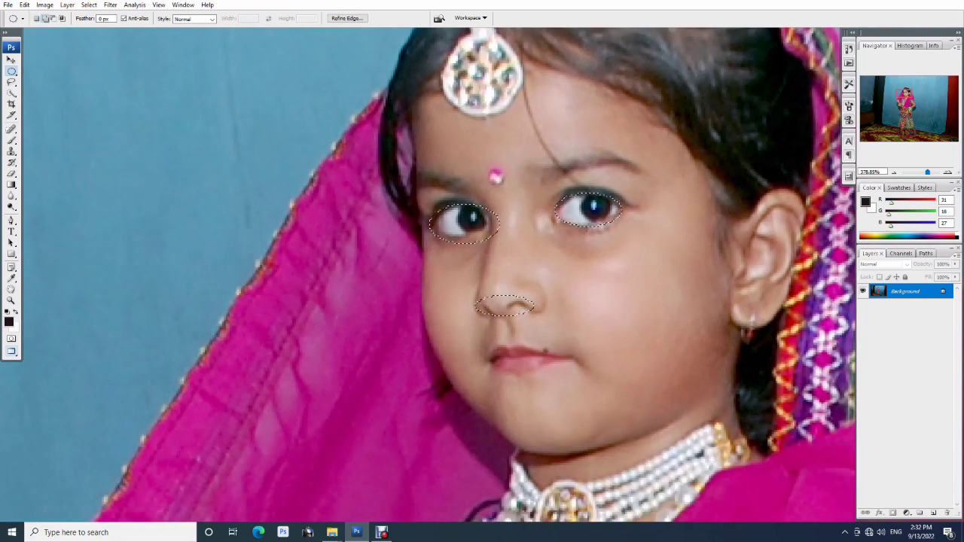
{"action": "left_click_drag", "start_coordinate": [552, 368], "coordinate": [577, 372]}
{"action": "key", "text": "ctrl+shift+u"}
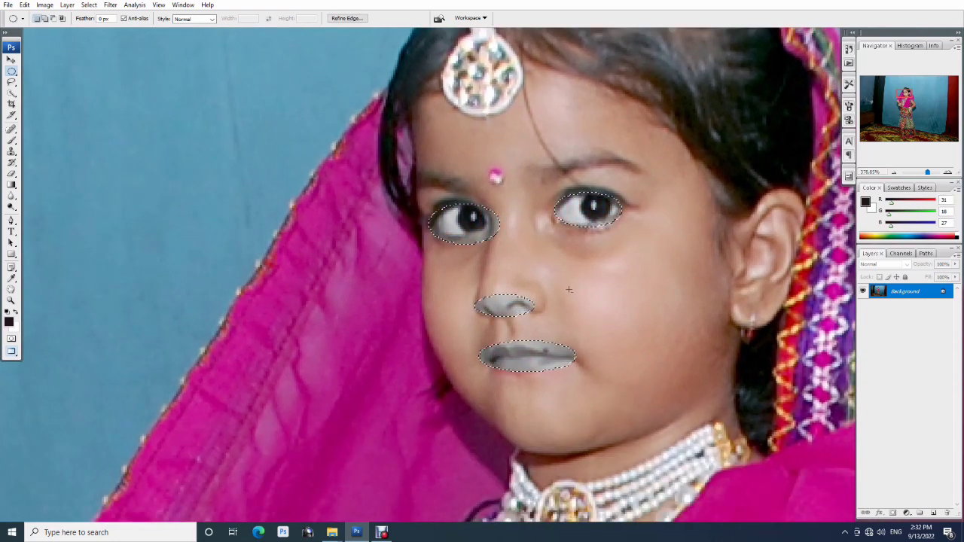
{"action": "key", "text": "alt+ctrl+d"}
{"action": "key", "text": "Return"}
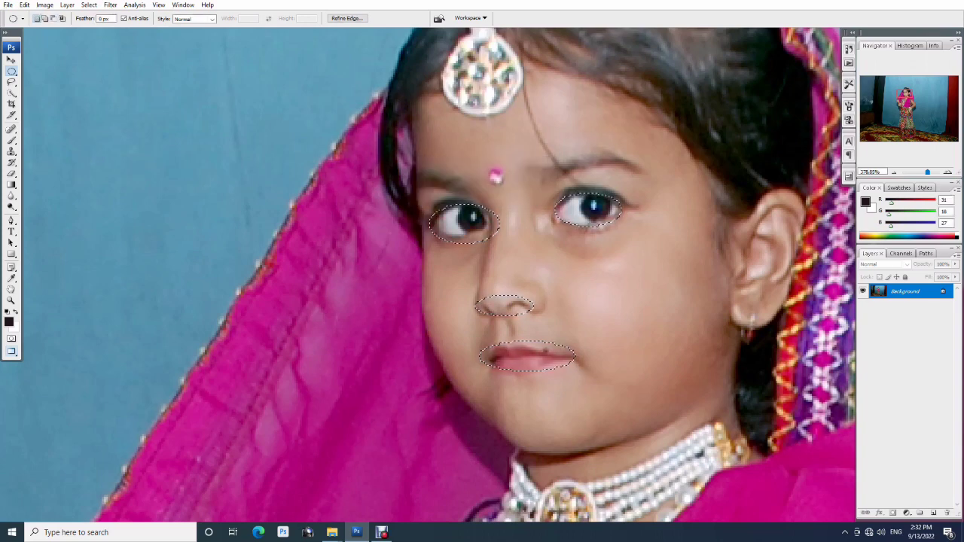
- Apply Imagenomic Portraiture with medium smoothing and return to the Photoshop portrait
{"action": "key", "text": "alt+t"}
{"action": "key", "text": "Up"}
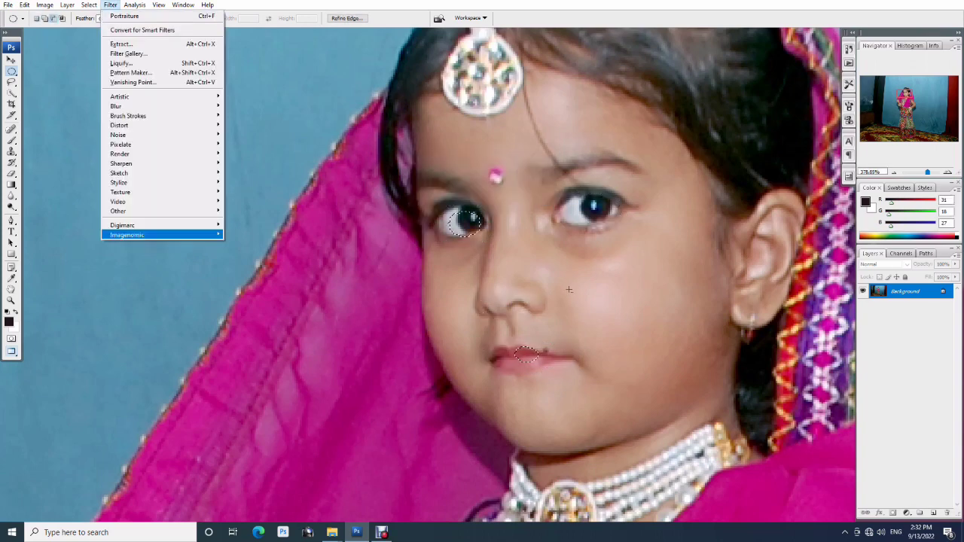
{"action": "key", "text": "Right"}
{"action": "key", "text": "Return"}
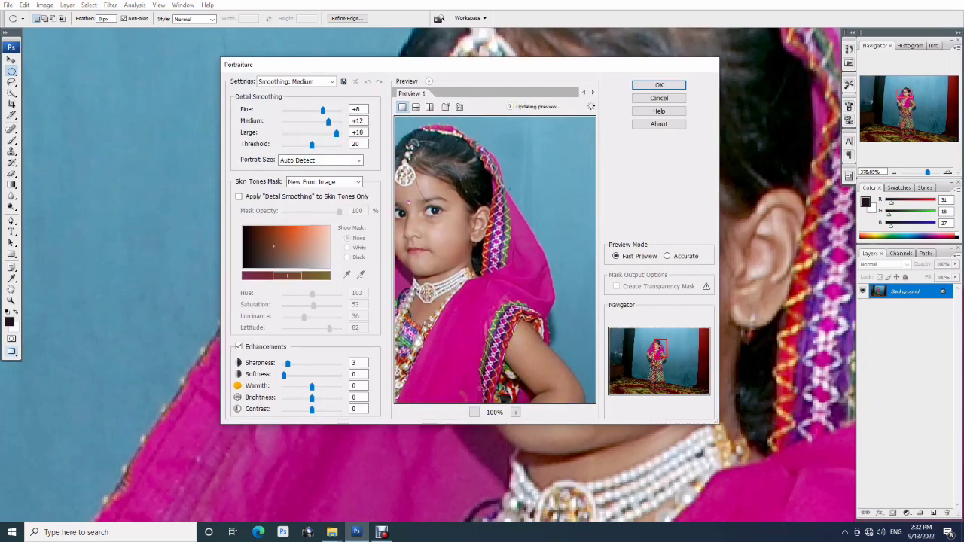
{"action": "key", "text": "Return"}
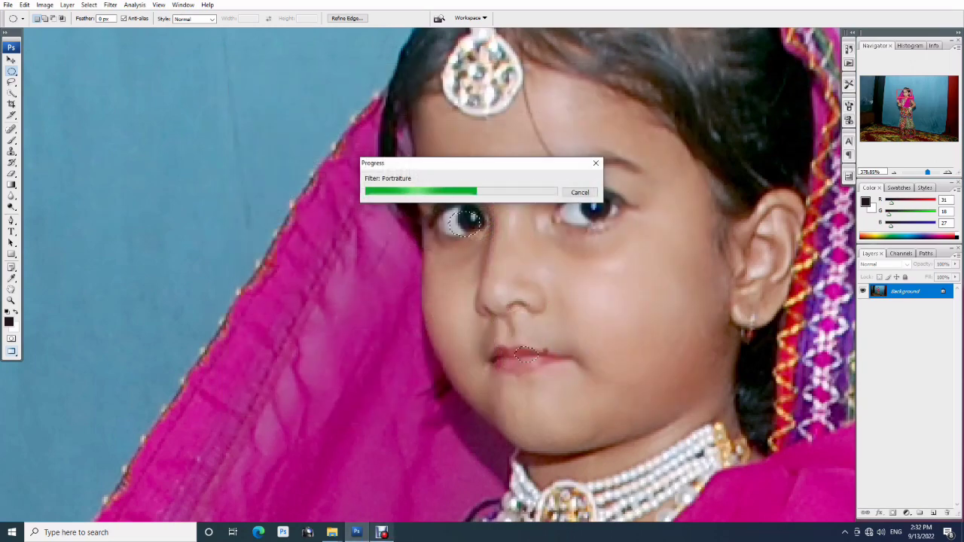
{"action": "key", "text": "alt+Tab"}
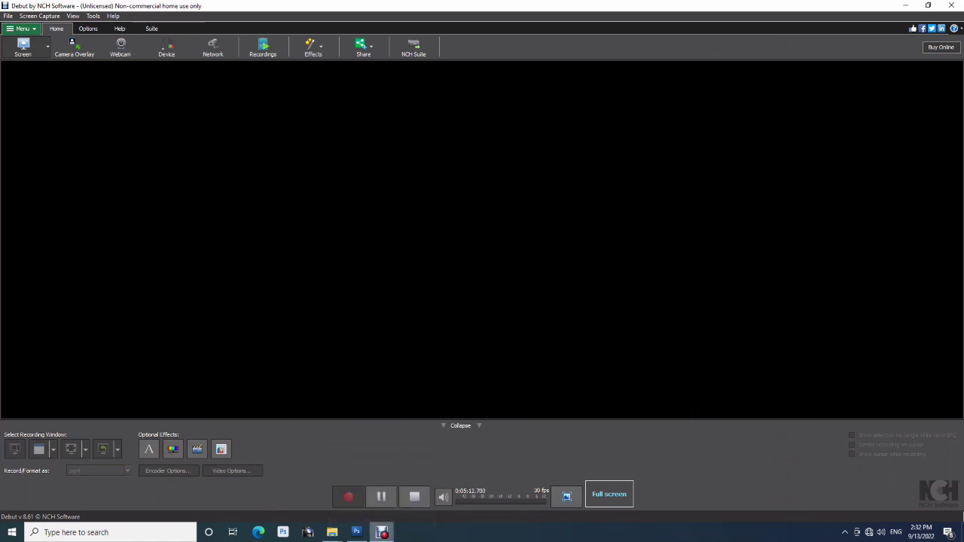
{"action": "left_click", "coordinate": [382, 532]}
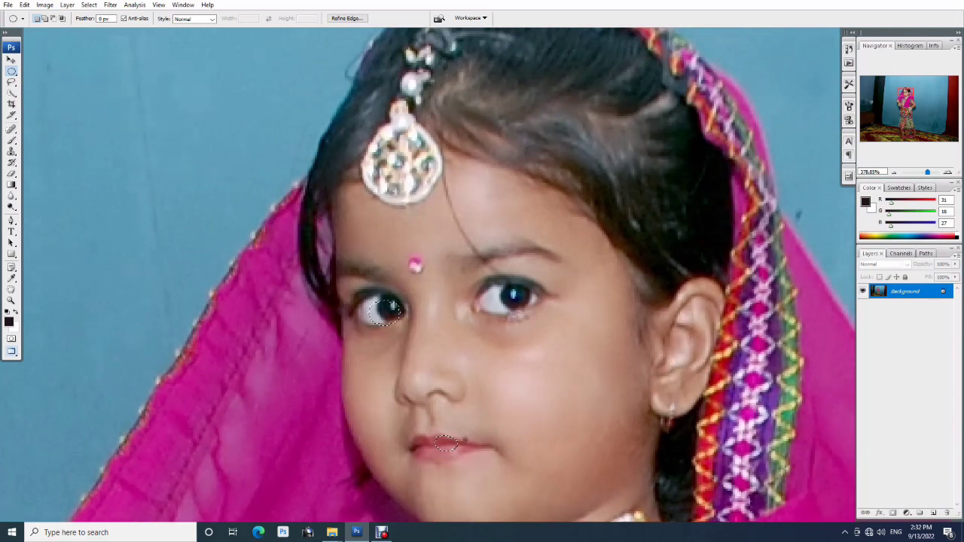
- Extract: highlight the hair edge to the left border, fill the area below, and apply
{"action": "key", "text": "alt+ctrl+x"}
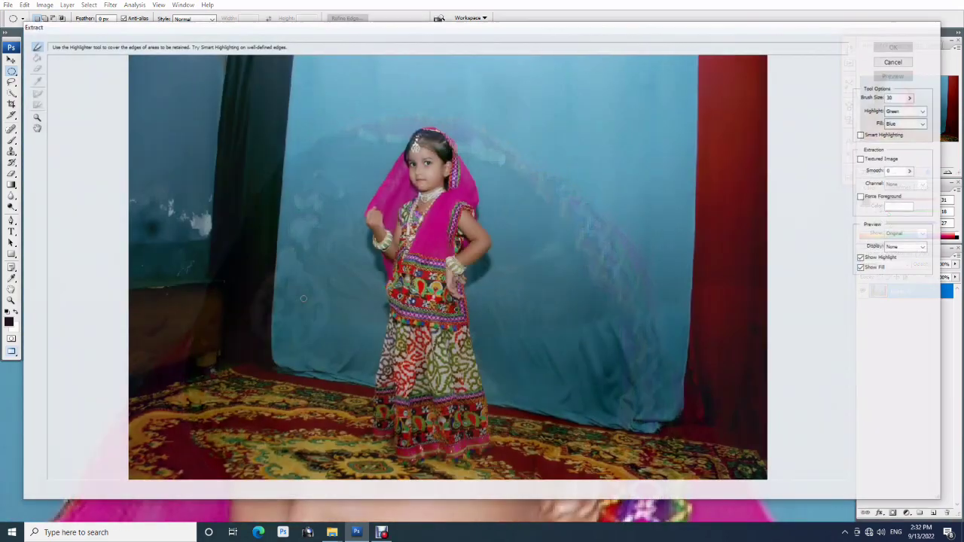
{"action": "left_click", "coordinate": [425, 151], "text": "ctrl"}
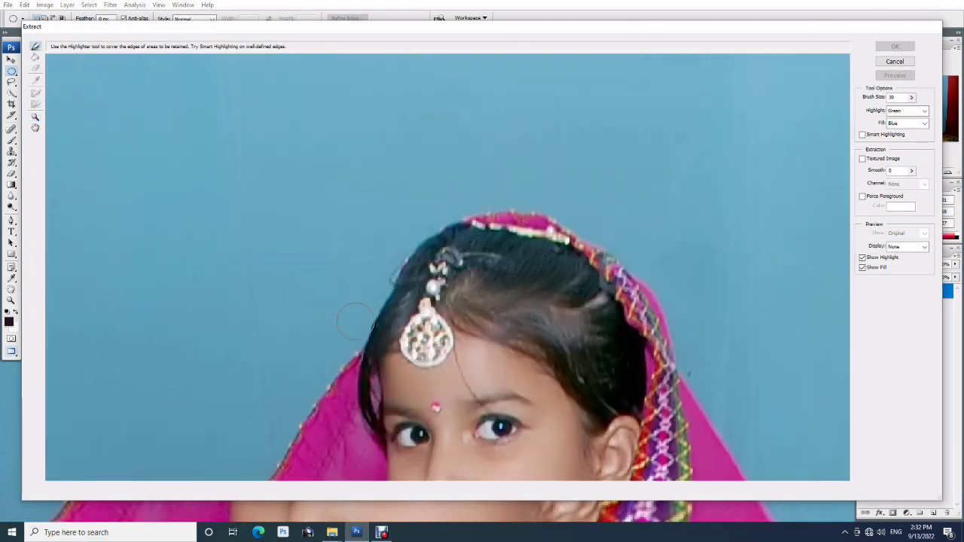
{"action": "left_click_drag", "start_coordinate": [356, 323], "coordinate": [421, 225]}
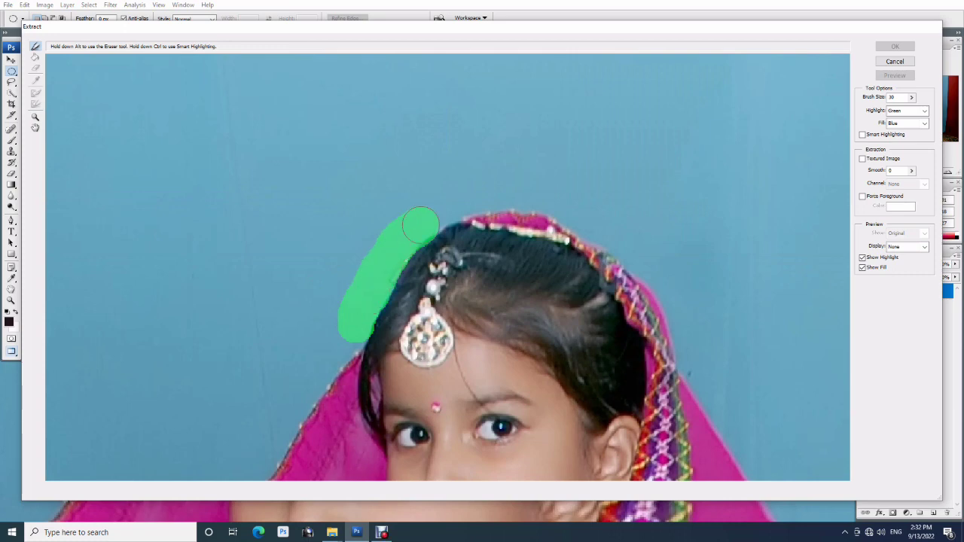
{"action": "key", "text": "g"}
{"action": "key", "text": "ctrl+0"}
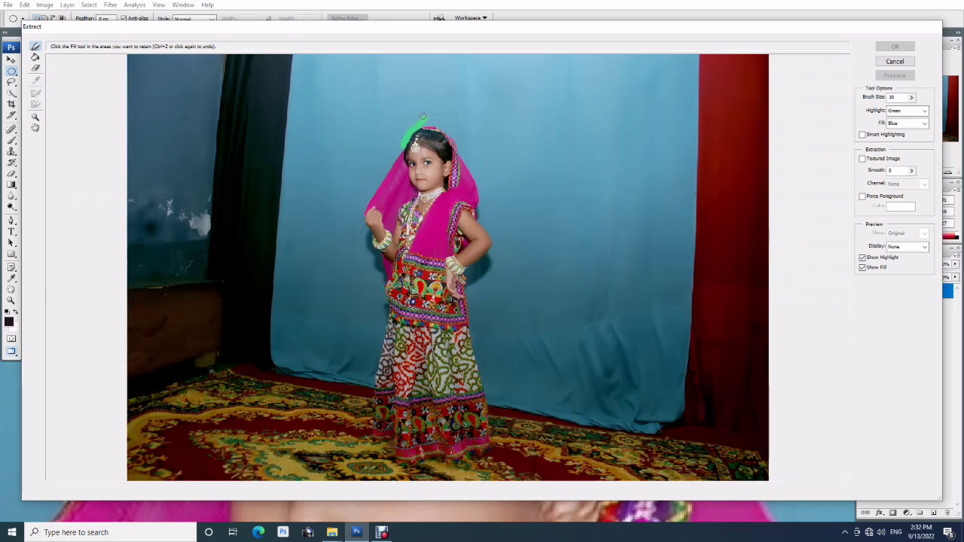
{"action": "key", "text": "b"}
{"action": "left_click", "coordinate": [128, 265], "text": "shift"}
{"action": "key", "text": "g"}
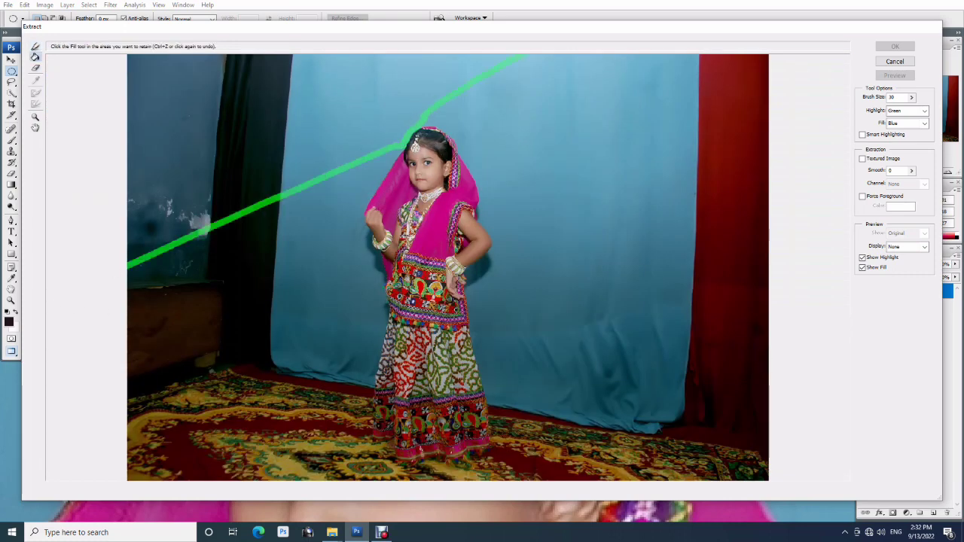
{"action": "left_click", "coordinate": [162, 306]}
{"action": "key", "text": "Return"}
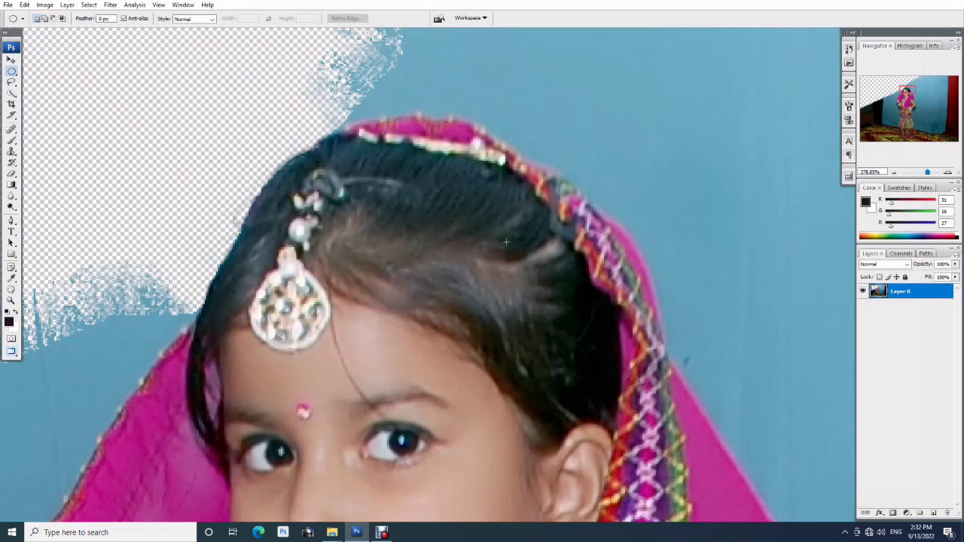
- Trace a Pen path down the scarf edge, upper arm, elbow and lower forearm
{"action": "key", "text": "p"}
{"action": "left_click", "coordinate": [543, 165]}
{"action": "left_click", "coordinate": [603, 215]}
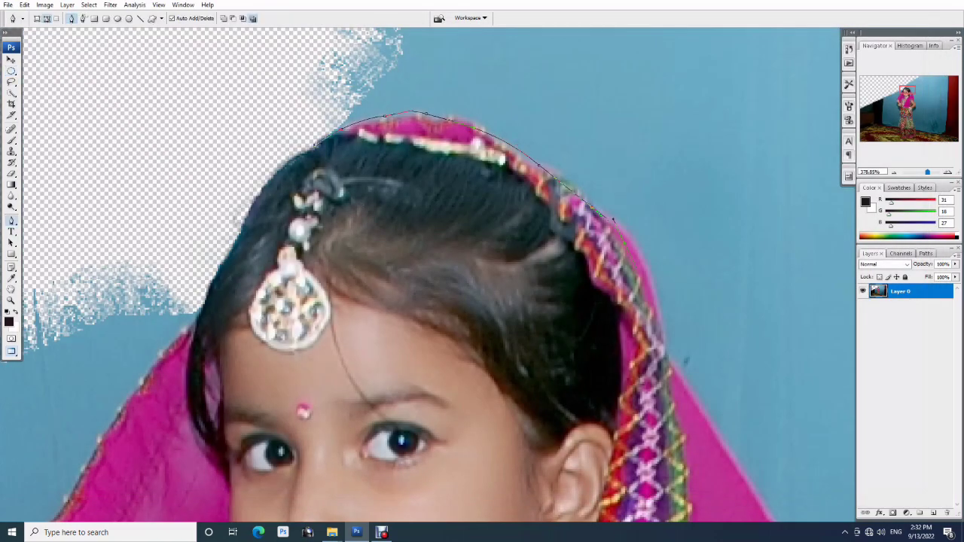
{"action": "left_click_drag", "start_coordinate": [666, 347], "coordinate": [591, 218]}
{"action": "scroll", "coordinate": [428, 275], "scroll_direction": "down", "scroll_amount": 5}
{"action": "scroll", "coordinate": [428, 275], "scroll_direction": "down", "scroll_amount": 5}
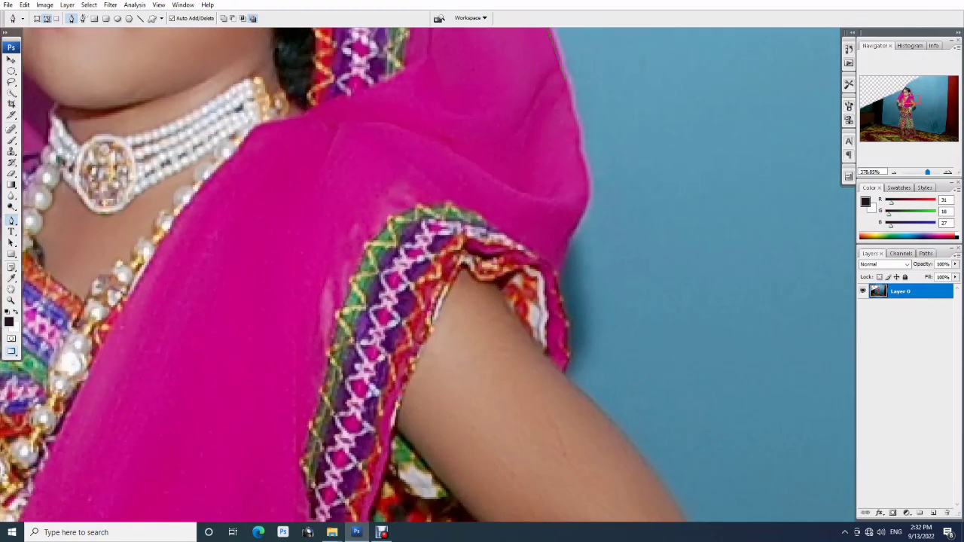
{"action": "scroll", "coordinate": [428, 275], "scroll_direction": "down", "scroll_amount": 5}
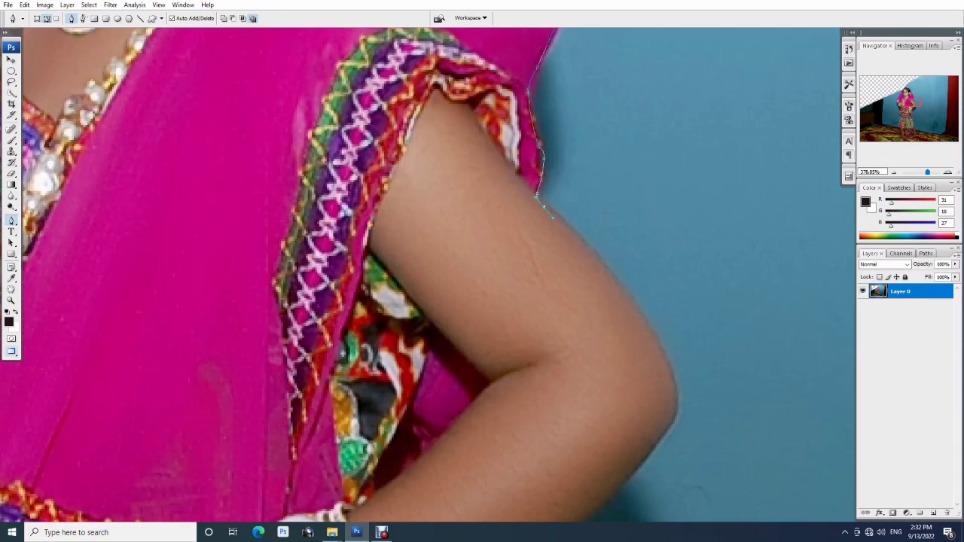
{"action": "scroll", "coordinate": [554, 218], "scroll_direction": "down", "scroll_amount": 3}
{"action": "left_click", "coordinate": [618, 275]}
{"action": "scroll", "coordinate": [618, 275], "scroll_direction": "down", "scroll_amount": 3}
{"action": "left_click", "coordinate": [609, 207]}
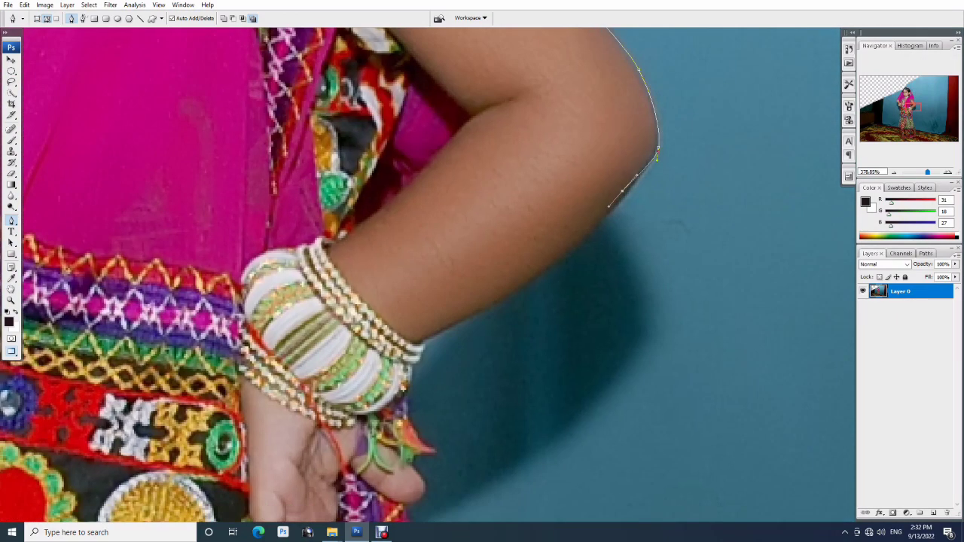
{"action": "scroll", "coordinate": [610, 204], "scroll_direction": "down", "scroll_amount": 3}
{"action": "scroll", "coordinate": [671, 128], "scroll_direction": "down", "scroll_amount": 1}
{"action": "scroll", "coordinate": [663, 135], "scroll_direction": "up", "scroll_amount": 5}
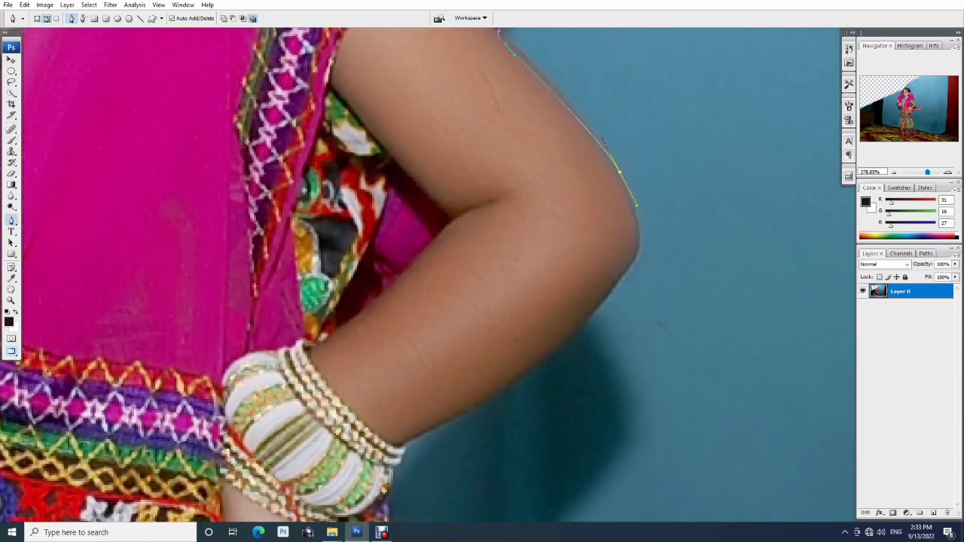
{"action": "left_click", "coordinate": [630, 252]}
{"action": "scroll", "coordinate": [630, 253], "scroll_direction": "down", "scroll_amount": 2}
{"action": "left_click", "coordinate": [640, 192]}
{"action": "left_click", "coordinate": [557, 252]}
{"action": "left_click", "coordinate": [516, 278]}
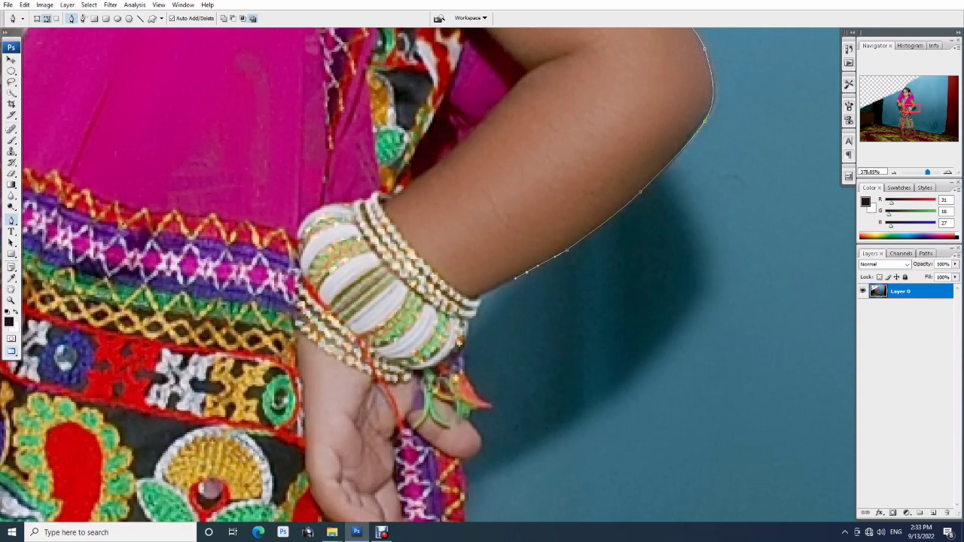
- Continue the path along the skirt hem and fringe to the foot
{"action": "scroll", "coordinate": [462, 343], "scroll_direction": "down", "scroll_amount": 2}
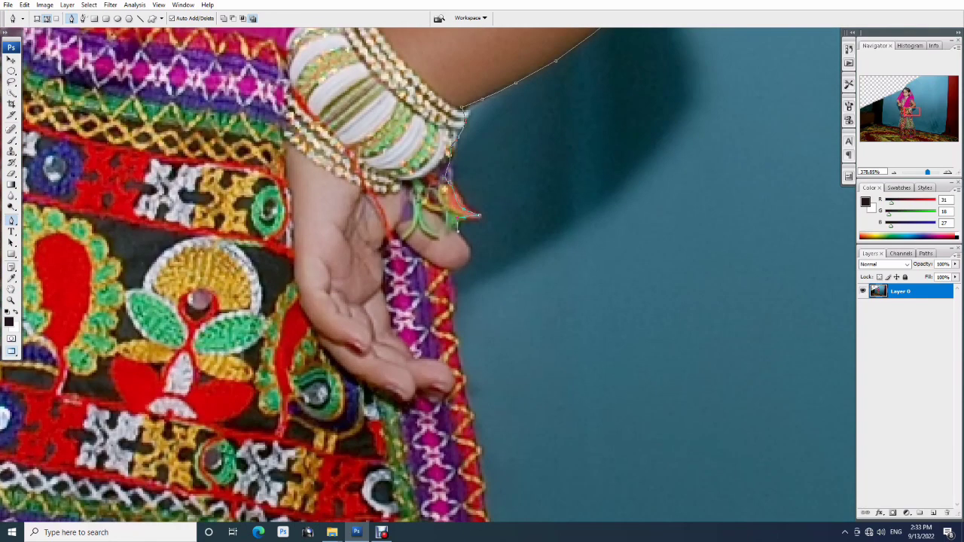
{"action": "scroll", "coordinate": [462, 257], "scroll_direction": "down", "scroll_amount": 2}
{"action": "scroll", "coordinate": [461, 147], "scroll_direction": "down", "scroll_amount": 2}
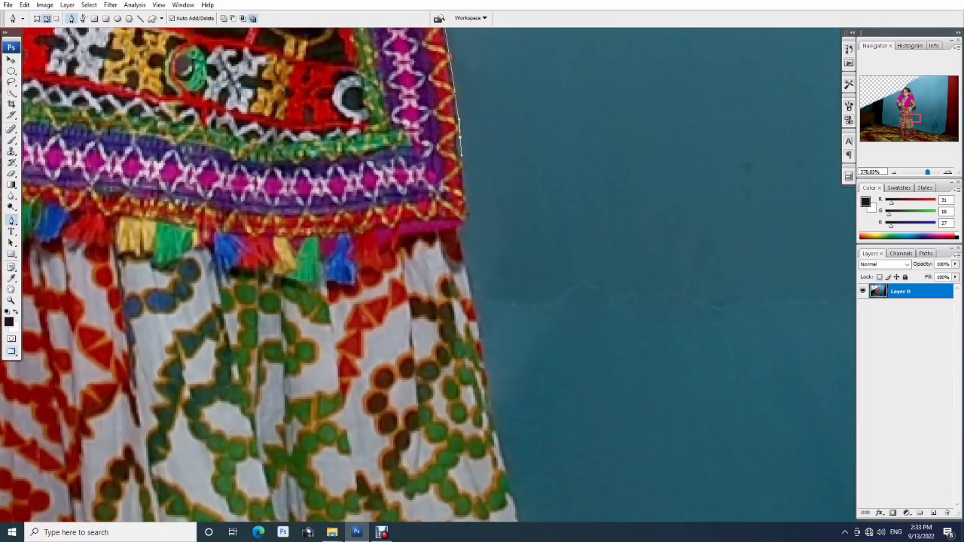
{"action": "scroll", "coordinate": [459, 224], "scroll_direction": "down", "scroll_amount": 2}
{"action": "scroll", "coordinate": [459, 224], "scroll_direction": "down", "scroll_amount": 3}
{"action": "scroll", "coordinate": [475, 219], "scroll_direction": "down", "scroll_amount": 3}
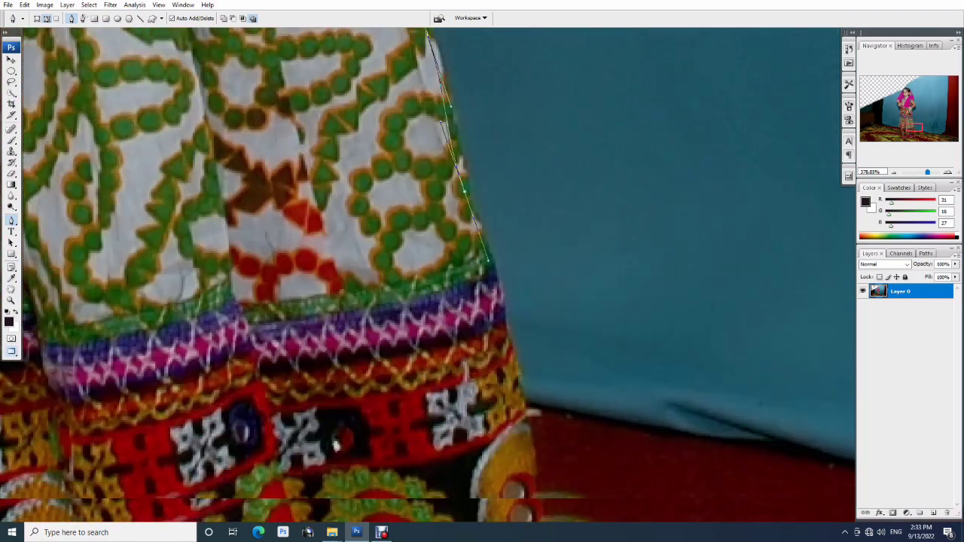
{"action": "scroll", "coordinate": [488, 209], "scroll_direction": "down", "scroll_amount": 3}
{"action": "scroll", "coordinate": [488, 209], "scroll_direction": "down", "scroll_amount": 2}
{"action": "scroll", "coordinate": [482, 226], "scroll_direction": "down", "scroll_amount": 2}
{"action": "left_click", "coordinate": [476, 335]}
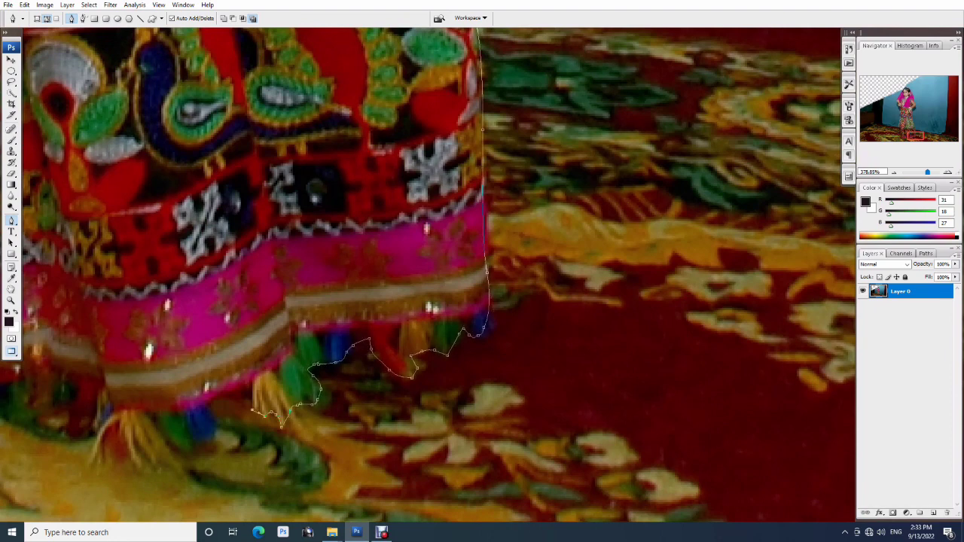
{"action": "scroll", "coordinate": [205, 430], "scroll_direction": "left", "scroll_amount": 3}
{"action": "scroll", "coordinate": [241, 430], "scroll_direction": "down", "scroll_amount": 1}
{"action": "left_click", "coordinate": [275, 426]}
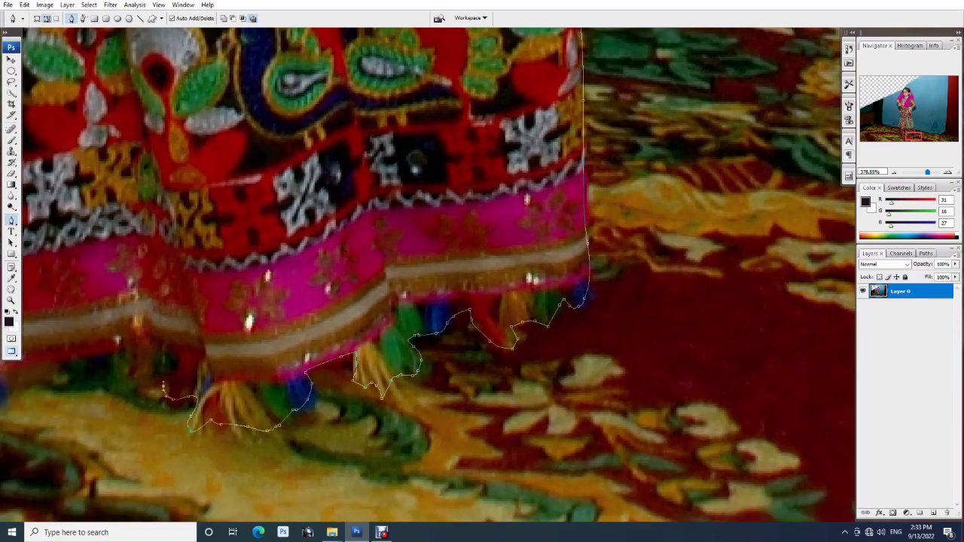
{"action": "scroll", "coordinate": [163, 387], "scroll_direction": "left", "scroll_amount": 3}
{"action": "scroll", "coordinate": [195, 361], "scroll_direction": "left", "scroll_amount": 3}
{"action": "left_click", "coordinate": [196, 354]}
{"action": "scroll", "coordinate": [226, 354], "scroll_direction": "left", "scroll_amount": 3}
{"action": "left_click", "coordinate": [301, 348]}
{"action": "left_click", "coordinate": [540, 367]}
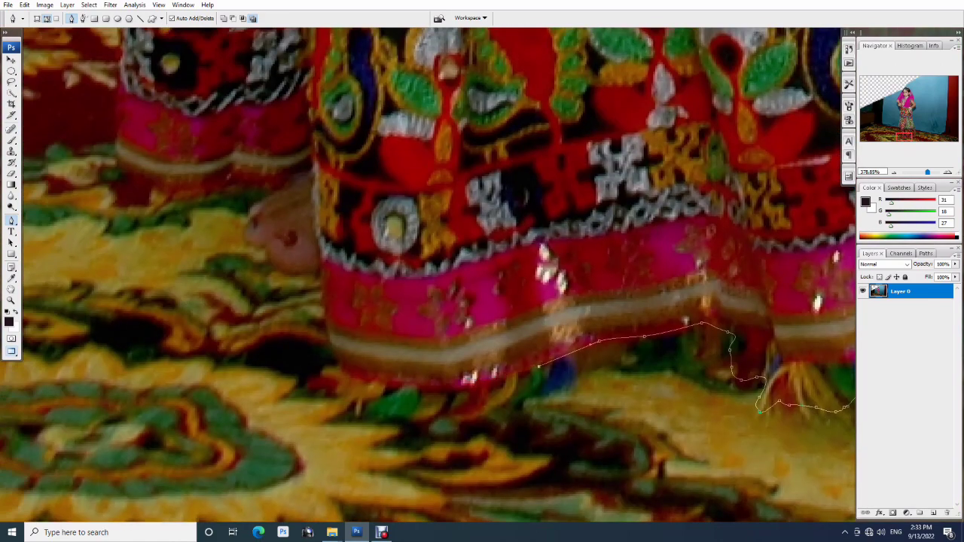
{"action": "left_click_drag", "start_coordinate": [539, 367], "coordinate": [526, 399]}
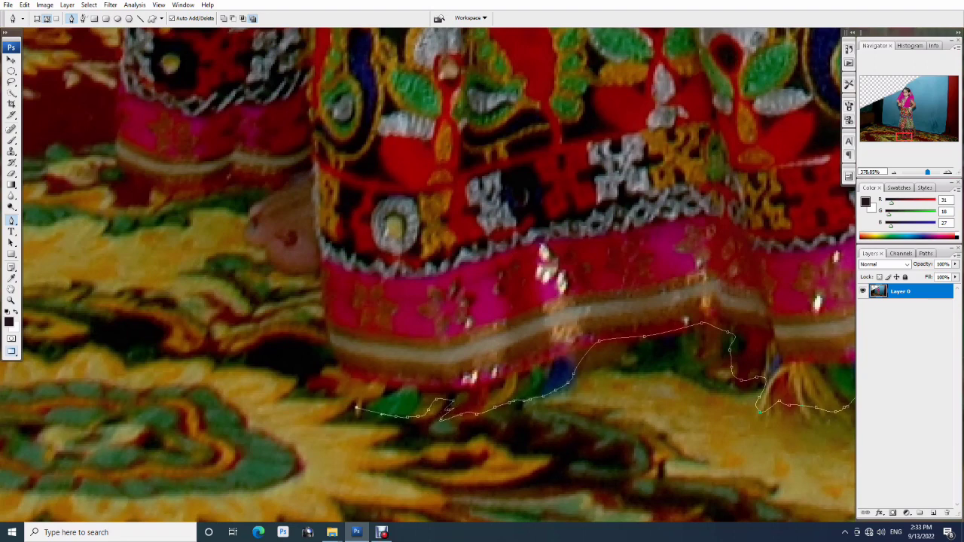
{"action": "scroll", "coordinate": [343, 355], "scroll_direction": "up", "scroll_amount": 1}
{"action": "left_click", "coordinate": [343, 355]}
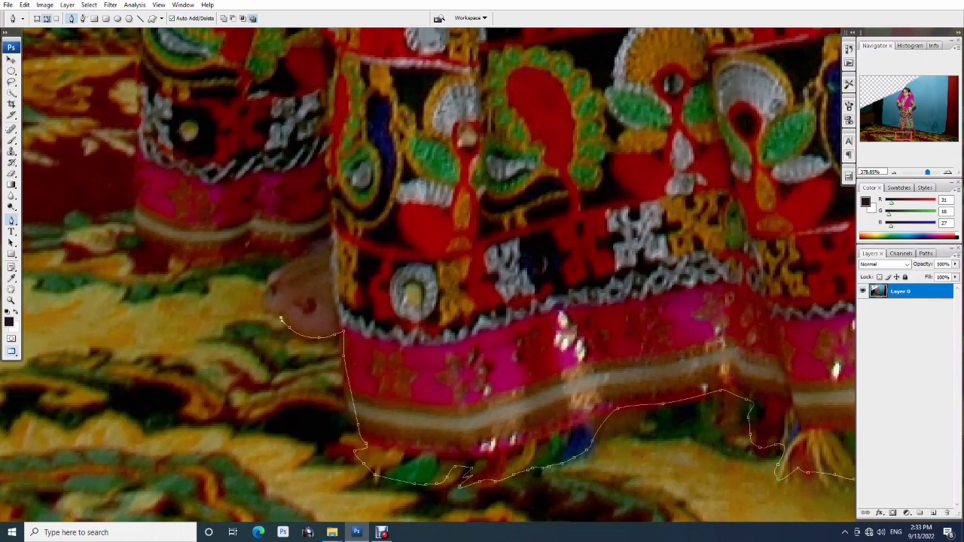
- Trace the path back up the skirt, blouse, bangle and wrist to the veil edge
{"action": "scroll", "coordinate": [294, 332], "scroll_direction": "up", "scroll_amount": 3}
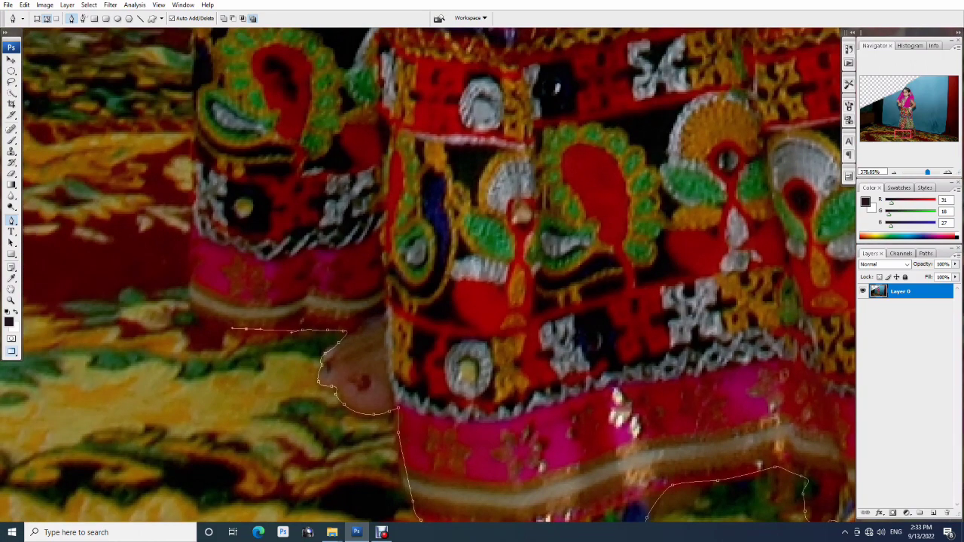
{"action": "scroll", "coordinate": [226, 324], "scroll_direction": "up", "scroll_amount": 3}
{"action": "scroll", "coordinate": [211, 326], "scroll_direction": "up", "scroll_amount": 3}
{"action": "left_click", "coordinate": [210, 325]}
{"action": "scroll", "coordinate": [211, 326], "scroll_direction": "up", "scroll_amount": 3}
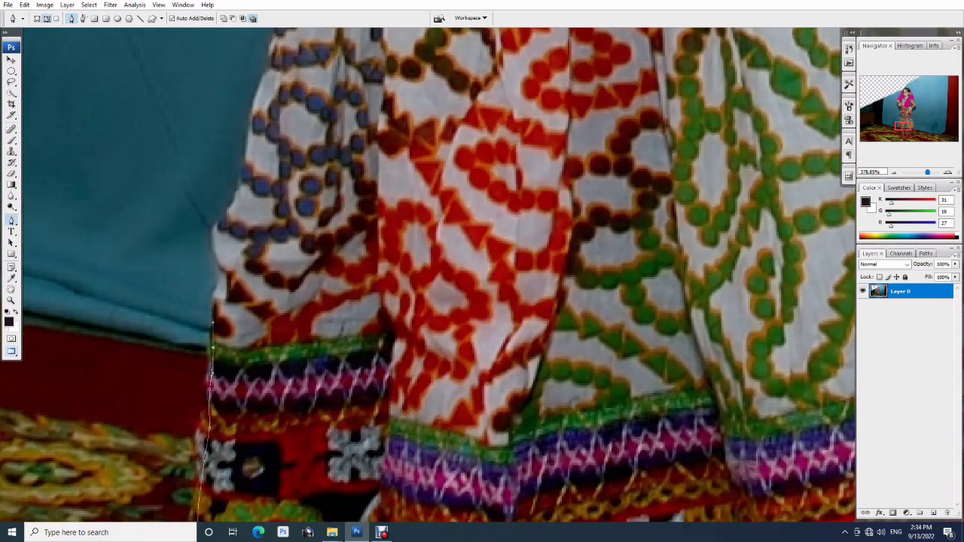
{"action": "left_click", "coordinate": [224, 226]}
{"action": "scroll", "coordinate": [226, 226], "scroll_direction": "up", "scroll_amount": 3}
{"action": "left_click", "coordinate": [269, 288]}
{"action": "scroll", "coordinate": [269, 288], "scroll_direction": "up", "scroll_amount": 3}
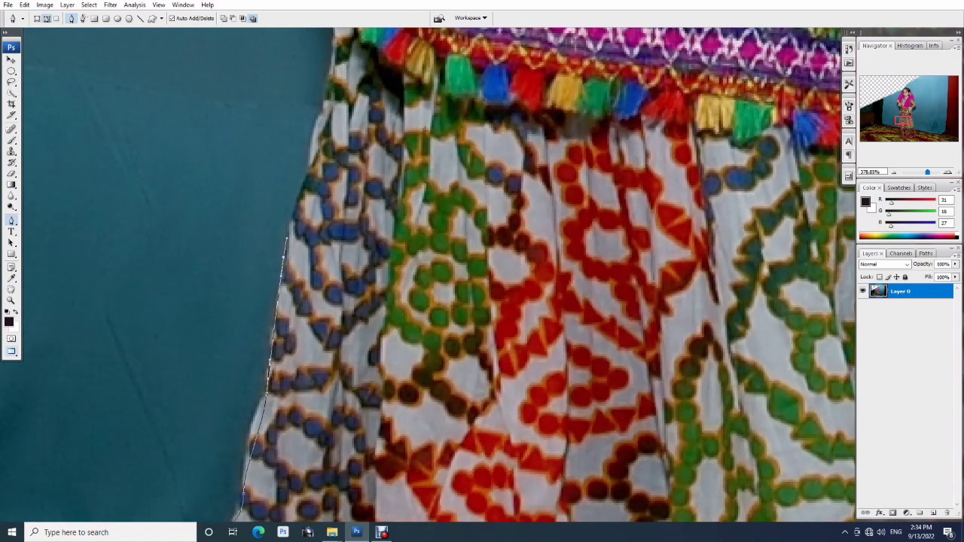
{"action": "scroll", "coordinate": [264, 241], "scroll_direction": "up", "scroll_amount": 3}
{"action": "scroll", "coordinate": [260, 211], "scroll_direction": "up", "scroll_amount": 3}
{"action": "scroll", "coordinate": [258, 196], "scroll_direction": "up", "scroll_amount": 2}
{"action": "left_click", "coordinate": [258, 194]}
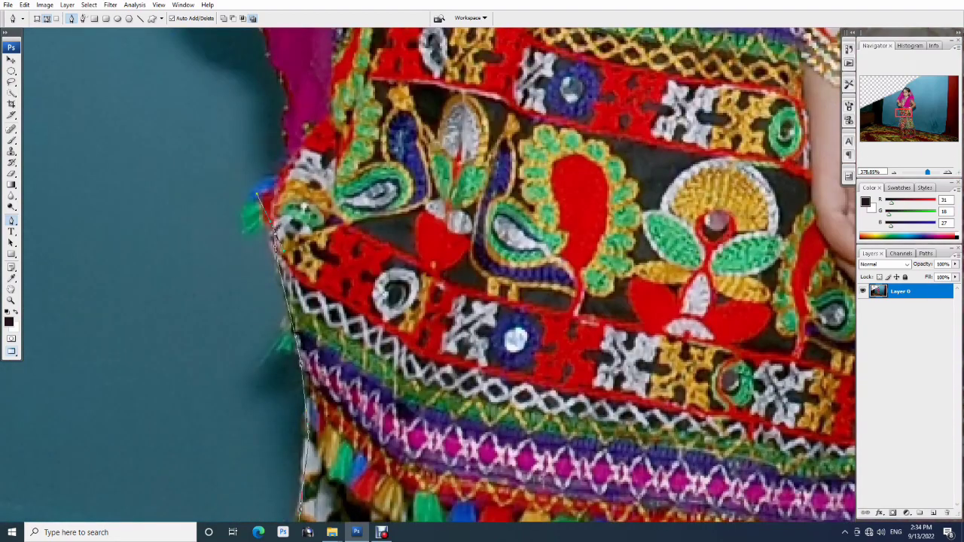
{"action": "scroll", "coordinate": [260, 194], "scroll_direction": "up", "scroll_amount": 3}
{"action": "scroll", "coordinate": [275, 173], "scroll_direction": "up", "scroll_amount": 2}
{"action": "left_click", "coordinate": [214, 111]}
{"action": "scroll", "coordinate": [213, 111], "scroll_direction": "up", "scroll_amount": 3}
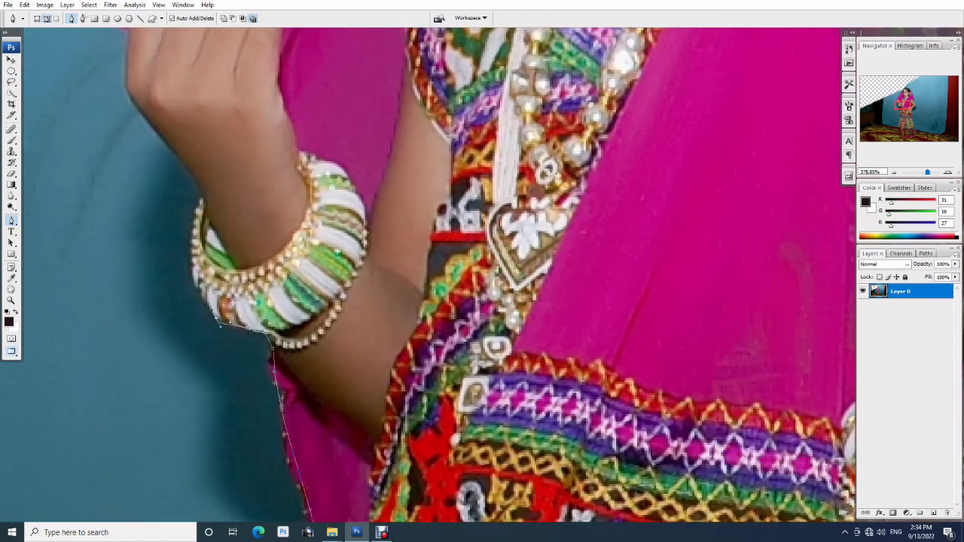
{"action": "left_click", "coordinate": [190, 241]}
{"action": "scroll", "coordinate": [199, 197], "scroll_direction": "up", "scroll_amount": 2}
{"action": "scroll", "coordinate": [230, 223], "scroll_direction": "up", "scroll_amount": 1}
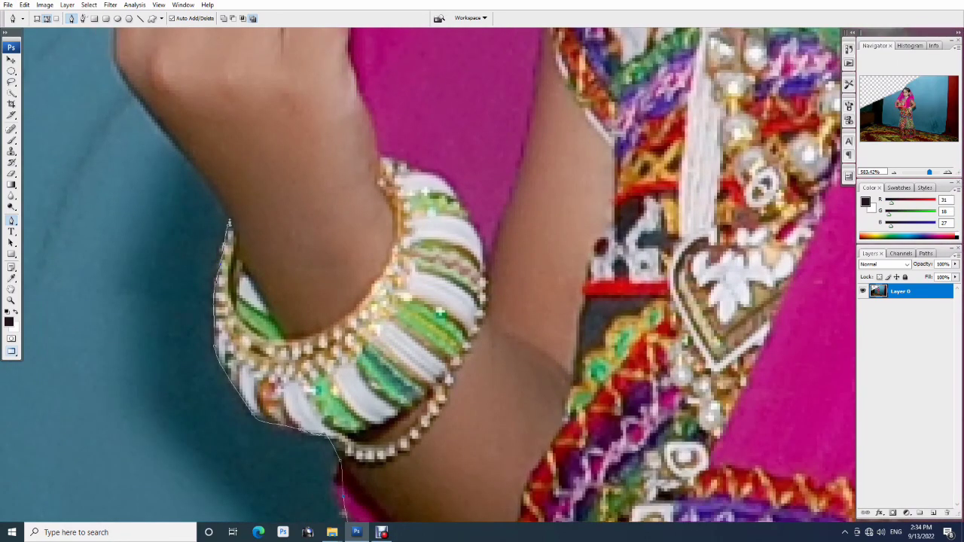
{"action": "scroll", "coordinate": [192, 164], "scroll_direction": "up", "scroll_amount": 2}
{"action": "left_click", "coordinate": [234, 210]}
{"action": "scroll", "coordinate": [234, 209], "scroll_direction": "up", "scroll_amount": 1}
{"action": "left_click", "coordinate": [209, 244]}
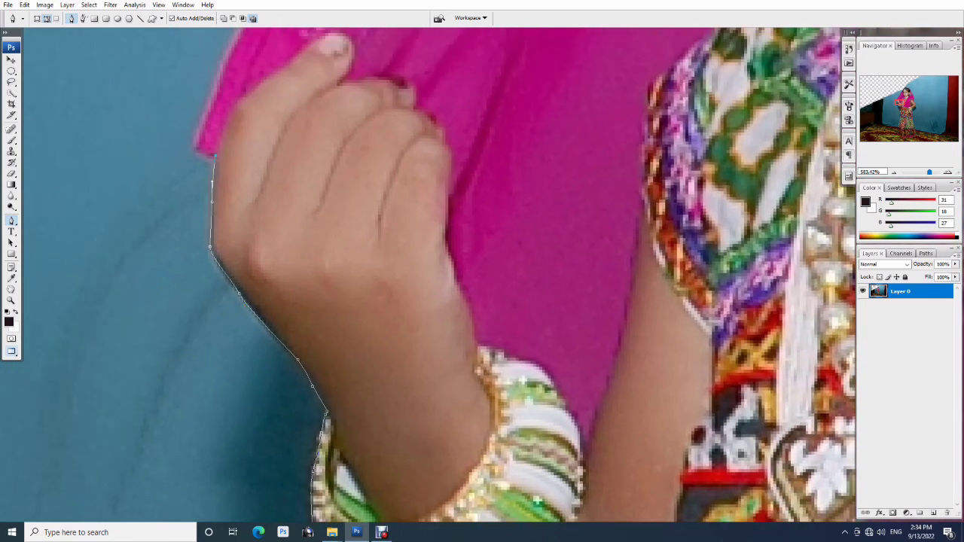
{"action": "scroll", "coordinate": [214, 155], "scroll_direction": "up", "scroll_amount": 2}
{"action": "scroll", "coordinate": [214, 155], "scroll_direction": "up", "scroll_amount": 3}
{"action": "scroll", "coordinate": [214, 155], "scroll_direction": "up", "scroll_amount": 3}
{"action": "left_click", "coordinate": [365, 221]}
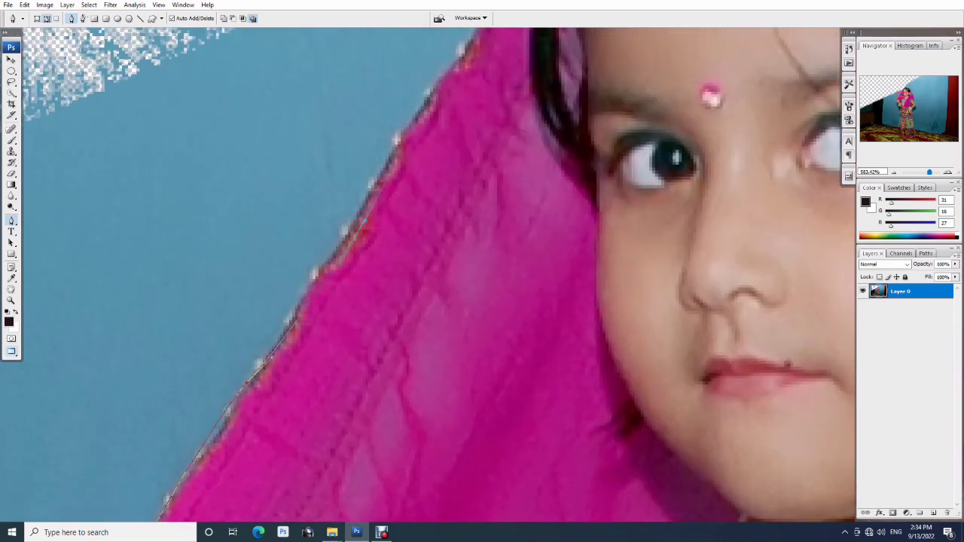
{"action": "scroll", "coordinate": [365, 222], "scroll_direction": "up", "scroll_amount": 3}
{"action": "scroll", "coordinate": [365, 221], "scroll_direction": "up", "scroll_amount": 4}
- Finish the path at the hair edge, overwrite the composite file, and bring up the Open dialog
{"action": "left_click", "coordinate": [447, 222]}
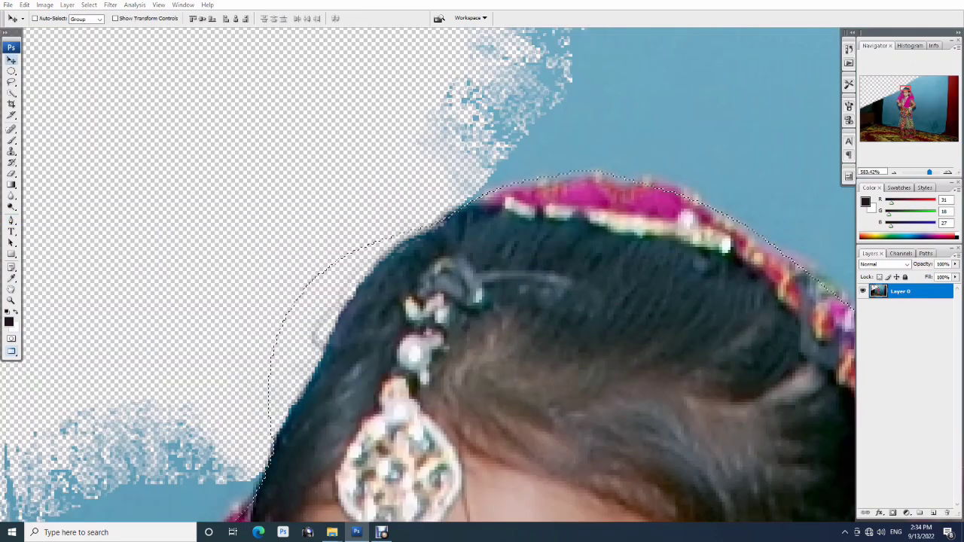
{"action": "key", "text": "ctrl+shift+s"}
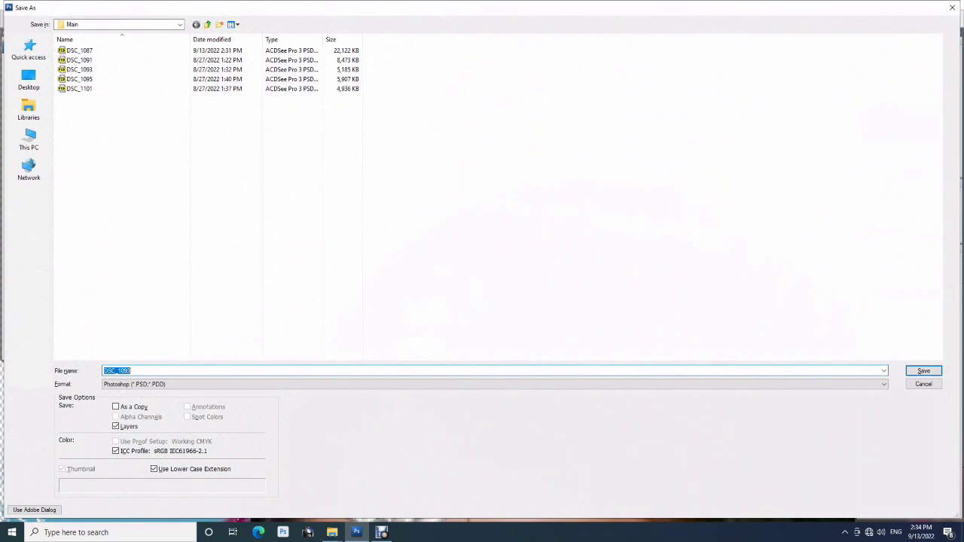
{"action": "key", "text": "Return"}
{"action": "key", "text": "y"}
{"action": "key", "text": "Return"}
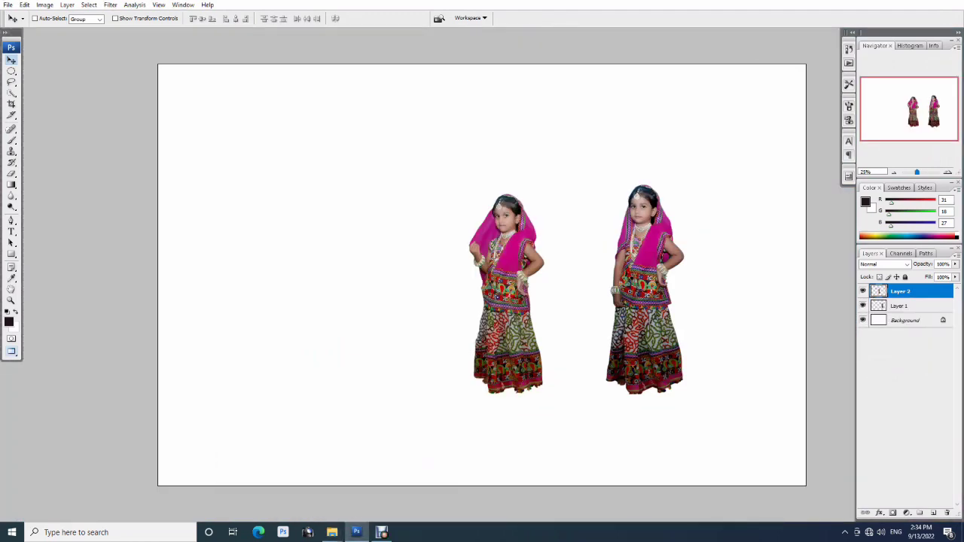
{"action": "key", "text": "ctrl+o"}
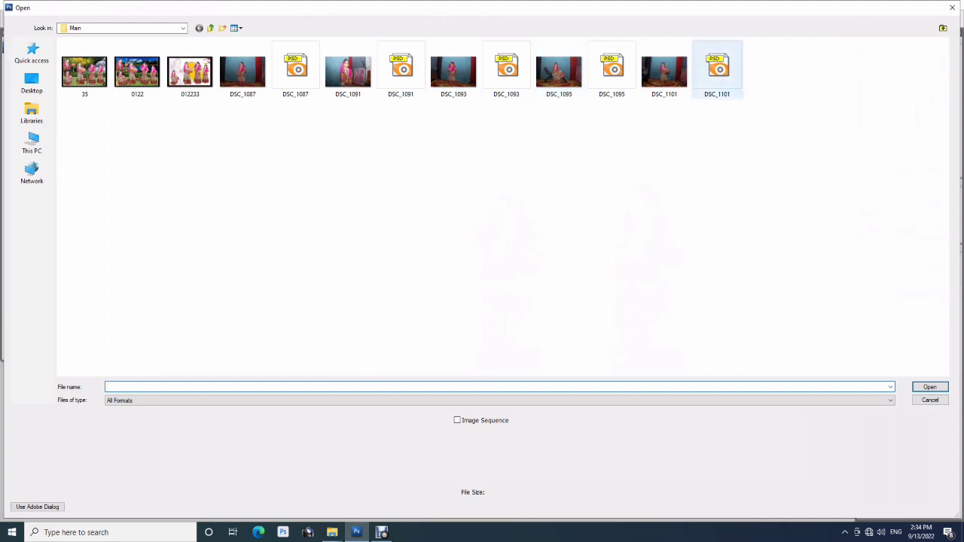
- Open the DSC_1101 photo and zoom in close on the girl's face
{"action": "double_click", "coordinate": [664, 72]}
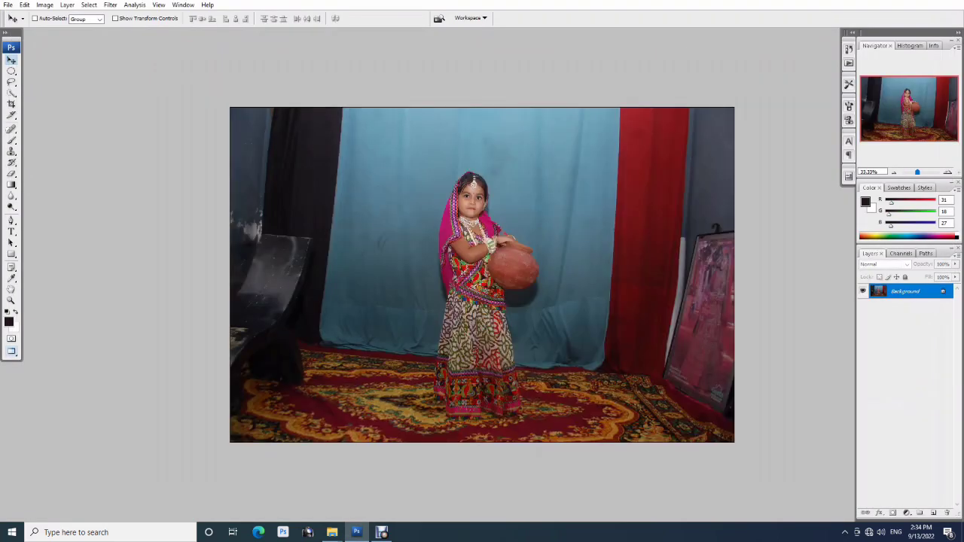
{"action": "key", "text": "z"}
{"action": "left_click_drag", "start_coordinate": [439, 124], "coordinate": [512, 124]}
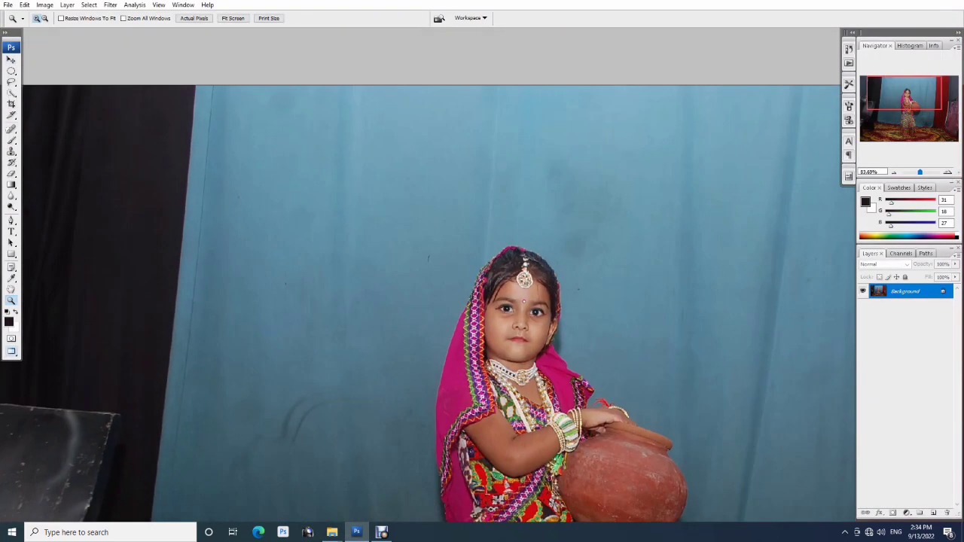
{"action": "key", "text": "ctrl+l"}
{"action": "key", "text": "Escape"}
{"action": "left_click_drag", "start_coordinate": [596, 330], "coordinate": [670, 330]}
{"action": "key", "text": "i"}
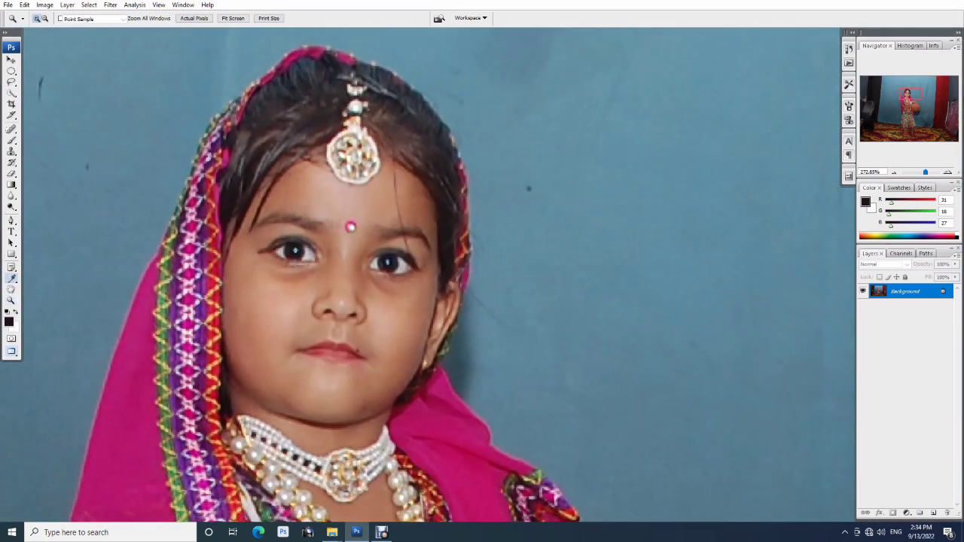
- Apply Levels with midtones brightened to 1.43 on the Blue channel
{"action": "key", "text": "ctrl+l"}
{"action": "key", "text": "alt+a"}
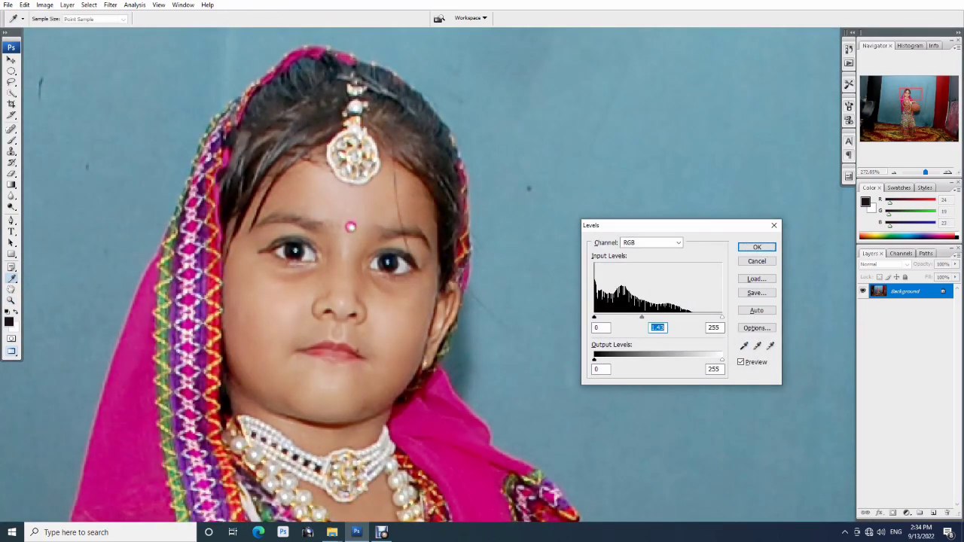
{"action": "left_click", "coordinate": [678, 243]}
{"action": "key", "text": "Return"}
{"action": "key", "text": "Tab"}
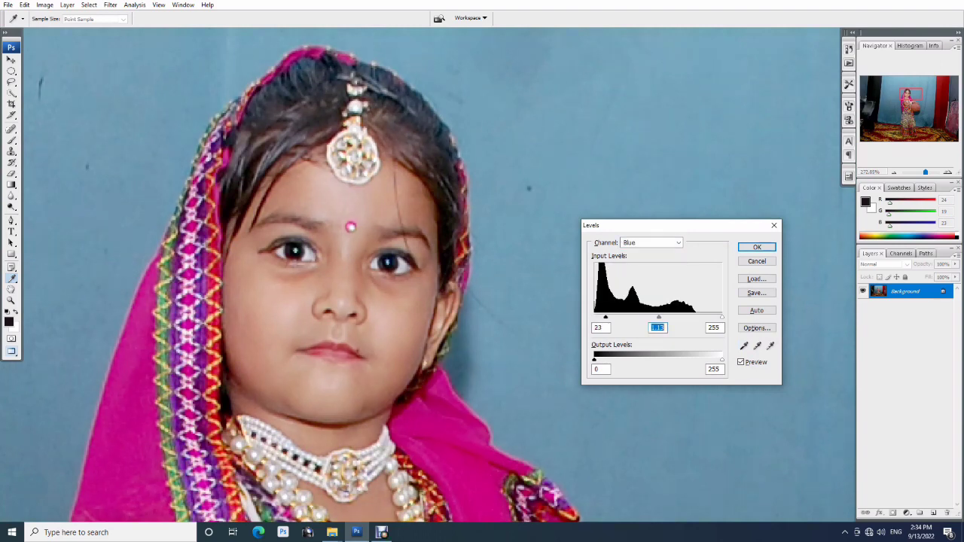
{"action": "key", "text": "Return"}
- Shift the midtone colour balance toward blue
{"action": "key", "text": "ctrl+b"}
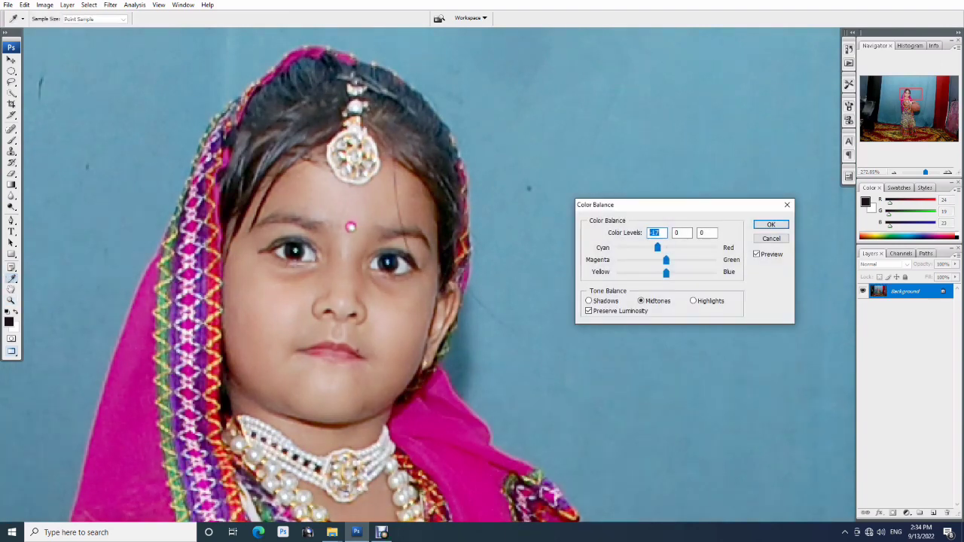
{"action": "left_click_drag", "start_coordinate": [666, 272], "coordinate": [677, 272]}
{"action": "key", "text": "Return"}
- Select the girl's eye and lips with elliptical marquees and feather the selection
{"action": "key", "text": "m"}
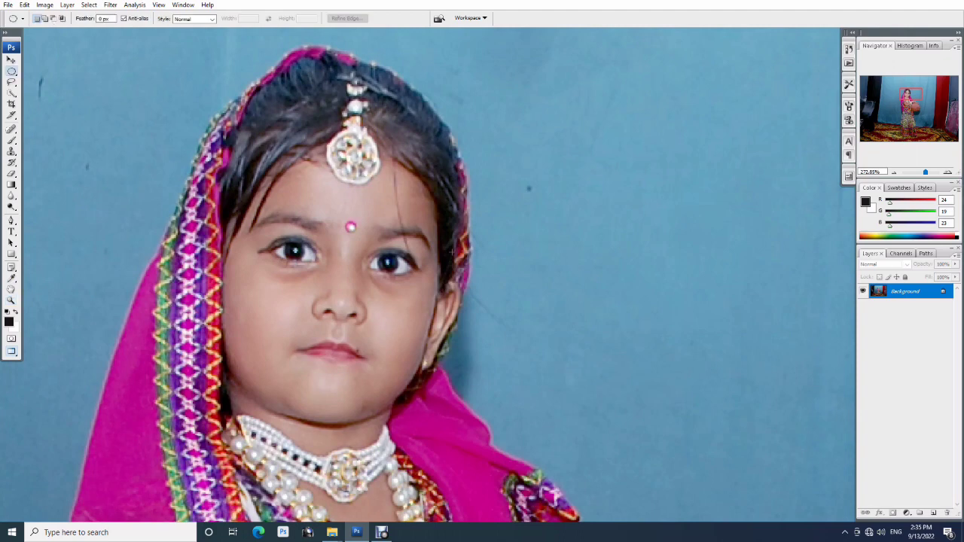
{"action": "mouse_move", "coordinate": [404, 270]}
{"action": "left_mouse_down"}
{"action": "mouse_move", "coordinate": [358, 269]}
{"action": "mouse_move", "coordinate": [270, 237]}
{"action": "left_mouse_up"}
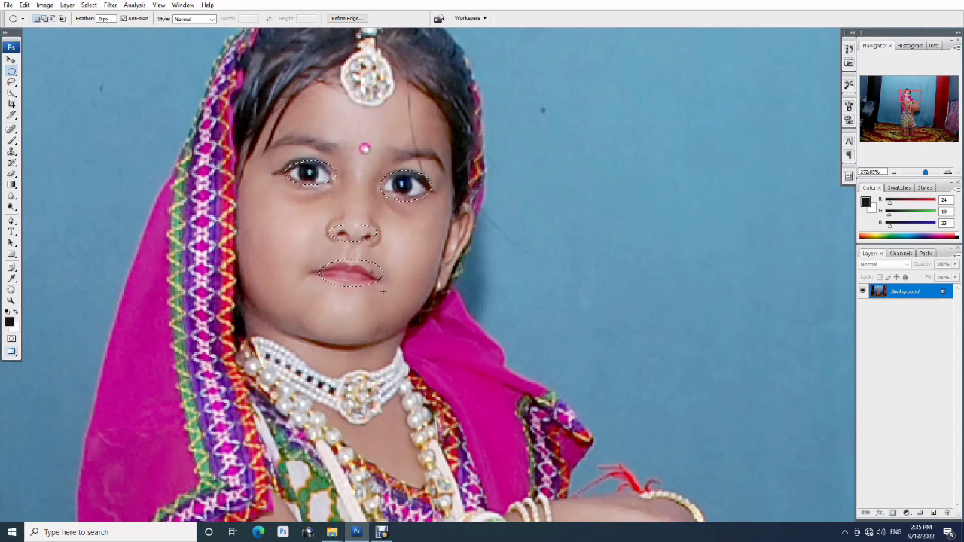
{"action": "left_click_drag", "start_coordinate": [360, 281], "coordinate": [383, 285]}
{"action": "key", "text": "ctrl+alt+d"}
{"action": "key", "text": "Return"}
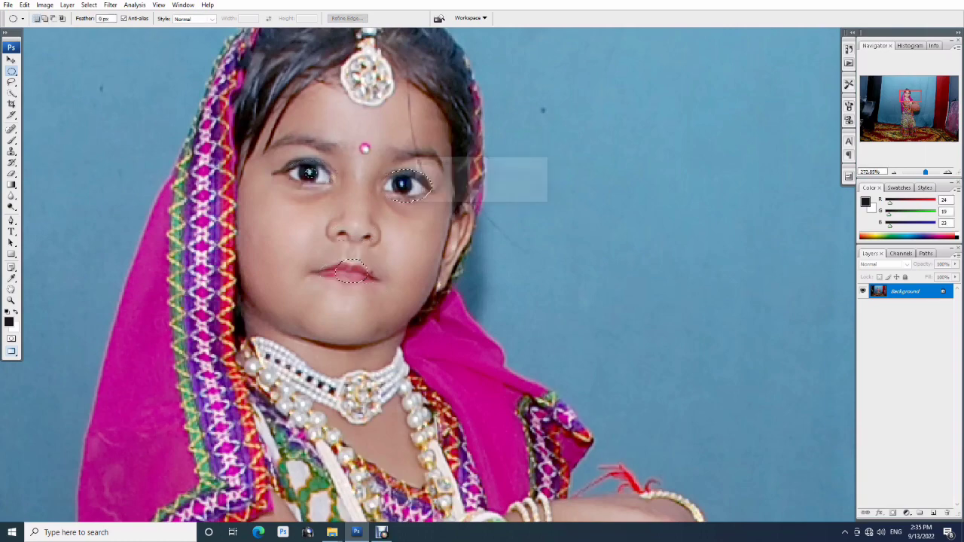
- Apply Portraiture Medium smoothing to the skin, deselect, and zoom in on the scarf edge
{"action": "left_click", "coordinate": [110, 5]}
{"action": "left_click", "coordinate": [248, 233]}
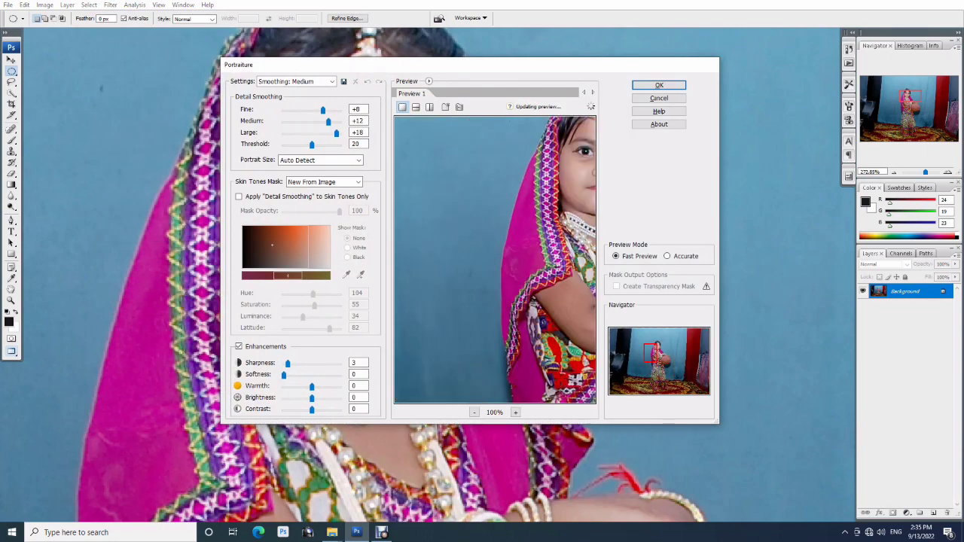
{"action": "key", "text": "Return"}
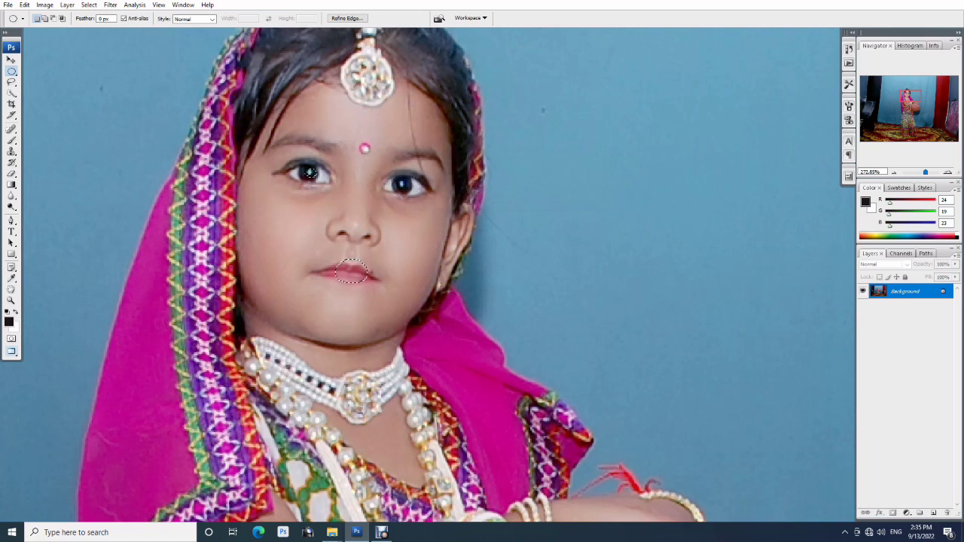
{"action": "key", "text": "ctrl+d"}
{"action": "scroll", "coordinate": [428, 275], "scroll_direction": "up", "scroll_amount": 5}
{"action": "left_click_drag", "start_coordinate": [414, 328], "coordinate": [485, 207]}
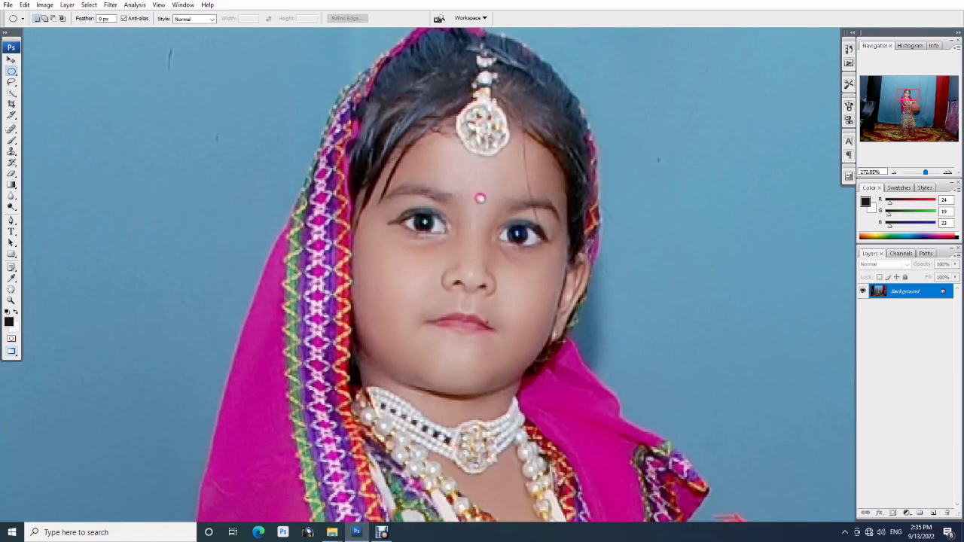
{"action": "left_click_drag", "start_coordinate": [60, 117], "coordinate": [457, 346]}
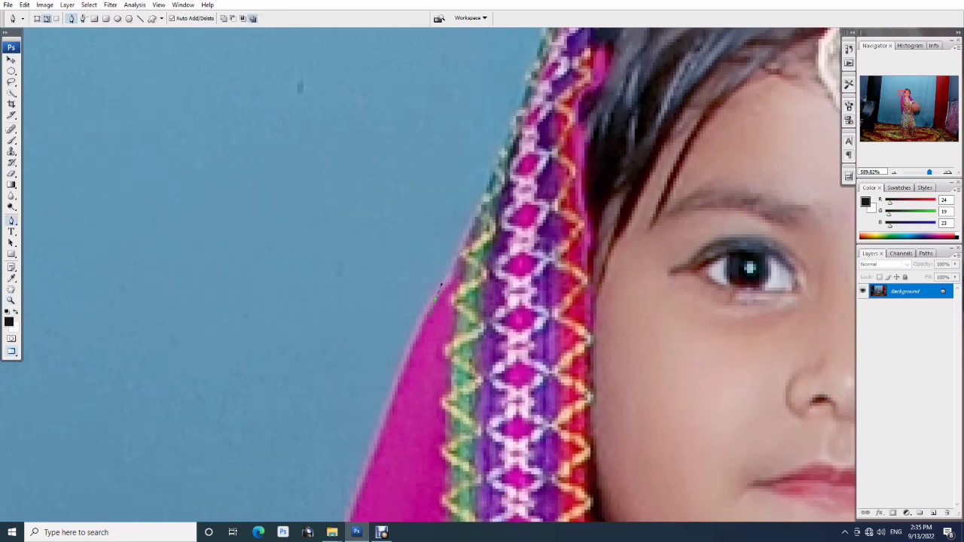
- Trace a Pen path up the scarf's outer edge to its top
{"action": "left_click", "coordinate": [467, 240]}
{"action": "scroll", "coordinate": [467, 239], "scroll_direction": "up", "scroll_amount": 5}
{"action": "left_click", "coordinate": [387, 217]}
{"action": "scroll", "coordinate": [387, 217], "scroll_direction": "up", "scroll_amount": 5}
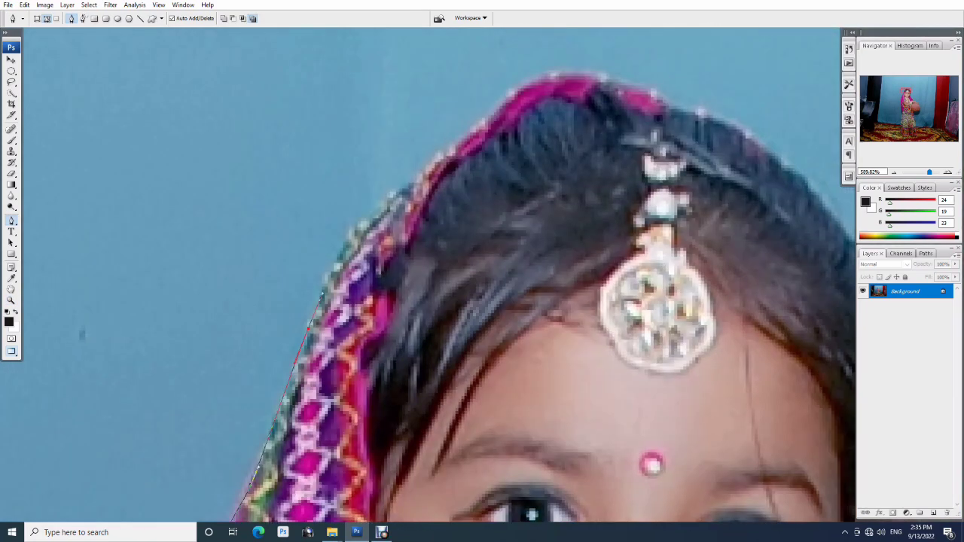
{"action": "left_click", "coordinate": [354, 222]}
{"action": "left_click", "coordinate": [394, 192]}
{"action": "left_click", "coordinate": [437, 160]}
{"action": "left_click", "coordinate": [489, 116]}
{"action": "scroll", "coordinate": [488, 117], "scroll_direction": "up", "scroll_amount": 5}
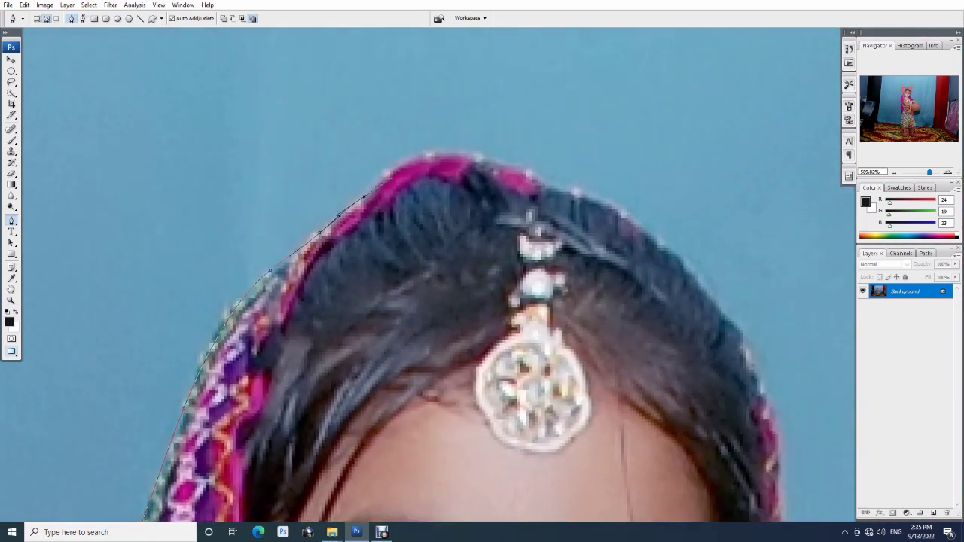
{"action": "scroll", "coordinate": [452, 301], "scroll_direction": "down", "scroll_amount": 5}
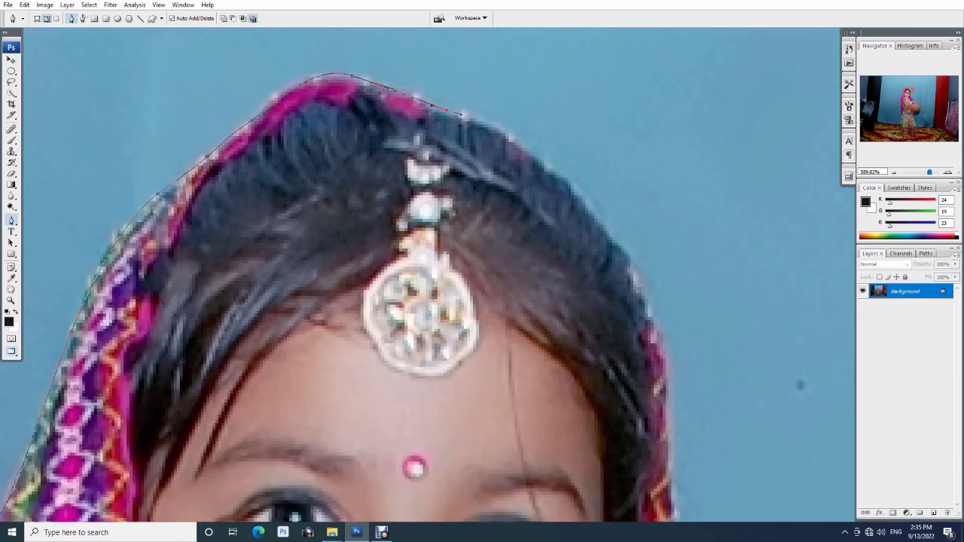
{"action": "scroll", "coordinate": [639, 281], "scroll_direction": "down", "scroll_amount": 5}
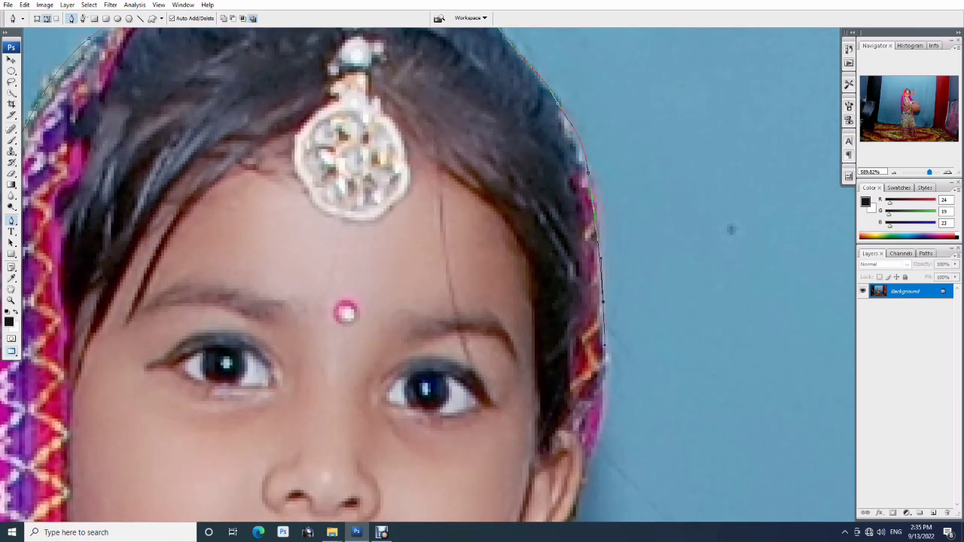
{"action": "scroll", "coordinate": [572, 257], "scroll_direction": "down", "scroll_amount": 5}
{"action": "scroll", "coordinate": [559, 243], "scroll_direction": "down", "scroll_amount": 4}
{"action": "scroll", "coordinate": [559, 242], "scroll_direction": "down", "scroll_amount": 4}
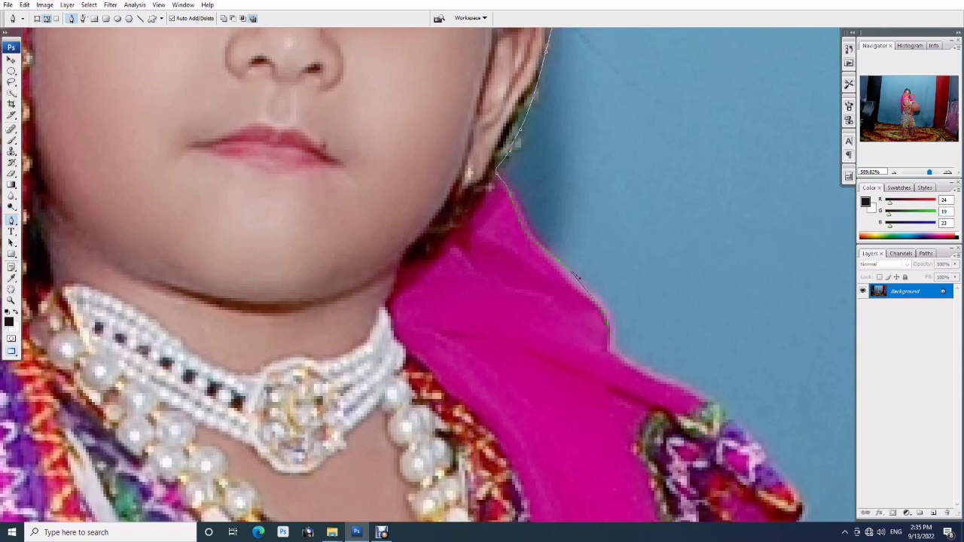
{"action": "scroll", "coordinate": [576, 278], "scroll_direction": "down", "scroll_amount": 4}
- Continue the path along the sleeve edge down to the hand
{"action": "left_click", "coordinate": [644, 295]}
{"action": "scroll", "coordinate": [655, 298], "scroll_direction": "down", "scroll_amount": 4}
{"action": "left_click", "coordinate": [715, 253]}
{"action": "left_click", "coordinate": [667, 339]}
{"action": "scroll", "coordinate": [667, 339], "scroll_direction": "down", "scroll_amount": 2}
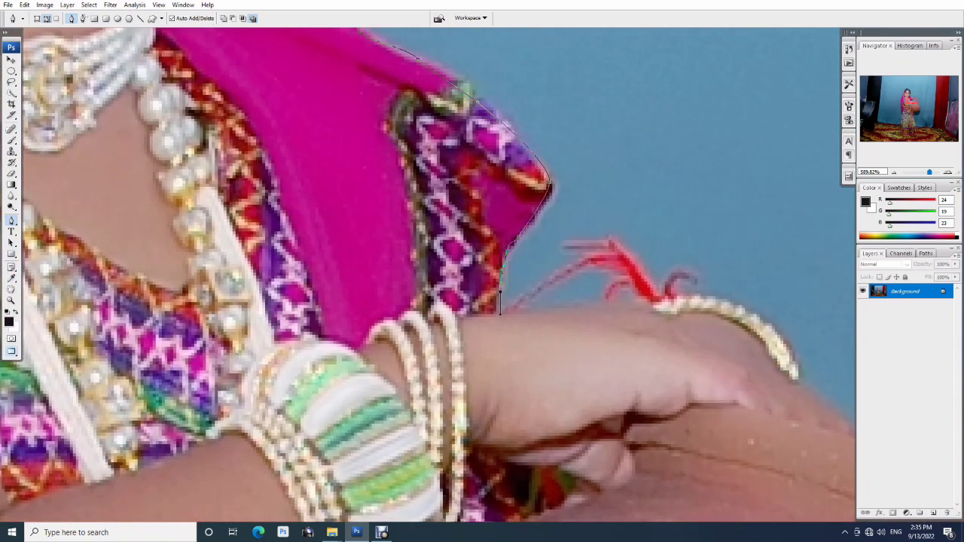
{"action": "scroll", "coordinate": [742, 307], "scroll_direction": "down", "scroll_amount": 4}
{"action": "scroll", "coordinate": [602, 151], "scroll_direction": "down", "scroll_amount": 3}
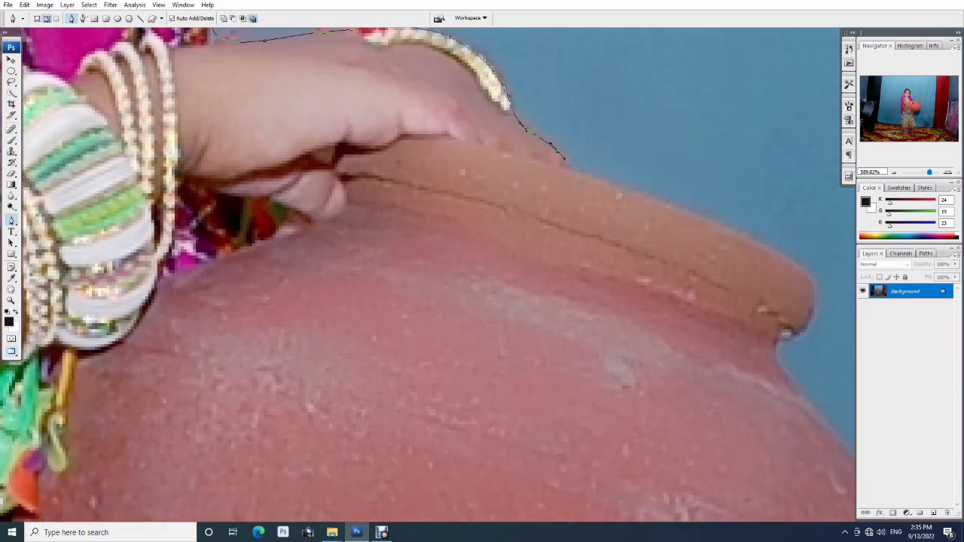
{"action": "scroll", "coordinate": [573, 143], "scroll_direction": "down", "scroll_amount": 3}
- Trace the path around the clay pot's top and lower edges
{"action": "left_click", "coordinate": [571, 138]}
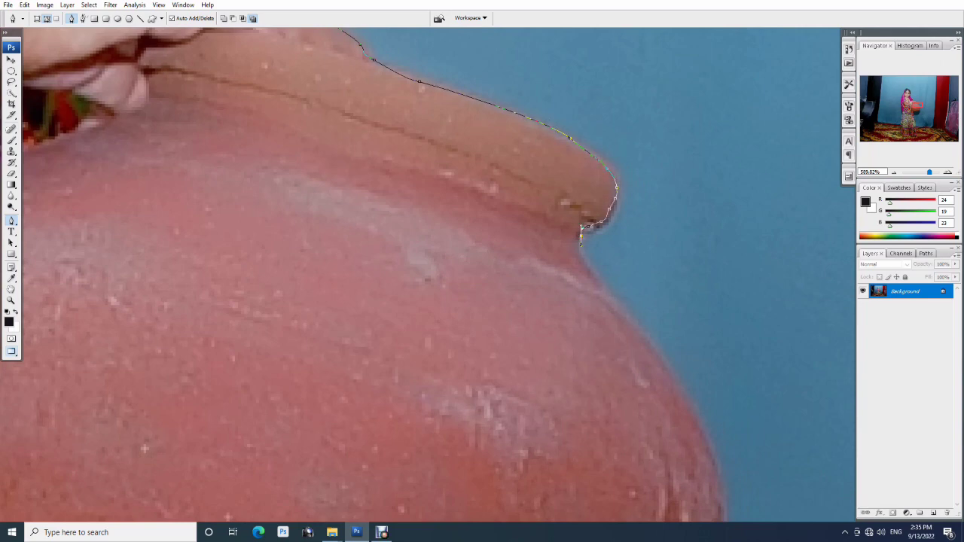
{"action": "scroll", "coordinate": [581, 230], "scroll_direction": "down", "scroll_amount": 5}
{"action": "scroll", "coordinate": [517, 173], "scroll_direction": "down", "scroll_amount": 3}
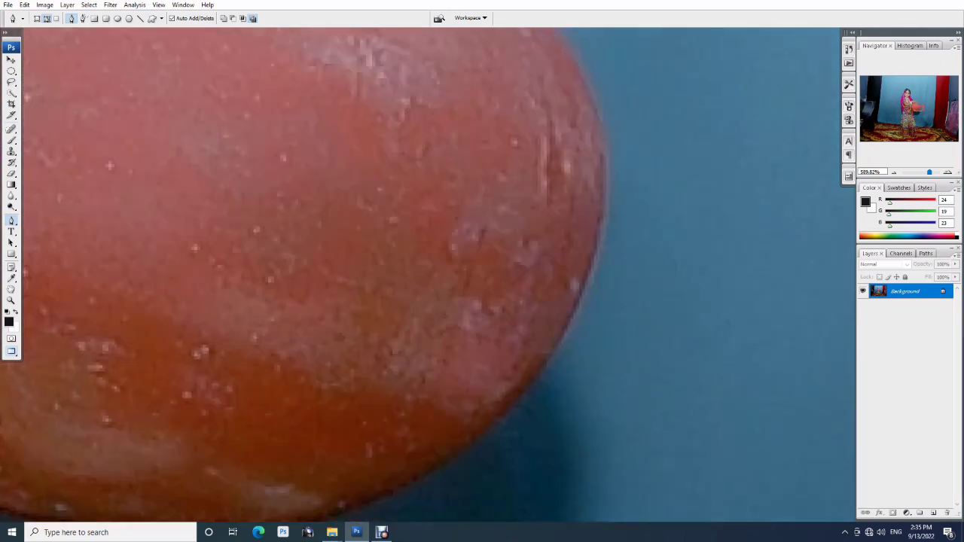
{"action": "scroll", "coordinate": [527, 226], "scroll_direction": "down", "scroll_amount": 2}
{"action": "scroll", "coordinate": [602, 256], "scroll_direction": "down", "scroll_amount": 3}
{"action": "left_click", "coordinate": [581, 285]}
{"action": "scroll", "coordinate": [581, 285], "scroll_direction": "down", "scroll_amount": 3}
{"action": "scroll", "coordinate": [581, 284], "scroll_direction": "left", "scroll_amount": 2}
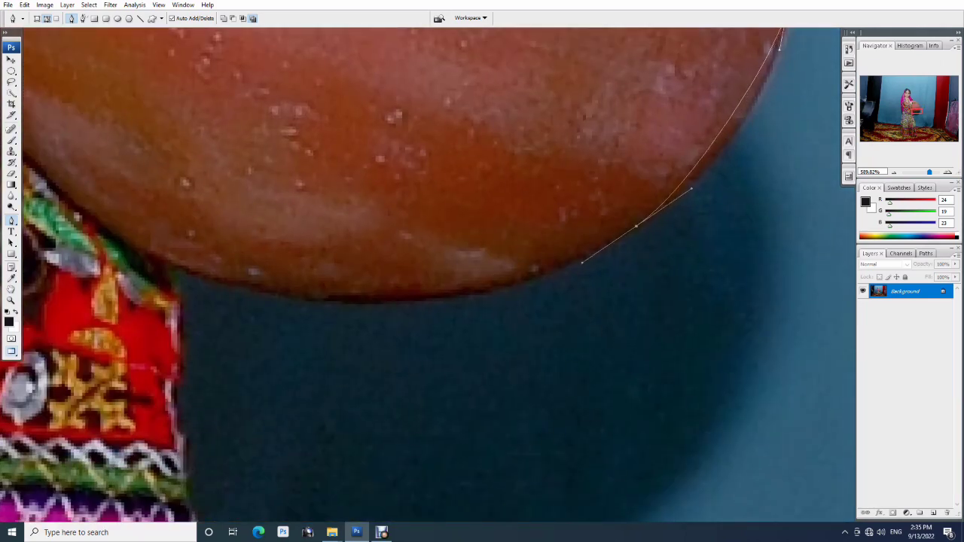
{"action": "left_click", "coordinate": [635, 226]}
{"action": "left_click", "coordinate": [397, 302]}
{"action": "left_click", "coordinate": [180, 269]}
{"action": "scroll", "coordinate": [180, 269], "scroll_direction": "down", "scroll_amount": 3}
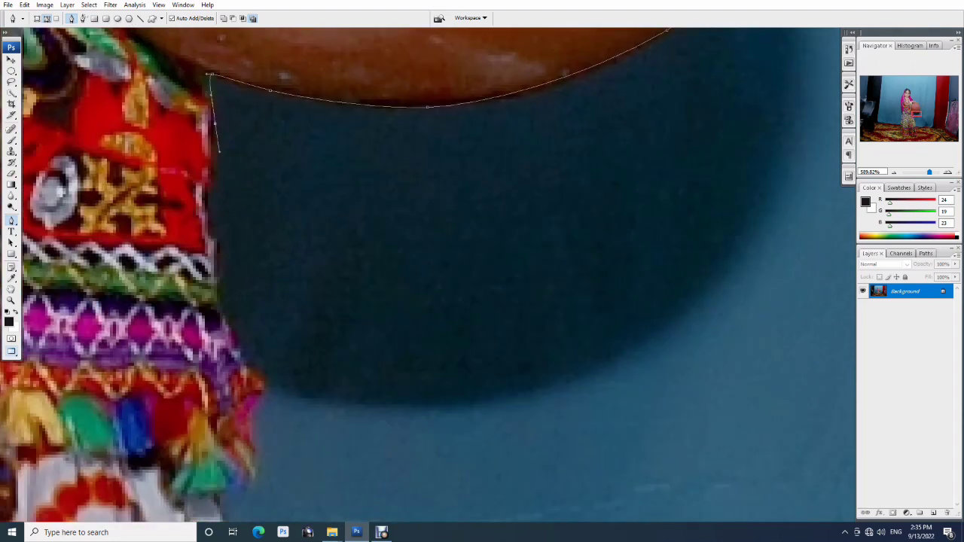
- Trace the path down the dress edge and around the tassels
{"action": "left_click", "coordinate": [215, 260]}
{"action": "left_click", "coordinate": [224, 335]}
{"action": "left_click", "coordinate": [256, 391]}
{"action": "scroll", "coordinate": [249, 317], "scroll_direction": "down", "scroll_amount": 3}
{"action": "left_click", "coordinate": [238, 248]}
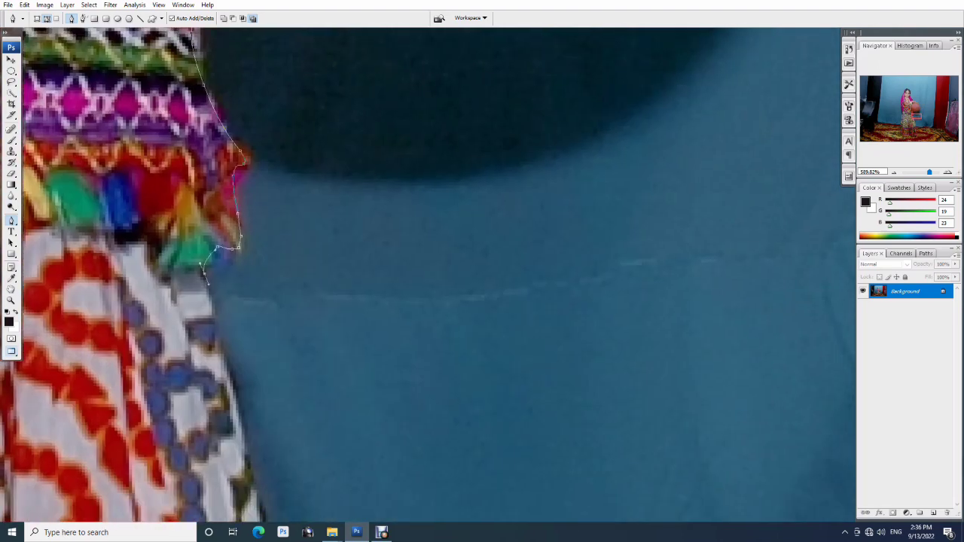
{"action": "scroll", "coordinate": [205, 277], "scroll_direction": "down", "scroll_amount": 3}
{"action": "scroll", "coordinate": [226, 302], "scroll_direction": "down", "scroll_amount": 2}
{"action": "left_click", "coordinate": [256, 313]}
{"action": "scroll", "coordinate": [256, 313], "scroll_direction": "down", "scroll_amount": 3}
{"action": "left_click", "coordinate": [286, 337]}
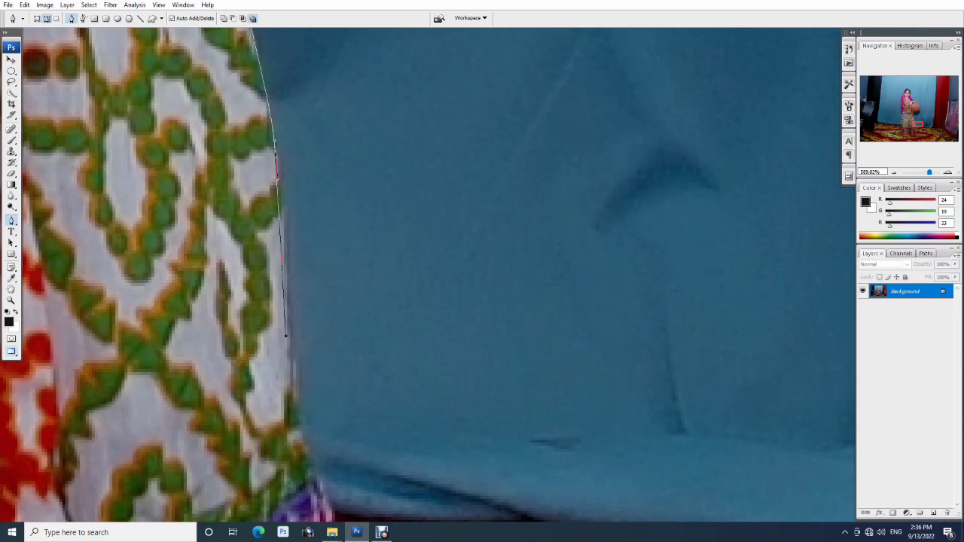
- Continue the path down the skirt's side to where it meets the rug
{"action": "scroll", "coordinate": [285, 337], "scroll_direction": "down", "scroll_amount": 3}
{"action": "scroll", "coordinate": [285, 337], "scroll_direction": "down", "scroll_amount": 3}
{"action": "scroll", "coordinate": [285, 337], "scroll_direction": "down", "scroll_amount": 3}
{"action": "scroll", "coordinate": [286, 337], "scroll_direction": "down", "scroll_amount": 3}
{"action": "left_click", "coordinate": [339, 159]}
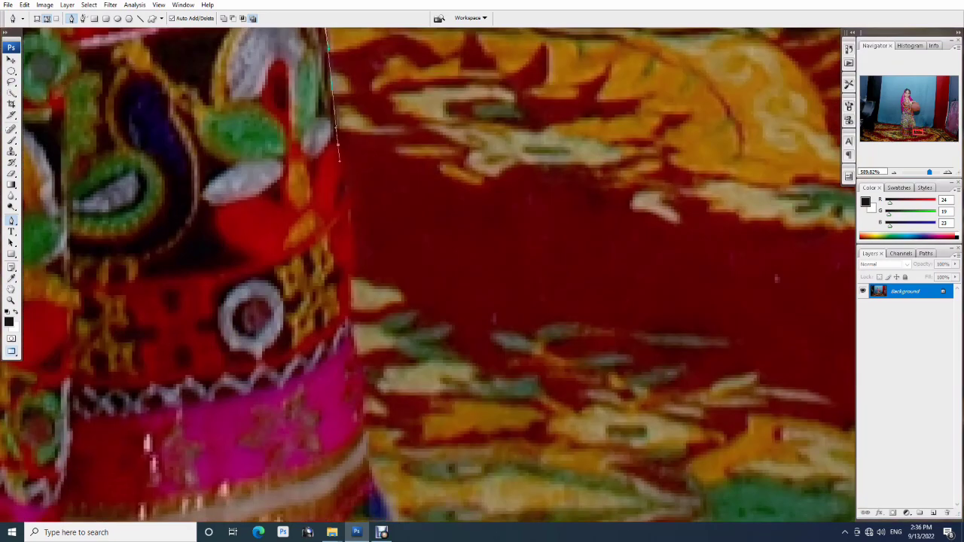
{"action": "left_click", "coordinate": [348, 305]}
{"action": "scroll", "coordinate": [348, 304], "scroll_direction": "down", "scroll_amount": 3}
{"action": "left_click", "coordinate": [339, 304]}
- Curve the path along the skirt hem around its tassels
{"action": "left_click_drag", "start_coordinate": [364, 430], "coordinate": [267, 440]}
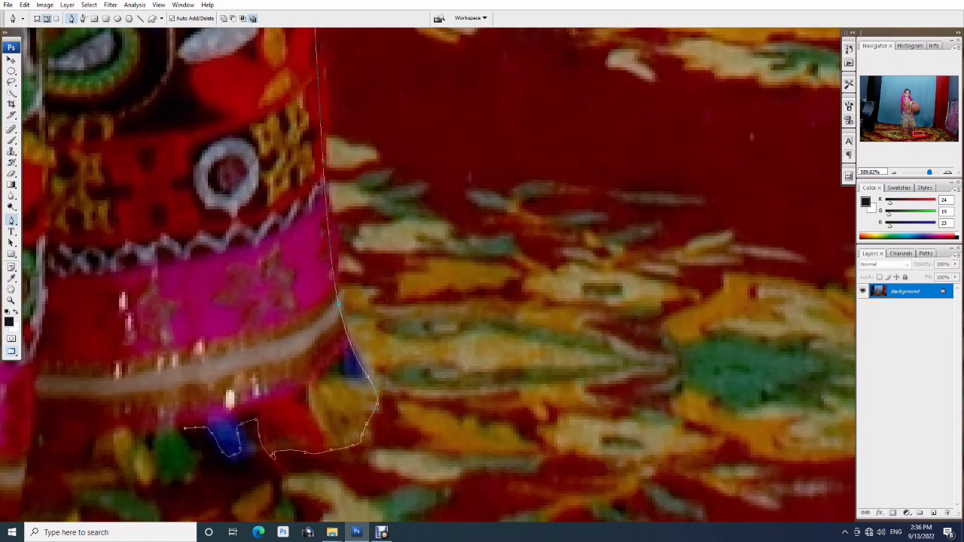
{"action": "left_click_drag", "start_coordinate": [185, 427], "coordinate": [378, 282]}
{"action": "left_click", "coordinate": [386, 334]}
{"action": "left_click", "coordinate": [336, 342]}
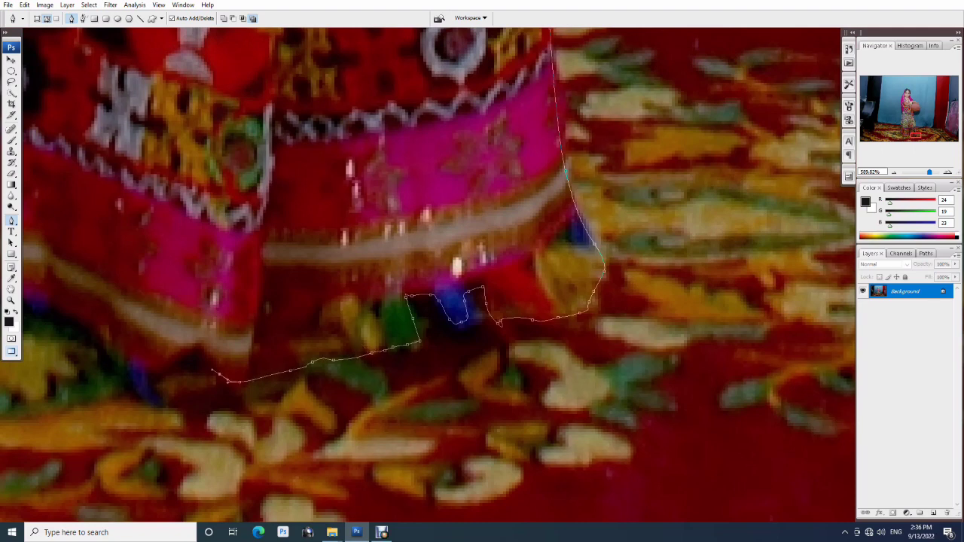
{"action": "left_click", "coordinate": [181, 371]}
{"action": "mouse_move", "coordinate": [181, 371]}
{"action": "left_mouse_down"}
{"action": "mouse_move", "coordinate": [317, 392]}
{"action": "mouse_move", "coordinate": [401, 356]}
{"action": "left_mouse_up"}
{"action": "left_click", "coordinate": [312, 329]}
{"action": "left_click", "coordinate": [301, 378]}
{"action": "left_click", "coordinate": [299, 411]}
{"action": "left_click_drag", "start_coordinate": [299, 412], "coordinate": [345, 347]}
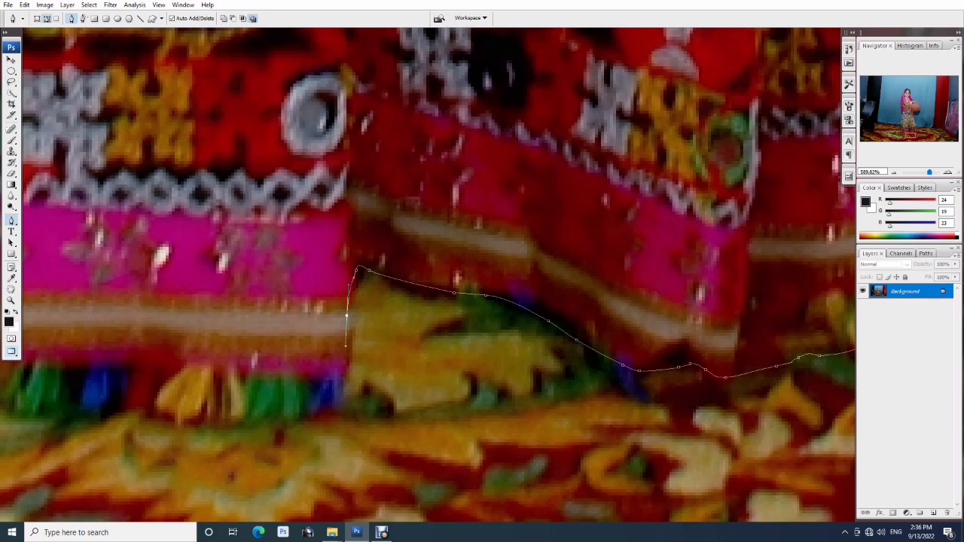
- Extend the hem path to its far corner with a curved anchor
{"action": "left_click_drag", "start_coordinate": [314, 408], "coordinate": [479, 423]}
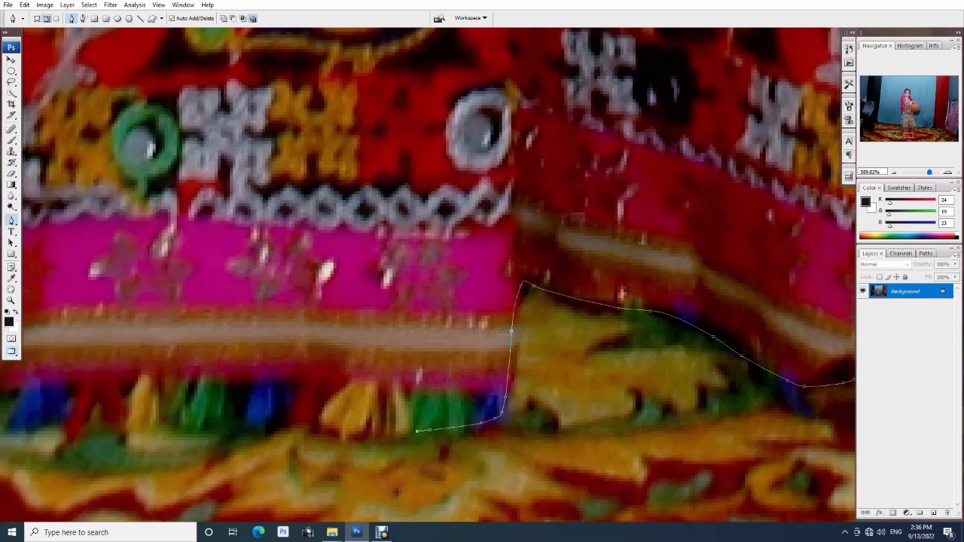
{"action": "left_click_drag", "start_coordinate": [285, 429], "coordinate": [459, 441]}
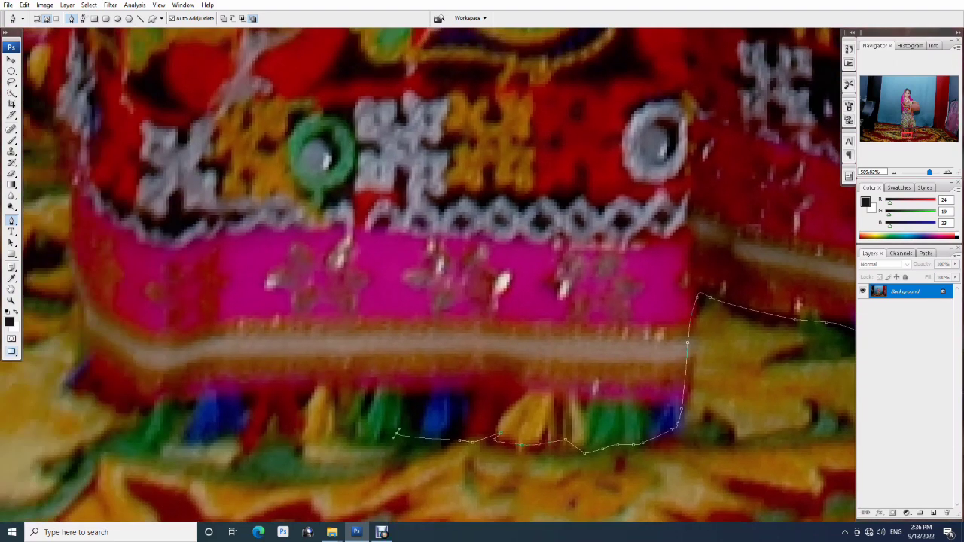
{"action": "left_click_drag", "start_coordinate": [311, 450], "coordinate": [501, 446]}
{"action": "left_click", "coordinate": [405, 438]}
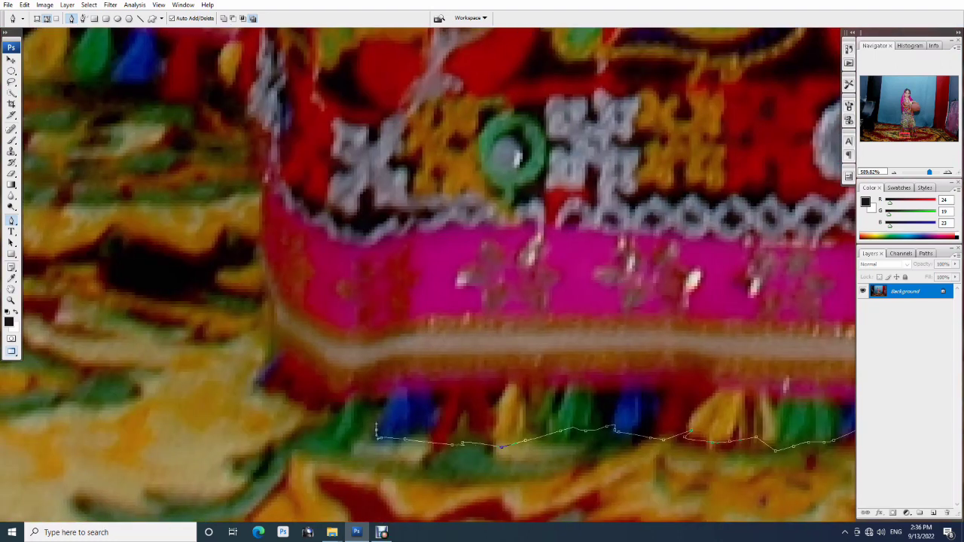
{"action": "left_click_drag", "start_coordinate": [288, 407], "coordinate": [318, 525]}
{"action": "left_click_drag", "start_coordinate": [301, 264], "coordinate": [569, 339]}
{"action": "left_click_drag", "start_coordinate": [556, 272], "coordinate": [540, 278]}
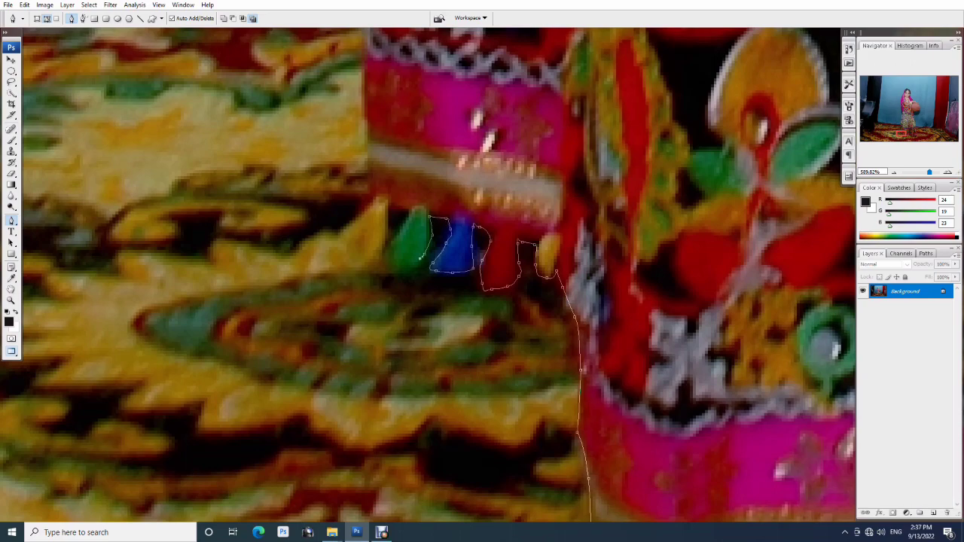
- Pan back up the skirt's side to the pink scarf edge
{"action": "left_click_drag", "start_coordinate": [344, 235], "coordinate": [121, 113]}
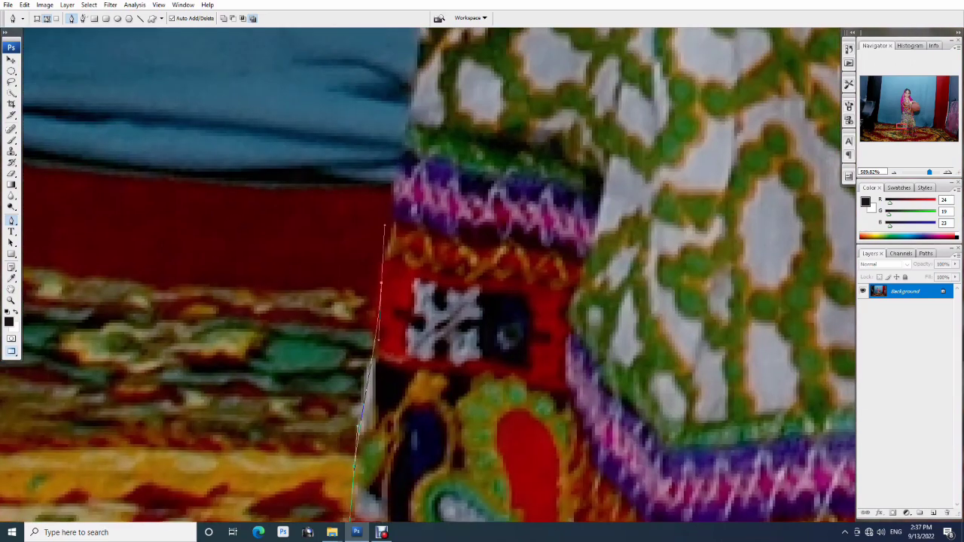
{"action": "left_click_drag", "start_coordinate": [377, 150], "coordinate": [377, 422]}
{"action": "left_click_drag", "start_coordinate": [452, 189], "coordinate": [452, 452]}
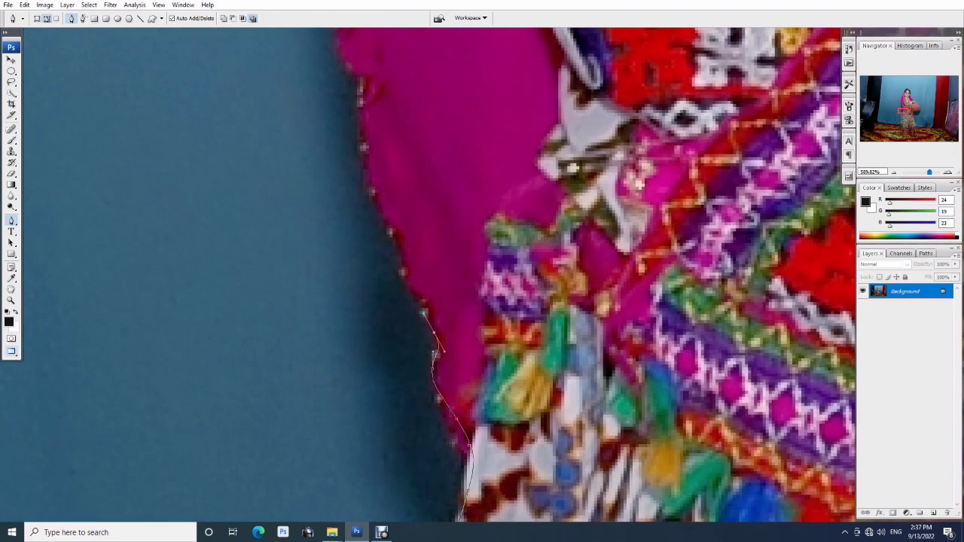
{"action": "scroll", "coordinate": [437, 275], "scroll_direction": "up", "scroll_amount": 3}
{"action": "scroll", "coordinate": [437, 275], "scroll_direction": "up", "scroll_amount": 3}
{"action": "scroll", "coordinate": [437, 275], "scroll_direction": "up", "scroll_amount": 2}
{"action": "scroll", "coordinate": [437, 275], "scroll_direction": "up", "scroll_amount": 2}
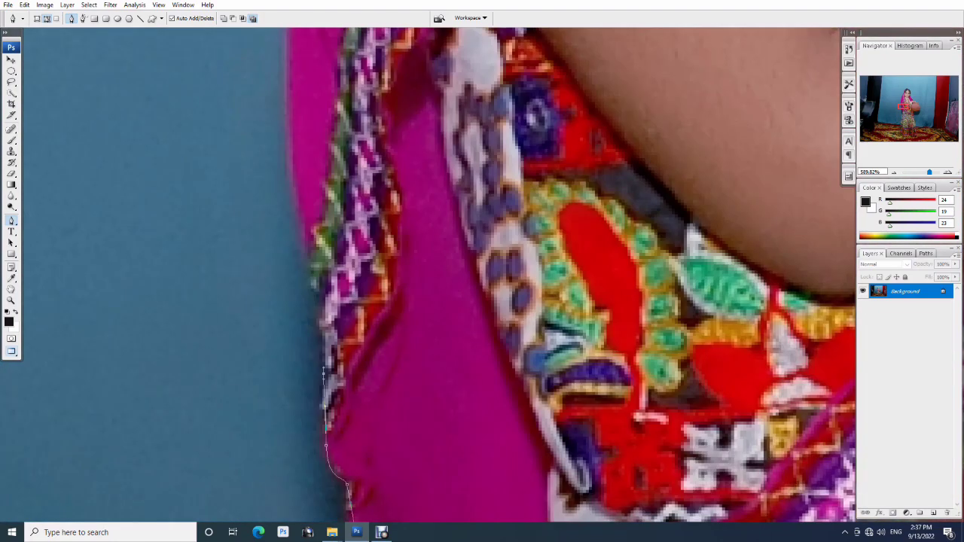
{"action": "scroll", "coordinate": [437, 275], "scroll_direction": "up", "scroll_amount": 2}
{"action": "scroll", "coordinate": [437, 275], "scroll_direction": "up", "scroll_amount": 2}
{"action": "scroll", "coordinate": [437, 275], "scroll_direction": "up", "scroll_amount": 3}
{"action": "scroll", "coordinate": [437, 275], "scroll_direction": "up", "scroll_amount": 3}
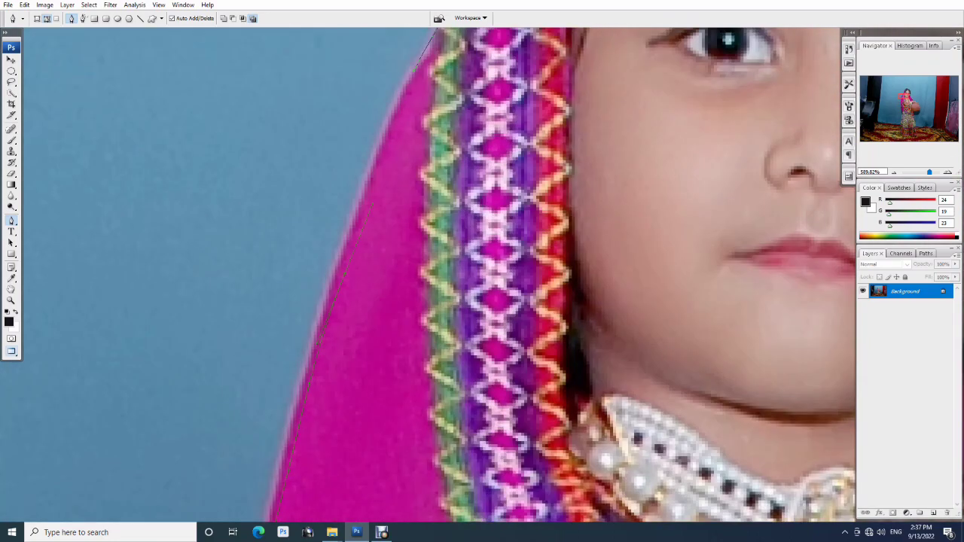
{"action": "scroll", "coordinate": [437, 275], "scroll_direction": "up", "scroll_amount": 3}
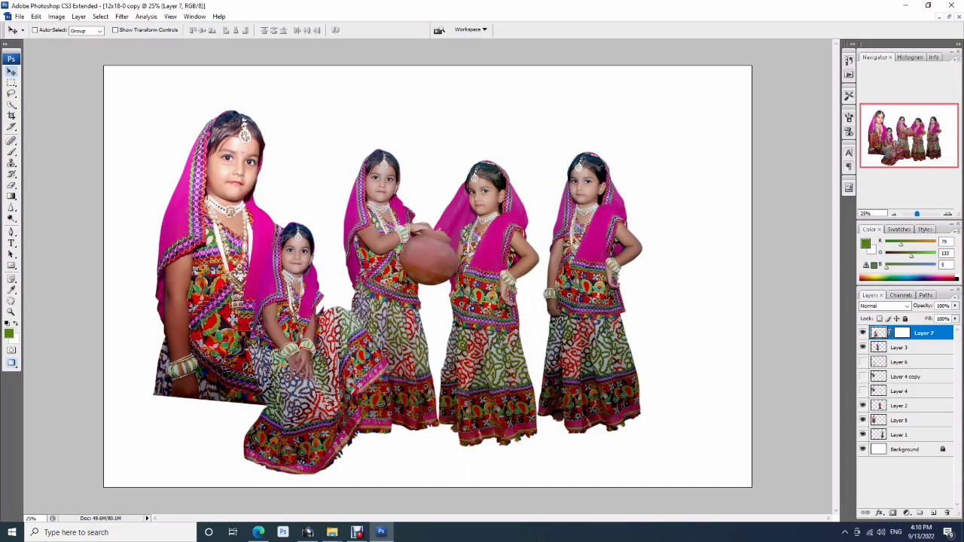
- Nudge the sitting, large standing, pot-holding and third standing girls slightly left
{"action": "left_click_drag", "start_coordinate": [312, 333], "coordinate": [299, 329]}
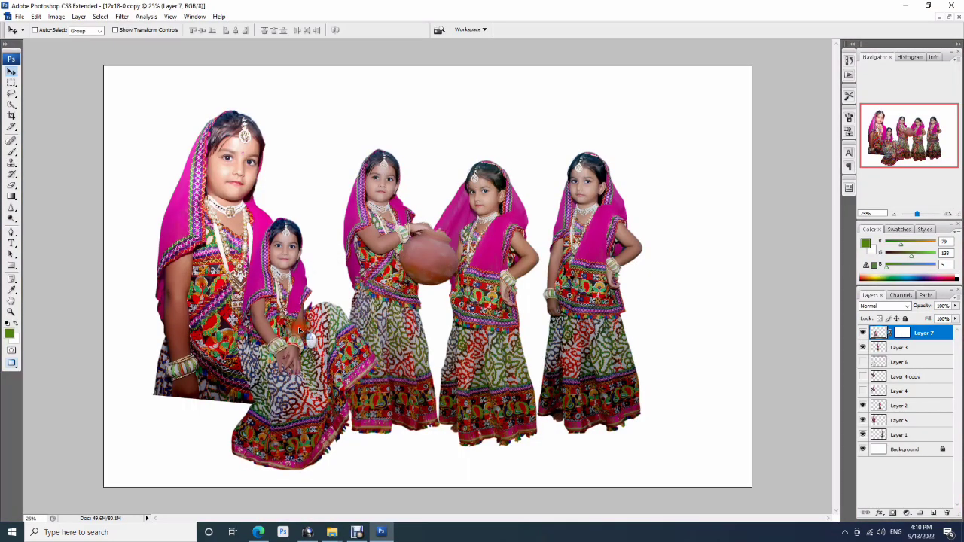
{"action": "left_click_drag", "start_coordinate": [243, 303], "coordinate": [236, 302]}
{"action": "left_click_drag", "start_coordinate": [397, 275], "coordinate": [385, 271]}
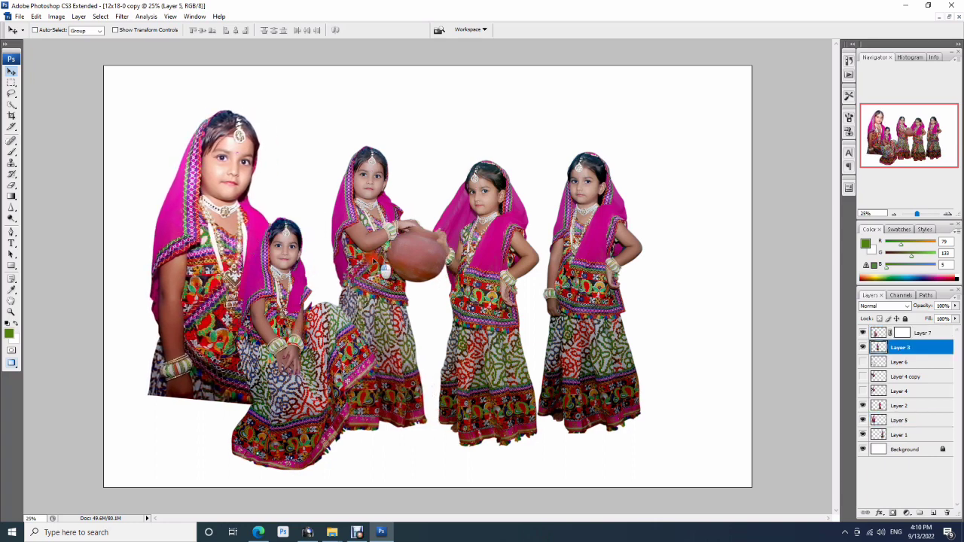
{"action": "left_click_drag", "start_coordinate": [481, 269], "coordinate": [470, 266]}
- Copy the whole sky image, close it unsaved, and layer it behind the girls
{"action": "key", "text": "ctrl+Tab"}
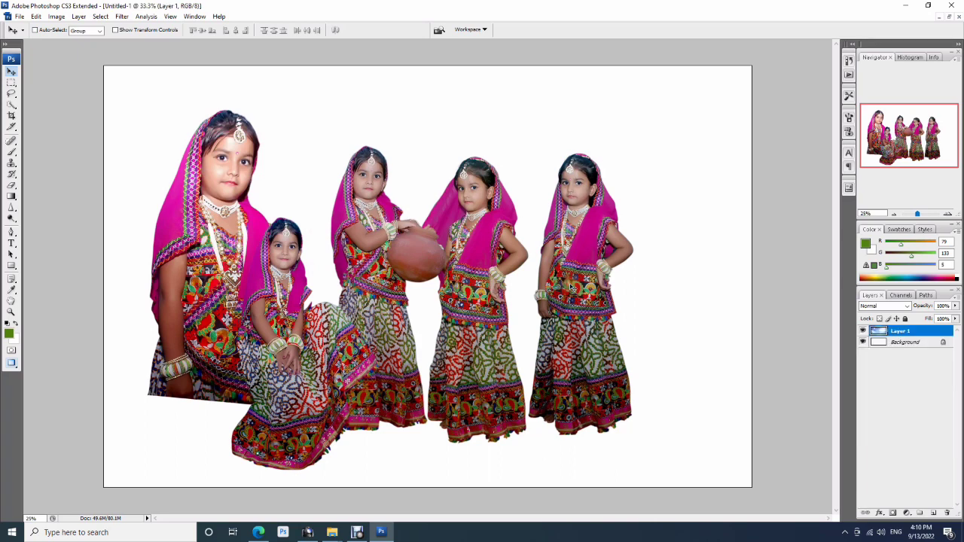
{"action": "key", "text": "ctrl+a"}
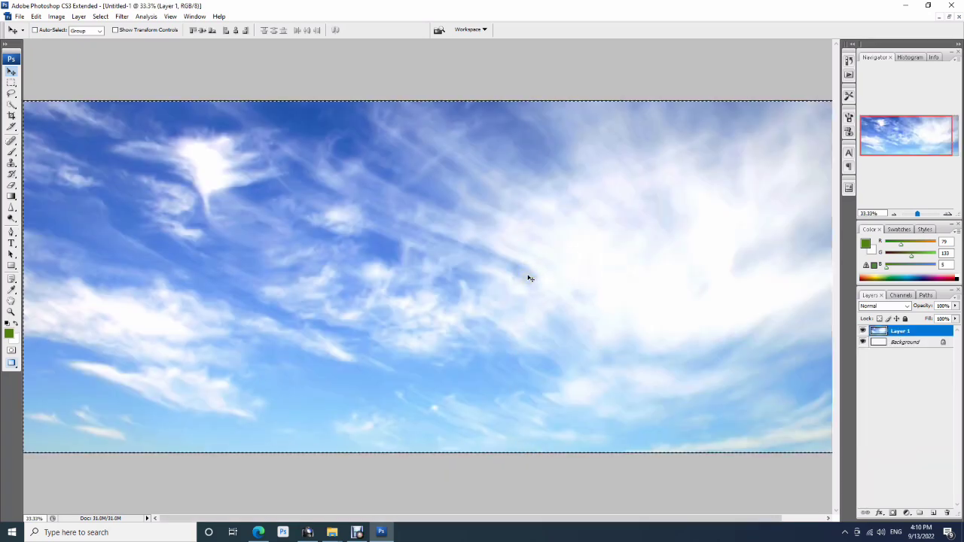
{"action": "key", "text": "ctrl+Tab"}
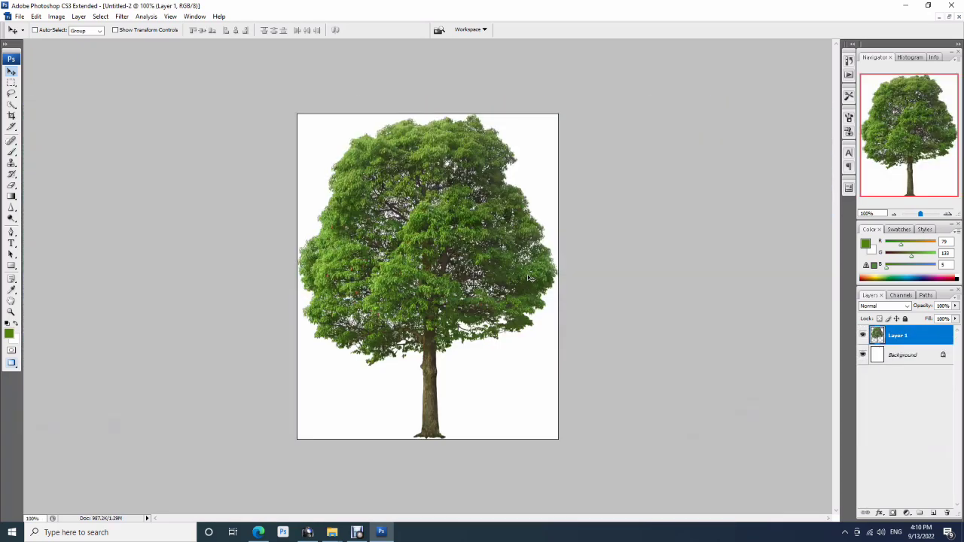
{"action": "key", "text": "ctrl+Tab"}
{"action": "key", "text": "ctrl+w"}
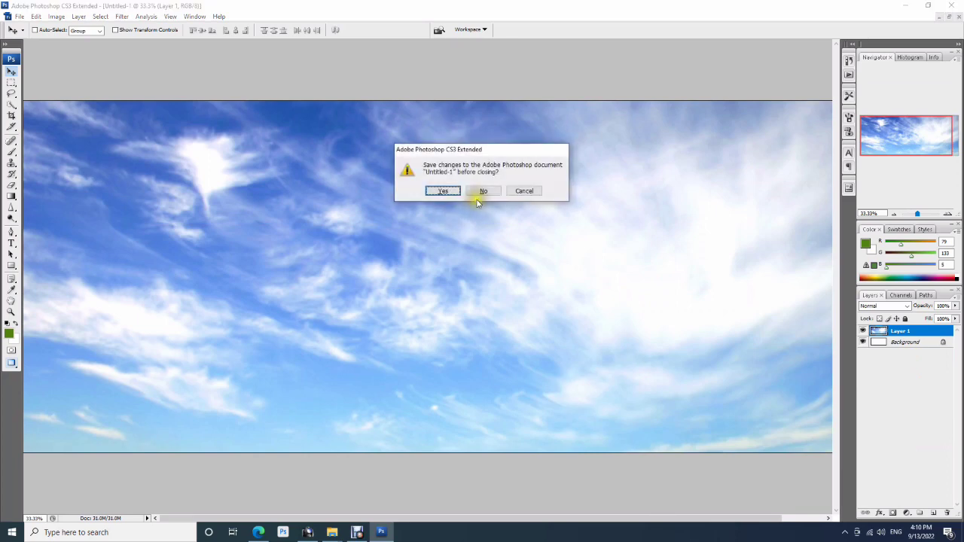
{"action": "left_click", "coordinate": [482, 193]}
{"action": "key", "text": "ctrl+Tab"}
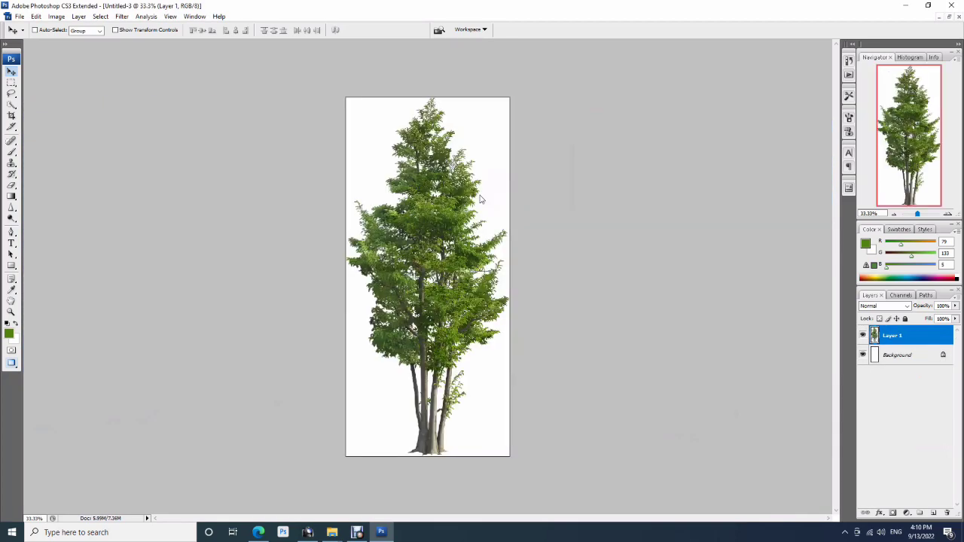
{"action": "key", "text": "ctrl+Tab"}
{"action": "key", "text": "ctrl+Tab"}
{"action": "key", "text": "ctrl+Tab"}
{"action": "key", "text": "ctrl+Tab"}
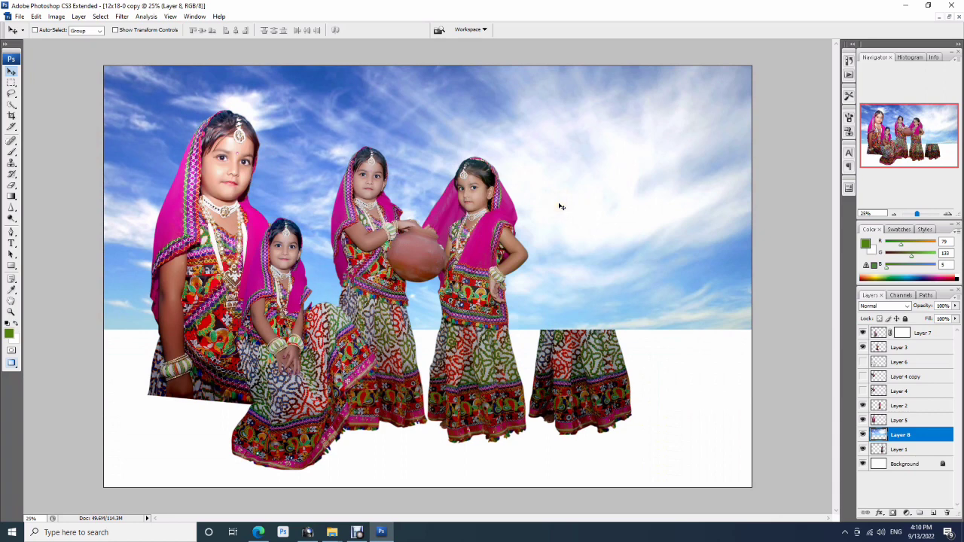
{"action": "left_click_drag", "start_coordinate": [939, 449], "coordinate": [929, 434]}
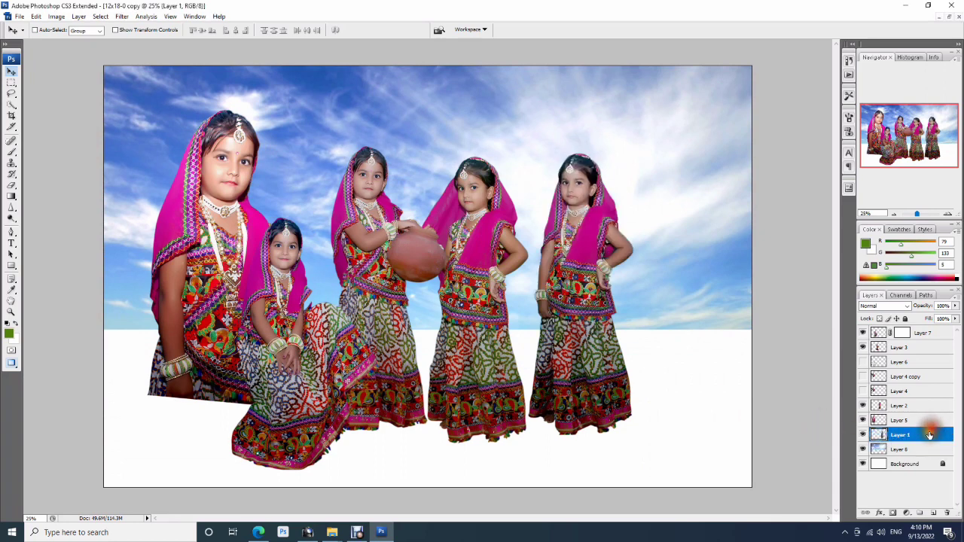
- Select the Background layer, then close the grass image without saving
{"action": "left_click", "coordinate": [915, 450]}
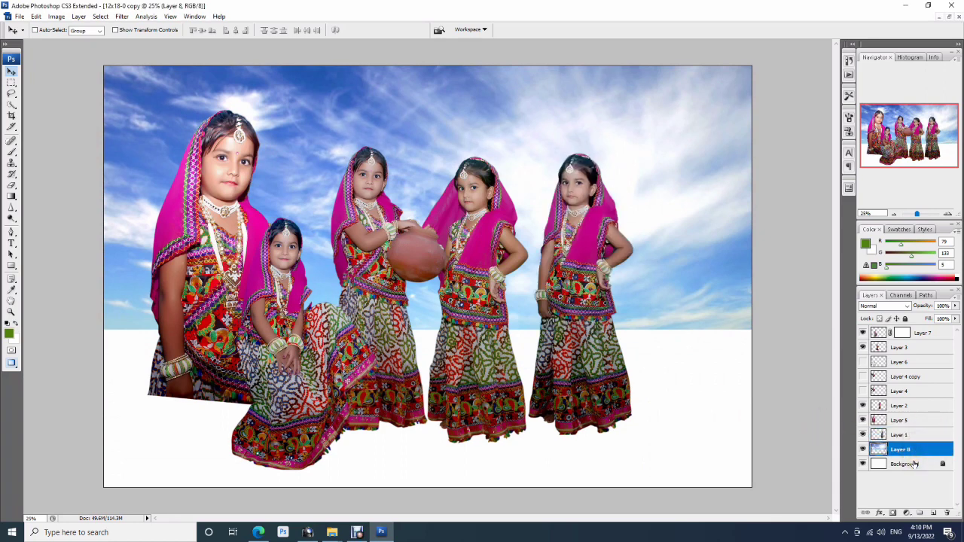
{"action": "left_click", "coordinate": [914, 464]}
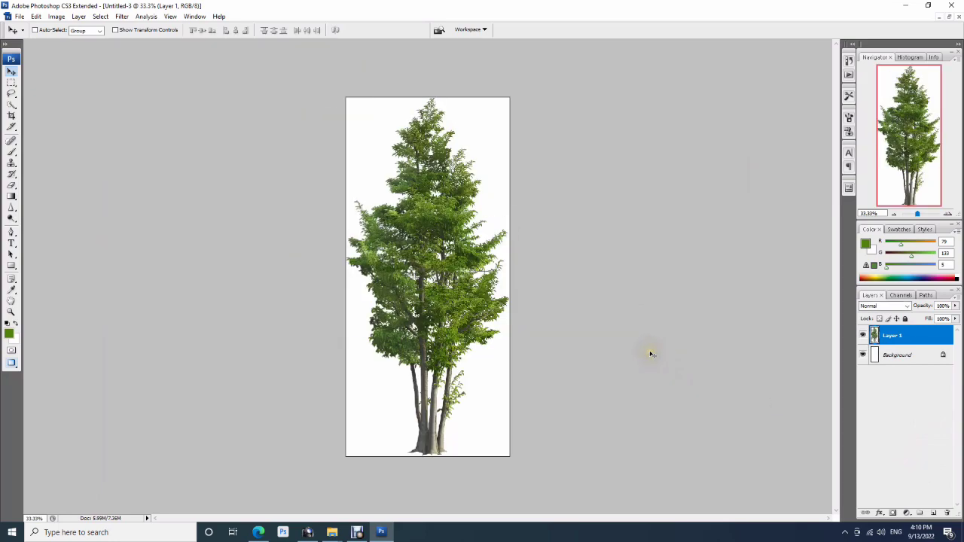
{"action": "key", "text": "ctrl+Tab"}
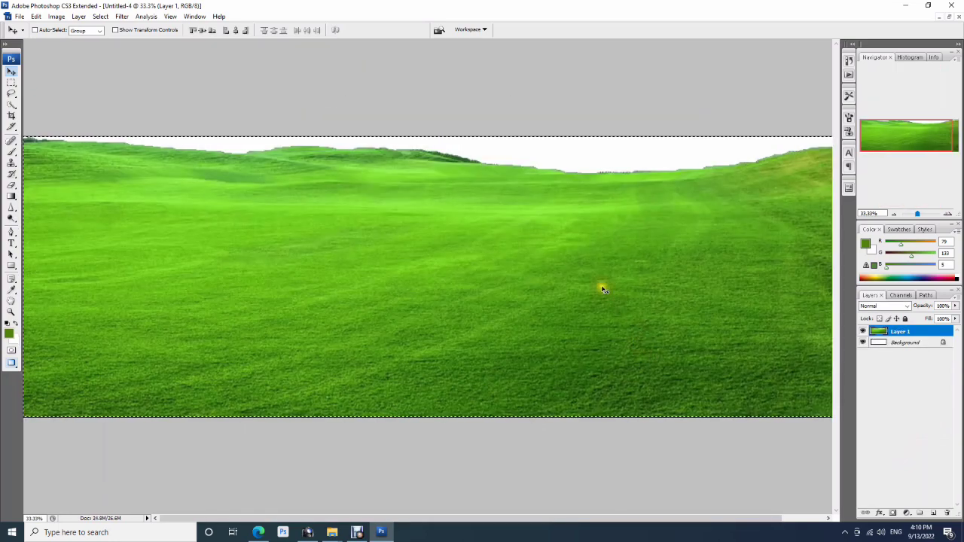
{"action": "key", "text": "ctrl+w"}
{"action": "left_click", "coordinate": [487, 194]}
{"action": "key", "text": "ctrl+Tab"}
{"action": "key", "text": "ctrl+Tab"}
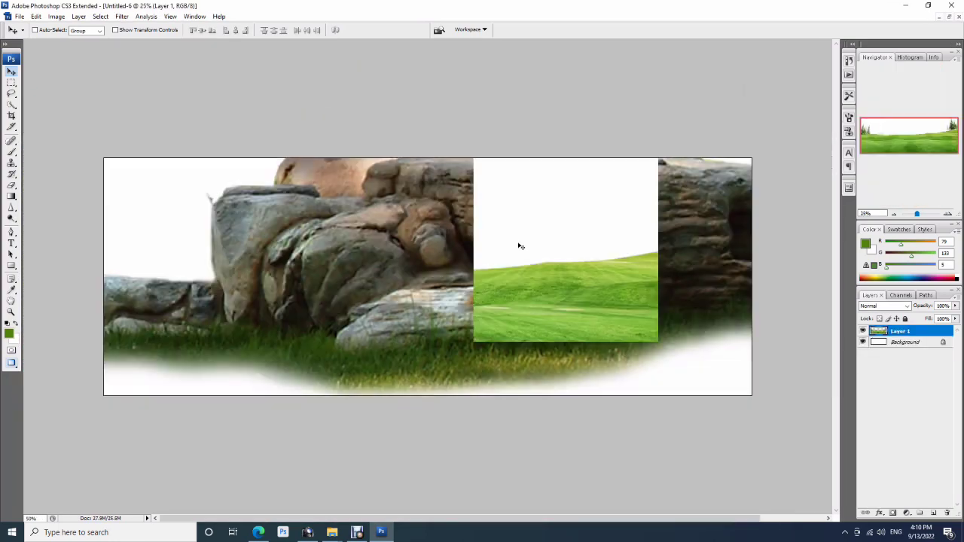
{"action": "key", "text": "ctrl+Tab"}
- Paste the grass as Layer 9 above the sky and lower it to fill the bottom half
{"action": "key", "text": "ctrl+v"}
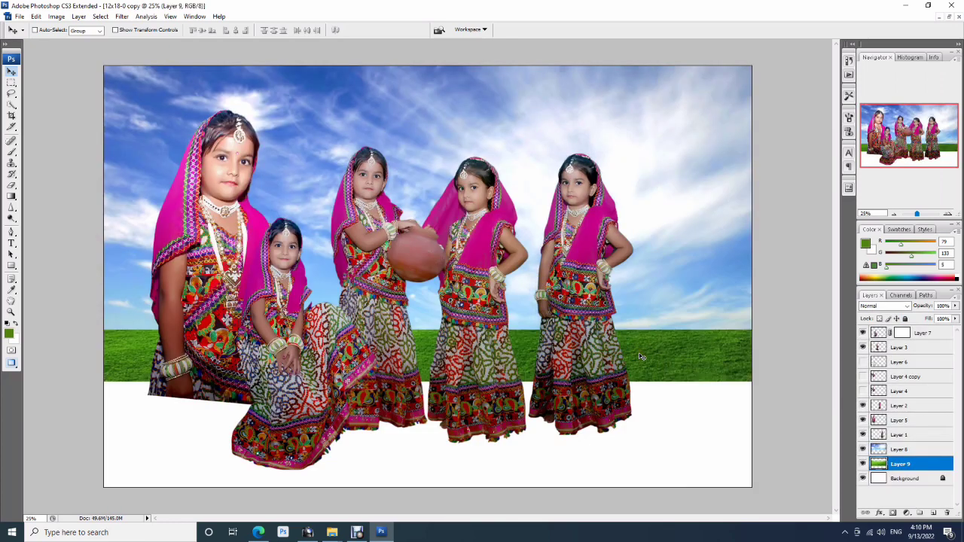
{"action": "key", "text": "ctrl+bracketright"}
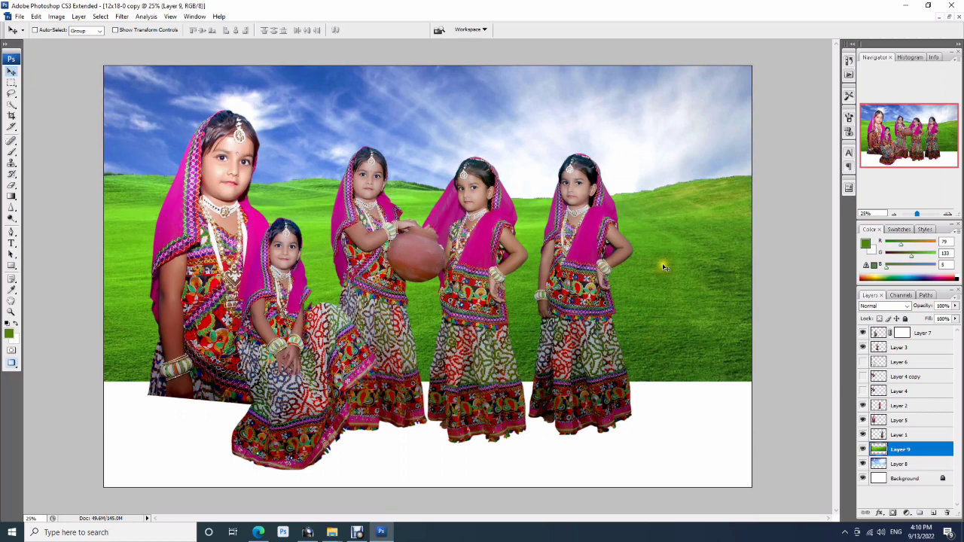
{"action": "left_click_drag", "start_coordinate": [663, 264], "coordinate": [670, 374]}
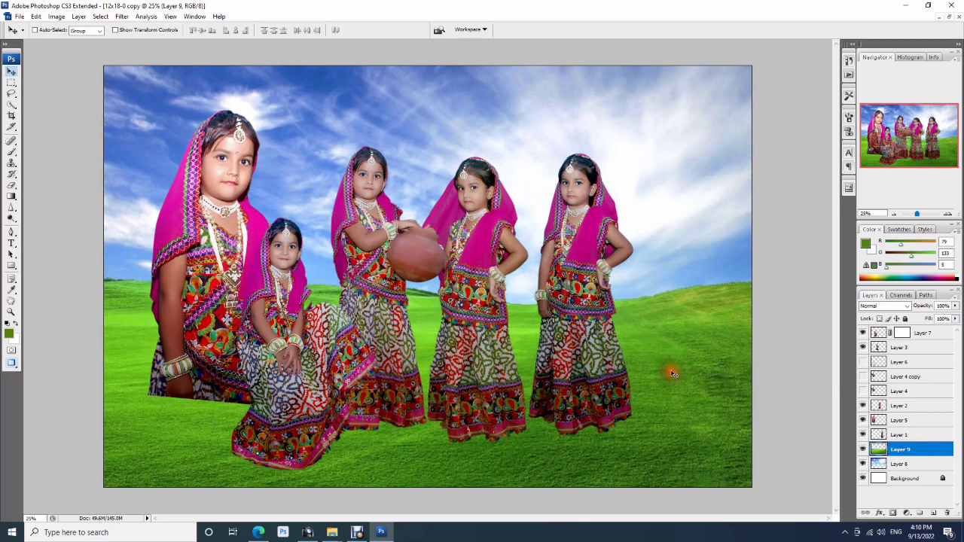
{"action": "key", "text": "ctrl+Tab"}
{"action": "key", "text": "ctrl+Tab"}
{"action": "key", "text": "ctrl+Tab"}
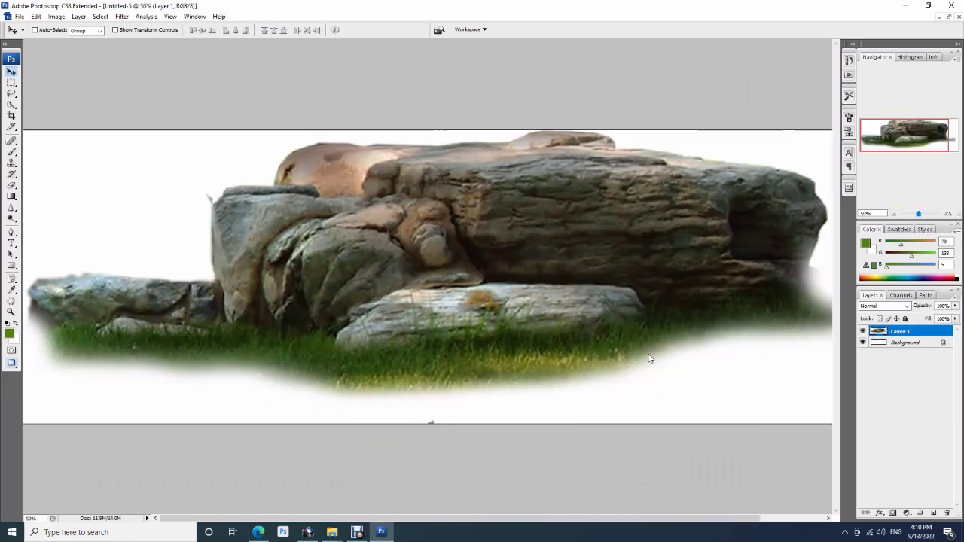
{"action": "key", "text": "ctrl+Tab"}
- Paste the grass-and-trees landscape into the composite, positioned behind the girls
{"action": "key", "text": "ctrl+w"}
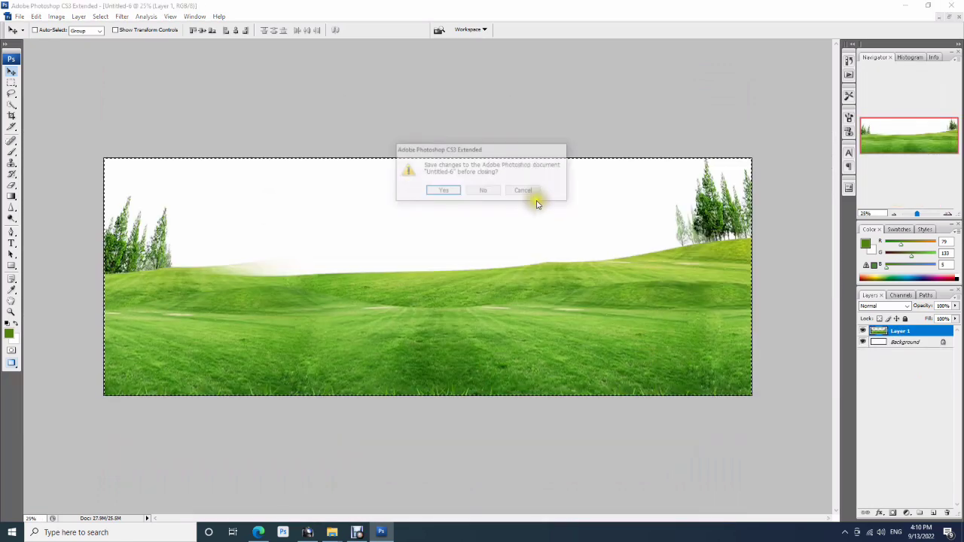
{"action": "left_click", "coordinate": [476, 193]}
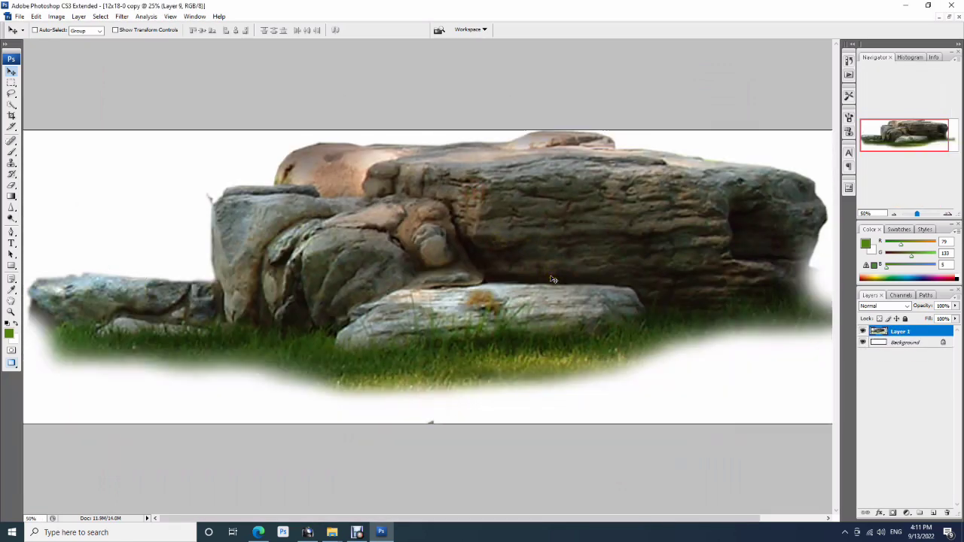
{"action": "key", "text": "ctrl+Tab"}
{"action": "key", "text": "ctrl+v"}
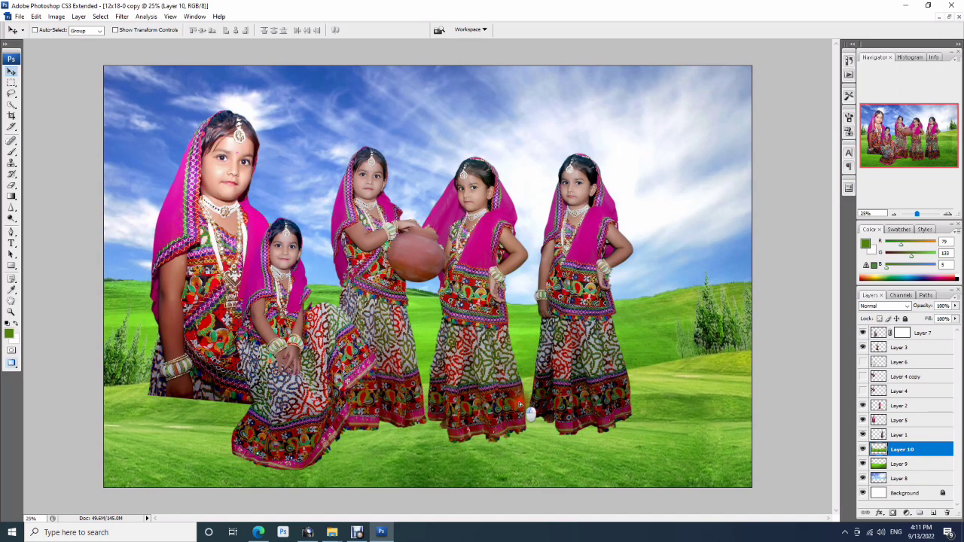
{"action": "left_click_drag", "start_coordinate": [527, 291], "coordinate": [524, 403]}
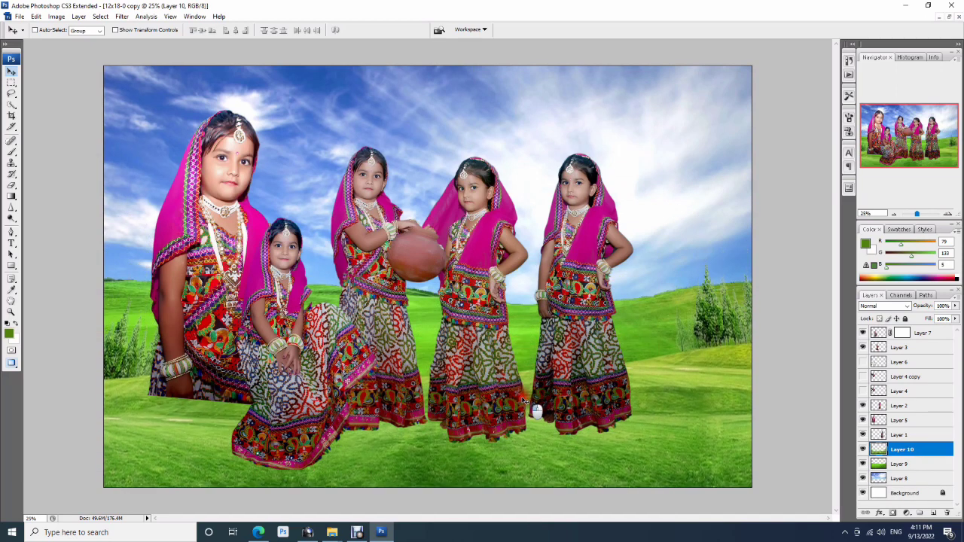
- Shift the rightmost girl to the right and lower the grass landscape
{"action": "left_click", "coordinate": [566, 335], "text": "ctrl"}
{"action": "left_click_drag", "start_coordinate": [568, 339], "coordinate": [644, 349]}
{"action": "mouse_move", "coordinate": [577, 383]}
{"action": "left_mouse_down"}
{"action": "mouse_move", "coordinate": [556, 321]}
{"action": "mouse_move", "coordinate": [554, 340]}
{"action": "left_mouse_up"}
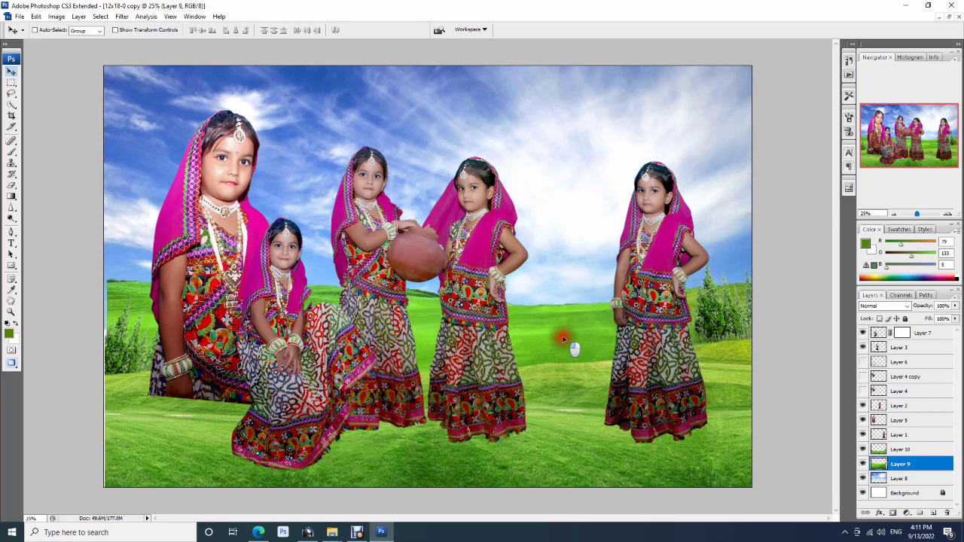
{"action": "left_click_drag", "start_coordinate": [525, 399], "coordinate": [546, 454]}
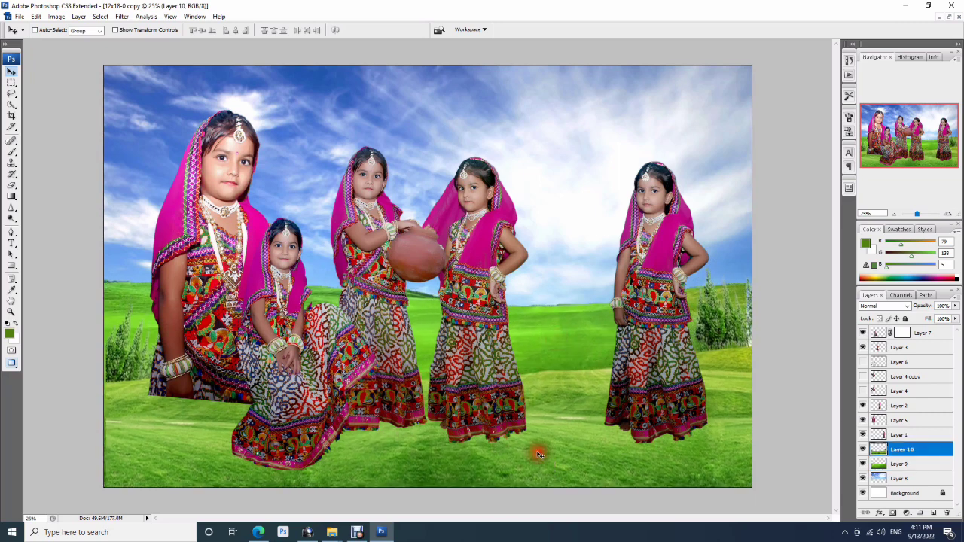
- Paste the small round tree into the centre of the composite
{"action": "key", "text": "ctrl+Tab"}
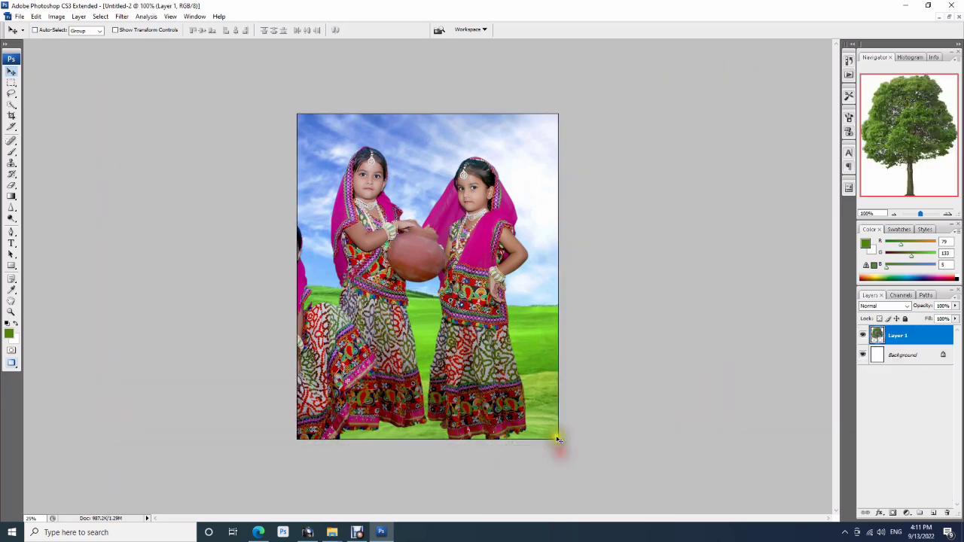
{"action": "key", "text": "ctrl+w"}
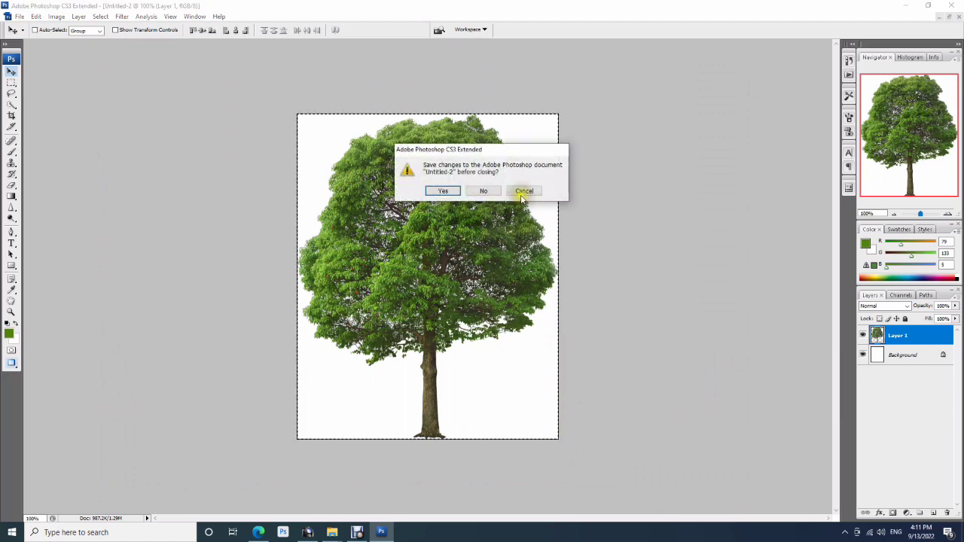
{"action": "left_click", "coordinate": [472, 193]}
{"action": "key", "text": "ctrl+v"}
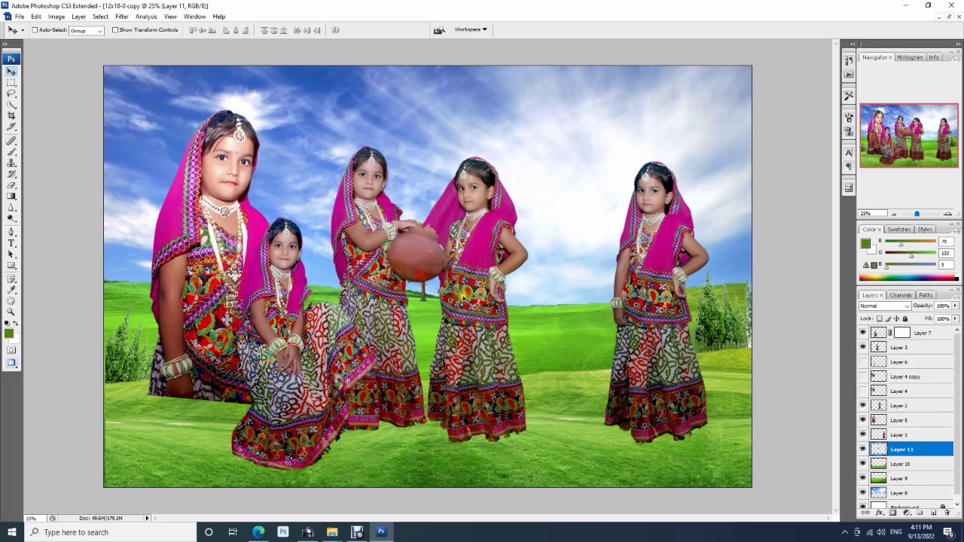
- Move the third and pot girls right, and the standing and sitting girls left
{"action": "left_click_drag", "start_coordinate": [466, 300], "coordinate": [550, 310]}
{"action": "left_click_drag", "start_coordinate": [376, 309], "coordinate": [427, 319]}
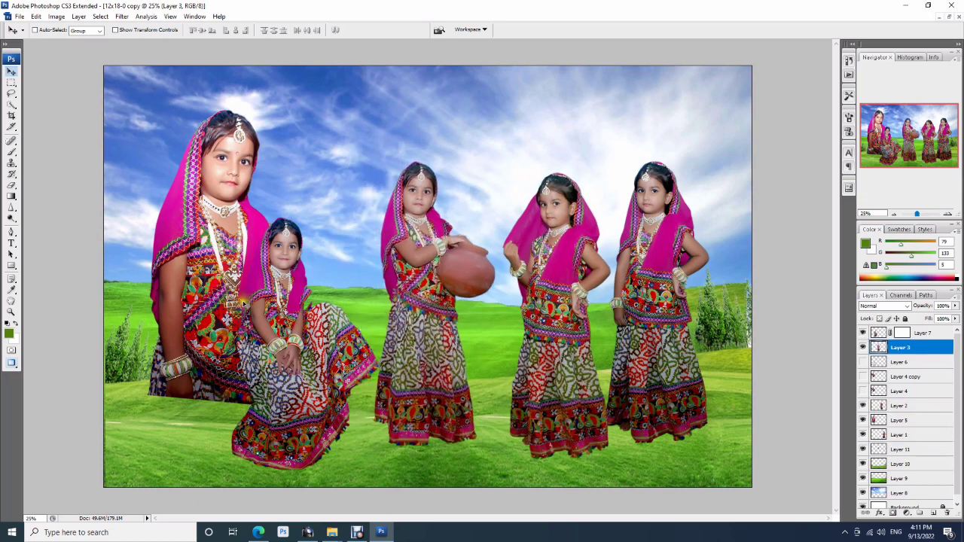
{"action": "left_click_drag", "start_coordinate": [243, 301], "coordinate": [203, 303]}
{"action": "left_click_drag", "start_coordinate": [302, 339], "coordinate": [275, 340]}
- Add the rock beneath the sitting girl, with the girl layered in front of it
{"action": "key", "text": "ctrl+Tab"}
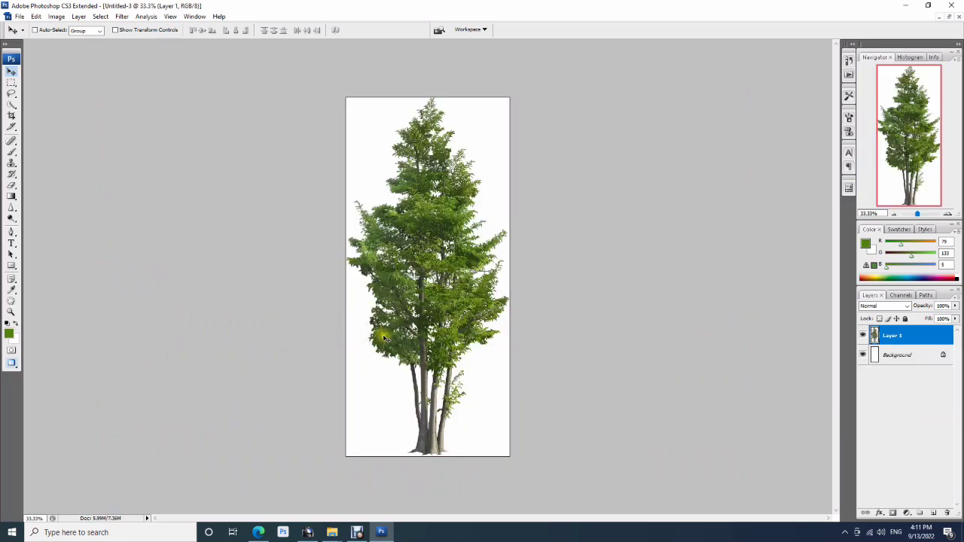
{"action": "key", "text": "ctrl+Tab"}
{"action": "key", "text": "ctrl+w"}
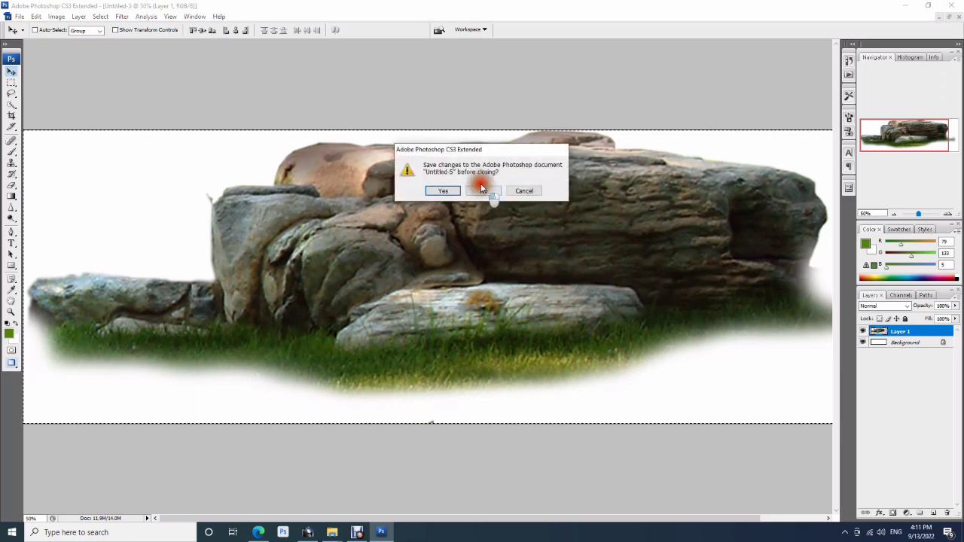
{"action": "left_click", "coordinate": [478, 189]}
{"action": "key", "text": "ctrl+Tab"}
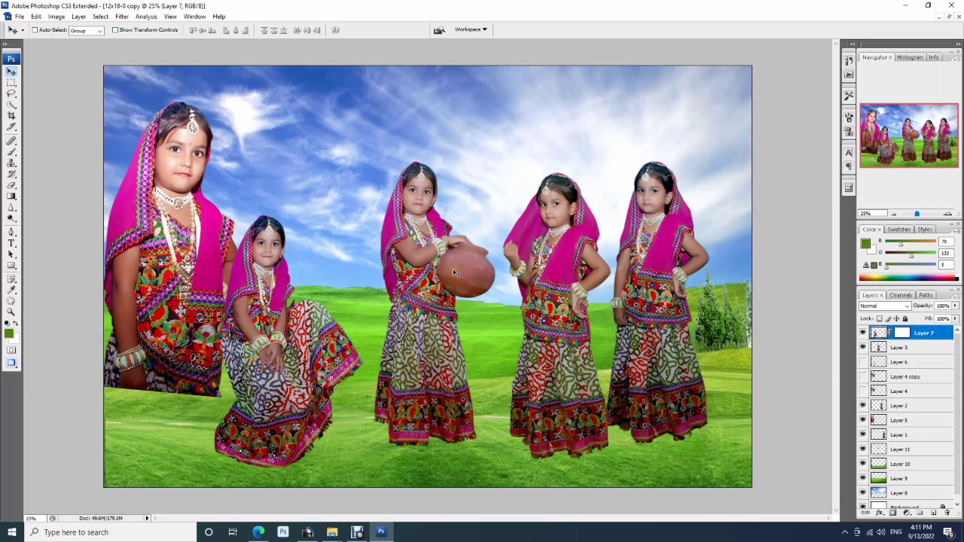
{"action": "left_click_drag", "start_coordinate": [265, 383], "coordinate": [236, 351]}
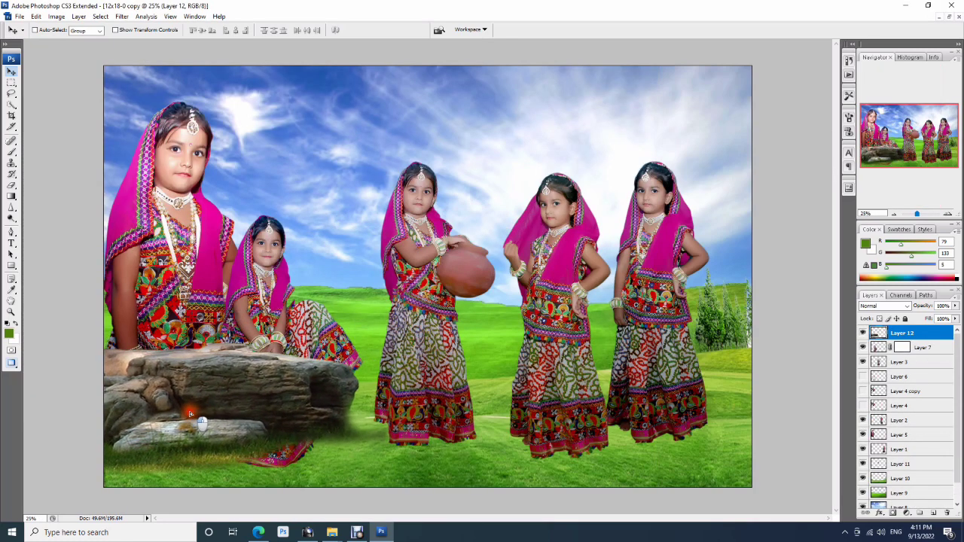
{"action": "key", "text": "ctrl+bracketright"}
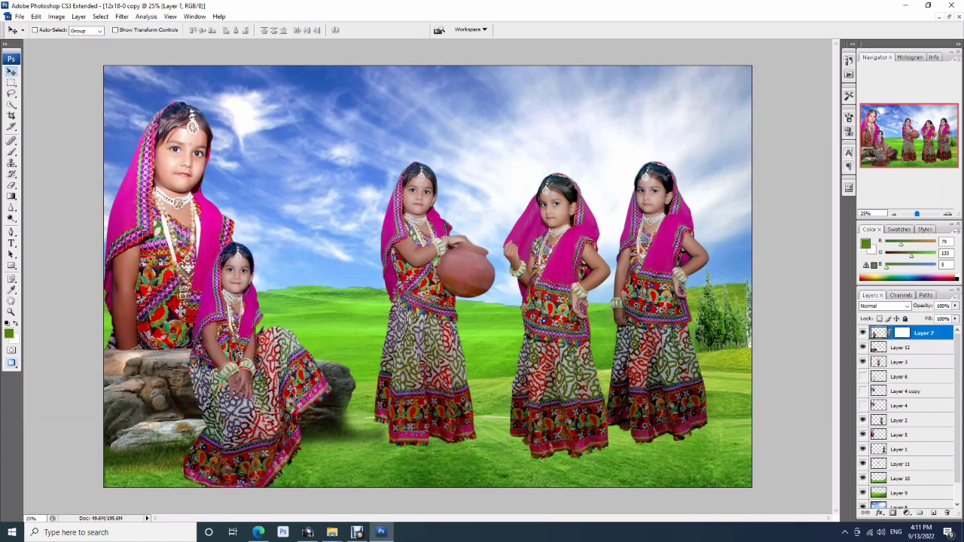
- Seat the small girl on the big girl's lap, enlarge her slightly, and move the rock up-left
{"action": "left_click_drag", "start_coordinate": [238, 351], "coordinate": [162, 314]}
{"action": "key", "text": "ctrl+t"}
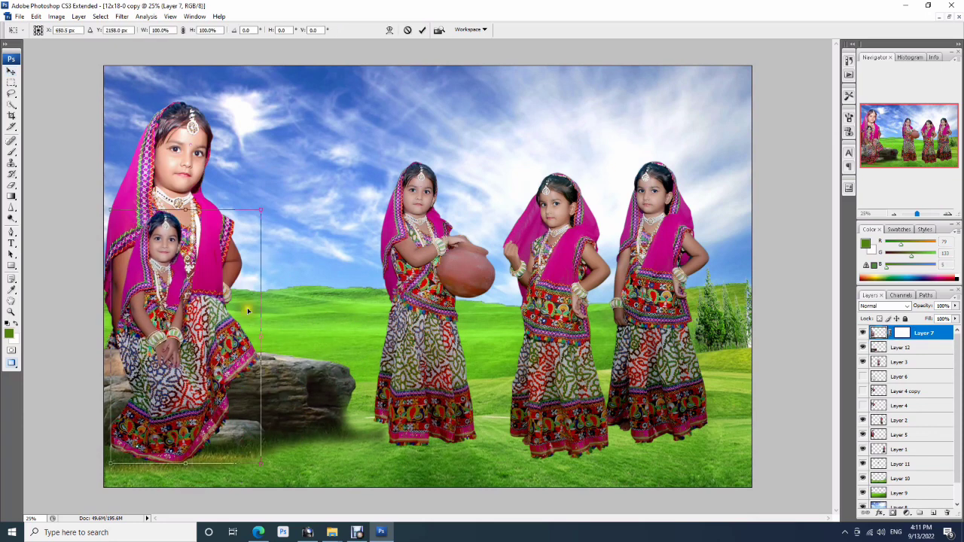
{"action": "left_click_drag", "start_coordinate": [252, 220], "coordinate": [267, 208]}
{"action": "key", "text": "Return"}
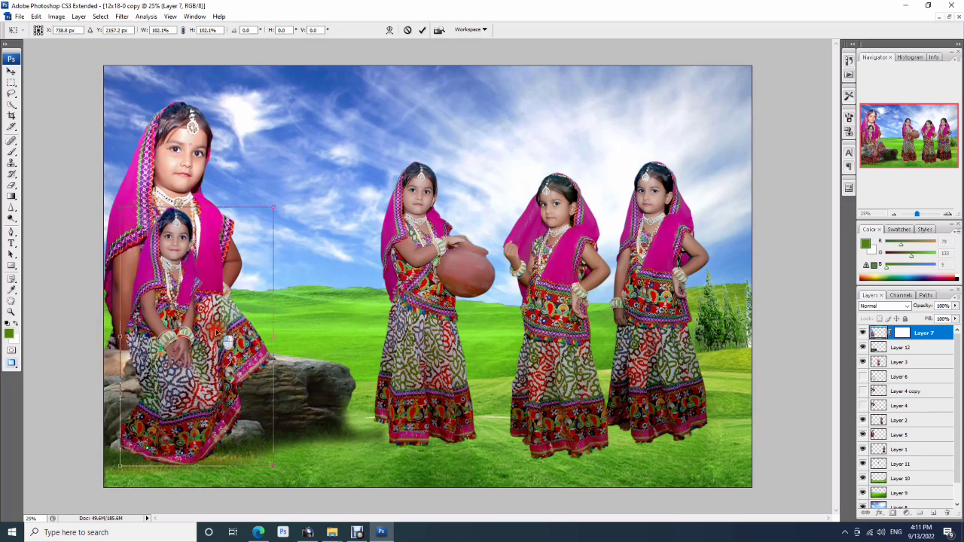
{"action": "left_click_drag", "start_coordinate": [289, 445], "coordinate": [281, 428]}
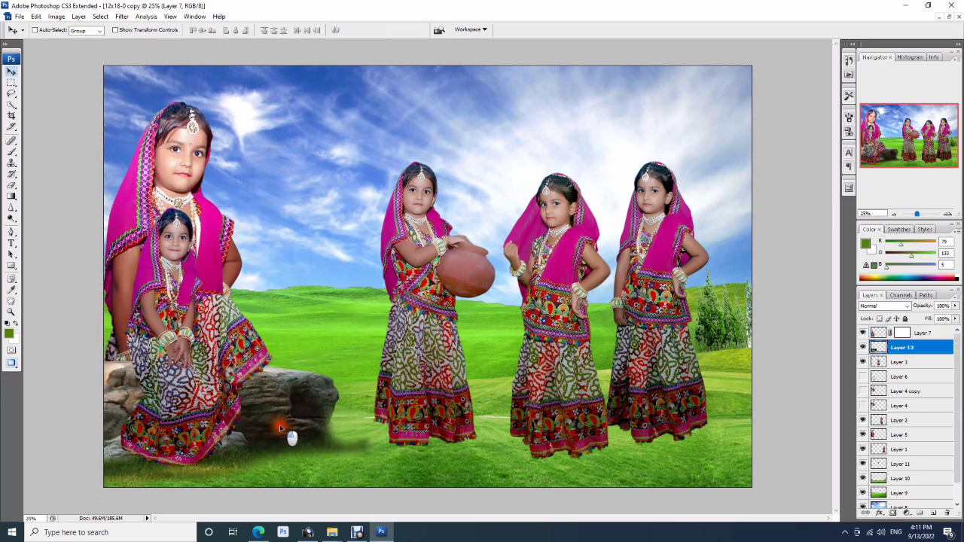
{"action": "left_click_drag", "start_coordinate": [186, 384], "coordinate": [183, 379]}
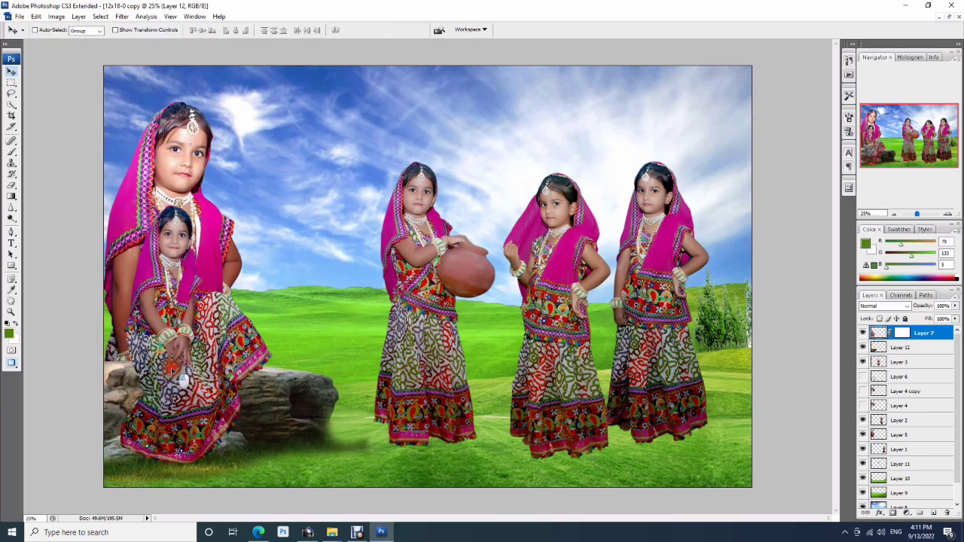
- Bring the pot girl above the rock, move her left and down, and enlarge her slightly
{"action": "left_click", "coordinate": [400, 368], "text": "ctrl"}
{"action": "key", "text": "ctrl+bracketright"}
{"action": "left_click_drag", "start_coordinate": [420, 373], "coordinate": [339, 391]}
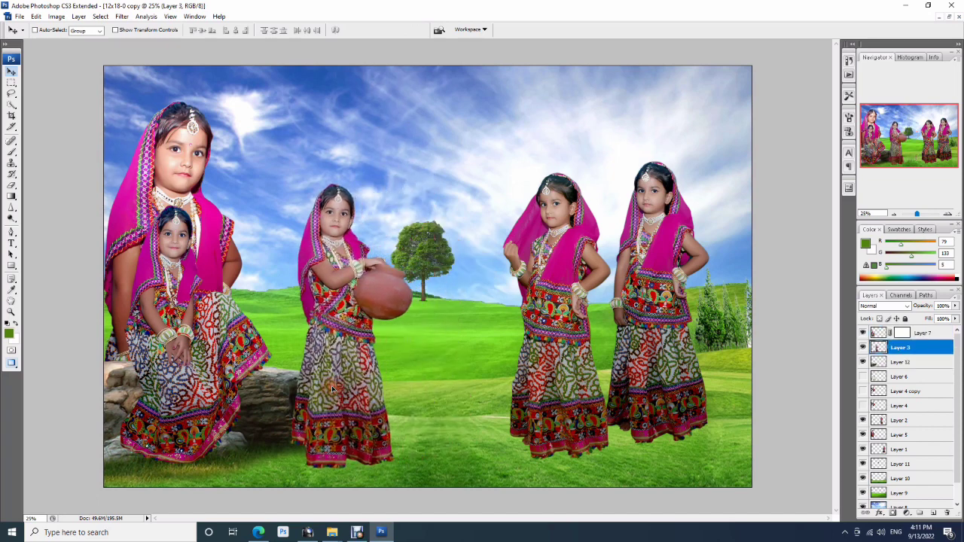
{"action": "key", "text": "ctrl+t"}
{"action": "left_click_drag", "start_coordinate": [413, 182], "coordinate": [420, 180]}
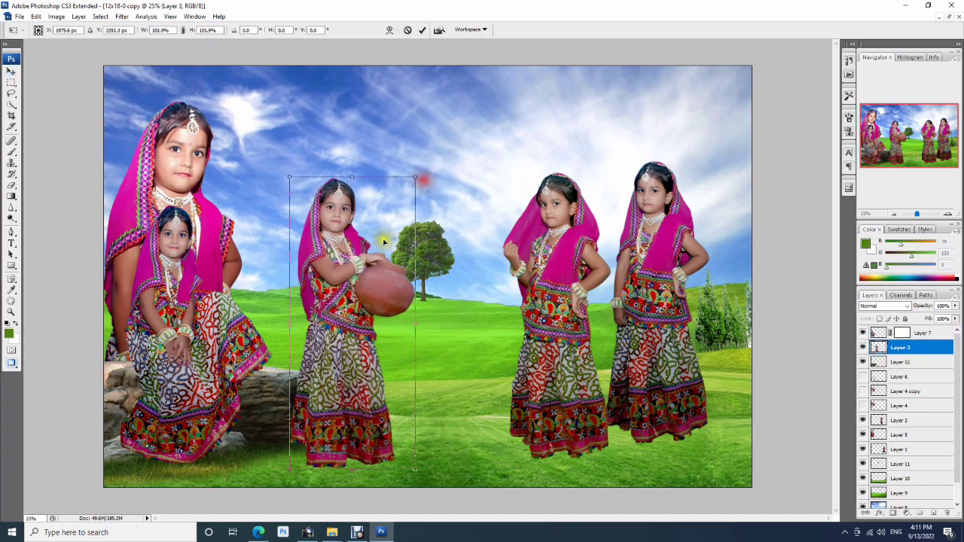
{"action": "key", "text": "Return"}
- Shift the upper and lower grass layers to reshape the hill line
{"action": "left_click", "coordinate": [472, 400], "text": "ctrl"}
{"action": "left_click_drag", "start_coordinate": [473, 400], "coordinate": [475, 397]}
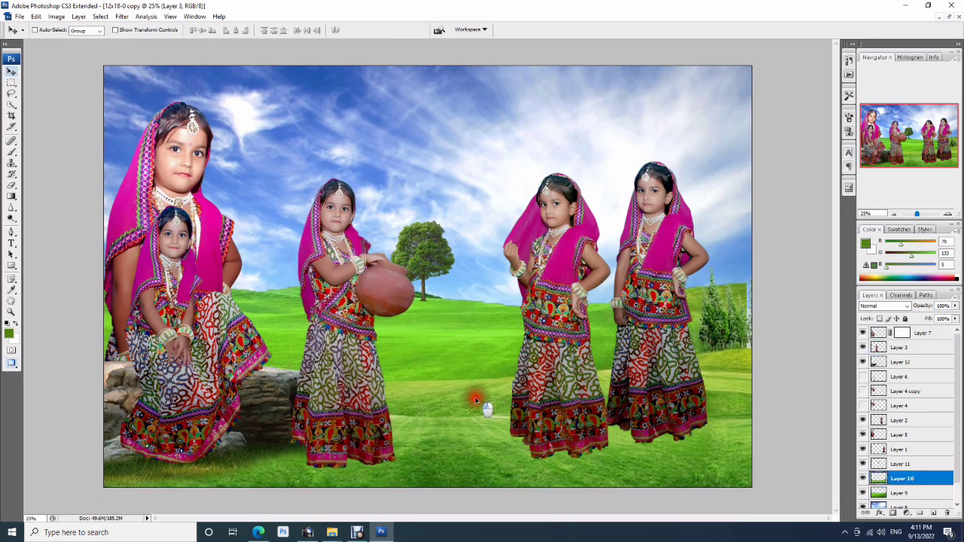
{"action": "left_click", "coordinate": [470, 345], "text": "ctrl"}
{"action": "left_click_drag", "start_coordinate": [470, 345], "coordinate": [484, 343]}
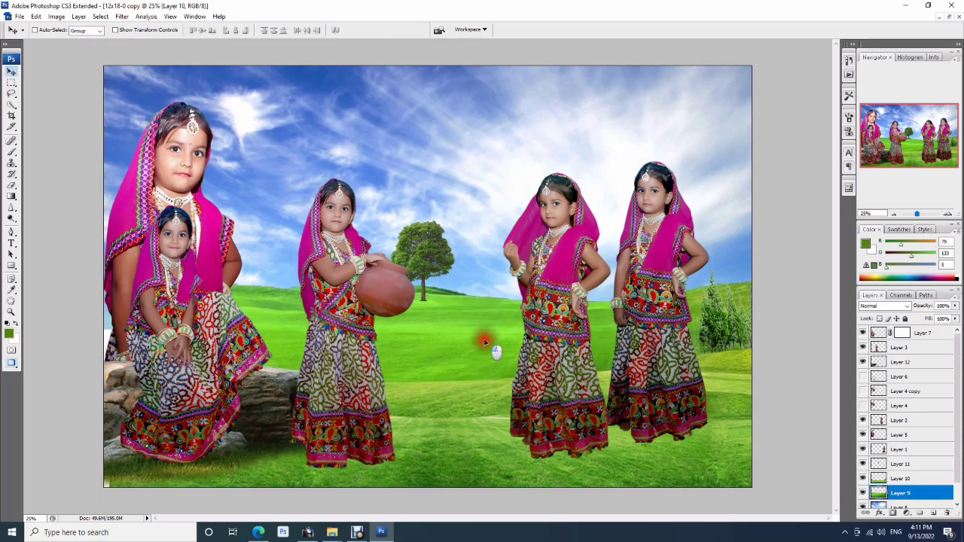
{"action": "left_click", "coordinate": [482, 402], "text": "ctrl"}
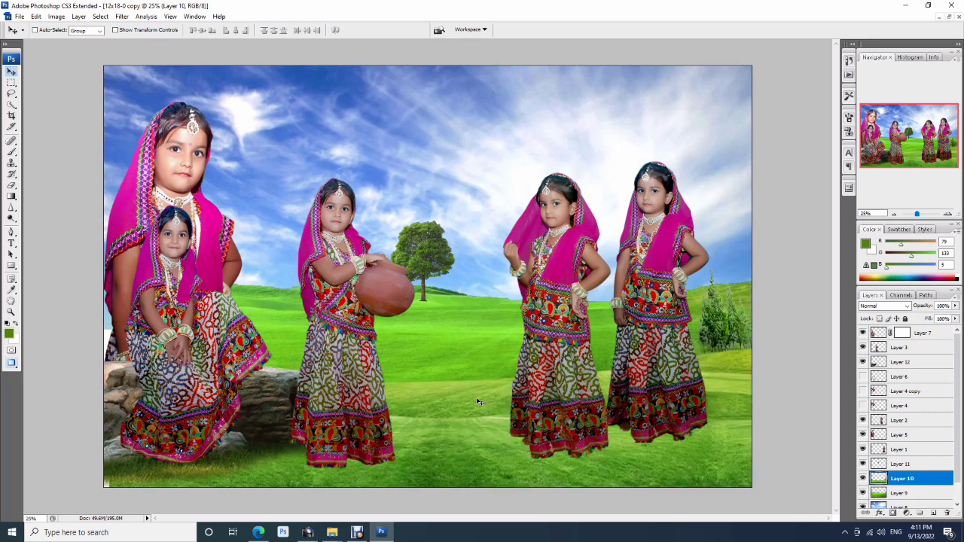
{"action": "left_click_drag", "start_coordinate": [707, 366], "coordinate": [715, 355]}
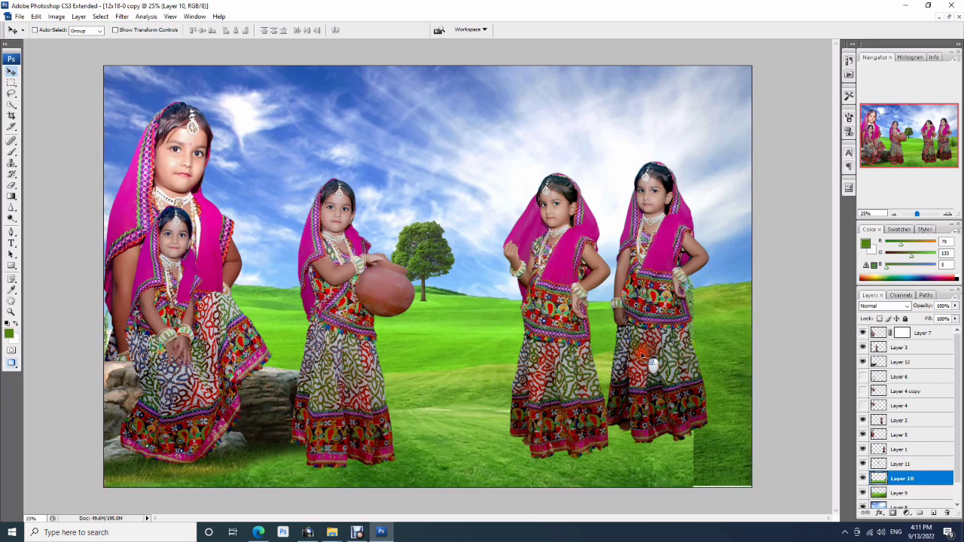
- Try raising the right-hand girl (undone), then move the middle tree slightly right
{"action": "left_click", "coordinate": [681, 393], "text": "ctrl"}
{"action": "left_click_drag", "start_coordinate": [681, 394], "coordinate": [682, 384]}
{"action": "key", "text": "ctrl+z"}
{"action": "left_click", "coordinate": [512, 339], "text": "ctrl"}
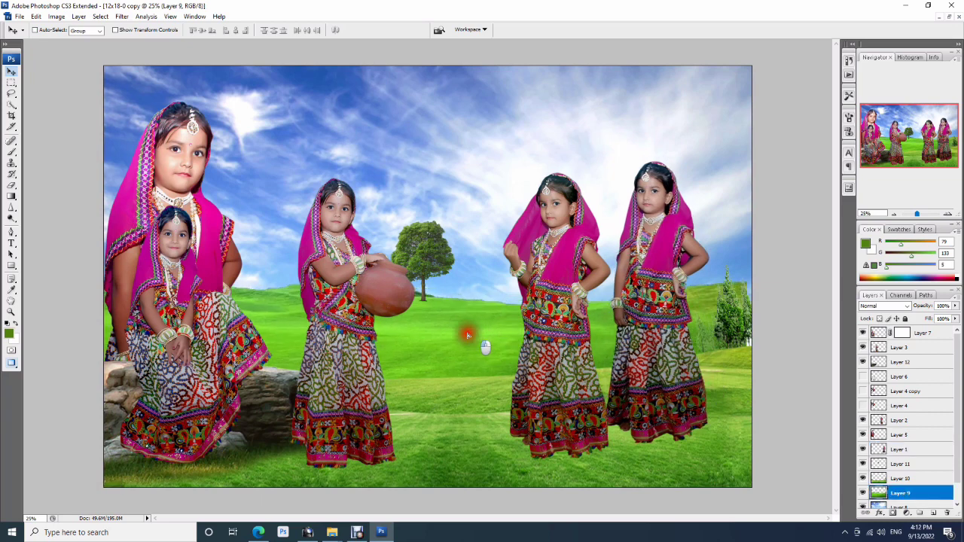
{"action": "left_click", "coordinate": [419, 261], "text": "ctrl"}
{"action": "left_click_drag", "start_coordinate": [419, 261], "coordinate": [448, 263]}
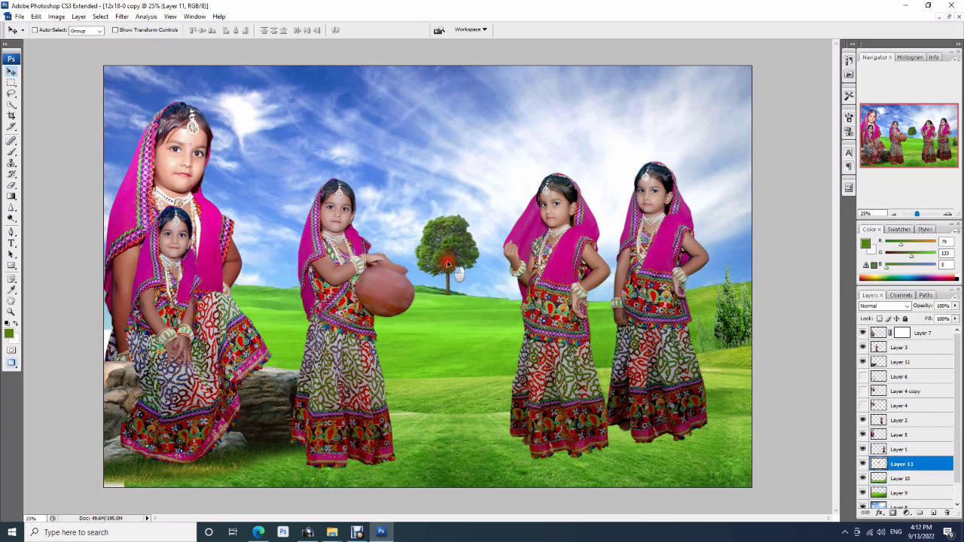
- Mask the middle tree layer and paint out its dark trunk base with a 175 px brush
{"action": "left_click", "coordinate": [892, 513]}
{"action": "key", "text": "b"}
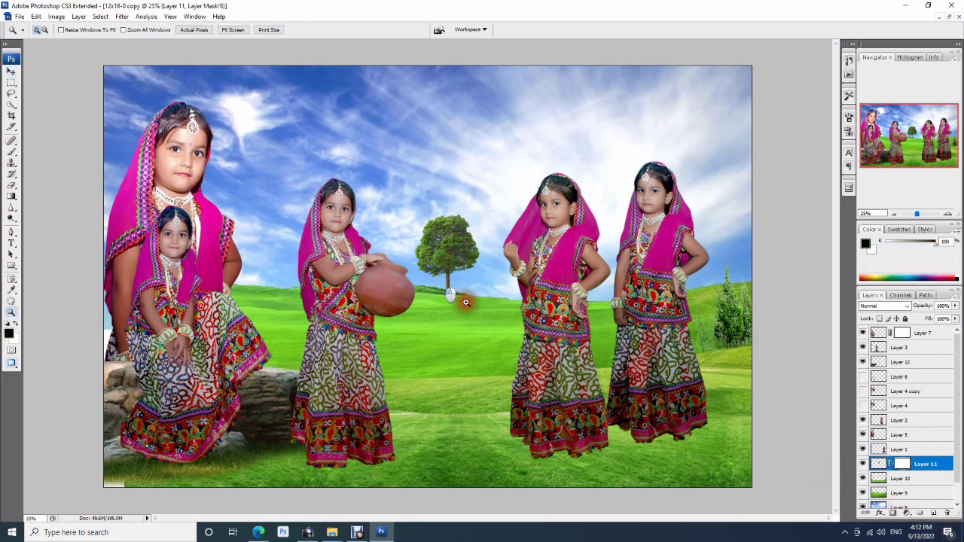
{"action": "scroll", "coordinate": [450, 308], "scroll_direction": "up", "scroll_amount": 5}
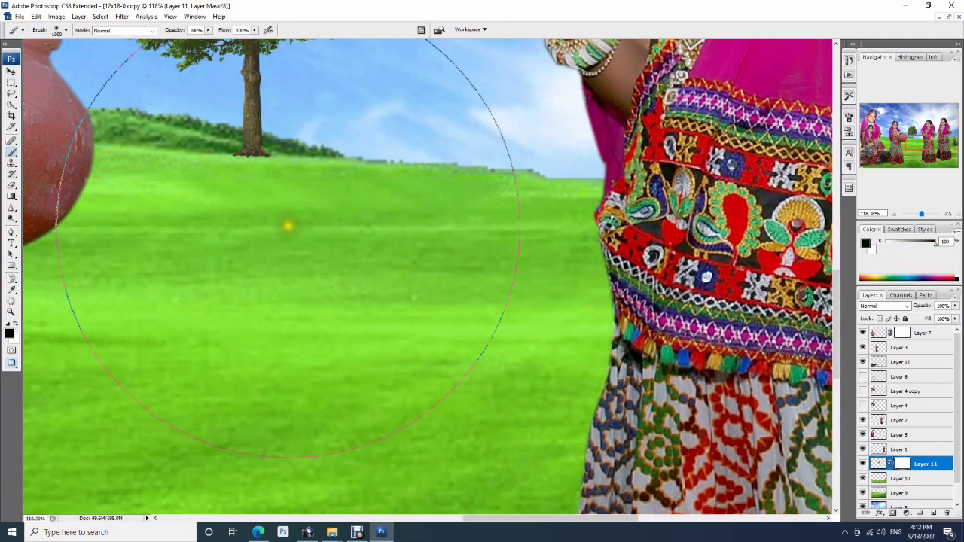
{"action": "key", "text": "bracketleft"}
{"action": "key", "text": "bracketleft"}
{"action": "key", "text": "bracketleft"}
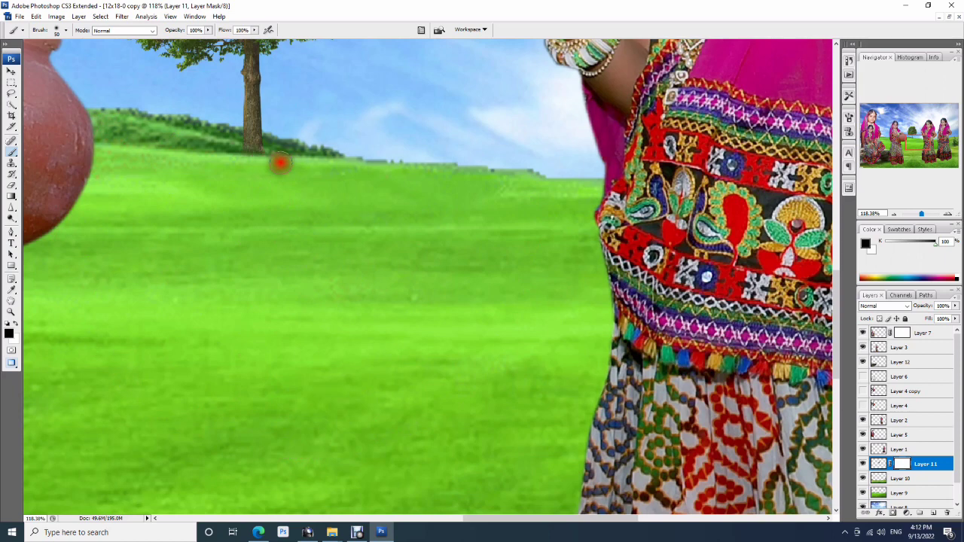
{"action": "scroll", "coordinate": [237, 159], "scroll_direction": "up", "scroll_amount": 3}
{"action": "scroll", "coordinate": [234, 162], "scroll_direction": "up", "scroll_amount": 1}
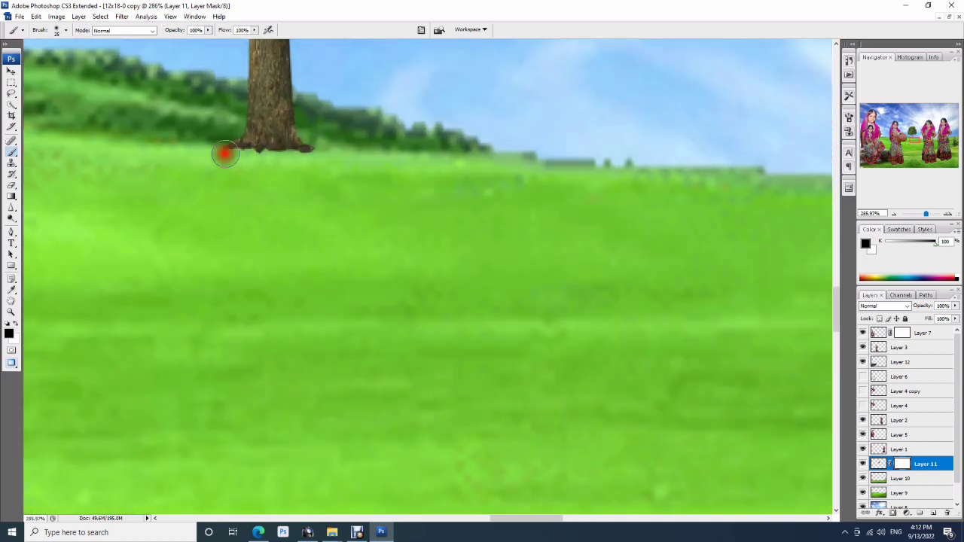
{"action": "mouse_move", "coordinate": [249, 157]}
{"action": "left_mouse_down"}
{"action": "mouse_move", "coordinate": [307, 156]}
{"action": "mouse_move", "coordinate": [226, 155]}
{"action": "mouse_move", "coordinate": [312, 160]}
{"action": "left_mouse_up"}
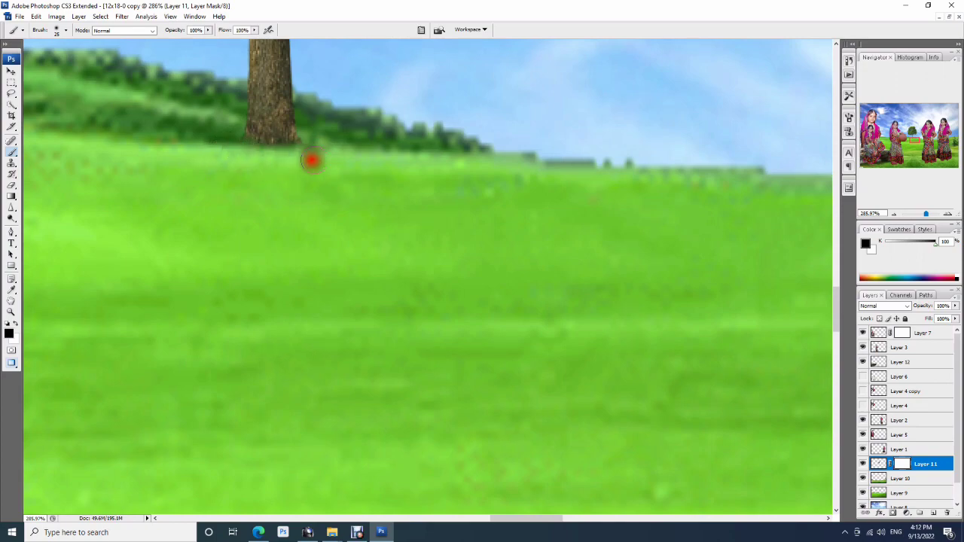
{"action": "scroll", "coordinate": [318, 172], "scroll_direction": "down", "scroll_amount": 2}
{"action": "scroll", "coordinate": [327, 204], "scroll_direction": "down", "scroll_amount": 2}
{"action": "scroll", "coordinate": [355, 224], "scroll_direction": "down", "scroll_amount": 2}
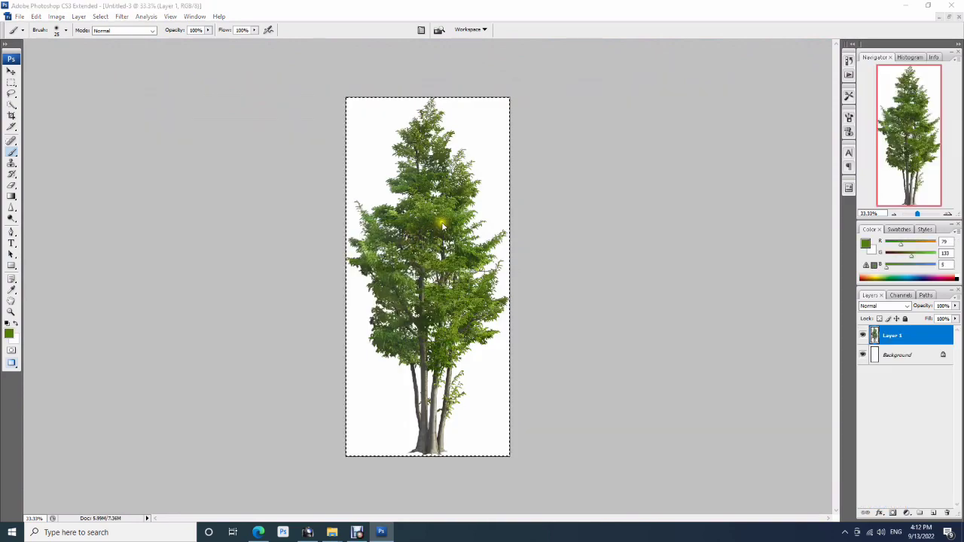
- Paste the tall tree at the top-right edge and send it behind the bushes
{"action": "key", "text": "ctrl+w"}
{"action": "left_click", "coordinate": [477, 192]}
{"action": "key", "text": "ctrl+v"}
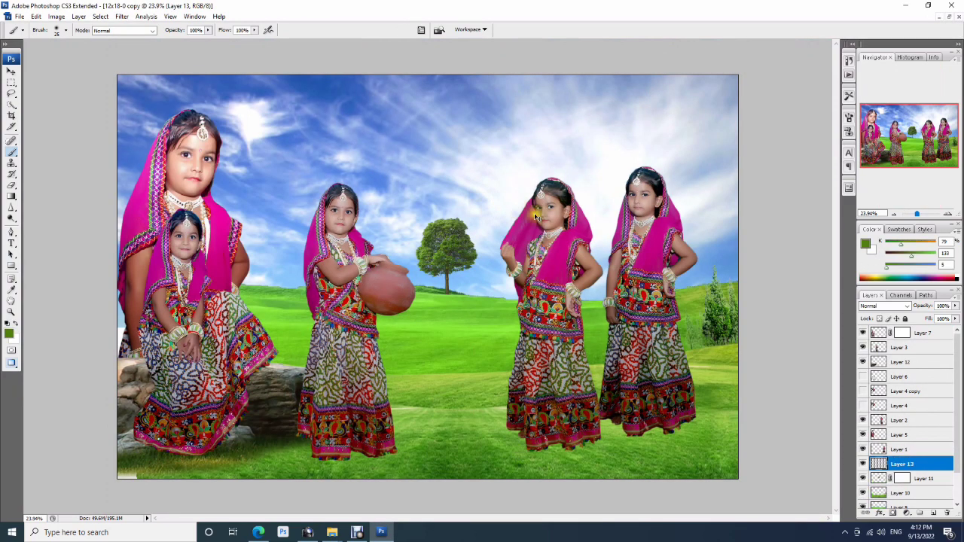
{"action": "key", "text": "v"}
{"action": "mouse_move", "coordinate": [468, 296]}
{"action": "left_mouse_down"}
{"action": "mouse_move", "coordinate": [670, 197]}
{"action": "mouse_move", "coordinate": [736, 194]}
{"action": "mouse_move", "coordinate": [724, 224]}
{"action": "left_mouse_up"}
{"action": "key", "text": "ctrl+bracketleft"}
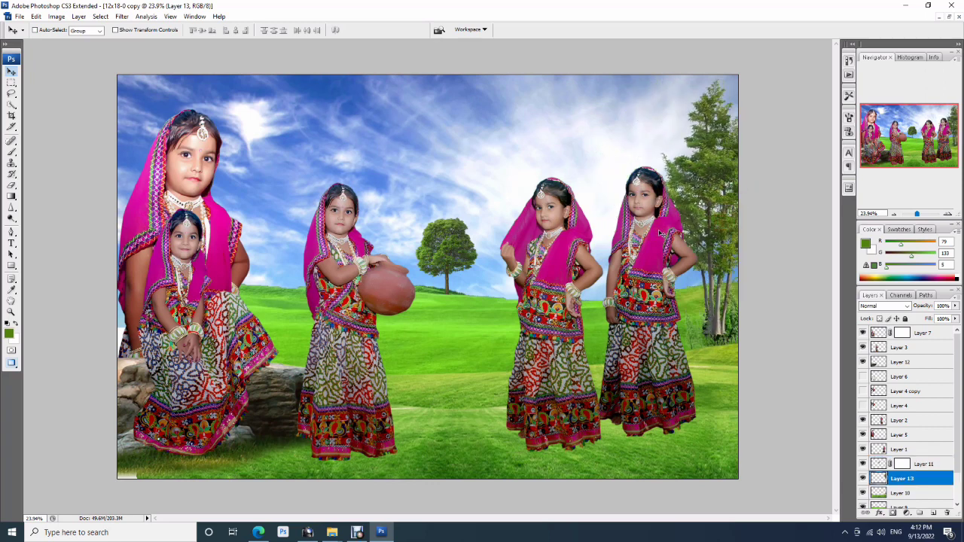
{"action": "key", "text": "ctrl+bracketleft"}
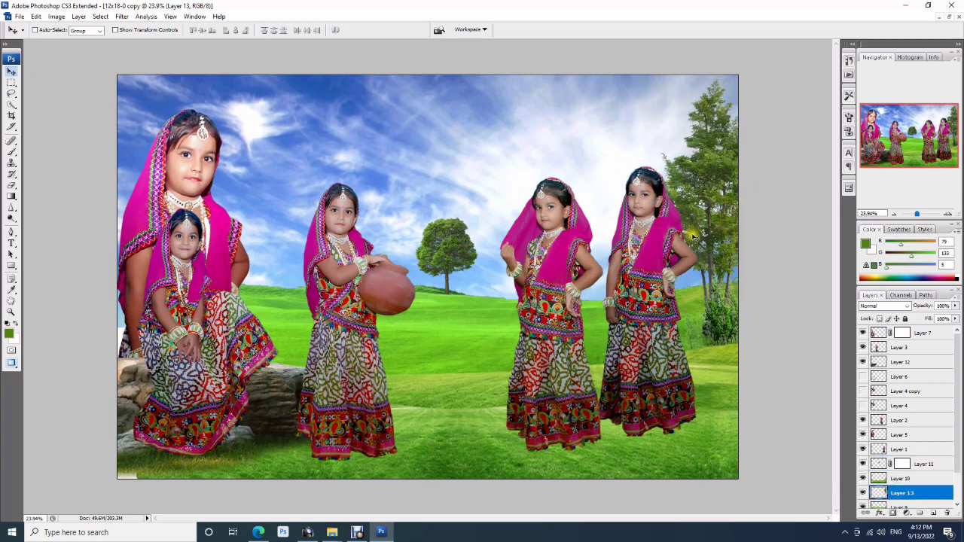
- Nudge the tall tree right, adjust the grass and bushes, and nudge the seated girls
{"action": "left_click_drag", "start_coordinate": [721, 242], "coordinate": [733, 245]}
{"action": "left_click_drag", "start_coordinate": [716, 320], "coordinate": [693, 336]}
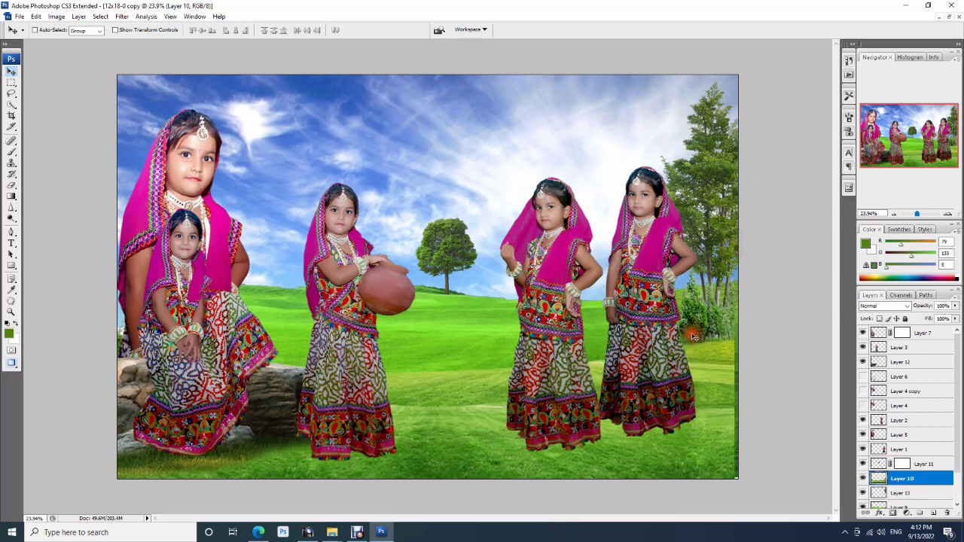
{"action": "left_click_drag", "start_coordinate": [694, 336], "coordinate": [719, 363]}
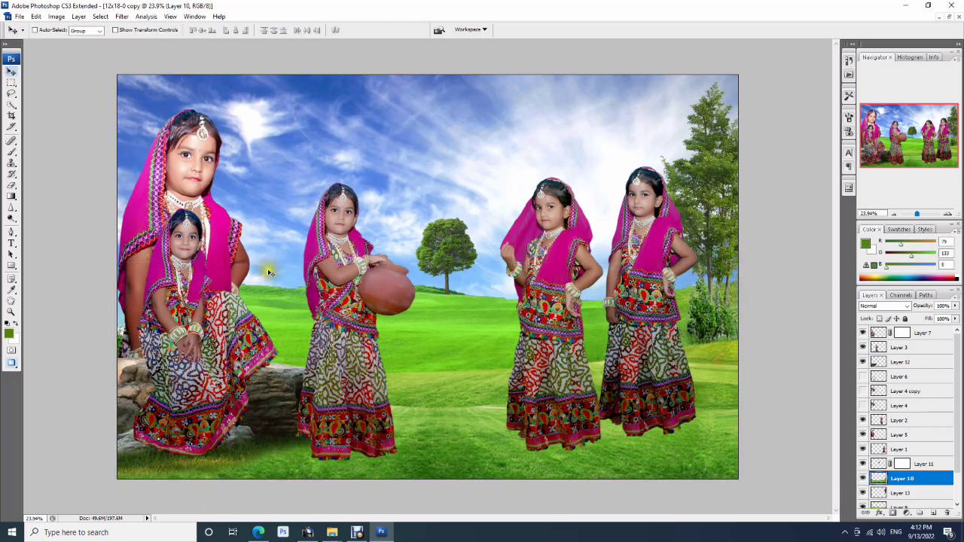
{"action": "left_click_drag", "start_coordinate": [199, 222], "coordinate": [196, 168]}
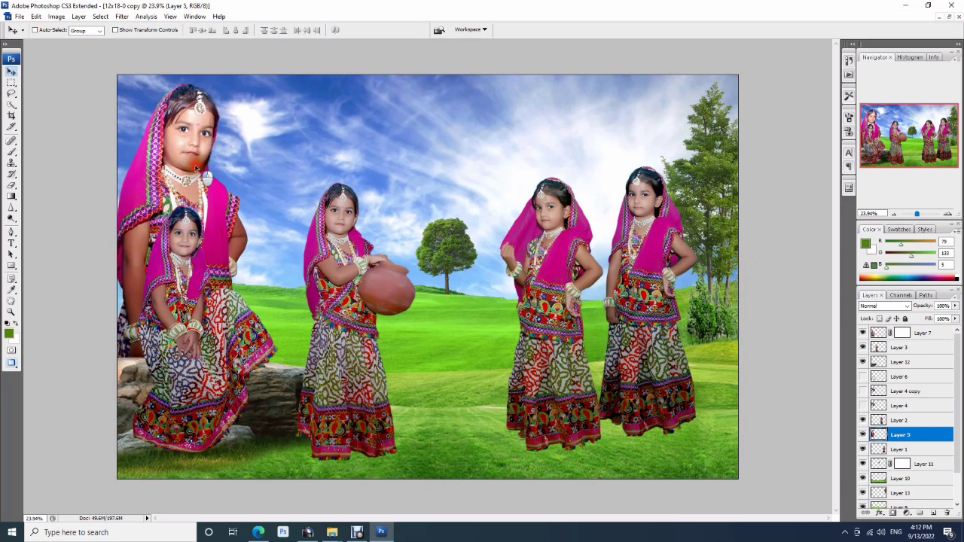
- Duplicate the big girl's layer, hide the original, and move the copy right
{"action": "key", "text": "ctrl+j"}
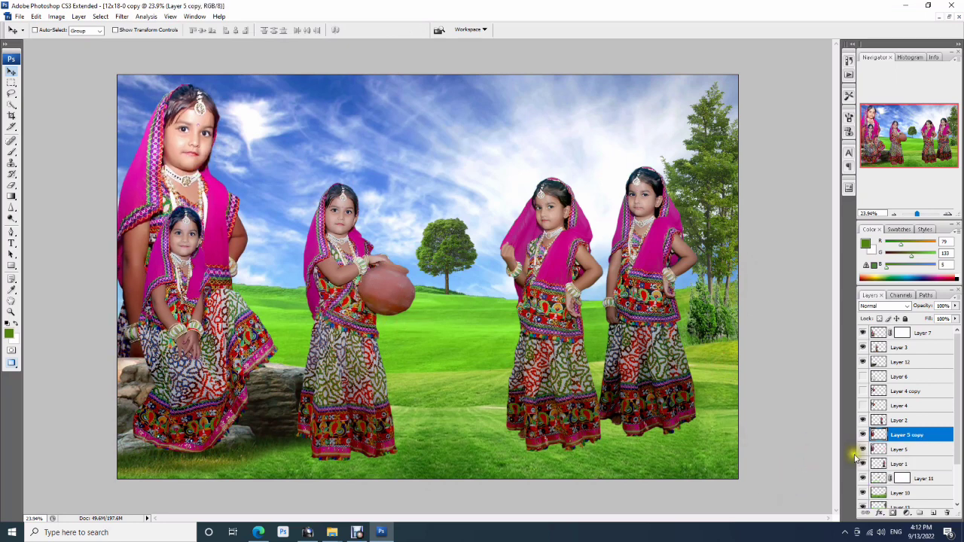
{"action": "left_click", "coordinate": [863, 450]}
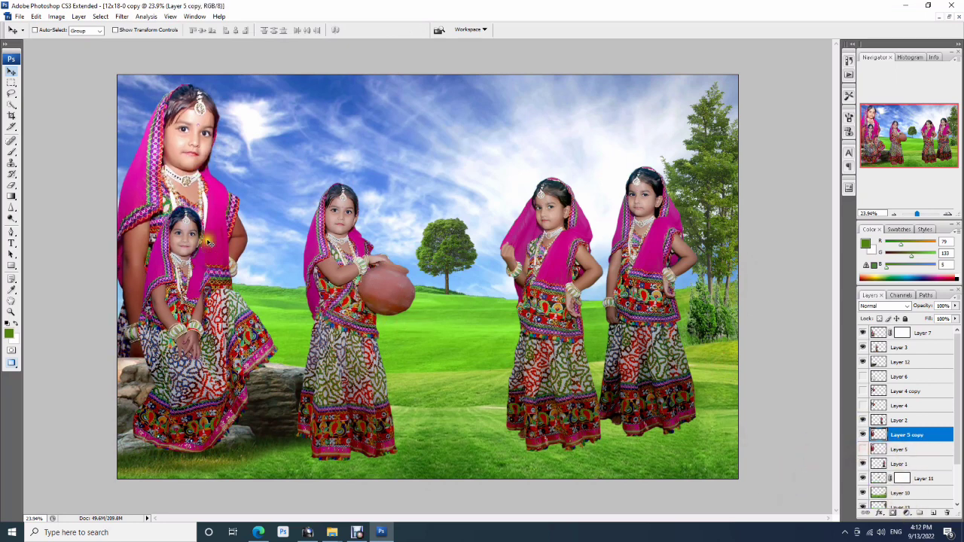
{"action": "left_click_drag", "start_coordinate": [208, 243], "coordinate": [354, 264]}
- Shift the grass background layer left, enlarge it slightly, and raise it about 40 px
{"action": "left_click", "coordinate": [434, 324], "text": "ctrl"}
{"action": "left_click_drag", "start_coordinate": [435, 324], "coordinate": [425, 323]}
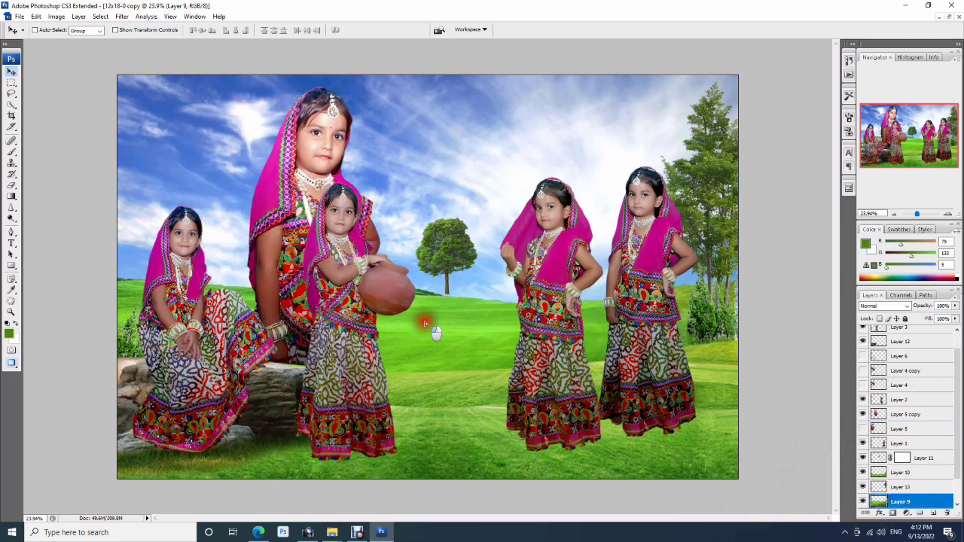
{"action": "key", "text": "ctrl+t"}
{"action": "left_click_drag", "start_coordinate": [739, 268], "coordinate": [753, 274]}
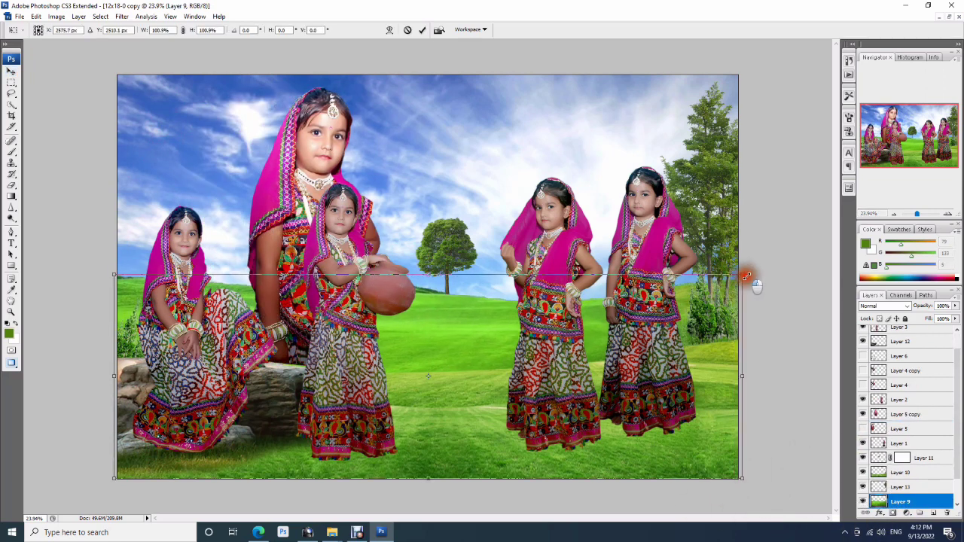
{"action": "left_click_drag", "start_coordinate": [731, 318], "coordinate": [732, 298]}
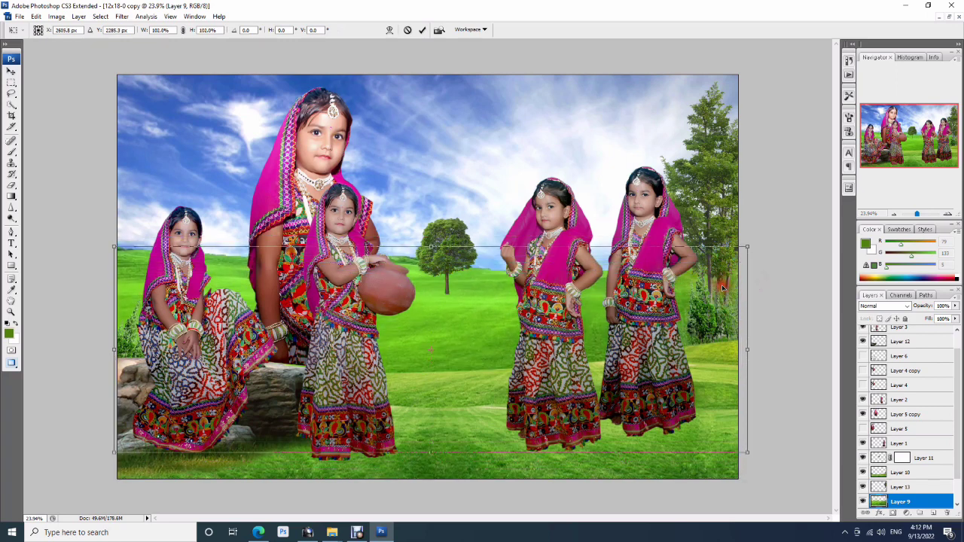
{"action": "key", "text": "Return"}
- Commit Layer 10's transform, then mask it and paint black to blend it into the meadow
{"action": "left_click", "coordinate": [491, 398], "text": "ctrl"}
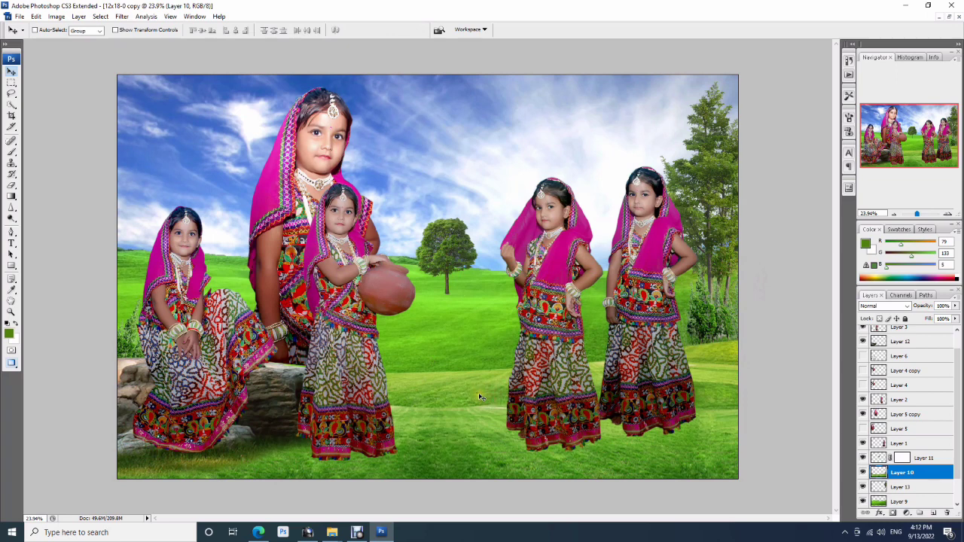
{"action": "key", "text": "ctrl+t"}
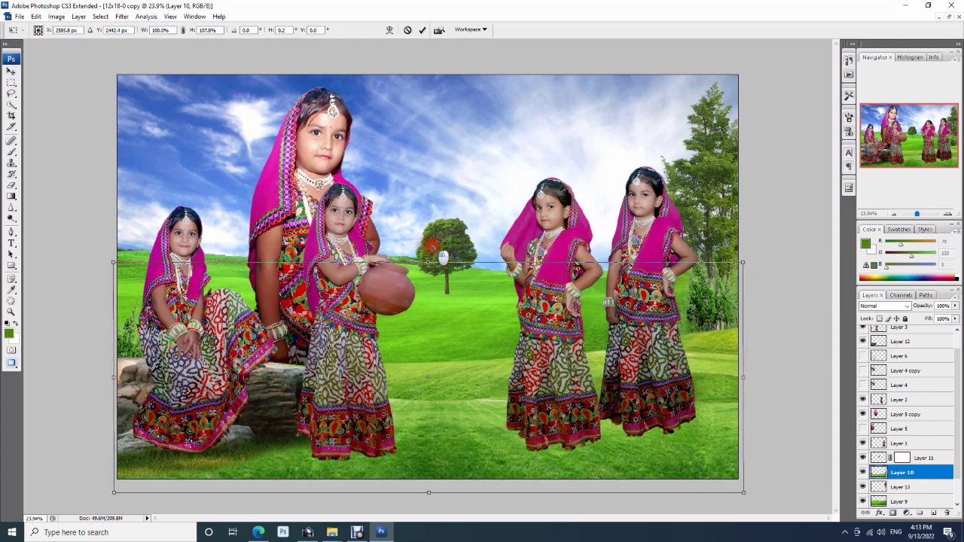
{"action": "key", "text": "Return"}
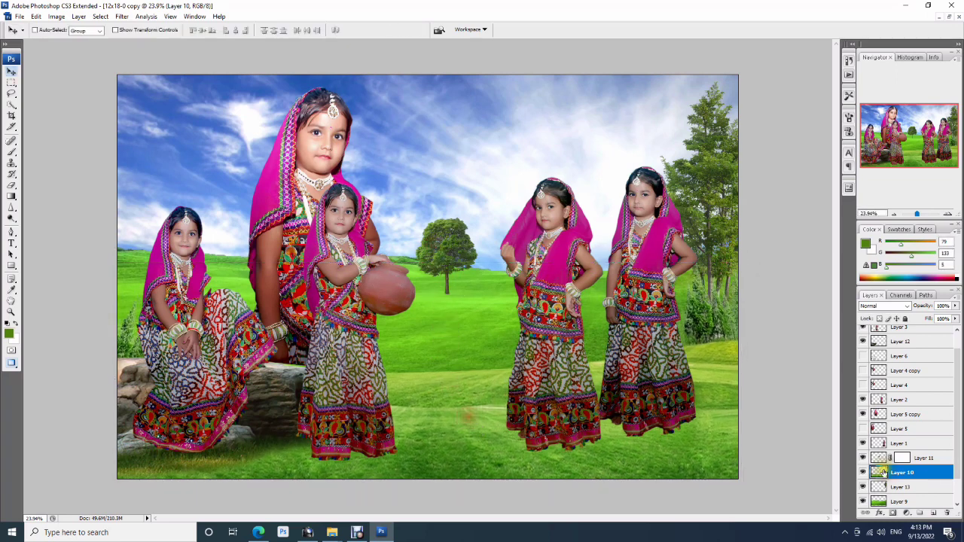
{"action": "left_click", "coordinate": [894, 513]}
{"action": "key", "text": "d"}
{"action": "key", "text": "b"}
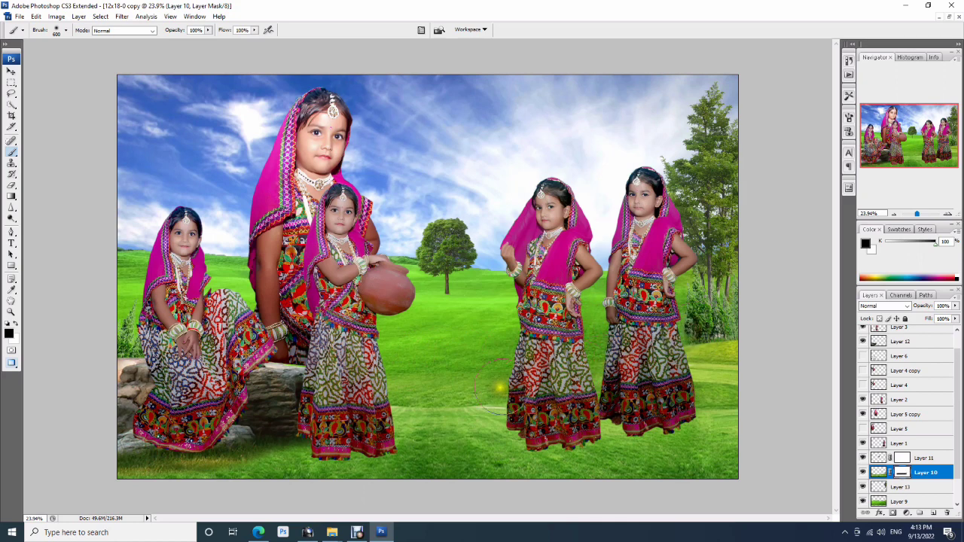
{"action": "mouse_move", "coordinate": [499, 388]}
{"action": "left_mouse_down"}
{"action": "mouse_move", "coordinate": [412, 389]}
{"action": "mouse_move", "coordinate": [471, 399]}
{"action": "left_mouse_up"}
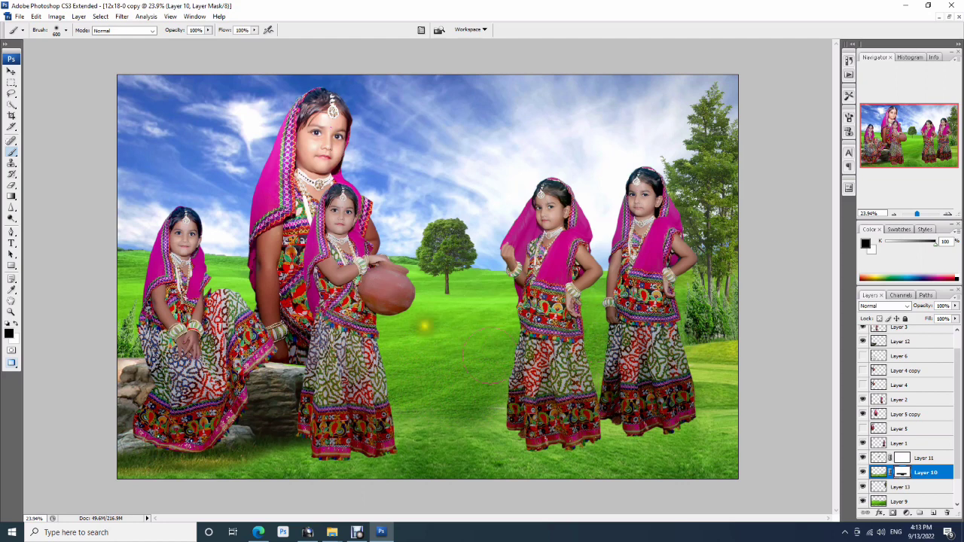
{"action": "key", "text": "v"}
{"action": "left_click", "coordinate": [290, 226], "text": "ctrl"}
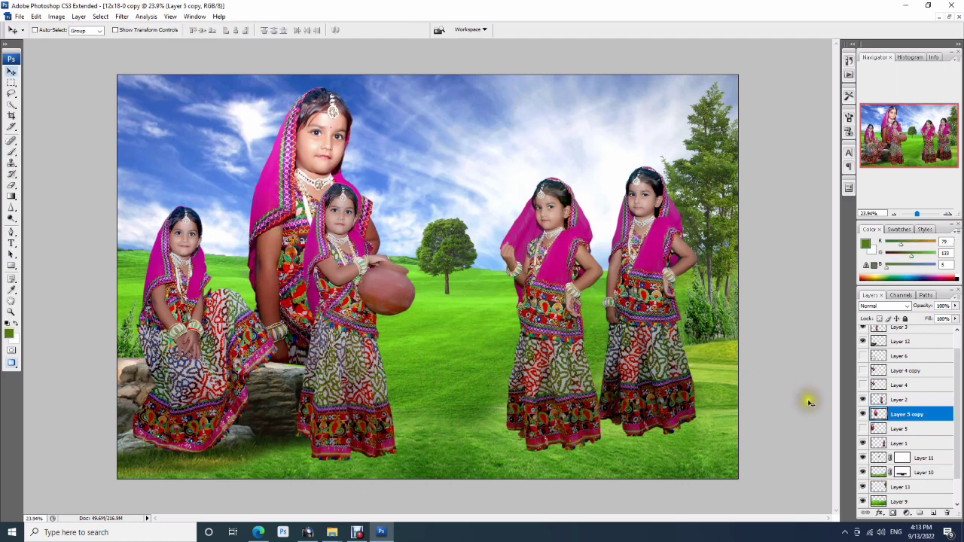
- Mask the large girl's layer and fade out her lower skirt
{"action": "left_click", "coordinate": [892, 514]}
{"action": "left_click_drag", "start_coordinate": [304, 211], "coordinate": [433, 211]}
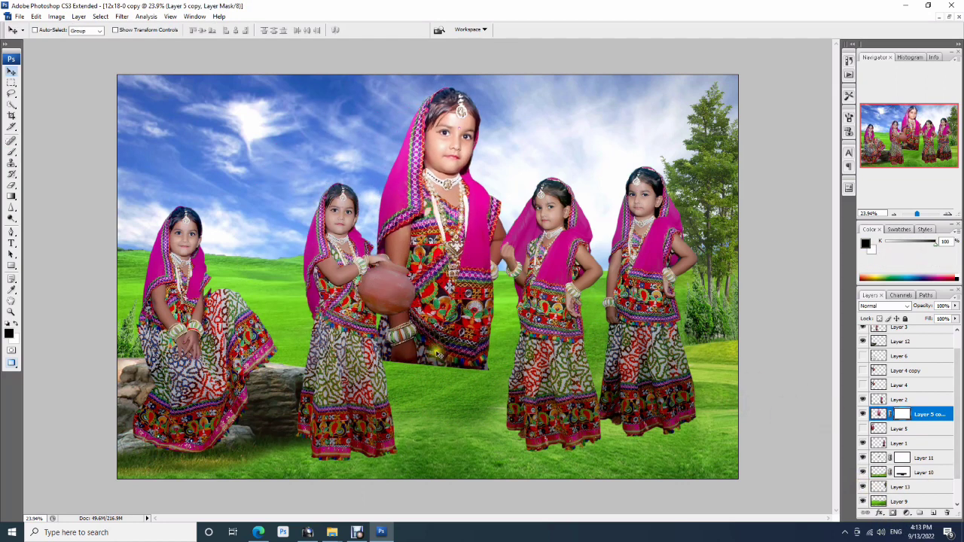
{"action": "key", "text": "b"}
{"action": "mouse_move", "coordinate": [392, 342]}
{"action": "left_mouse_down"}
{"action": "mouse_move", "coordinate": [452, 353]}
{"action": "mouse_move", "coordinate": [482, 339]}
{"action": "mouse_move", "coordinate": [362, 324]}
{"action": "mouse_move", "coordinate": [474, 301]}
{"action": "mouse_move", "coordinate": [406, 286]}
{"action": "left_mouse_up"}
{"action": "key", "text": "v"}
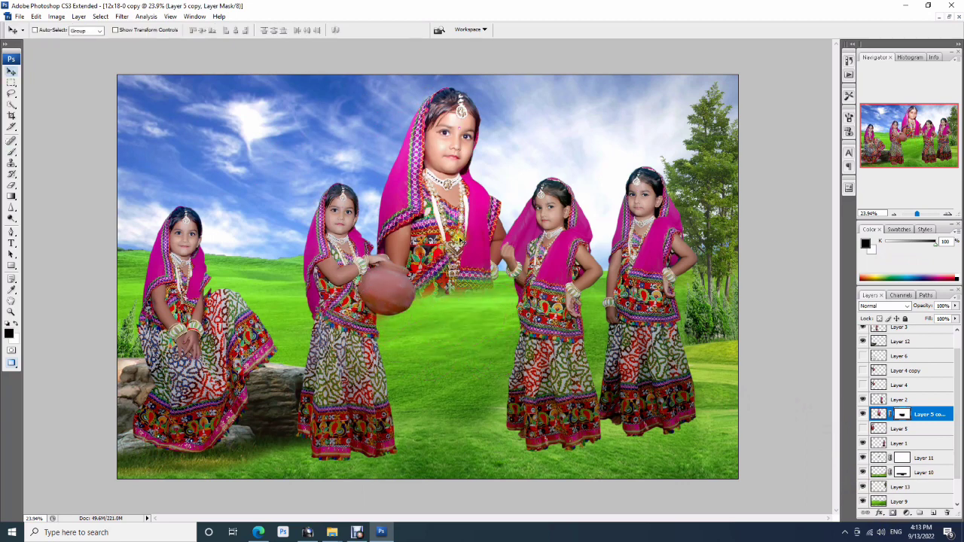
- Move the large girl to the top-left and enlarge her slightly
{"action": "left_click_drag", "start_coordinate": [459, 240], "coordinate": [200, 224]}
{"action": "key", "text": "ctrl+t"}
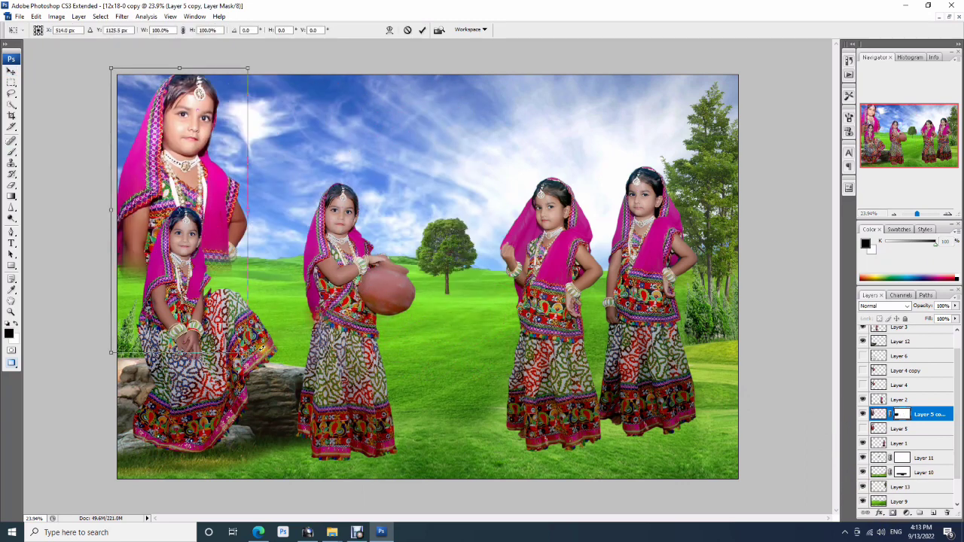
{"action": "left_click_drag", "start_coordinate": [260, 349], "coordinate": [273, 376]}
{"action": "mouse_move", "coordinate": [223, 234]}
{"action": "left_mouse_down"}
{"action": "mouse_move", "coordinate": [218, 247]}
{"action": "mouse_move", "coordinate": [475, 243]}
{"action": "mouse_move", "coordinate": [170, 236]}
{"action": "left_mouse_up"}
{"action": "key", "text": "Return"}
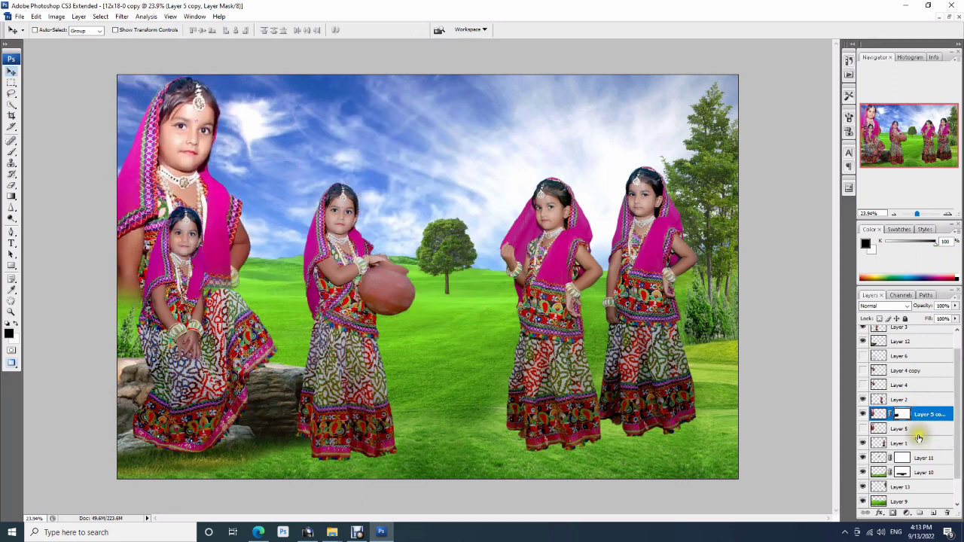
- Lower the large girl's saturation with Hue/Saturation and nudge her slightly upward
{"action": "left_click", "coordinate": [877, 416]}
{"action": "key", "text": "ctrl+u"}
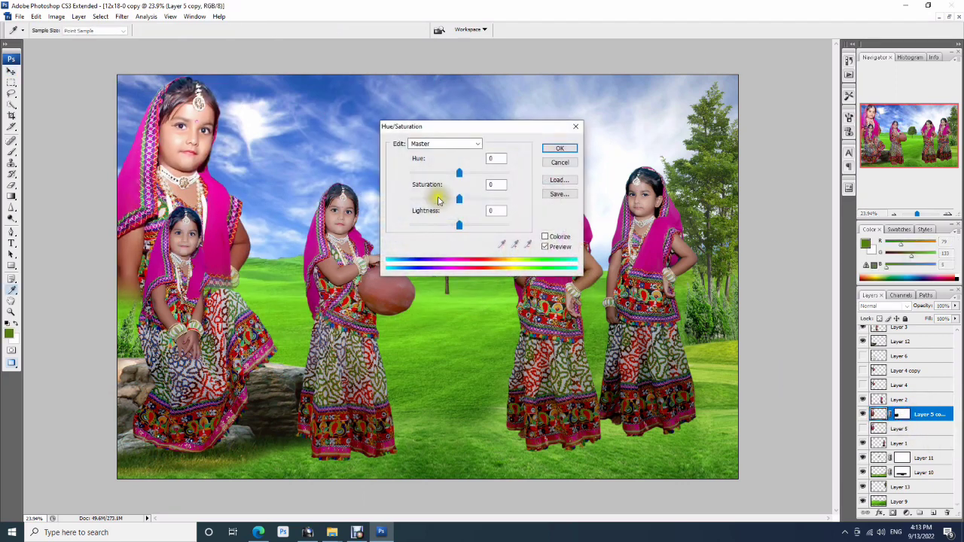
{"action": "left_click_drag", "start_coordinate": [439, 200], "coordinate": [428, 201]}
{"action": "key", "text": "Escape"}
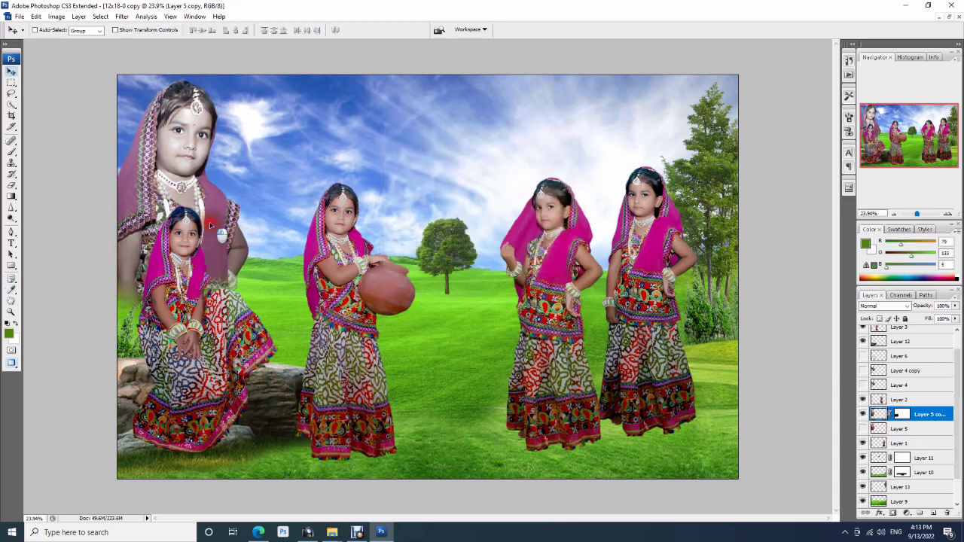
{"action": "left_click_drag", "start_coordinate": [211, 223], "coordinate": [212, 219]}
- Move the tree up-left, the third girl left, and the fourth girl right and down
{"action": "left_click", "coordinate": [279, 273], "text": "ctrl"}
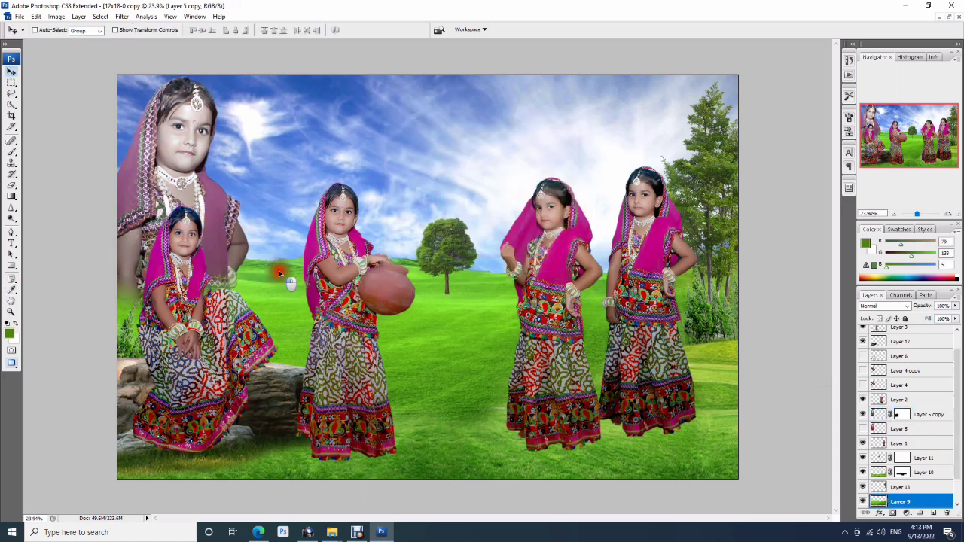
{"action": "left_click_drag", "start_coordinate": [459, 256], "coordinate": [440, 233]}
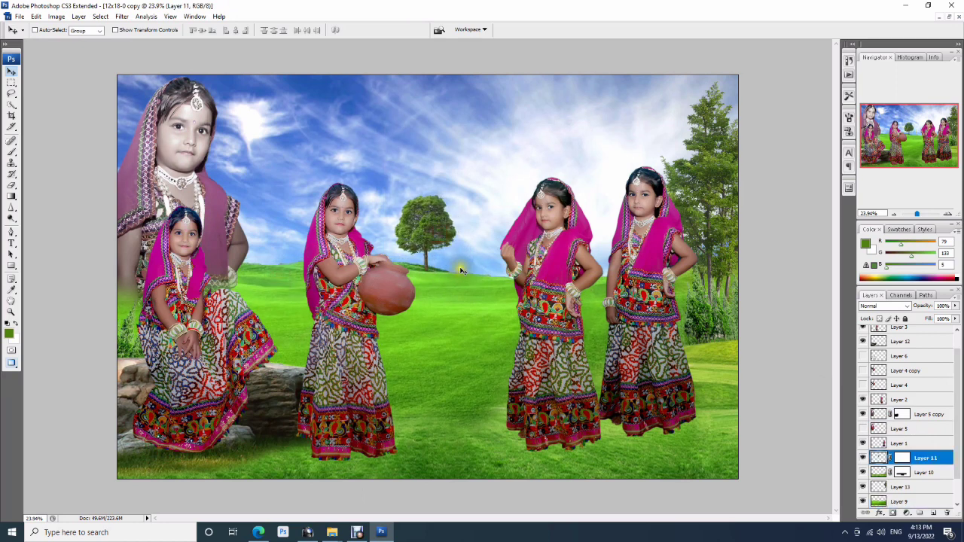
{"action": "left_click_drag", "start_coordinate": [551, 296], "coordinate": [504, 291]}
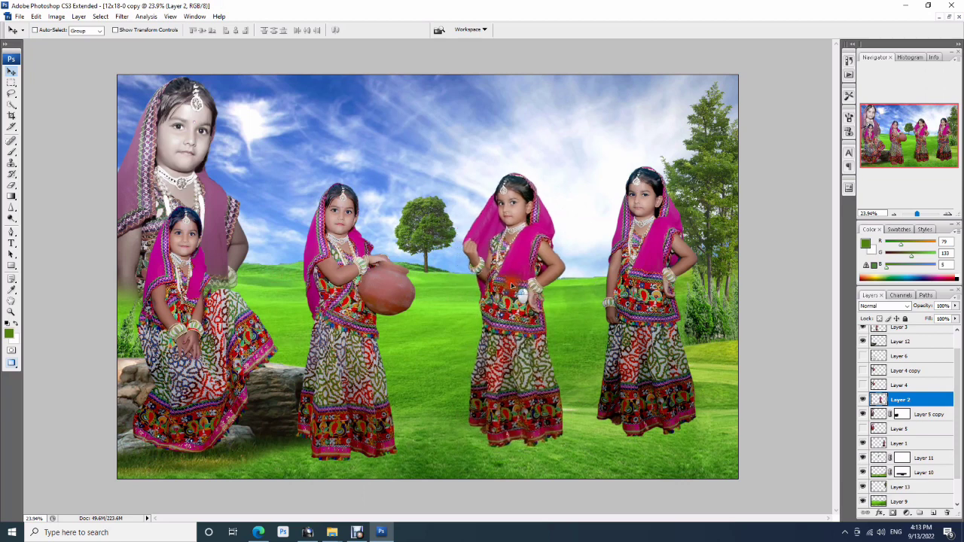
{"action": "left_click_drag", "start_coordinate": [638, 311], "coordinate": [652, 326]}
{"action": "key", "text": "ctrl+t"}
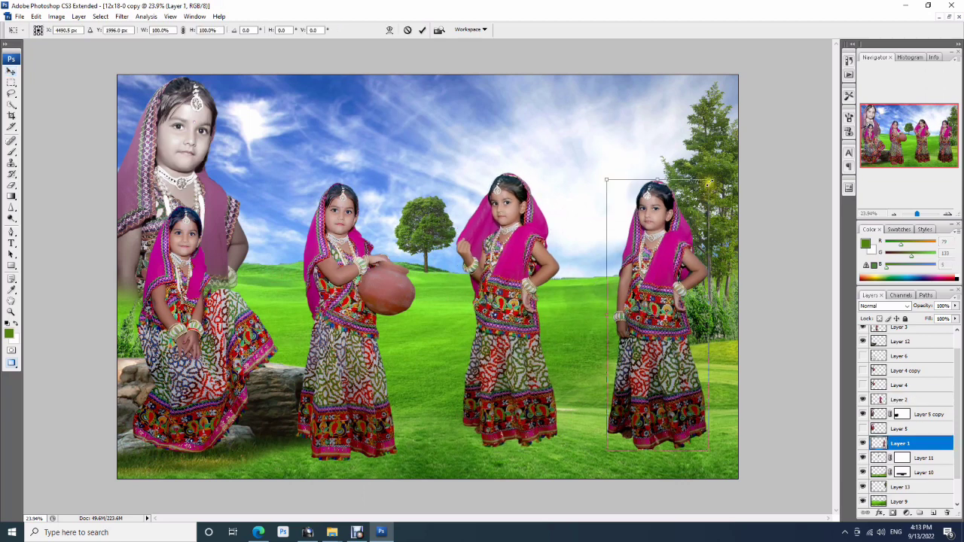
- Enlarge the fourth girl to about 111% and the third girl slightly, then open the Downloads folder
{"action": "left_click_drag", "start_coordinate": [708, 178], "coordinate": [718, 148]}
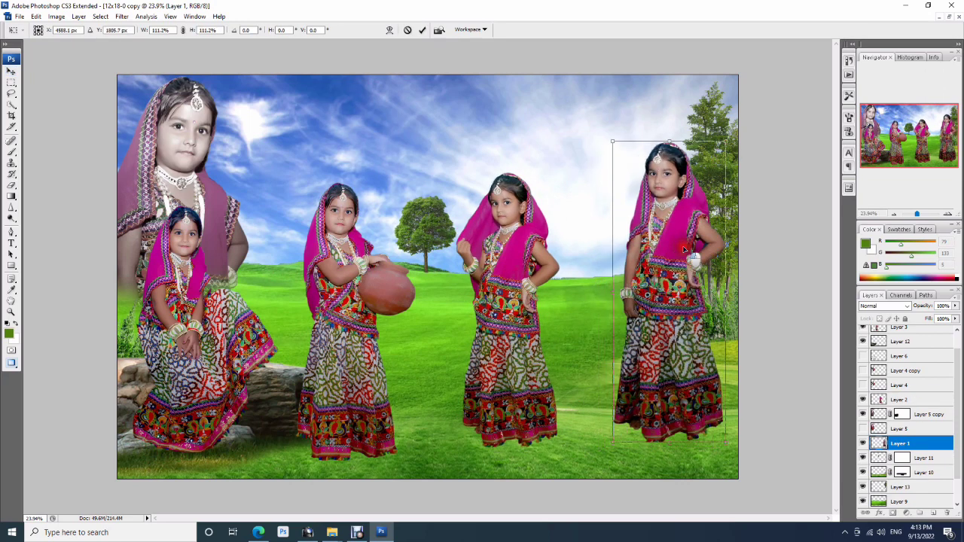
{"action": "key", "text": "Return"}
{"action": "left_click", "coordinate": [490, 269], "text": "ctrl"}
{"action": "key", "text": "ctrl+t"}
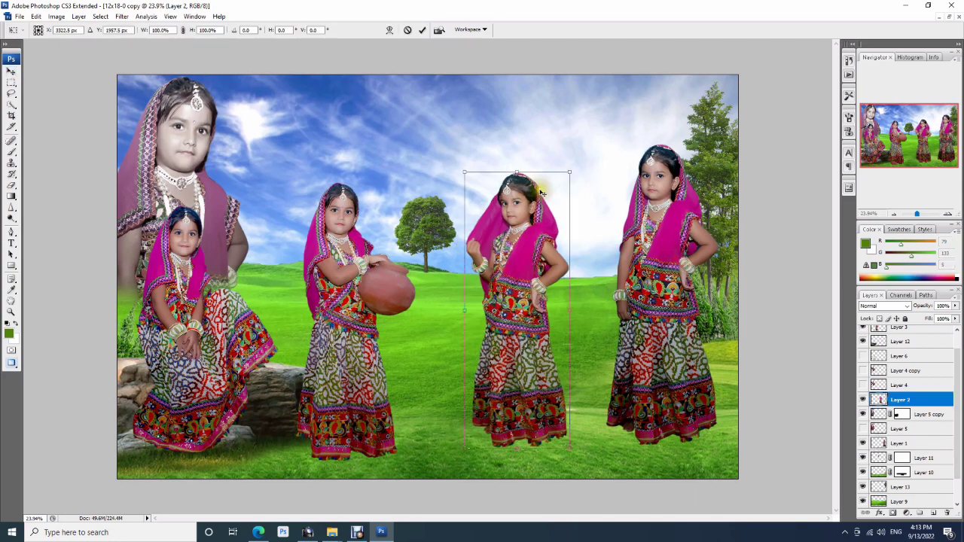
{"action": "left_click_drag", "start_coordinate": [566, 170], "coordinate": [577, 164]}
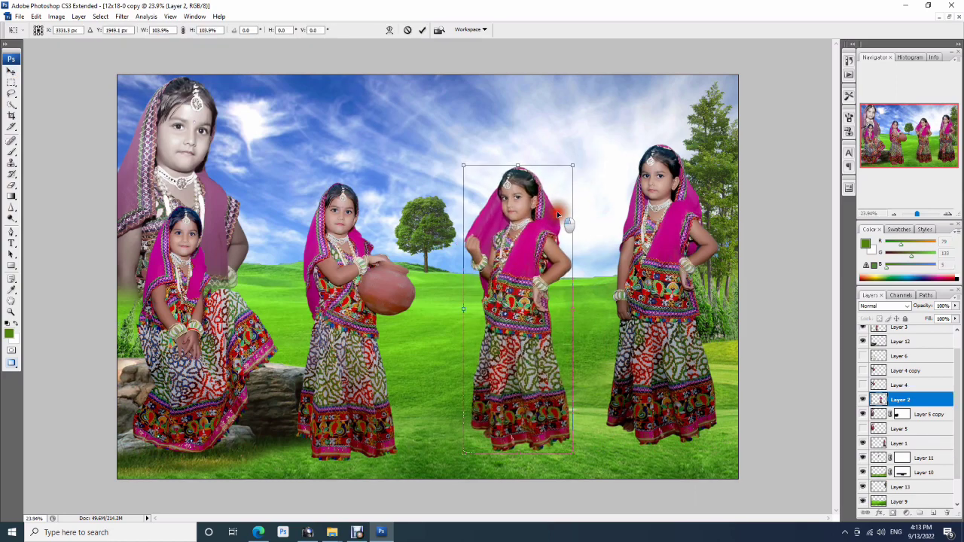
{"action": "key", "text": "Return"}
{"action": "key", "text": "ctrl+o"}
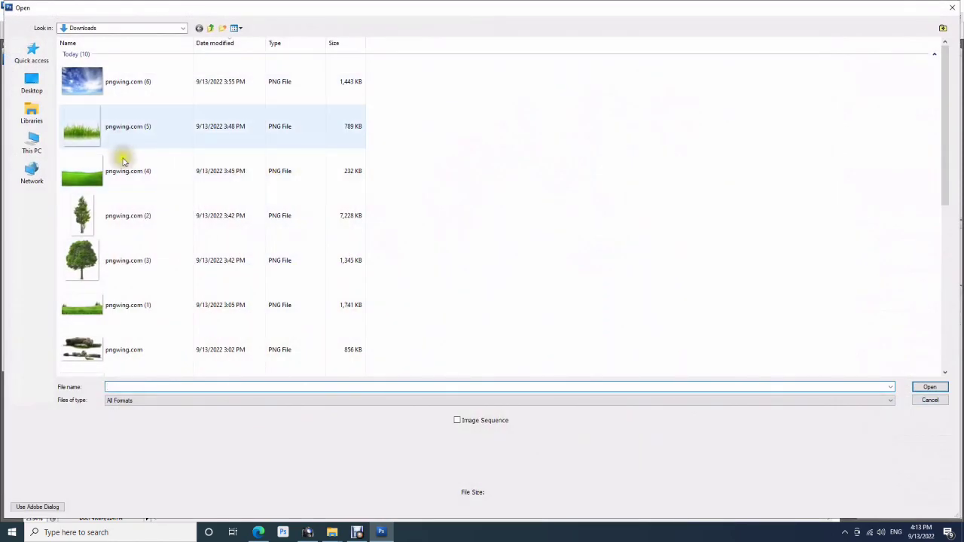
- Paste the grass from pngwing.com (5) at the bottom-left corner as the front-most layer
{"action": "double_click", "coordinate": [123, 133]}
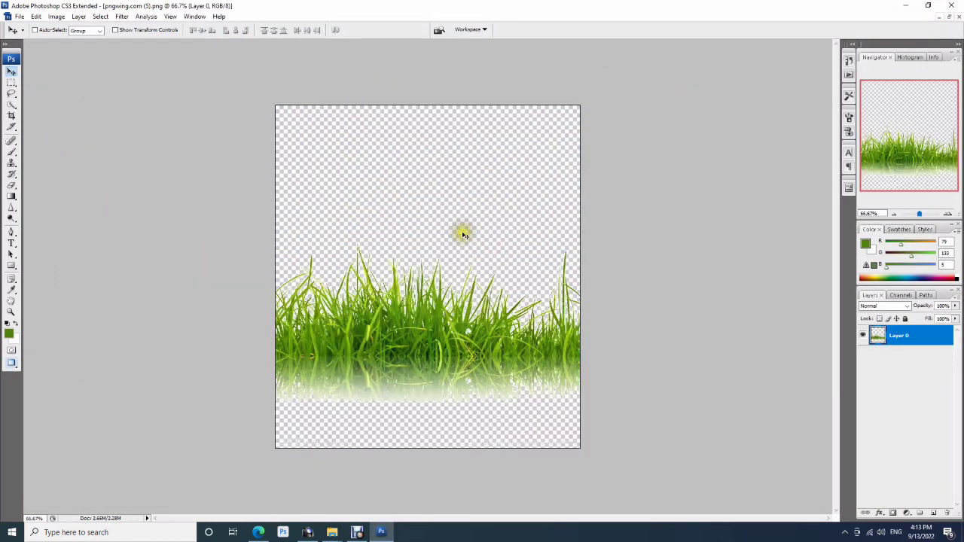
{"action": "key", "text": "ctrl+a"}
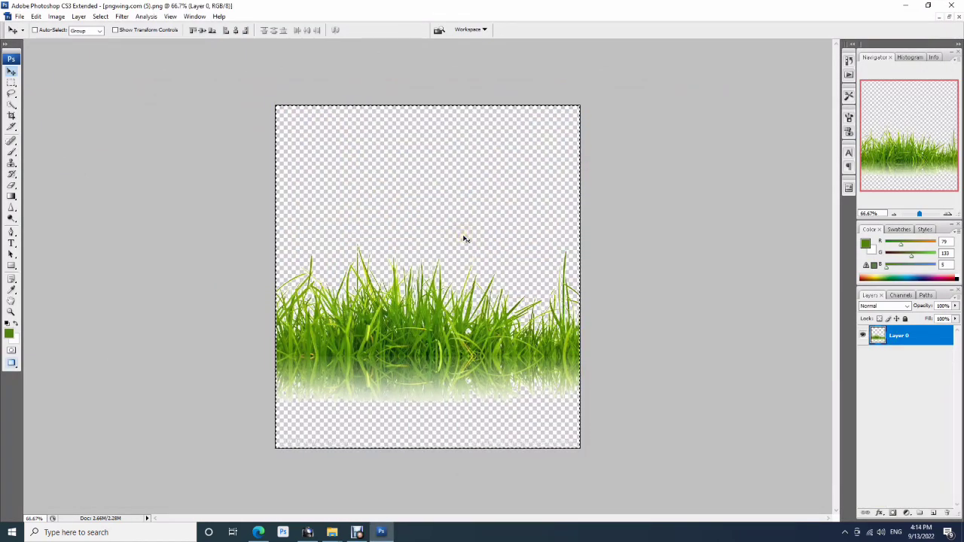
{"action": "key", "text": "ctrl+c"}
{"action": "key", "text": "ctrl+Tab"}
{"action": "key", "text": "ctrl+v"}
{"action": "mouse_move", "coordinate": [472, 293]}
{"action": "left_mouse_down"}
{"action": "mouse_move", "coordinate": [237, 449]}
{"action": "mouse_move", "coordinate": [154, 467]}
{"action": "left_mouse_up"}
{"action": "key", "text": "ctrl+shift+bracketright"}
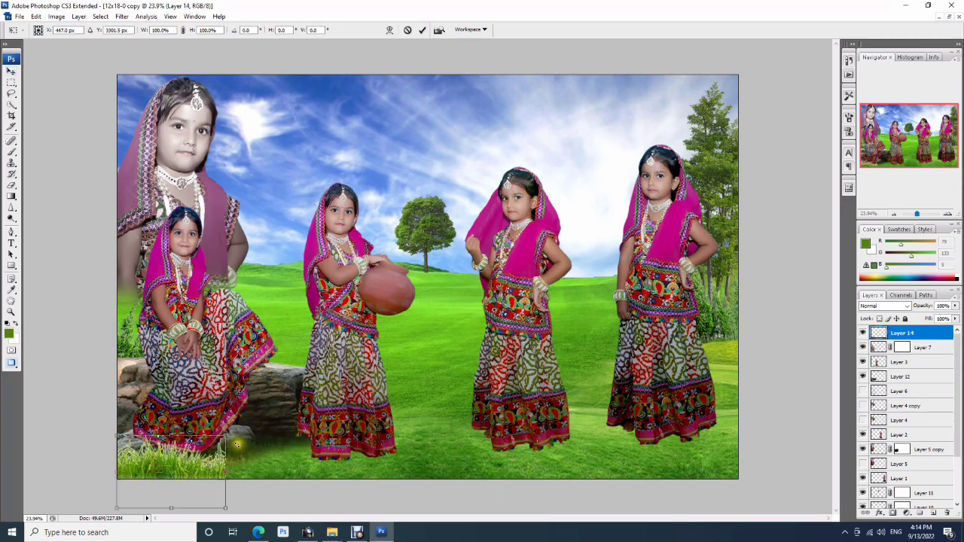
{"action": "left_click_drag", "start_coordinate": [154, 468], "coordinate": [150, 469]}
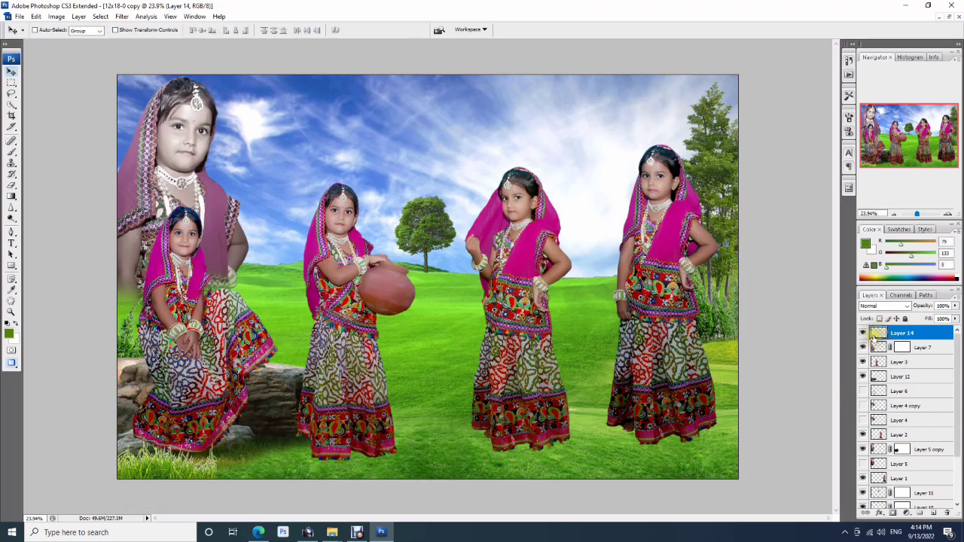
- Tint the foreground grass with a light olive-green wash at 20% brush opacity
{"action": "left_click", "coordinate": [879, 333], "text": "ctrl"}
{"action": "key", "text": "b"}
{"action": "left_click_drag", "start_coordinate": [247, 463], "coordinate": [138, 467]}
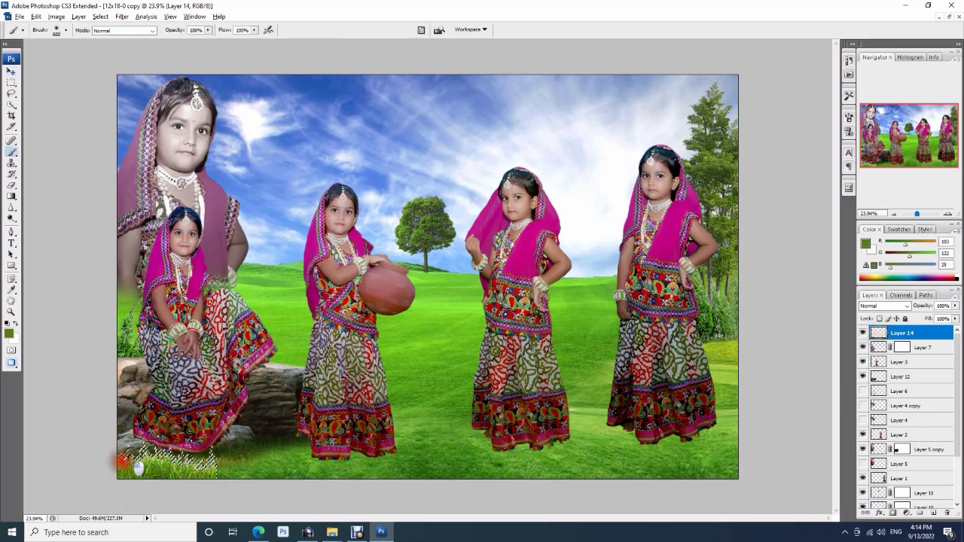
{"action": "key", "text": "ctrl+plus"}
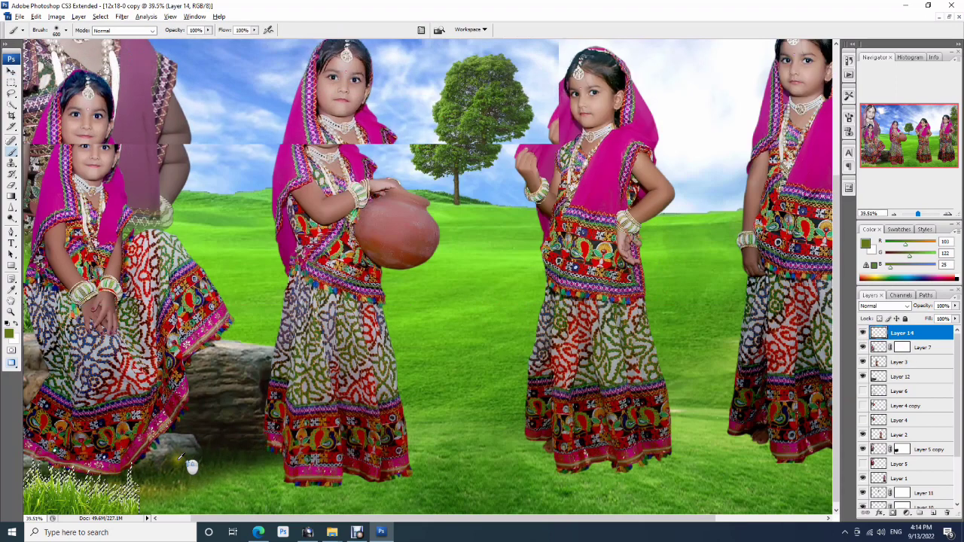
{"action": "key", "text": "ctrl+plus"}
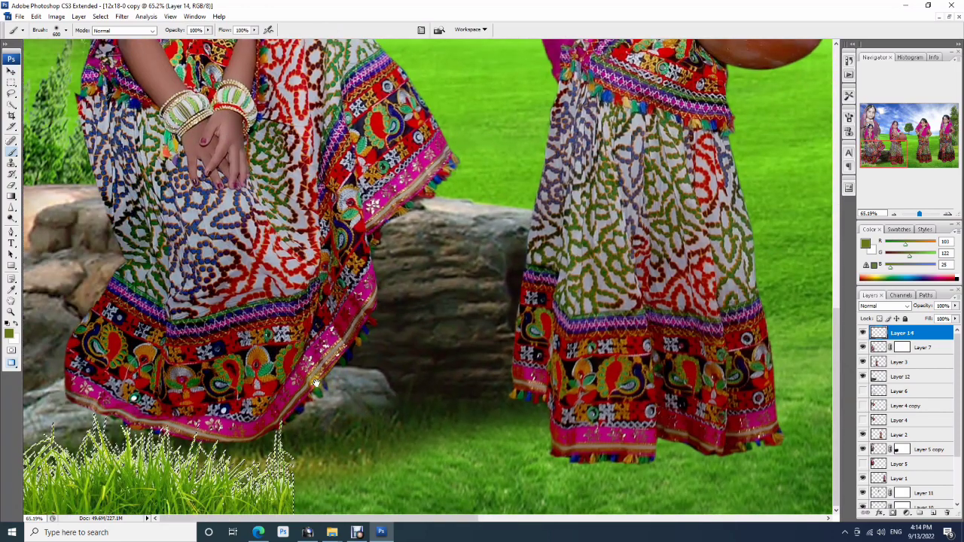
{"action": "key", "text": "f"}
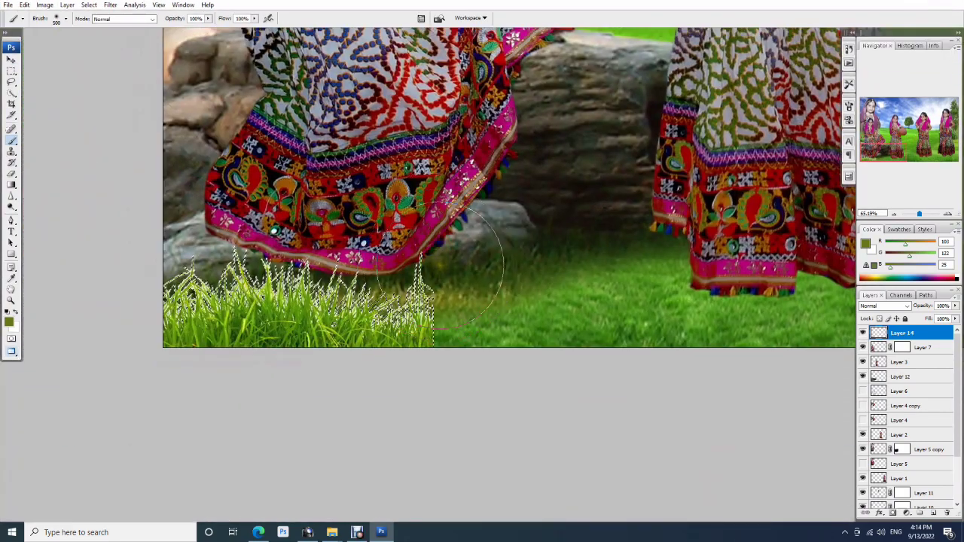
{"action": "key", "text": "n"}
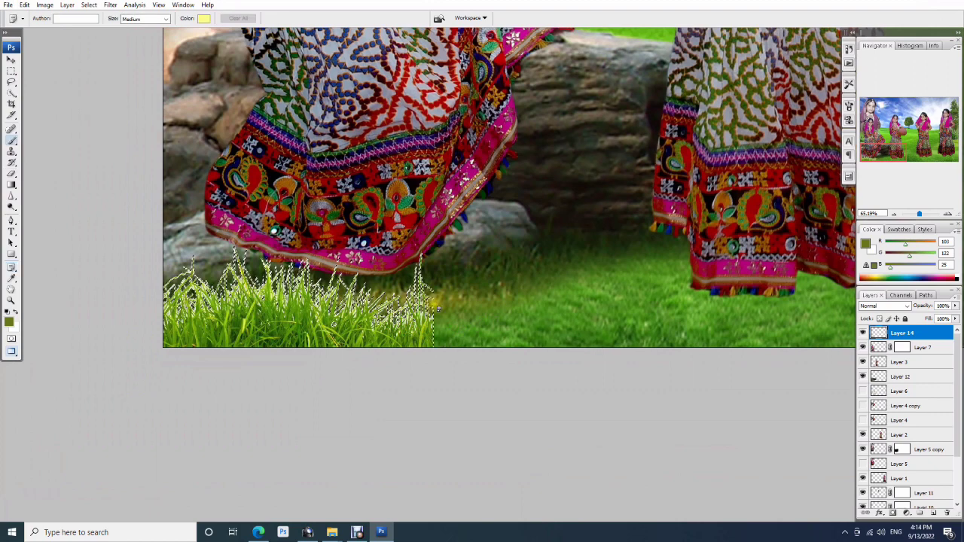
{"action": "key", "text": "b"}
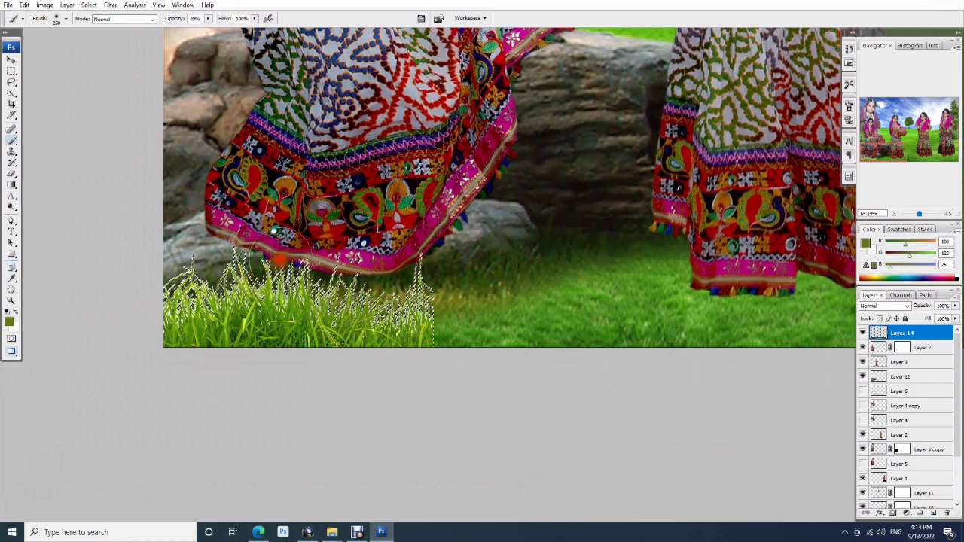
{"action": "left_click_drag", "start_coordinate": [279, 260], "coordinate": [454, 299]}
{"action": "left_click_drag", "start_coordinate": [314, 307], "coordinate": [369, 309]}
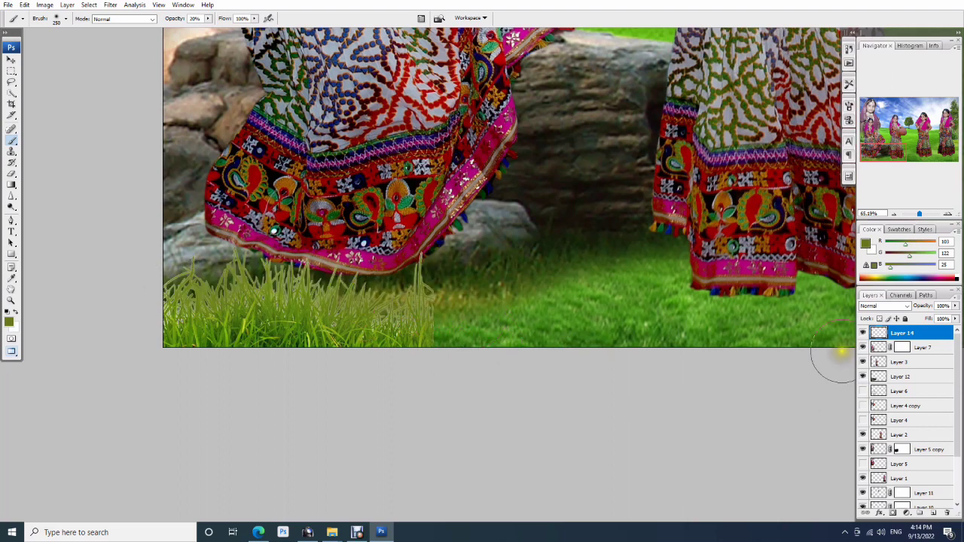
- Try Defringe on the grass layer's edges, then dismiss the setting
{"action": "key", "text": "alt+l"}
{"action": "key", "text": "Up"}
{"action": "key", "text": "Right"}
{"action": "key", "text": "Return"}
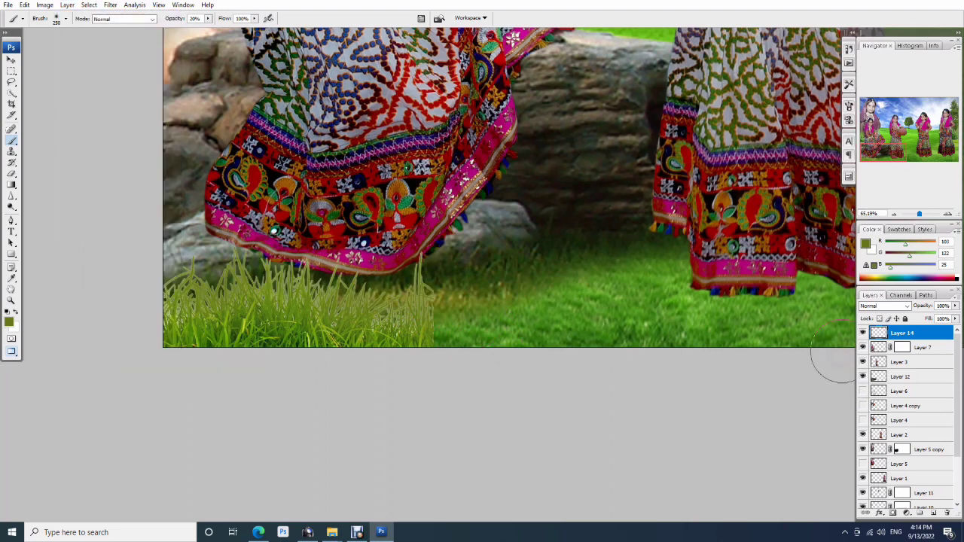
{"action": "key", "text": "Return"}
- Shift the grass copy right along the bottom and add a mask with black/white colours
{"action": "key", "text": "v"}
{"action": "mouse_move", "coordinate": [597, 336]}
{"action": "left_mouse_down"}
{"action": "mouse_move", "coordinate": [669, 332]}
{"action": "mouse_move", "coordinate": [595, 320]}
{"action": "left_mouse_up"}
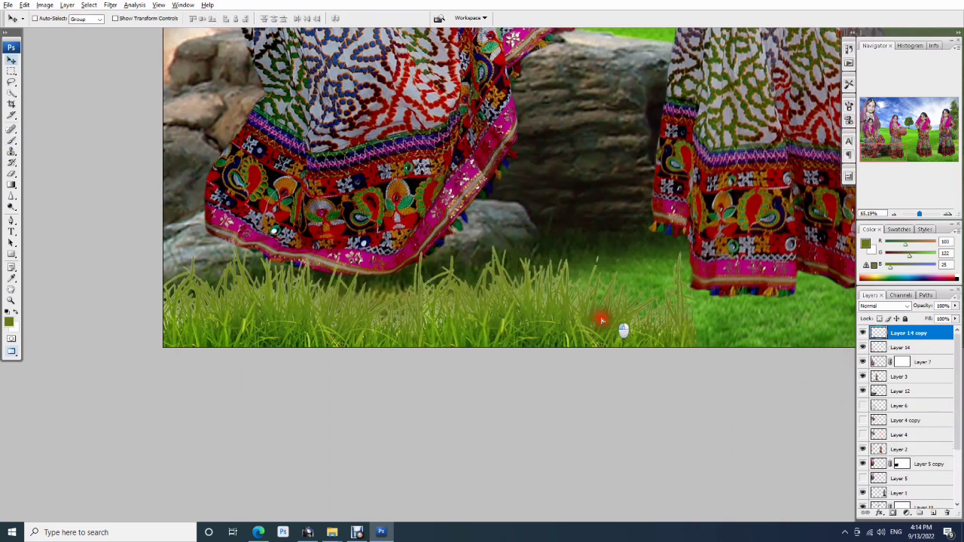
{"action": "left_click", "coordinate": [892, 513]}
{"action": "key", "text": "b"}
{"action": "key", "text": "d"}
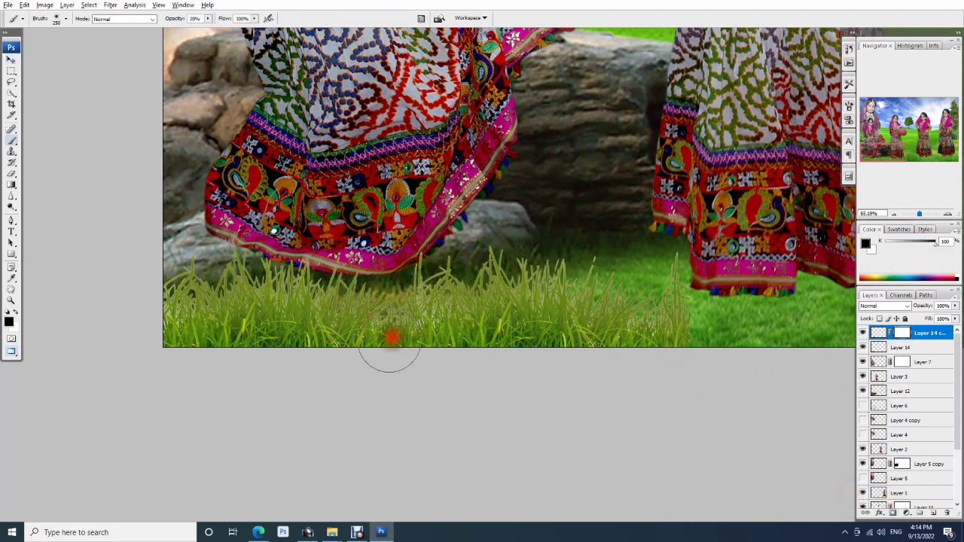
- Duplicate both grass layers into a new copy, slide it right, and add a mask
{"action": "left_click", "coordinate": [893, 347], "text": "shift"}
{"action": "key", "text": "ctrl+e"}
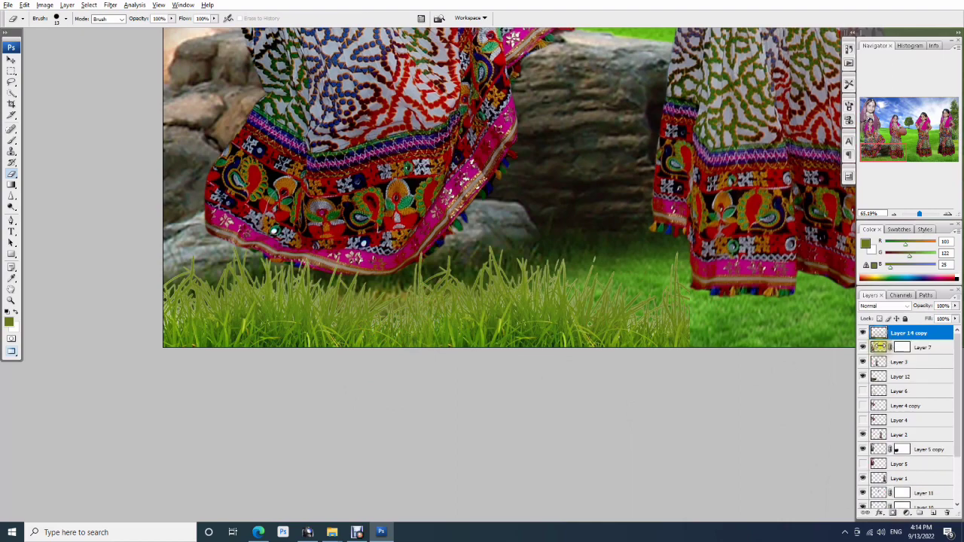
{"action": "key", "text": "v"}
{"action": "mouse_move", "coordinate": [328, 335]}
{"action": "left_mouse_down"}
{"action": "mouse_move", "coordinate": [641, 338]}
{"action": "mouse_move", "coordinate": [579, 341]}
{"action": "left_mouse_up"}
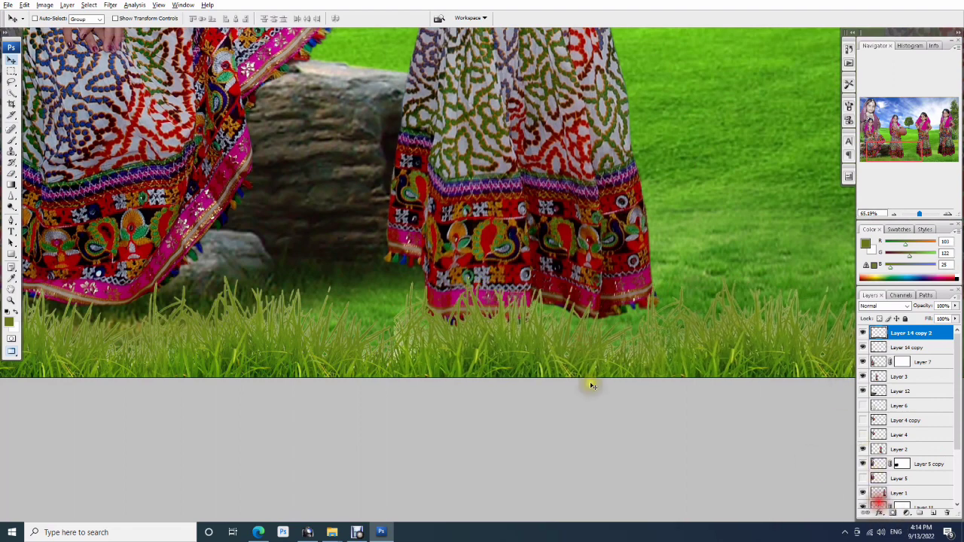
{"action": "key", "text": "b"}
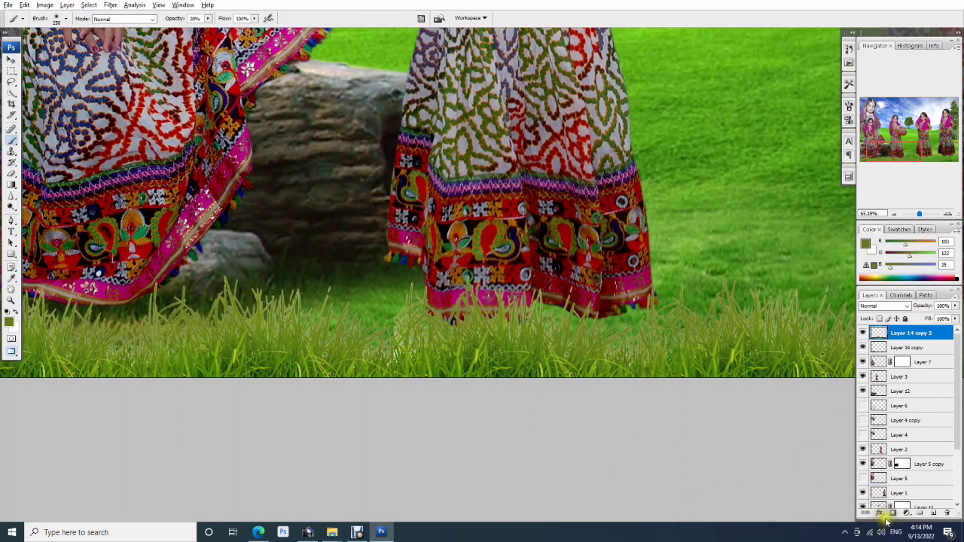
{"action": "left_click", "coordinate": [892, 513]}
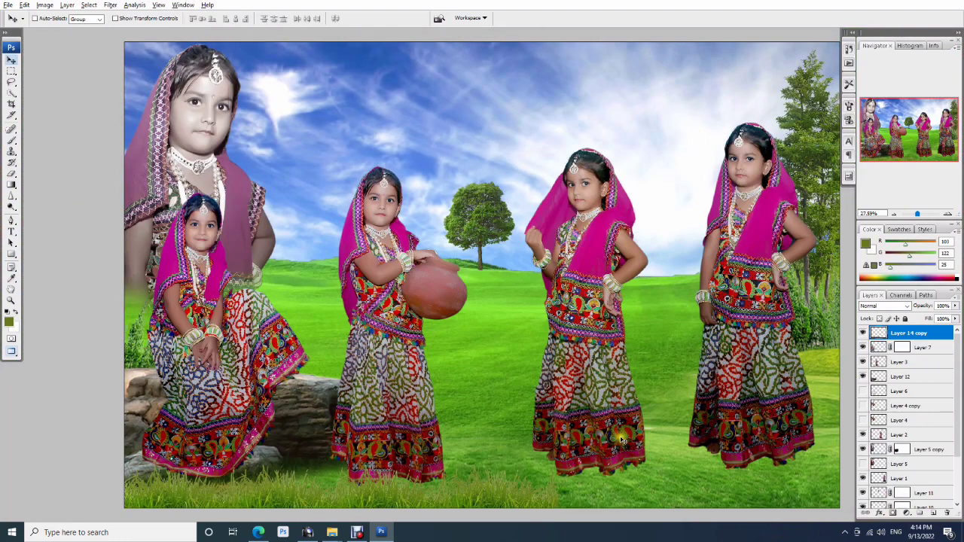
- Move Layer 10's green hills up and nudge the Layer 14 copy grass slightly
{"action": "scroll", "coordinate": [623, 439], "scroll_direction": "down", "scroll_amount": 3}
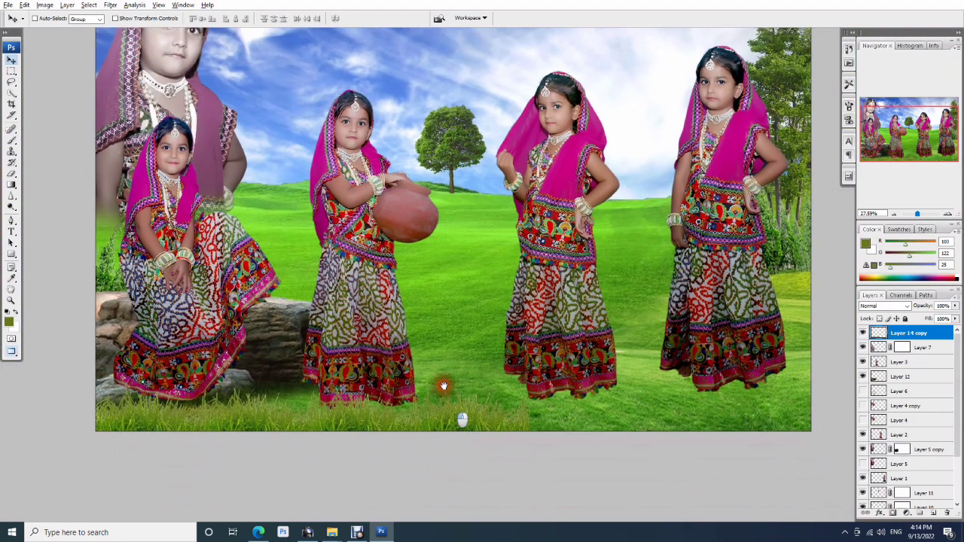
{"action": "left_click", "coordinate": [582, 354]}
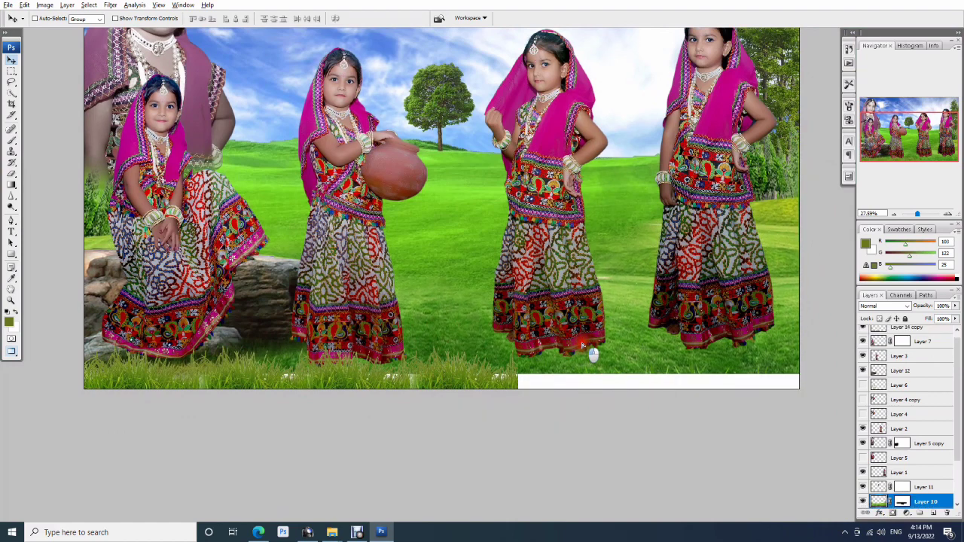
{"action": "mouse_move", "coordinate": [582, 354]}
{"action": "left_mouse_down"}
{"action": "mouse_move", "coordinate": [633, 307]}
{"action": "mouse_move", "coordinate": [591, 351]}
{"action": "left_mouse_up"}
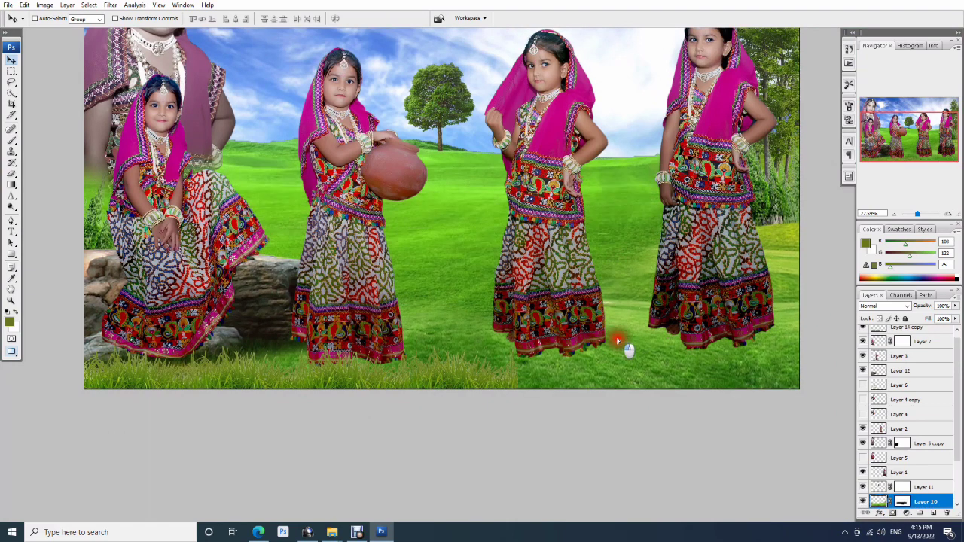
{"action": "left_click", "coordinate": [482, 385], "text": "ctrl"}
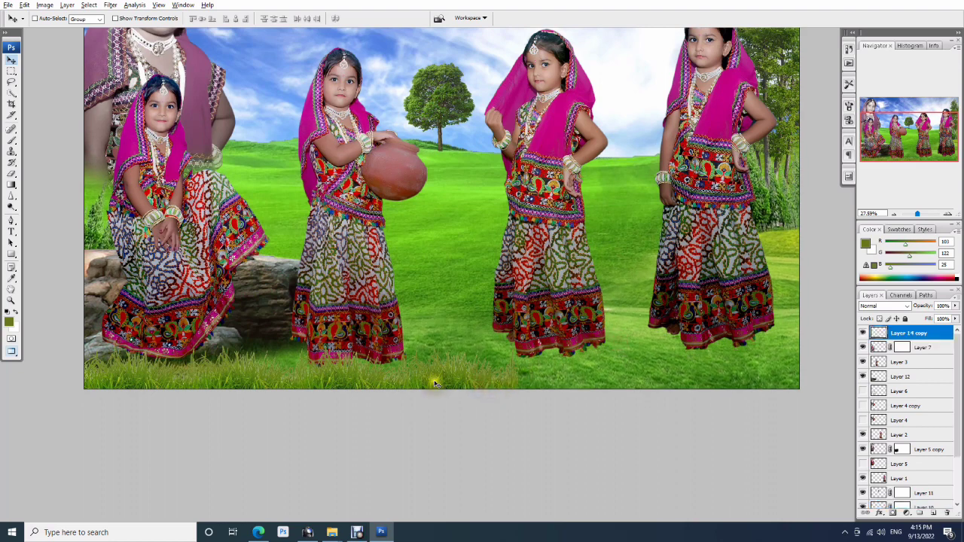
{"action": "left_click_drag", "start_coordinate": [435, 385], "coordinate": [435, 390]}
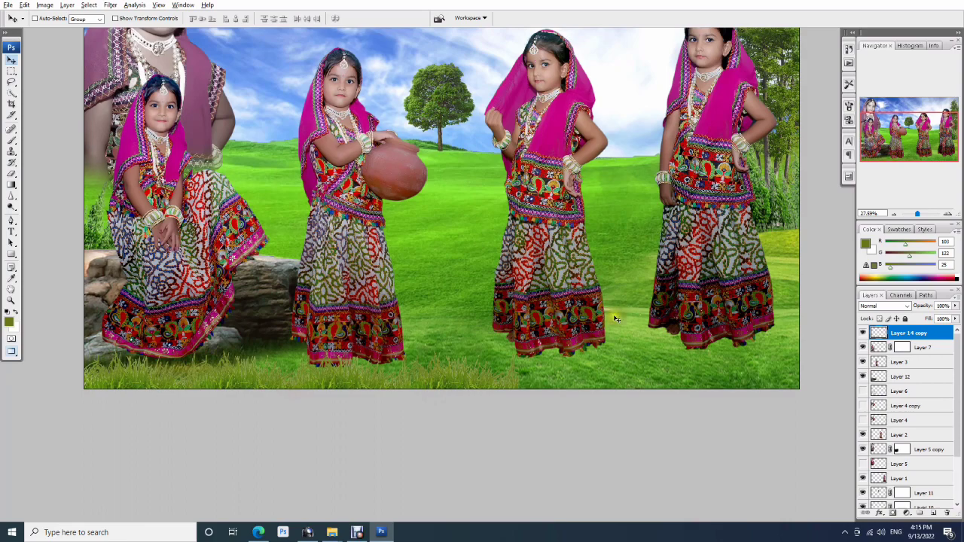
- Recentre the whole image in view and close the 12x18-0 copy document
{"action": "left_click_drag", "start_coordinate": [371, 211], "coordinate": [373, 304]}
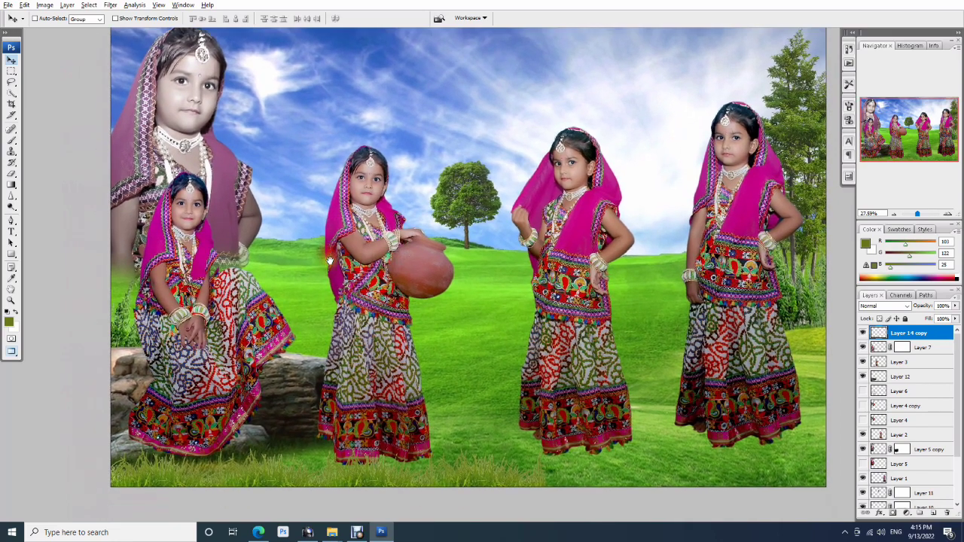
{"action": "mouse_move", "coordinate": [394, 285]}
{"action": "left_mouse_down"}
{"action": "mouse_move", "coordinate": [330, 264]}
{"action": "mouse_move", "coordinate": [344, 273]}
{"action": "left_mouse_up"}
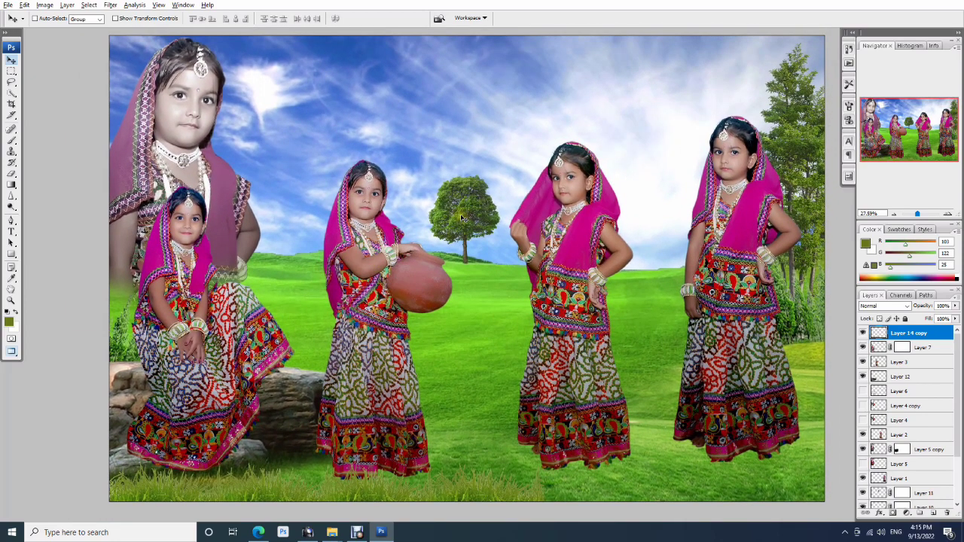
{"action": "key", "text": "ctrl+w"}
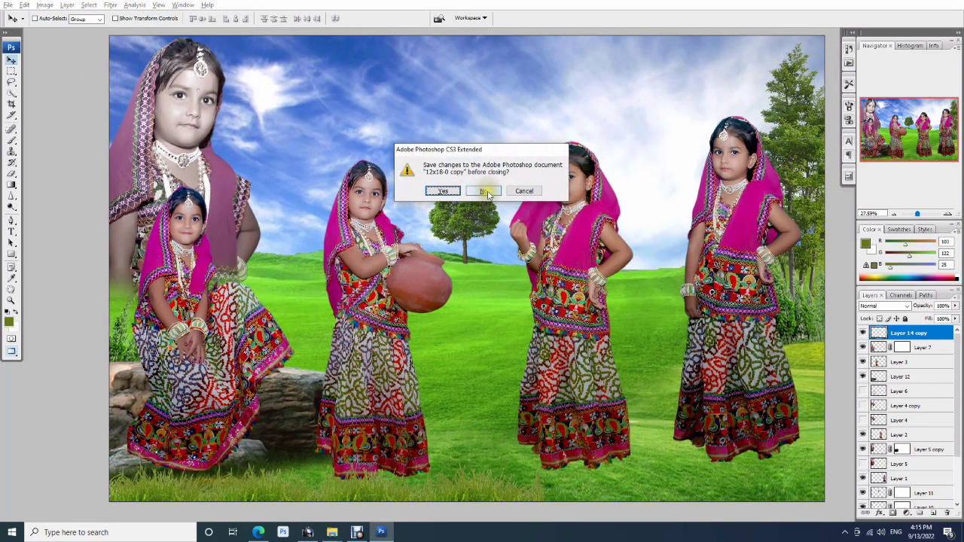
- Discard the copy's changes and open 12x18-0.psd from D:\AJAY\Main
{"action": "left_click", "coordinate": [486, 191]}
{"action": "double_click", "coordinate": [488, 190]}
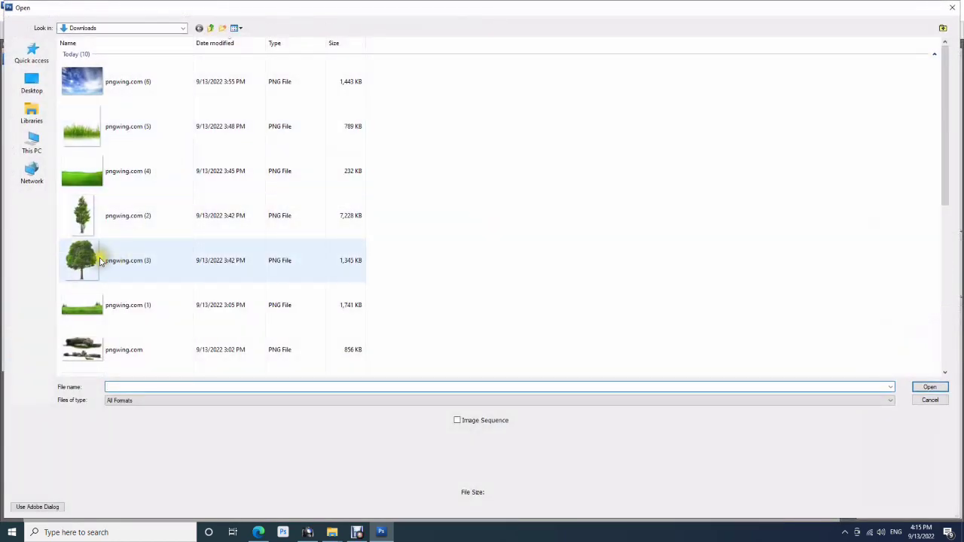
{"action": "left_click", "coordinate": [33, 143]}
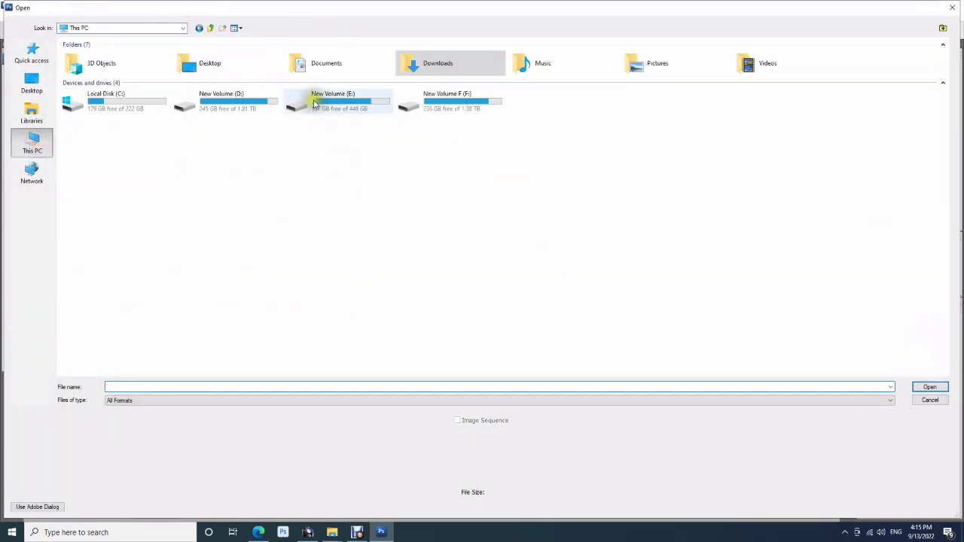
{"action": "double_click", "coordinate": [258, 100]}
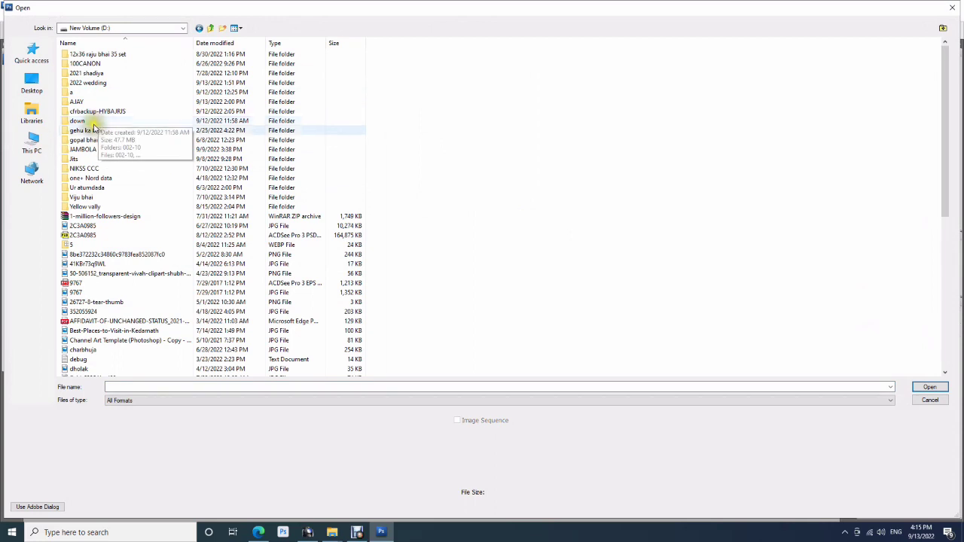
{"action": "double_click", "coordinate": [81, 102]}
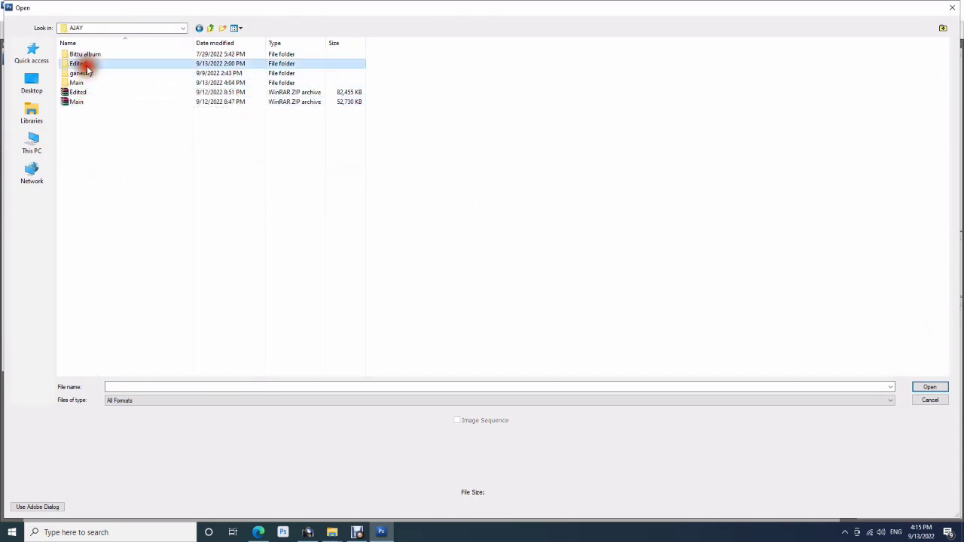
{"action": "double_click", "coordinate": [84, 64]}
{"action": "key", "text": "BackSpace"}
{"action": "double_click", "coordinate": [85, 82]}
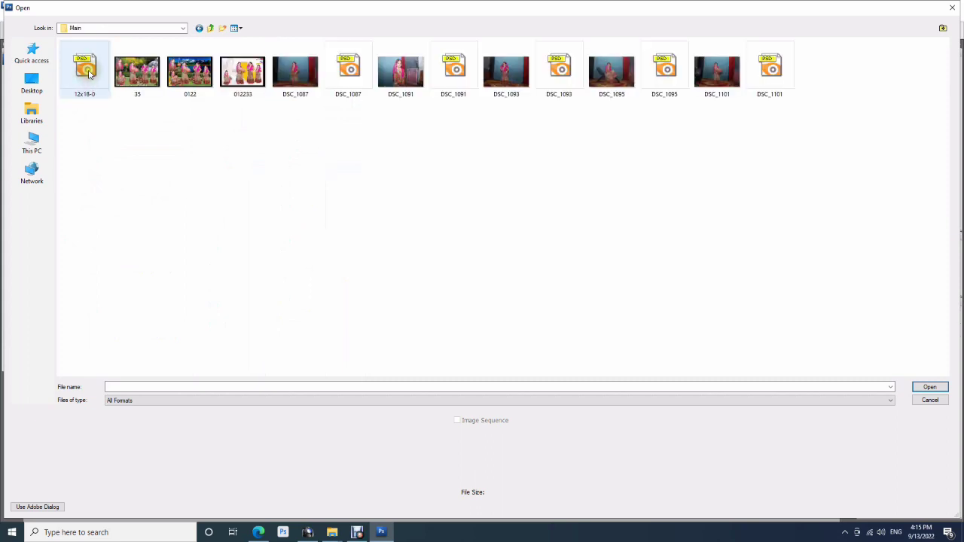
{"action": "double_click", "coordinate": [88, 72]}
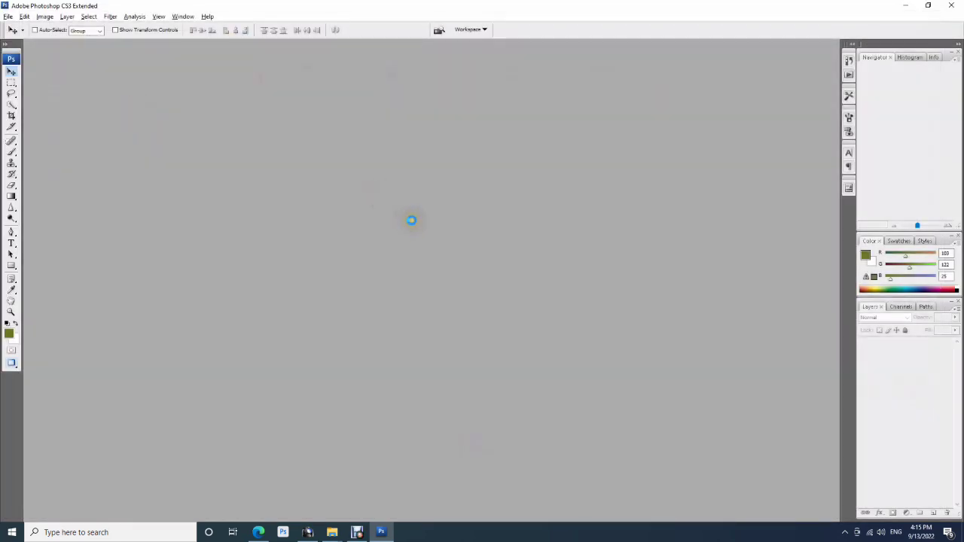
- Fit the image to screen with panels hidden and step back through earlier history states
{"action": "key", "text": "Tab"}
{"action": "key", "text": "ctrl+0"}
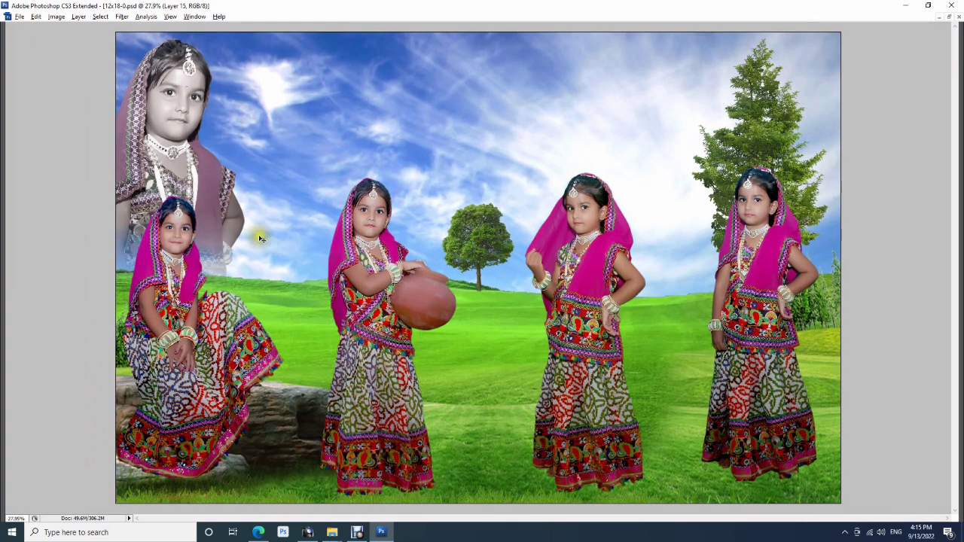
{"action": "key", "text": "ctrl+alt+z"}
{"action": "key", "text": "ctrl+alt+z"}
{"action": "key", "text": "ctrl+alt+z"}
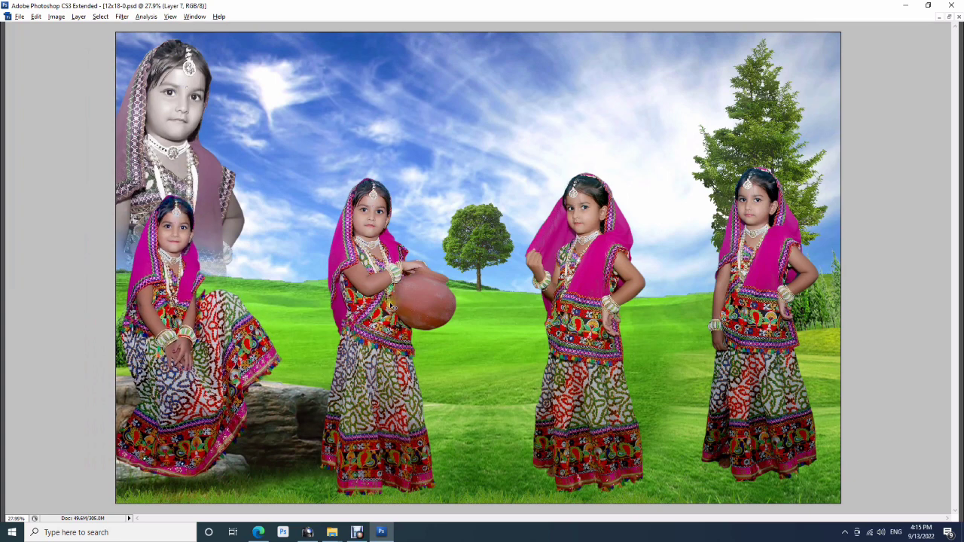
{"action": "key", "text": "ctrl+alt+z"}
{"action": "key", "text": "ctrl+alt+z"}
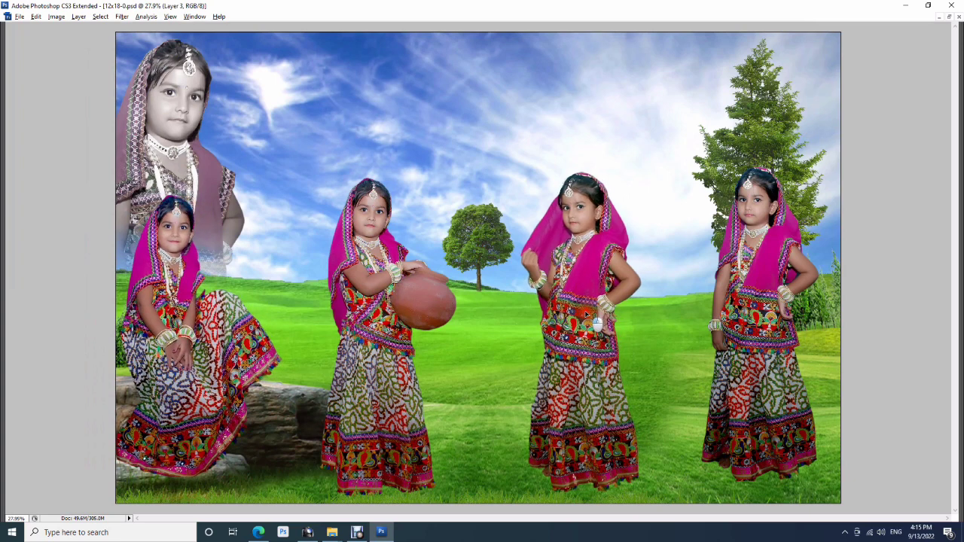
{"action": "key", "text": "ctrl+alt+z"}
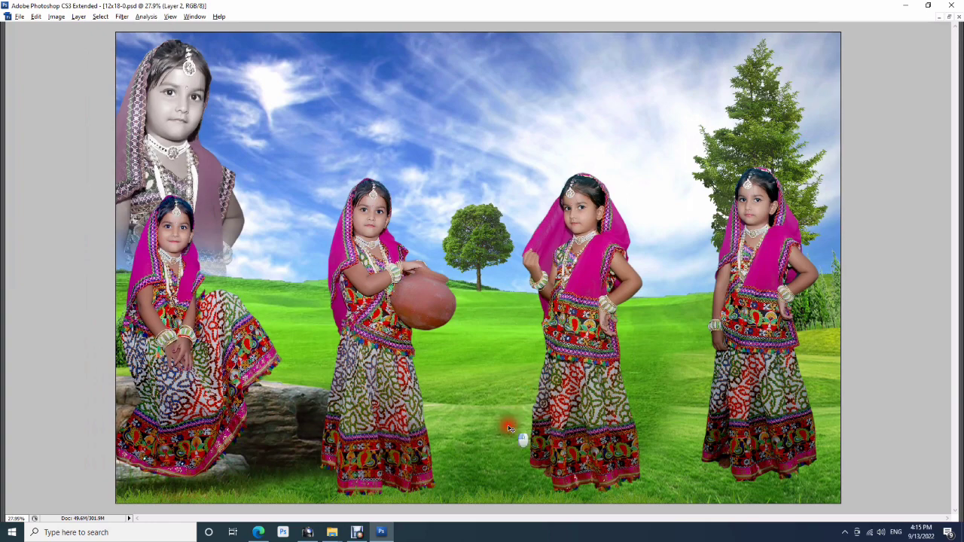
{"action": "key", "text": "Tab"}
{"action": "key", "text": "ctrl+alt+z"}
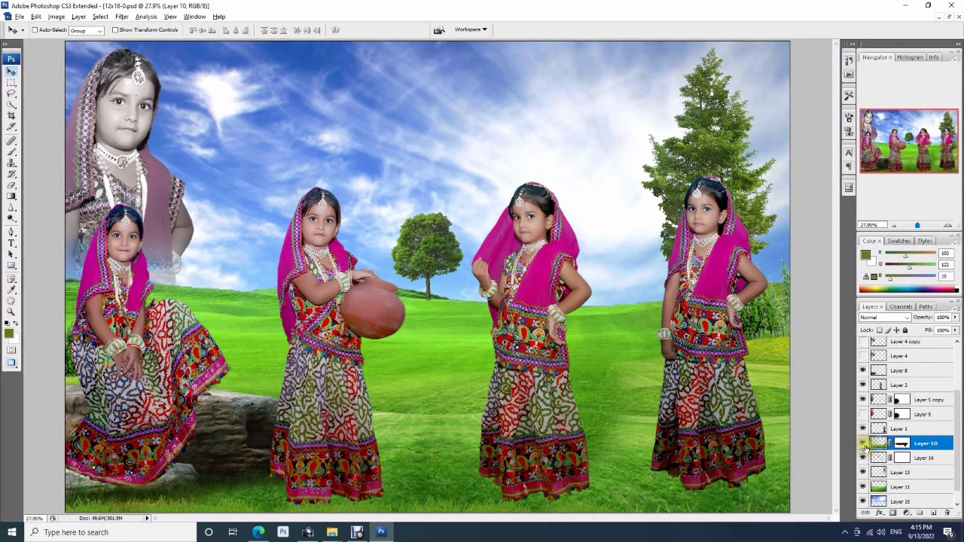
- Toggle Layer 10's visibility to check it, then target its mask with the Brush
{"action": "left_click", "coordinate": [863, 444]}
{"action": "left_click", "coordinate": [863, 443]}
{"action": "left_click", "coordinate": [901, 445]}
{"action": "key", "text": "b"}
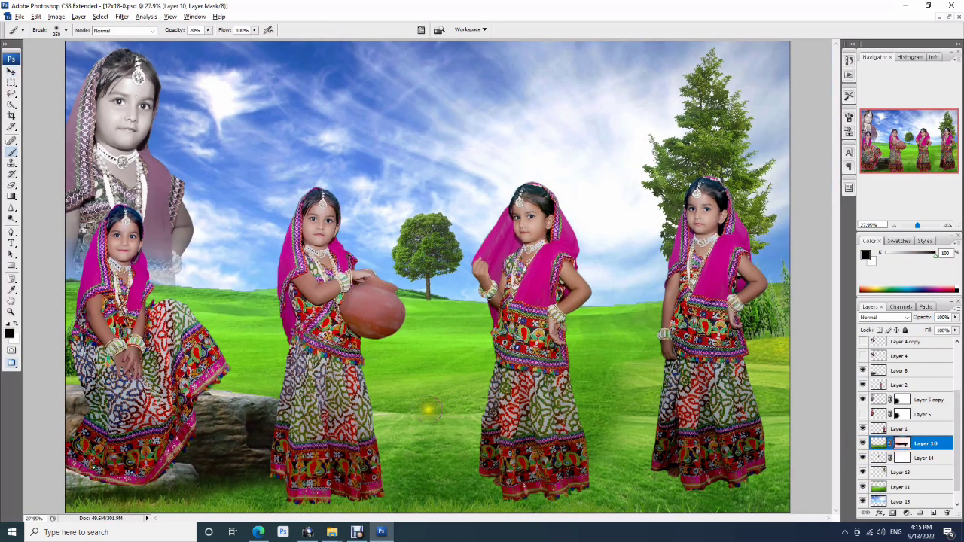
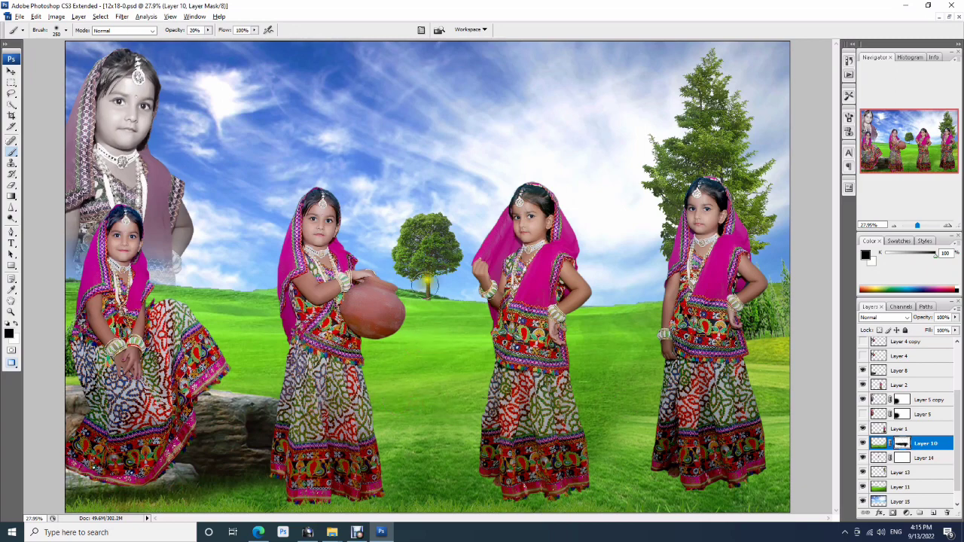
- Hide the toolbox, options bar and panels so the girls composite fills the workspace
{"action": "key", "text": "Tab"}
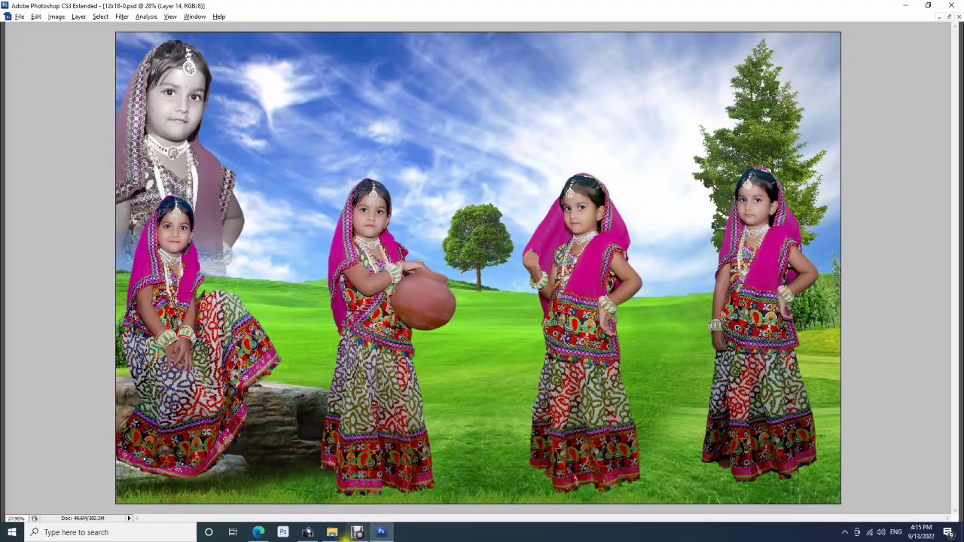
- In Edge, search Bing for 'krishna matki'
{"action": "left_click", "coordinate": [254, 533]}
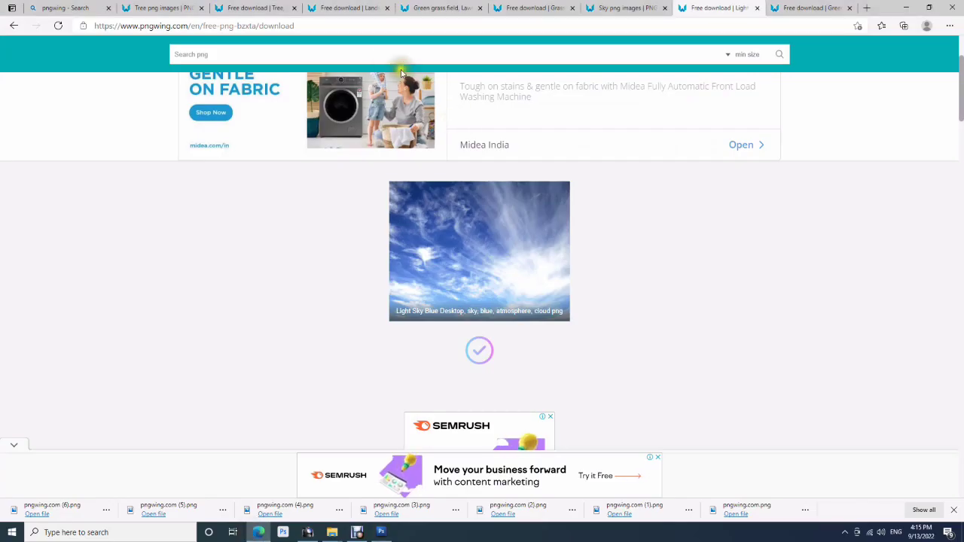
{"action": "left_click", "coordinate": [369, 56]}
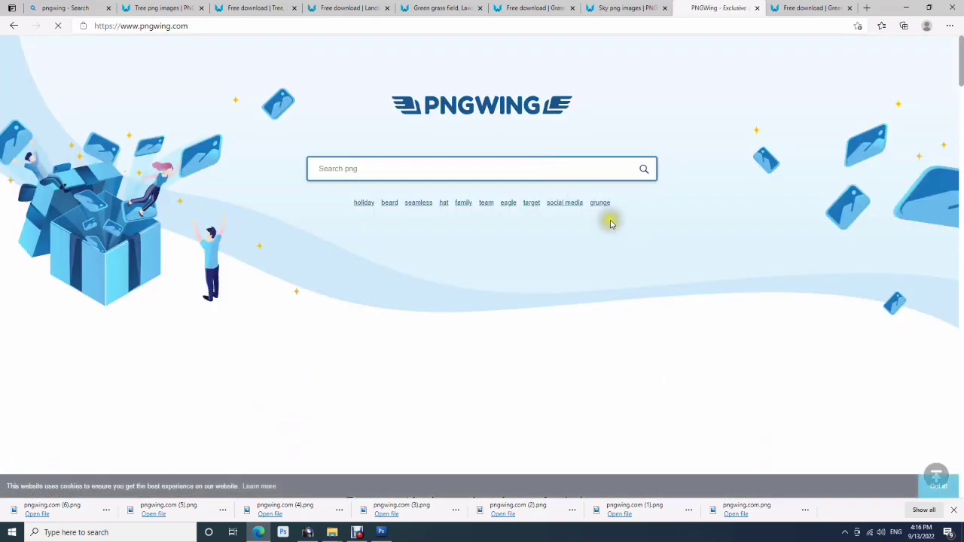
{"action": "middle_click", "coordinate": [433, 188]}
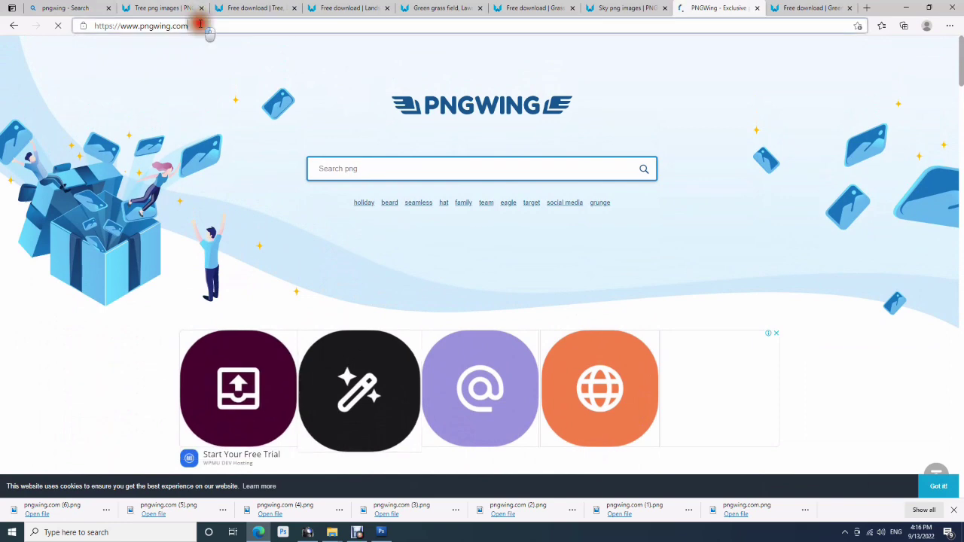
{"action": "left_click", "coordinate": [201, 24]}
{"action": "left_click", "coordinate": [68, 8]}
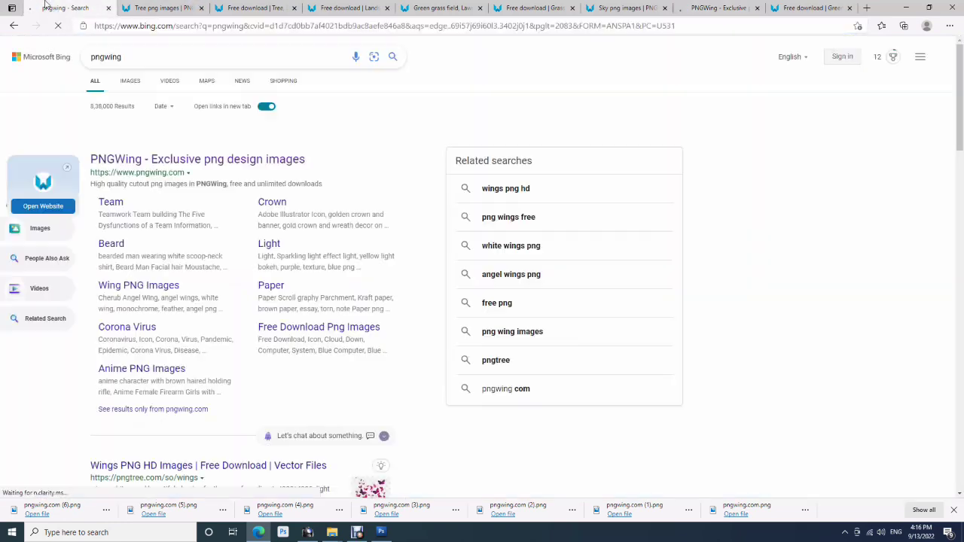
{"action": "left_click", "coordinate": [133, 60]}
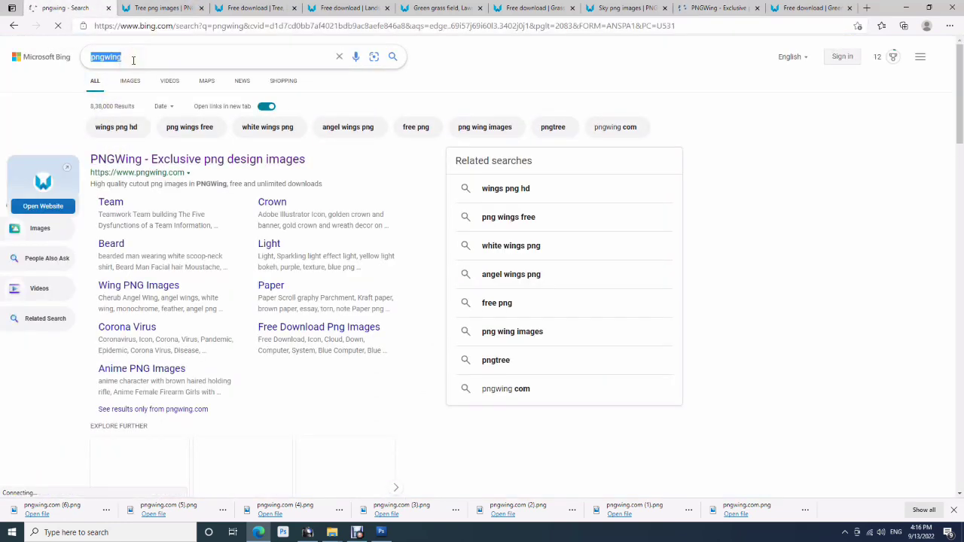
{"action": "type", "text": "krishna matki"}
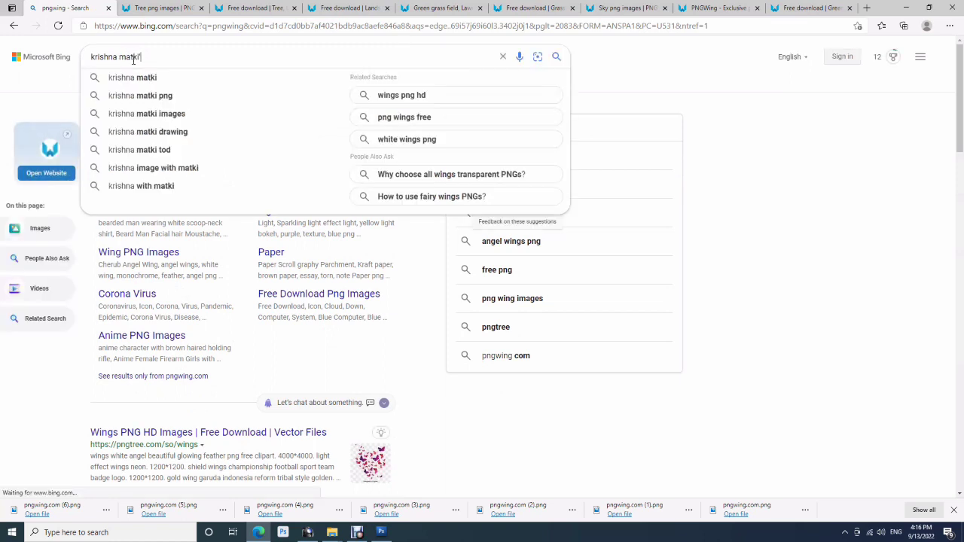
{"action": "key", "text": "Return"}
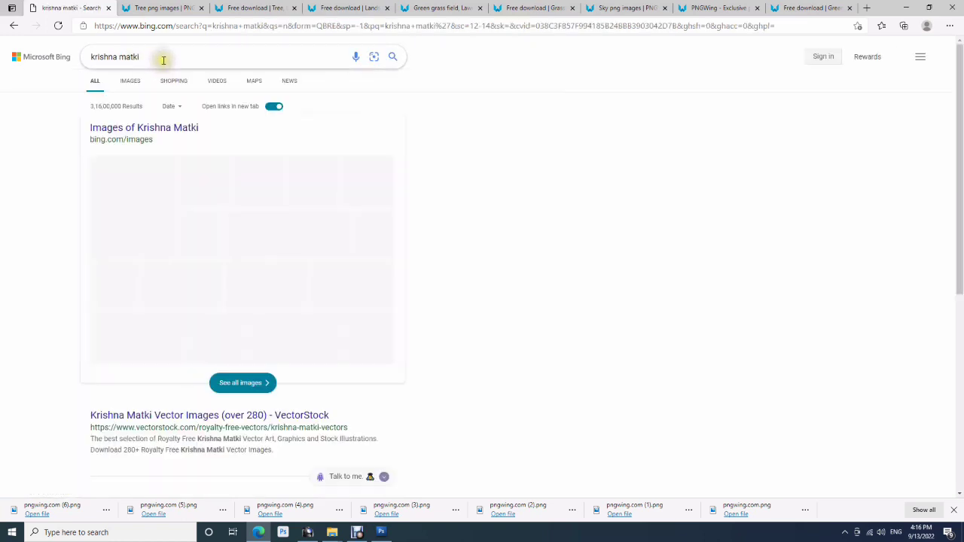
- Refine the search to 'krishna matki png', open the first result, and return to Photoshop
{"action": "left_click", "coordinate": [160, 57]}
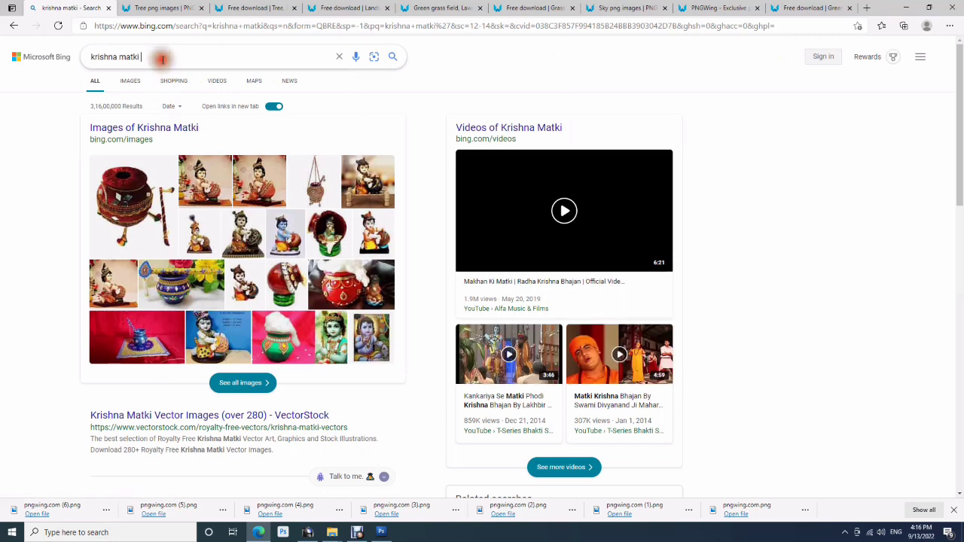
{"action": "type", "text": "png"}
{"action": "key", "text": "Return"}
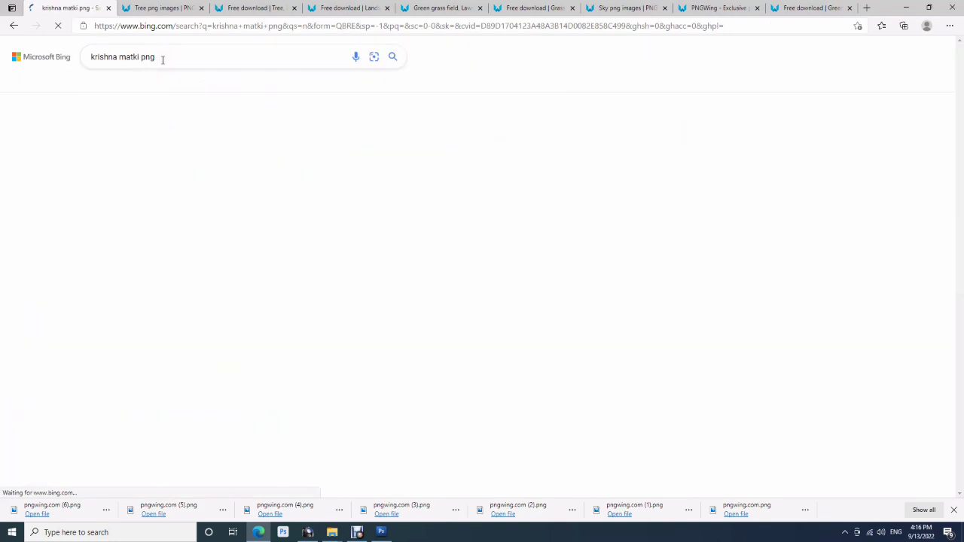
{"action": "left_click", "coordinate": [166, 435]}
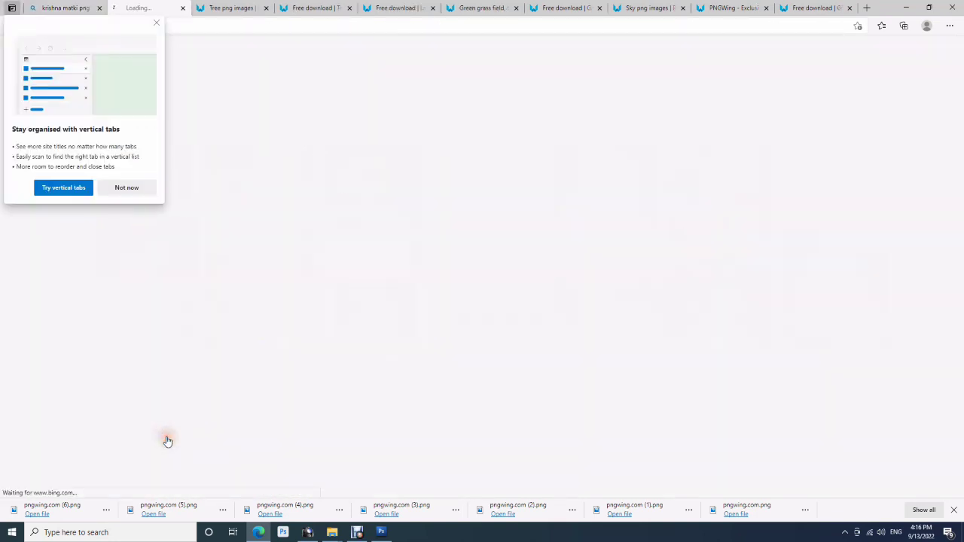
{"action": "left_click", "coordinate": [127, 194]}
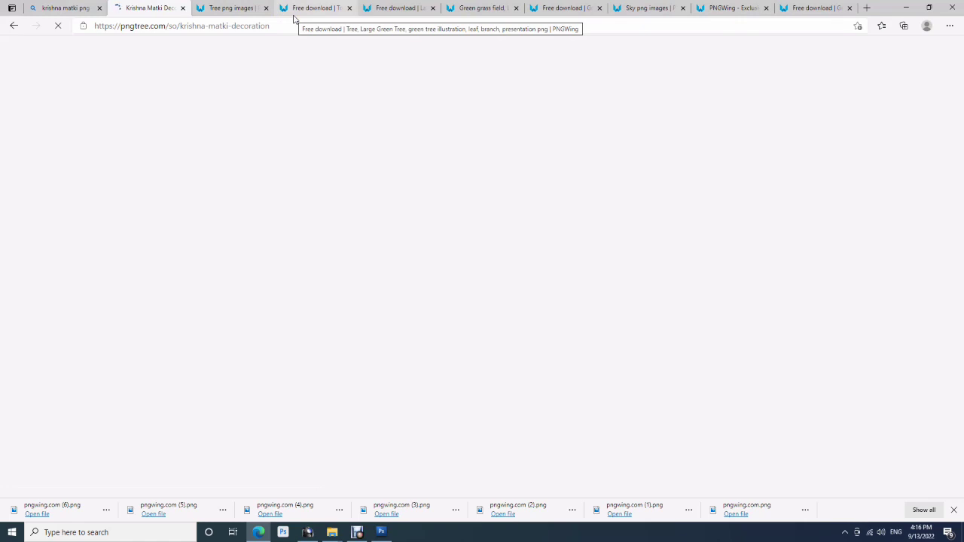
{"action": "left_click", "coordinate": [357, 532]}
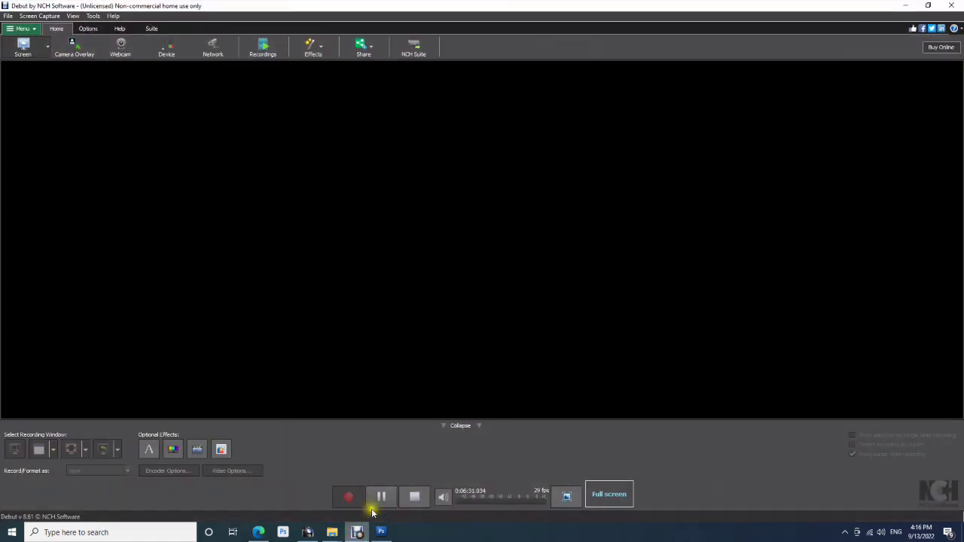
{"action": "left_click", "coordinate": [382, 532]}
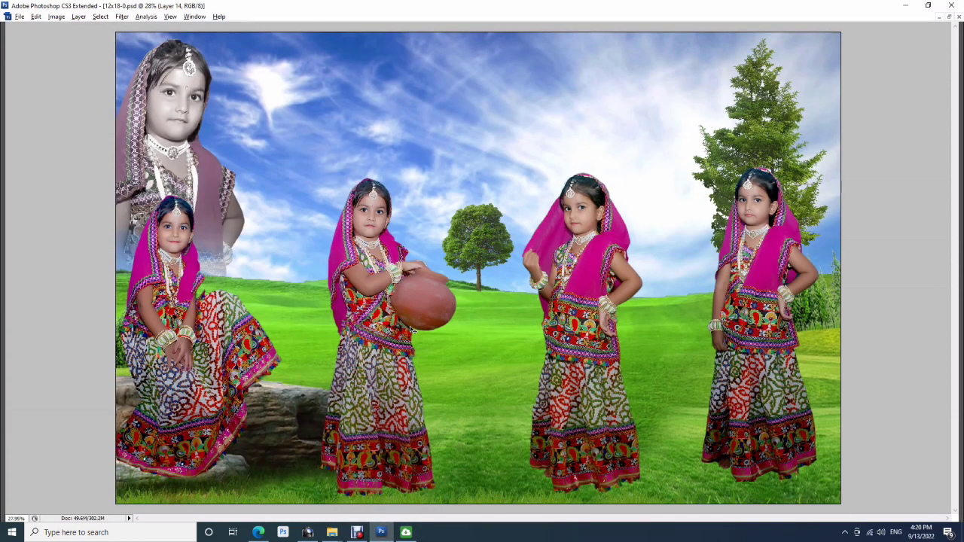
- Open pngwing.com (7) from the Downloads folder and marquee-select the large cow on the left
{"action": "key", "text": "ctrl+o"}
{"action": "left_click", "coordinate": [32, 83]}
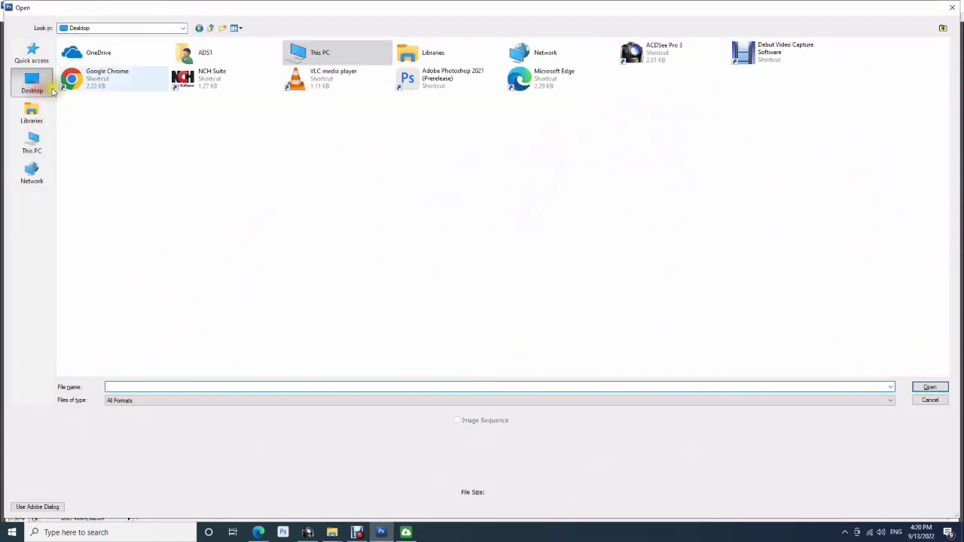
{"action": "double_click", "coordinate": [184, 54]}
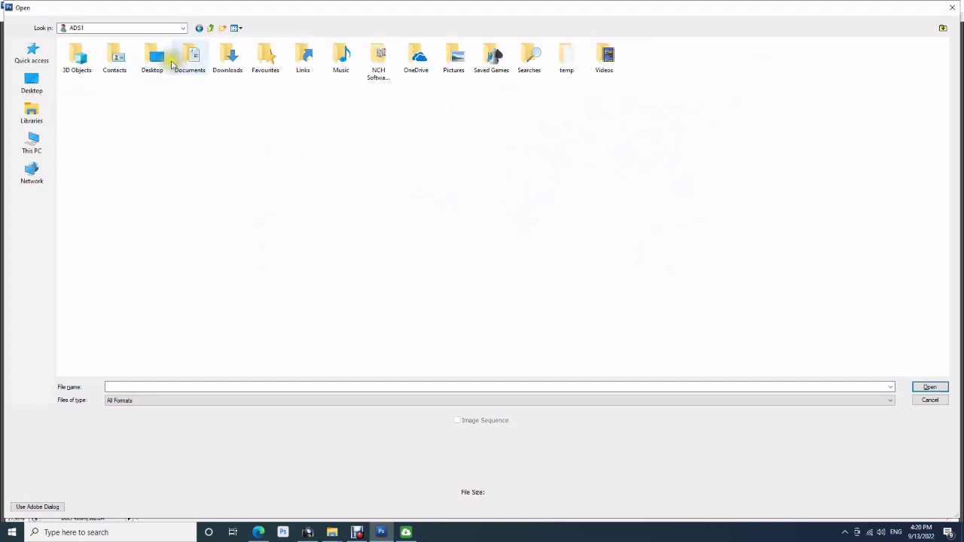
{"action": "double_click", "coordinate": [227, 59]}
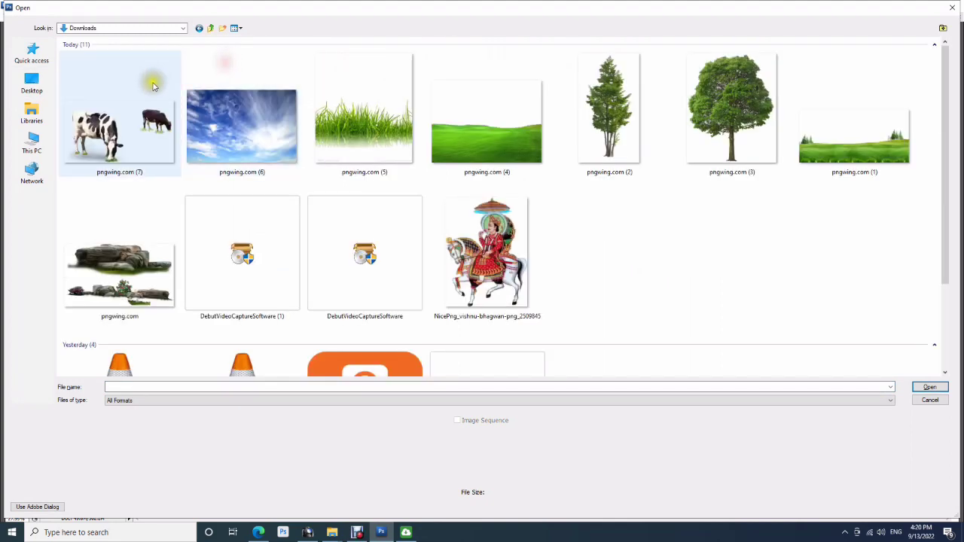
{"action": "double_click", "coordinate": [151, 120]}
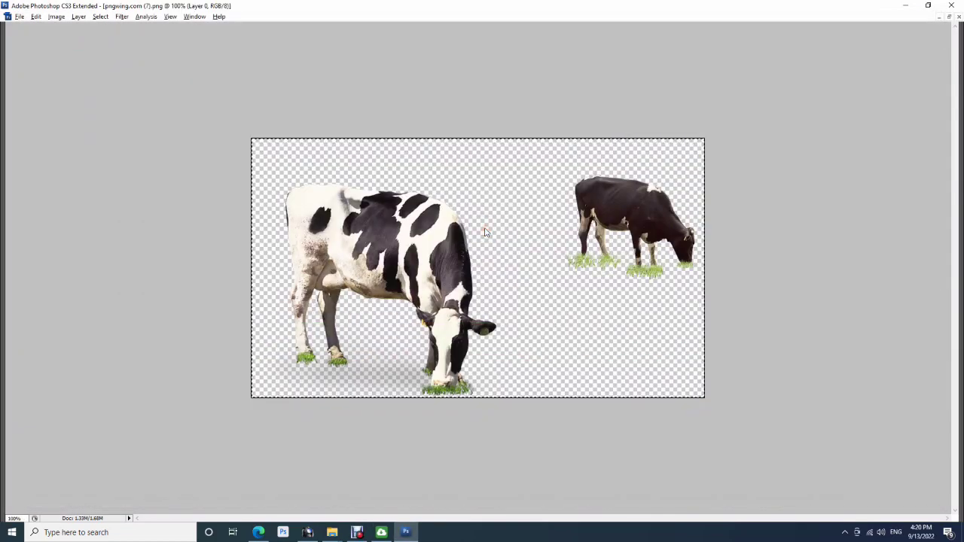
{"action": "mouse_move", "coordinate": [262, 173]}
{"action": "left_mouse_down"}
{"action": "mouse_move", "coordinate": [508, 388]}
{"action": "mouse_move", "coordinate": [494, 275]}
{"action": "mouse_move", "coordinate": [330, 298]}
{"action": "left_mouse_up"}
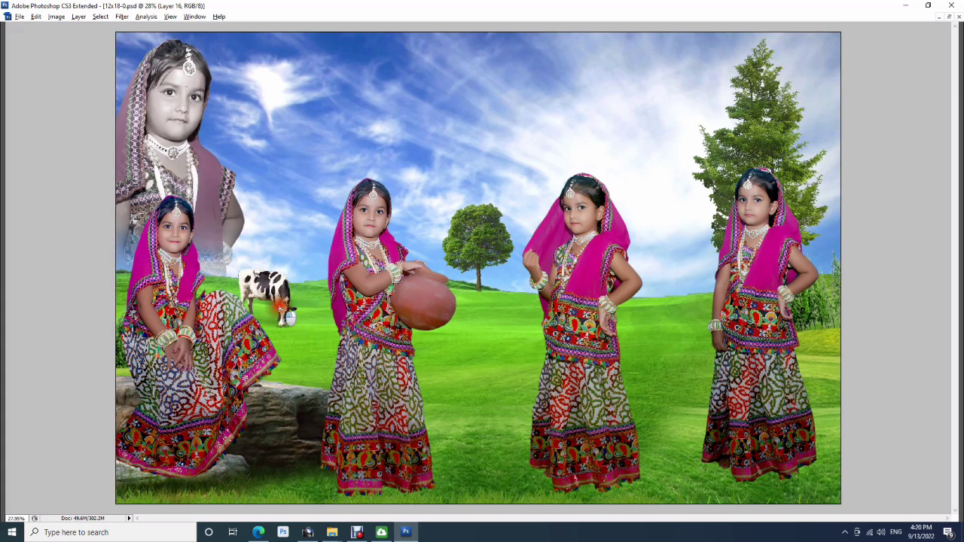
- Rescale the pasted cow, flip it horizontally, and place it beside the fourth girl
{"action": "key", "text": "ctrl+t"}
{"action": "mouse_move", "coordinate": [302, 324]}
{"action": "left_mouse_down"}
{"action": "mouse_move", "coordinate": [320, 341]}
{"action": "mouse_move", "coordinate": [269, 305]}
{"action": "mouse_move", "coordinate": [671, 324]}
{"action": "mouse_move", "coordinate": [712, 310]}
{"action": "left_mouse_up"}
{"action": "key", "text": "Return"}
{"action": "key", "text": "ctrl+t"}
{"action": "right_click", "coordinate": [673, 322]}
{"action": "left_click", "coordinate": [701, 448]}
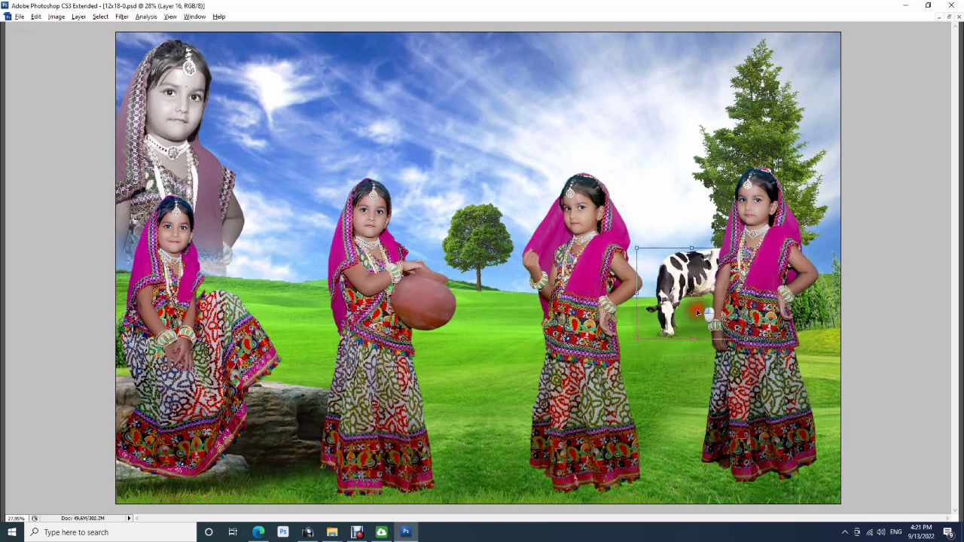
{"action": "mouse_move", "coordinate": [701, 296]}
{"action": "left_mouse_down"}
{"action": "mouse_move", "coordinate": [690, 337]}
{"action": "mouse_move", "coordinate": [696, 332]}
{"action": "left_mouse_up"}
- Select and copy the small cow on the right of the cow image
{"action": "key", "text": "ctrl+Tab"}
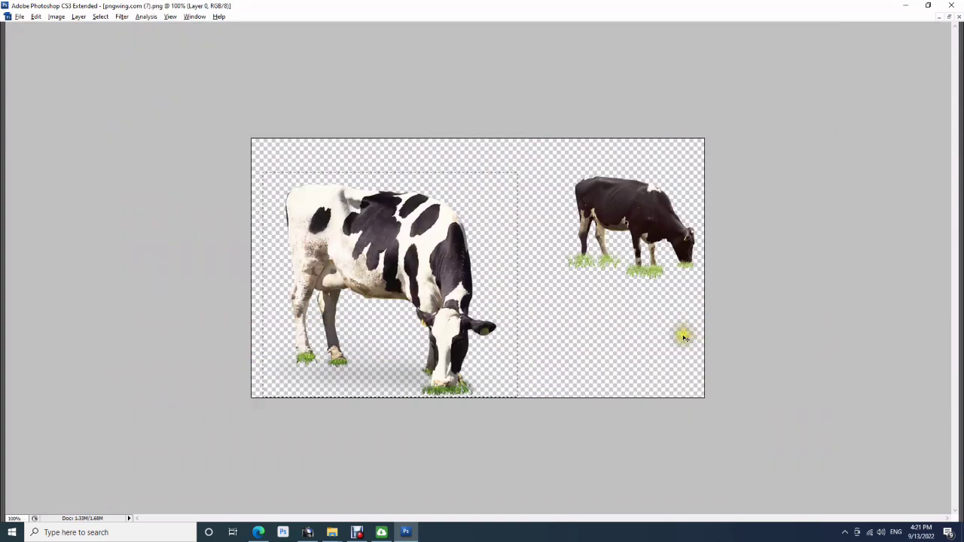
{"action": "left_click_drag", "start_coordinate": [549, 165], "coordinate": [704, 297]}
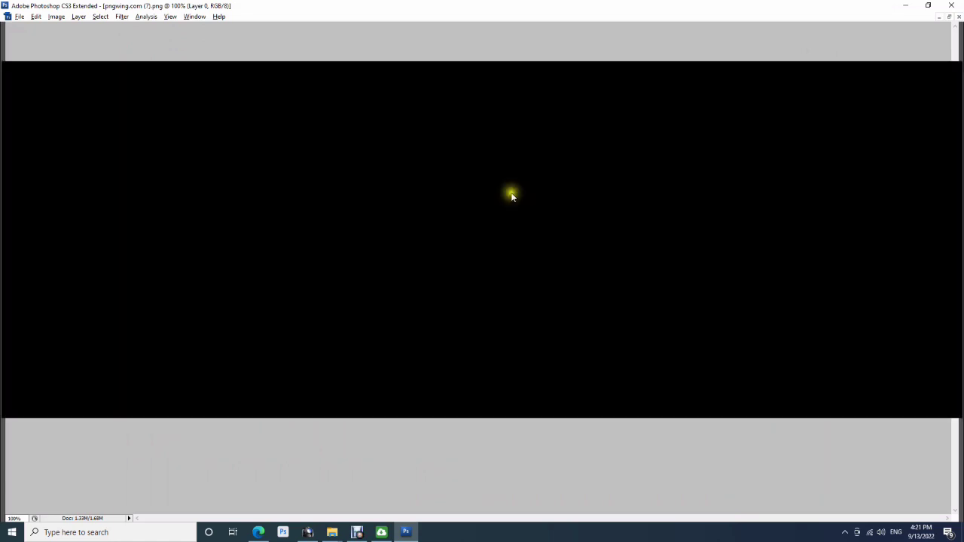
{"action": "key", "text": "ctrl+Tab"}
- Paste the small cow near the central tree and zoom in on it
{"action": "key", "text": "ctrl+v"}
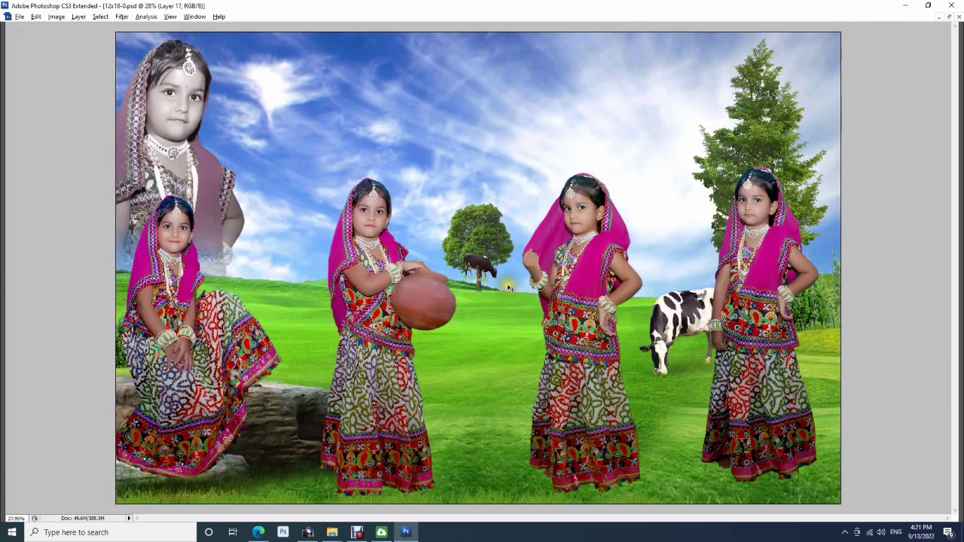
{"action": "mouse_move", "coordinate": [512, 278]}
{"action": "left_mouse_down"}
{"action": "mouse_move", "coordinate": [482, 319]}
{"action": "mouse_move", "coordinate": [498, 320]}
{"action": "left_mouse_up"}
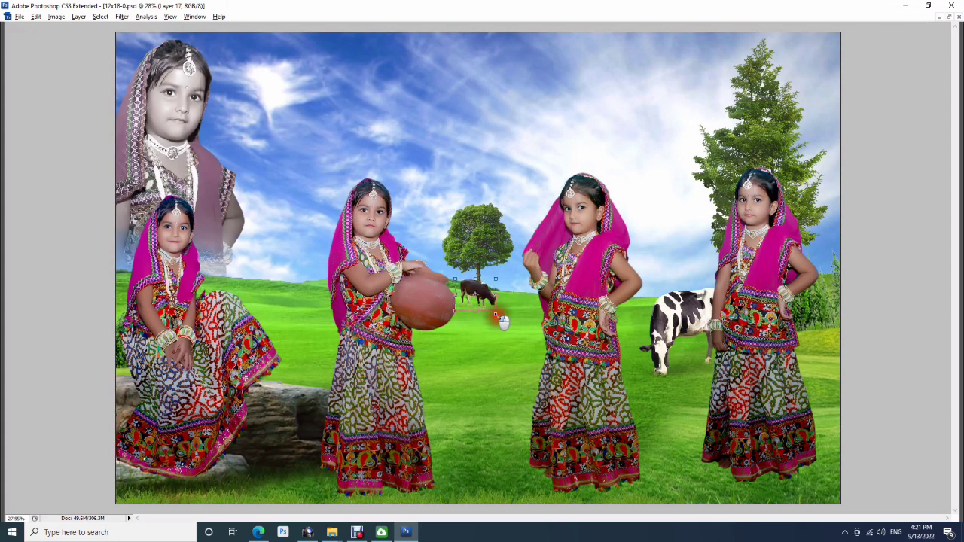
{"action": "key", "text": "ctrl+t"}
{"action": "key", "text": "Return"}
{"action": "left_click_drag", "start_coordinate": [449, 273], "coordinate": [557, 339]}
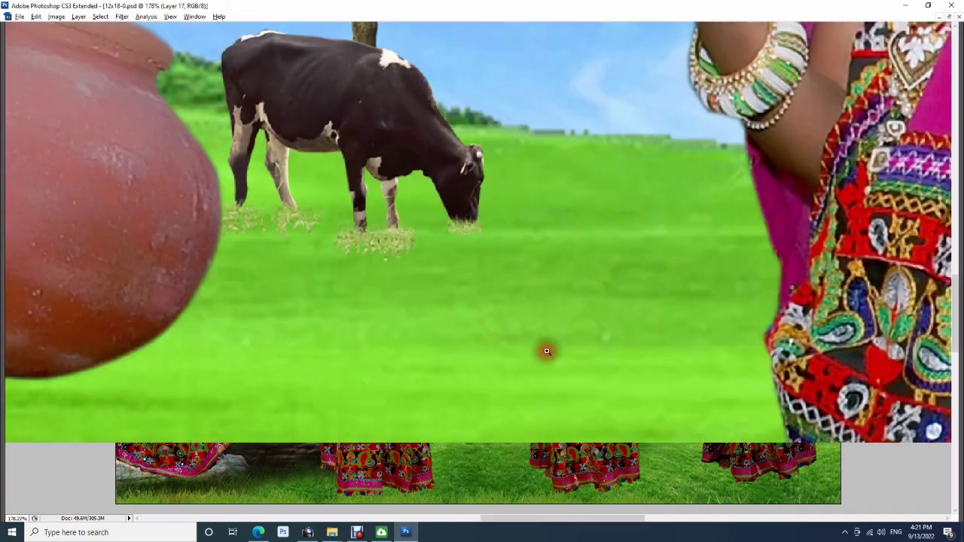
{"action": "key", "text": "Tab"}
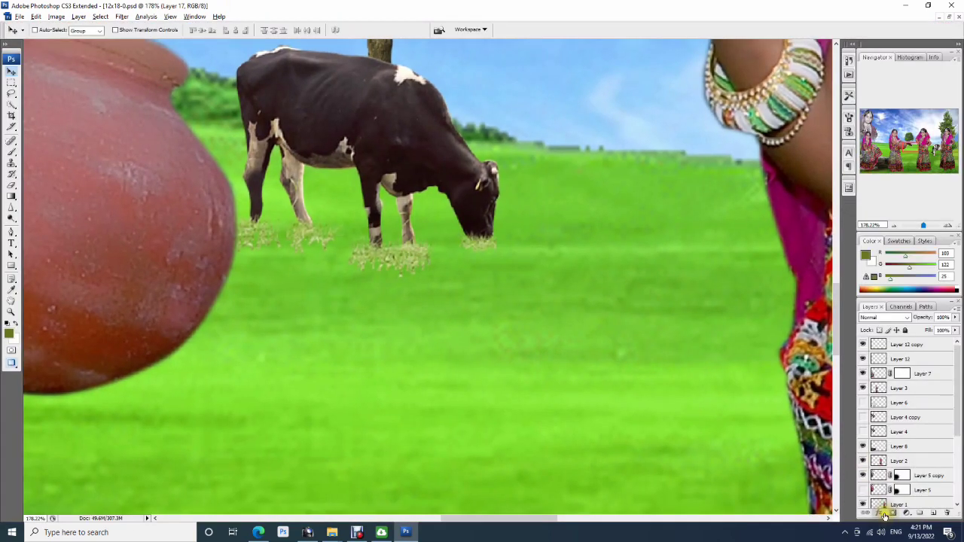
- Quick-select the grass under the small cow and shift it toward green with Color Balance
{"action": "key", "text": "w"}
{"action": "left_click", "coordinate": [401, 255]}
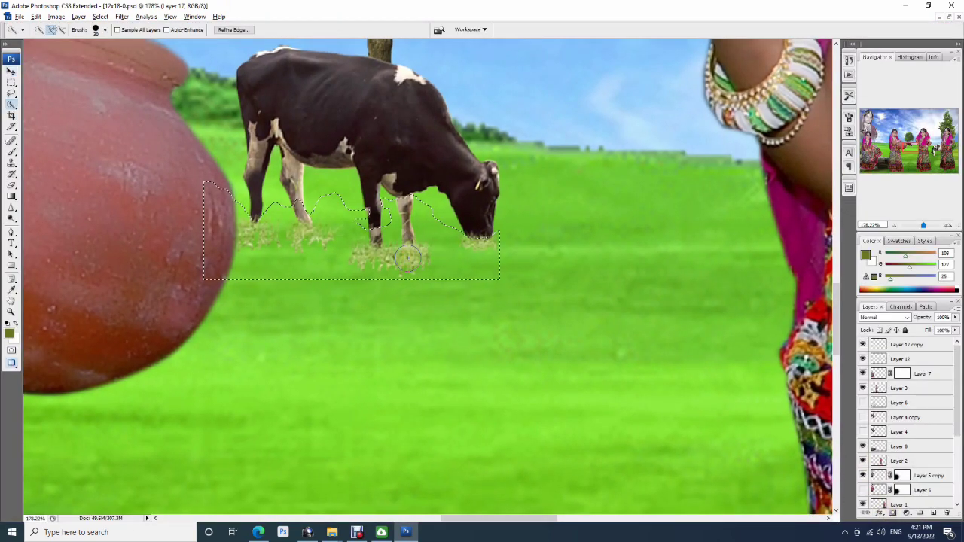
{"action": "key", "text": "ctrl+b"}
{"action": "left_click_drag", "start_coordinate": [666, 260], "coordinate": [716, 263]}
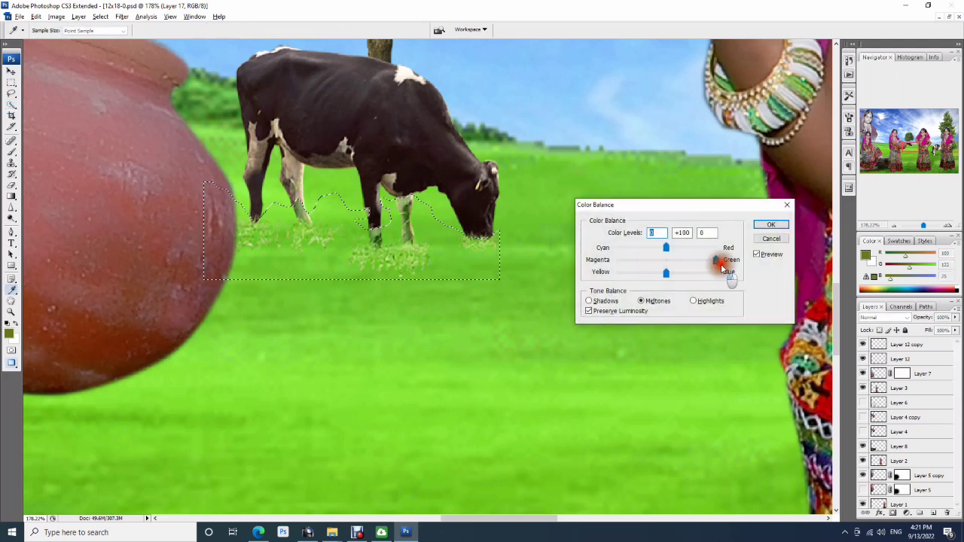
{"action": "key", "text": "Return"}
{"action": "key", "text": "ctrl+d"}
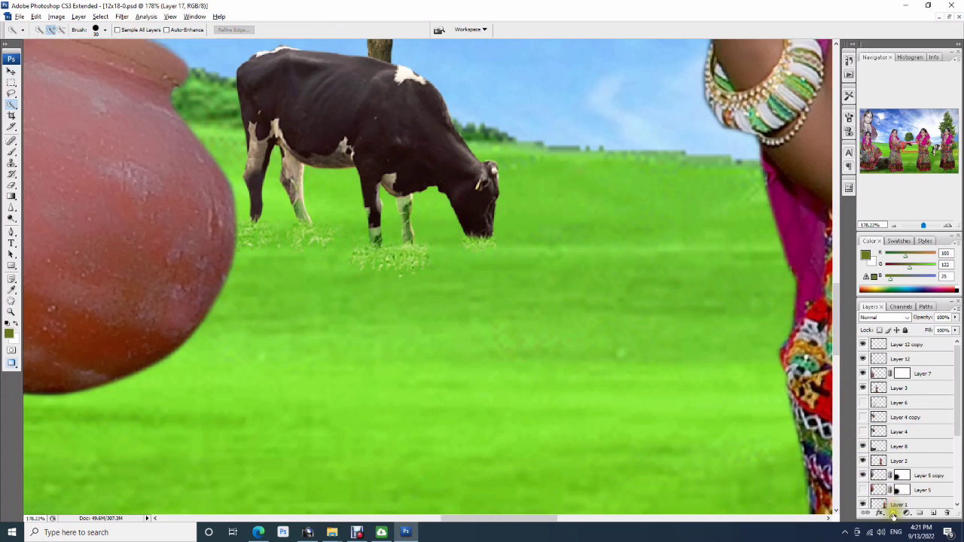
- Add a mask to the small cow layer and brush its grass edges into the meadow
{"action": "left_click", "coordinate": [893, 515]}
{"action": "key", "text": "v"}
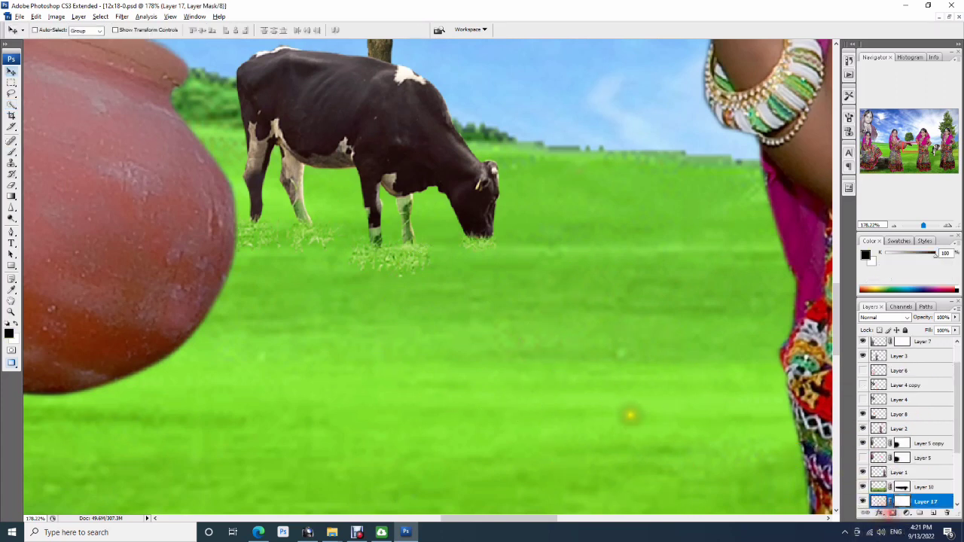
{"action": "key", "text": "b"}
{"action": "mouse_move", "coordinate": [367, 272]}
{"action": "left_mouse_down"}
{"action": "mouse_move", "coordinate": [354, 247]}
{"action": "mouse_move", "coordinate": [409, 261]}
{"action": "mouse_move", "coordinate": [329, 246]}
{"action": "left_mouse_up"}
{"action": "left_click", "coordinate": [359, 262]}
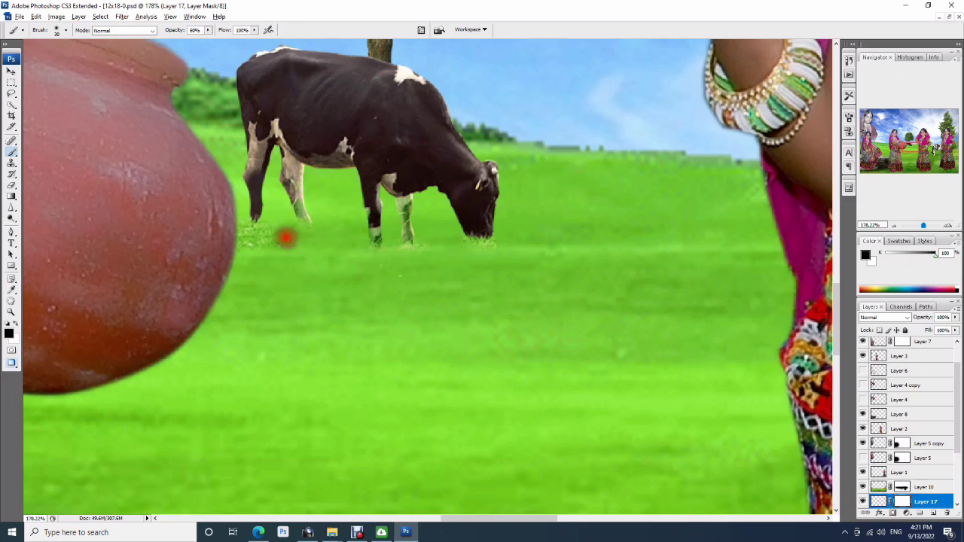
{"action": "left_click_drag", "start_coordinate": [329, 245], "coordinate": [276, 243]}
{"action": "scroll", "coordinate": [348, 277], "scroll_direction": "down", "scroll_amount": 2}
{"action": "scroll", "coordinate": [348, 276], "scroll_direction": "down", "scroll_amount": 2}
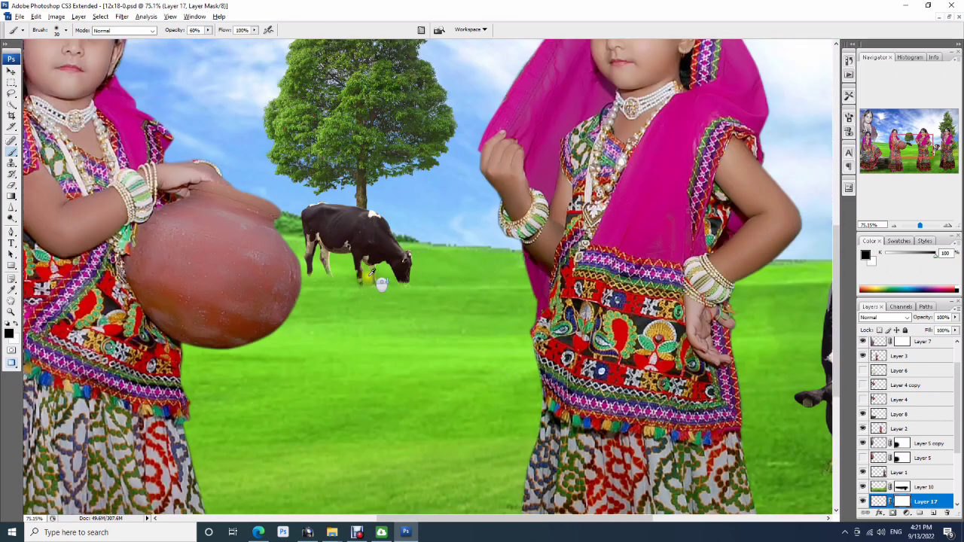
- Move the small cow left toward the clay pot and fit the image on screen
{"action": "key", "text": "v"}
{"action": "left_click_drag", "start_coordinate": [371, 257], "coordinate": [346, 258]}
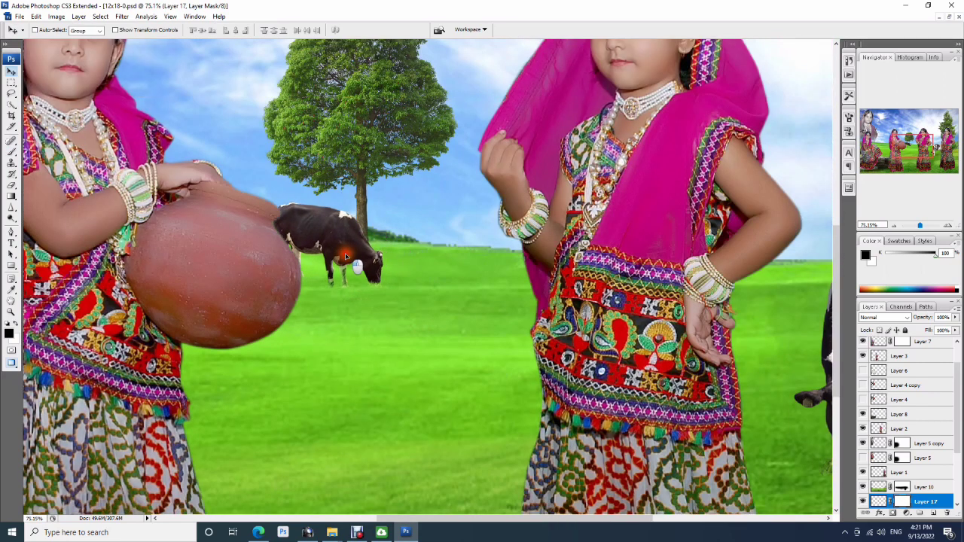
{"action": "left_click", "coordinate": [358, 269], "text": "ctrl"}
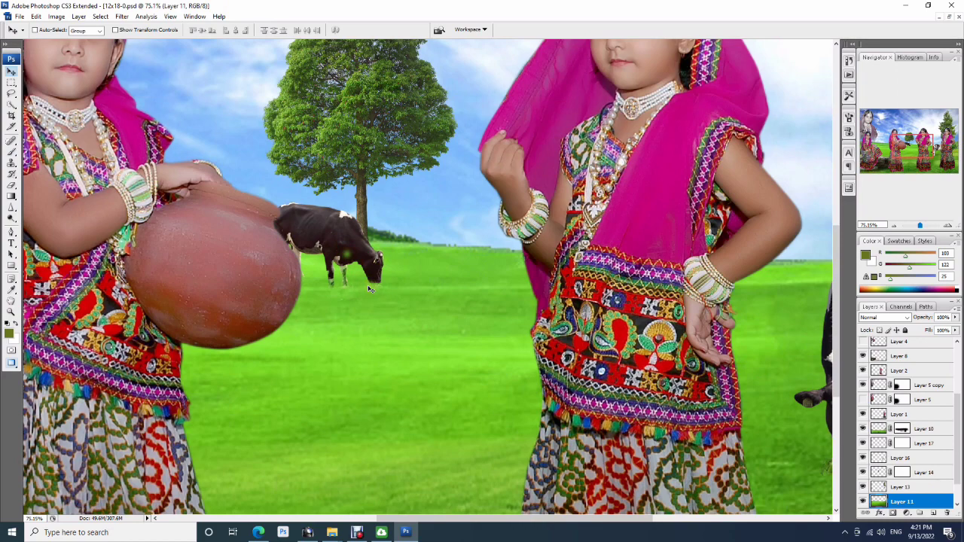
{"action": "key", "text": "ctrl+0"}
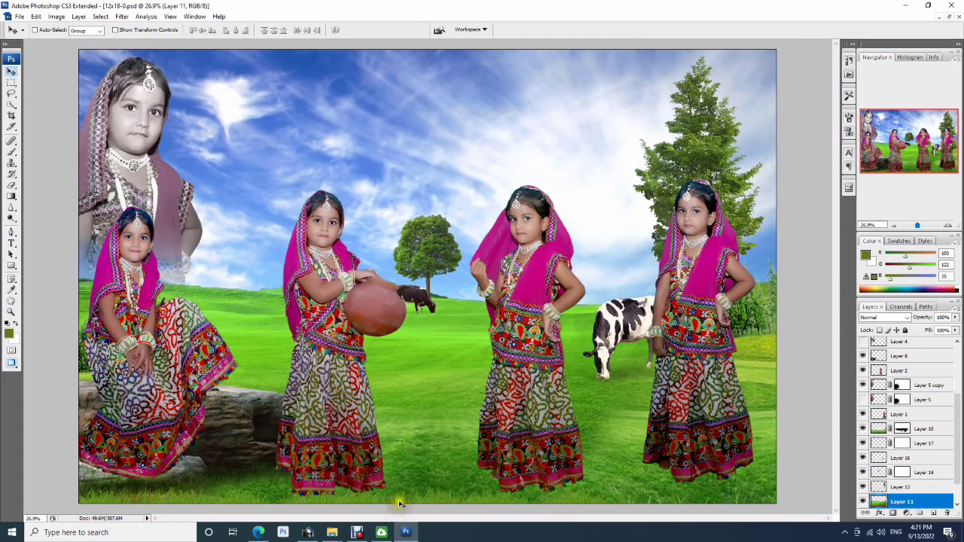
- Duplicate Layer 8's grass strip and try moving it onto the girls, then undo the move
{"action": "left_click", "coordinate": [203, 497], "text": "ctrl"}
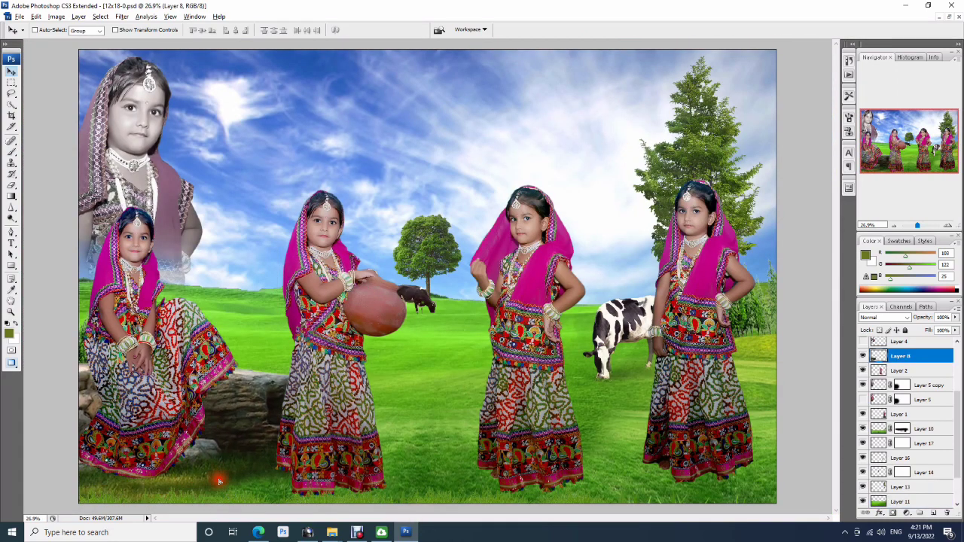
{"action": "key", "text": "ctrl+j"}
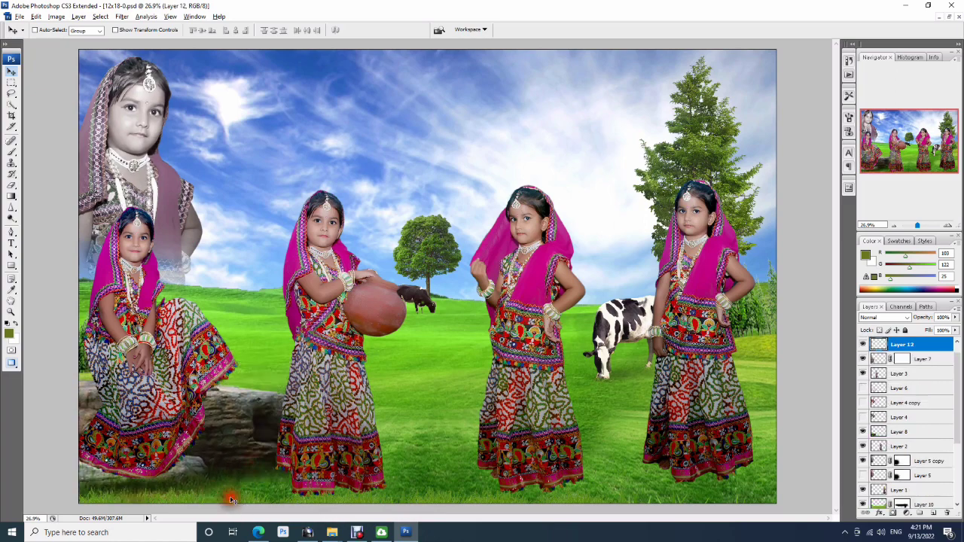
{"action": "mouse_move", "coordinate": [231, 502]}
{"action": "left_mouse_down"}
{"action": "mouse_move", "coordinate": [397, 347]}
{"action": "mouse_move", "coordinate": [412, 309]}
{"action": "left_mouse_up"}
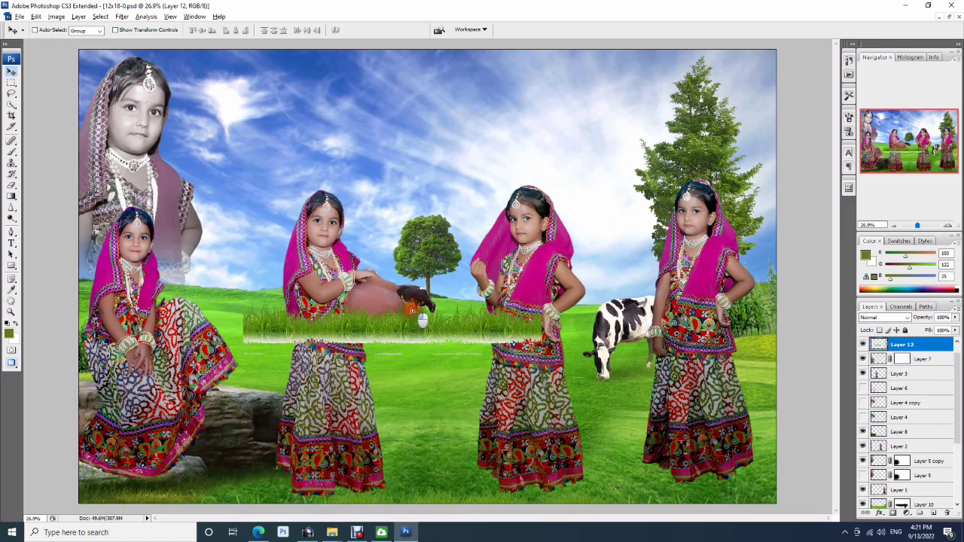
{"action": "key", "text": "ctrl+z"}
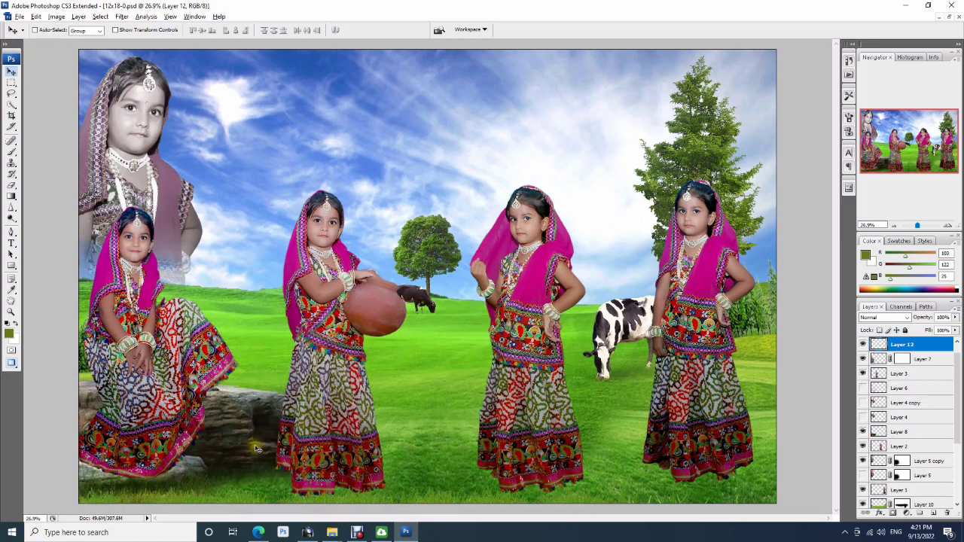
- Nudge the second girl right, the third girl left, and the large spotted cow right
{"action": "left_click", "coordinate": [256, 450]}
{"action": "left_click_drag", "start_coordinate": [322, 424], "coordinate": [333, 436]}
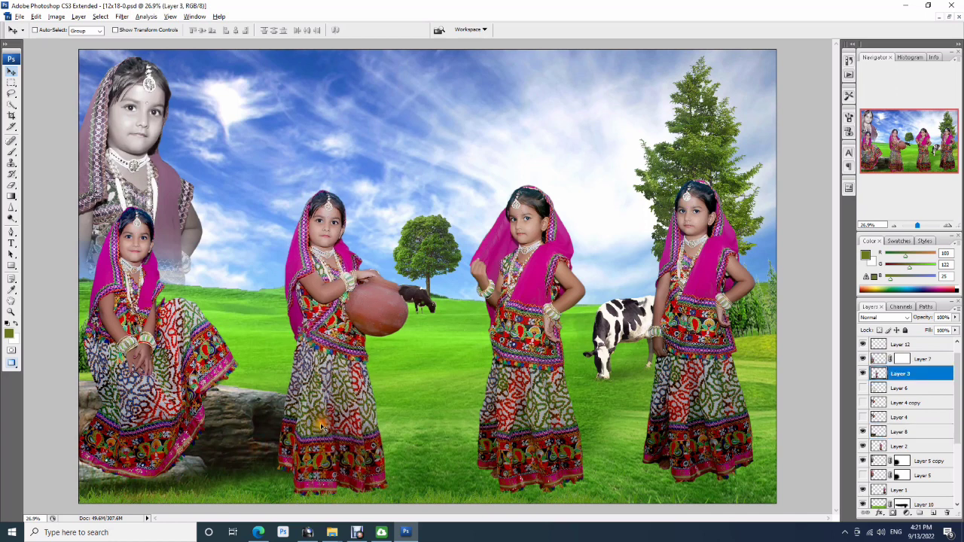
{"action": "left_click_drag", "start_coordinate": [536, 457], "coordinate": [537, 456]}
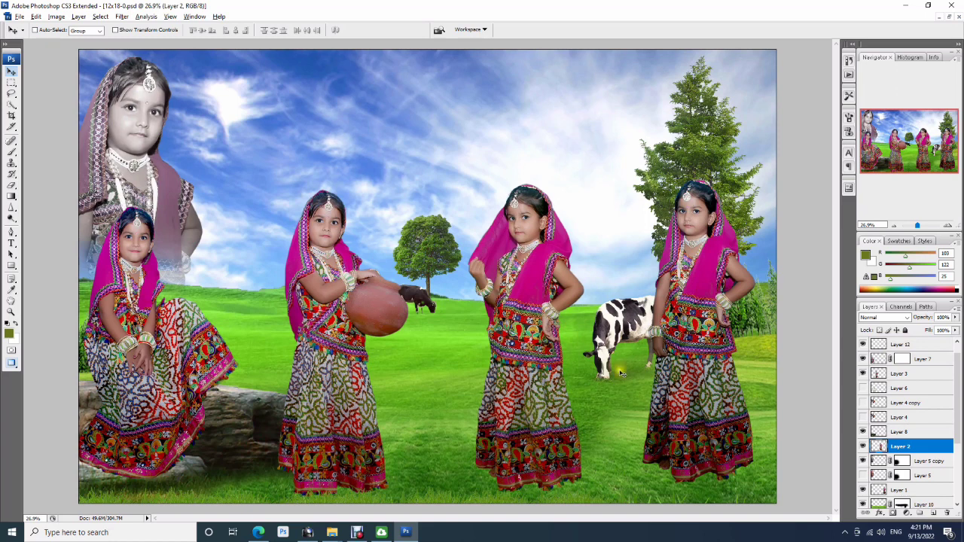
{"action": "left_click_drag", "start_coordinate": [629, 325], "coordinate": [637, 324]}
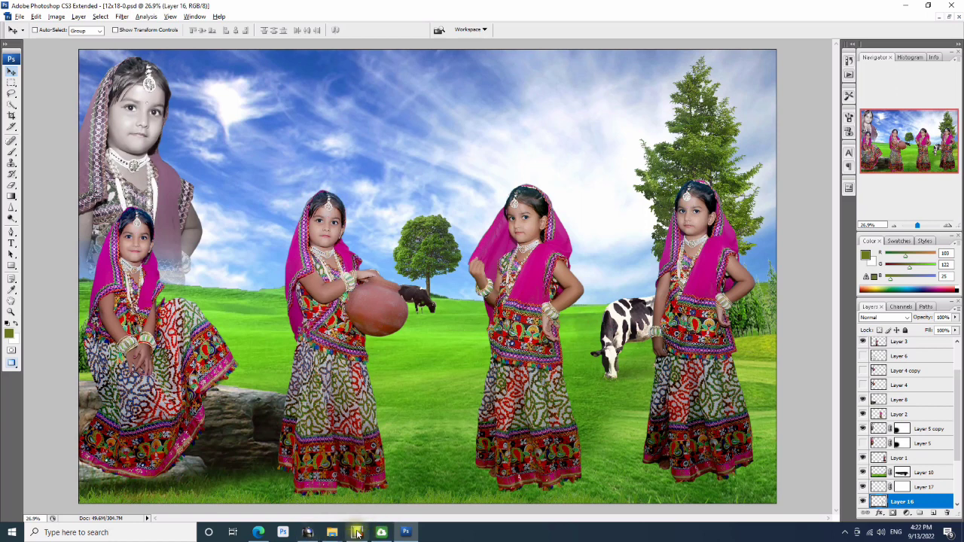
- Return to the composite and load the clay pot layer's outline as a selection
{"action": "left_click", "coordinate": [359, 535]}
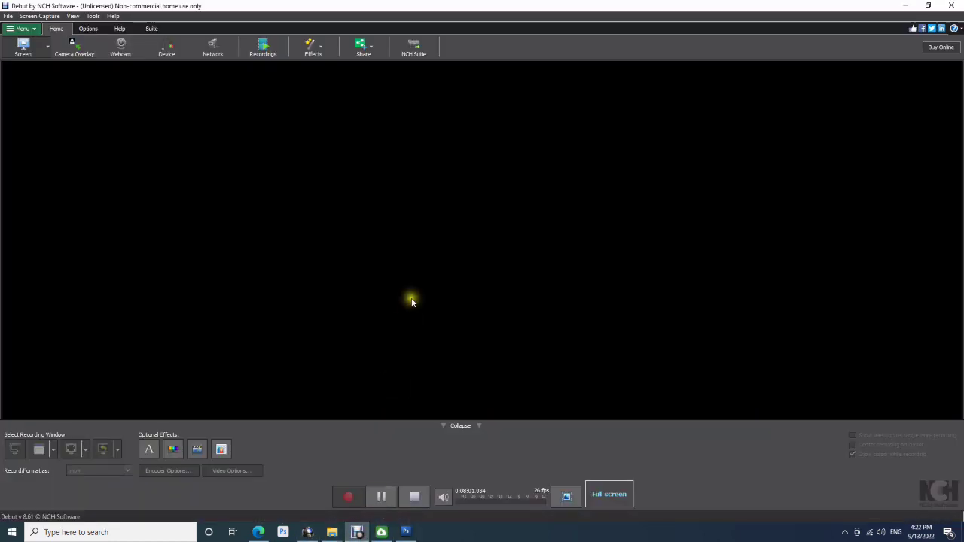
{"action": "left_click", "coordinate": [371, 534]}
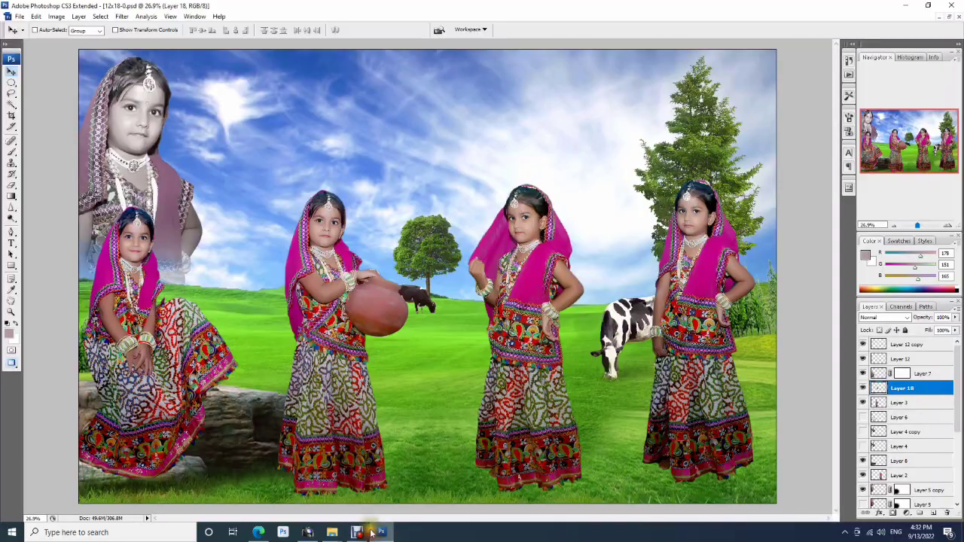
{"action": "left_click", "coordinate": [883, 390], "text": "ctrl"}
- Refine the pot selection with an elliptical marquee, feather it, and copy it to Layer 19
{"action": "left_click_drag", "start_coordinate": [329, 279], "coordinate": [457, 366]}
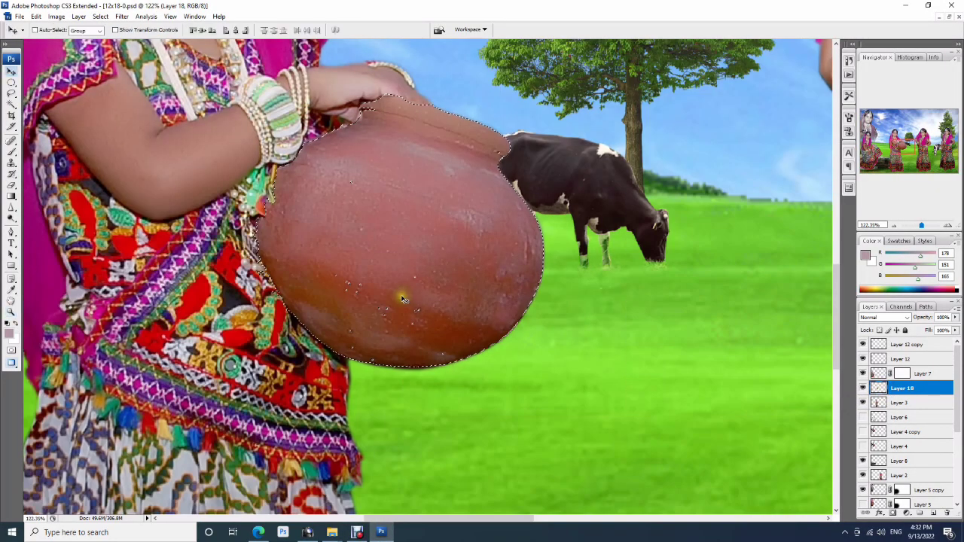
{"action": "key", "text": "m"}
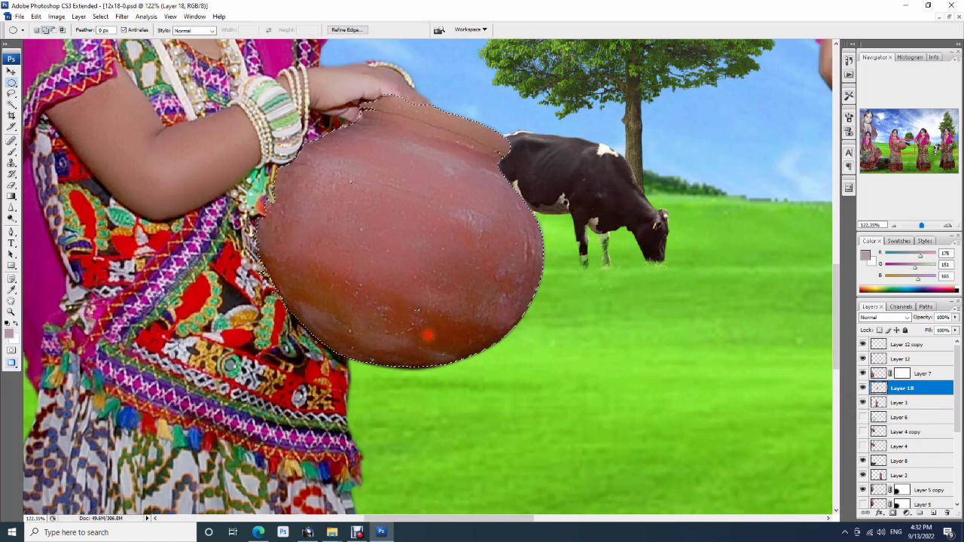
{"action": "left_click_drag", "start_coordinate": [456, 365], "coordinate": [490, 352]}
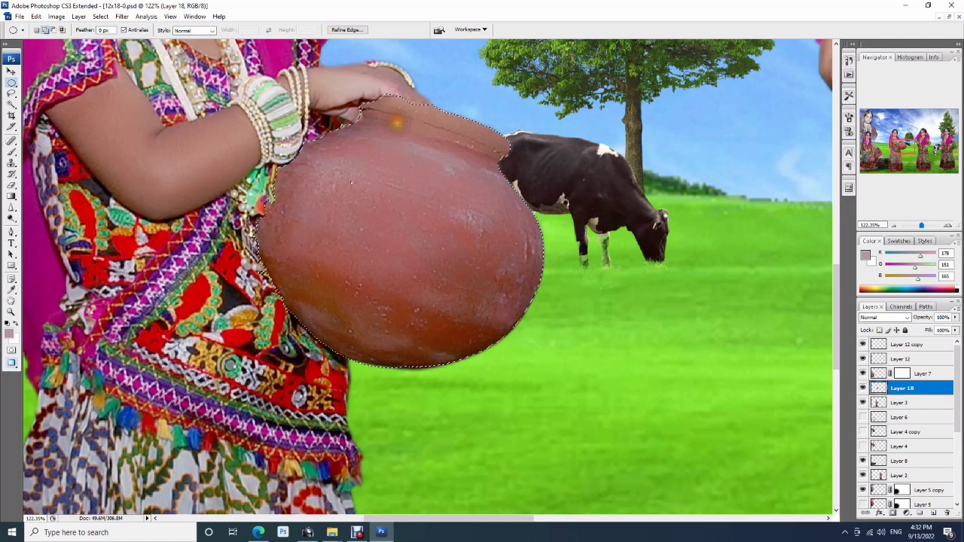
{"action": "key", "text": "ctrl+alt+d"}
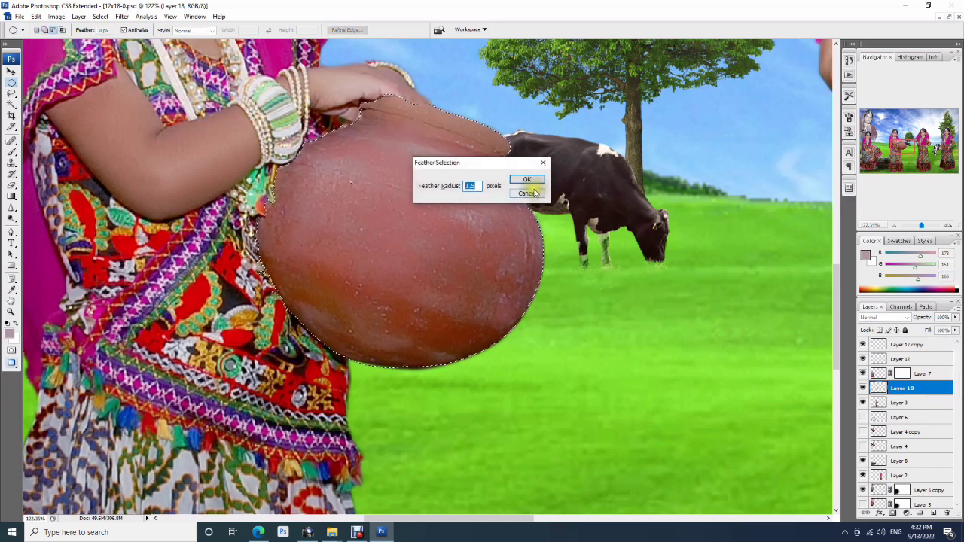
{"action": "left_click", "coordinate": [527, 179]}
{"action": "key", "text": "ctrl+j"}
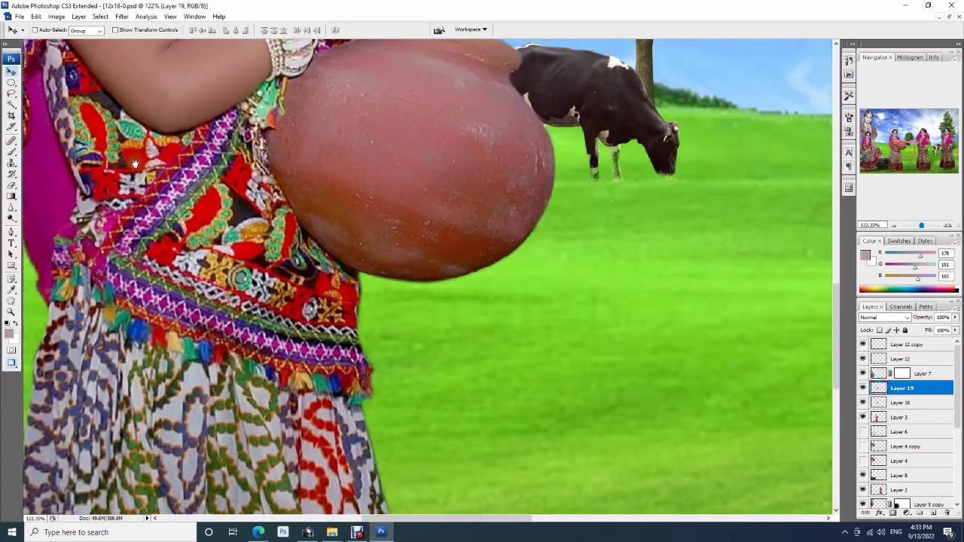
- Paste the white mandala, flip it horizontally, shrink it to about 56%, and place it on the pot
{"action": "key", "text": "ctrl+v"}
{"action": "key", "text": "ctrl+t"}
{"action": "right_click", "coordinate": [484, 209]}
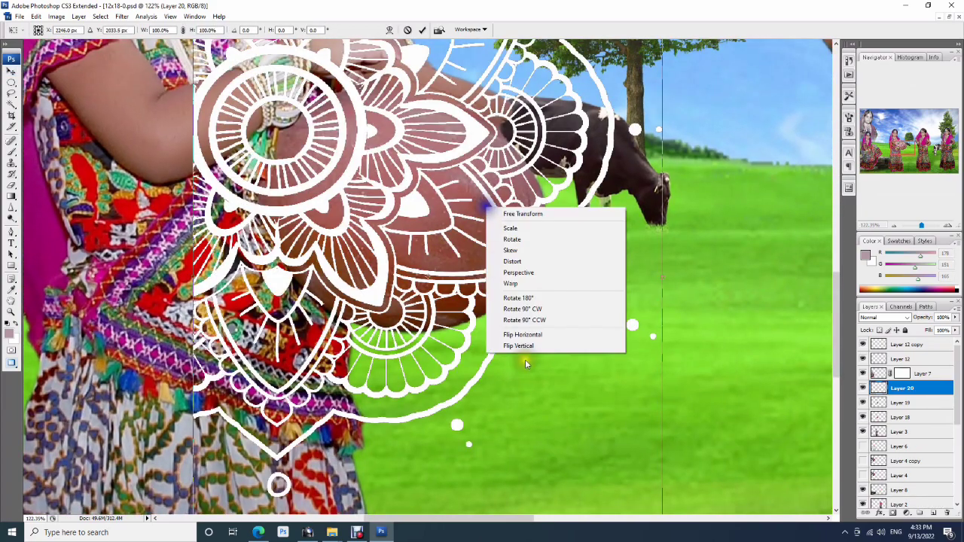
{"action": "left_click", "coordinate": [517, 334]}
{"action": "left_click_drag", "start_coordinate": [463, 198], "coordinate": [445, 273]}
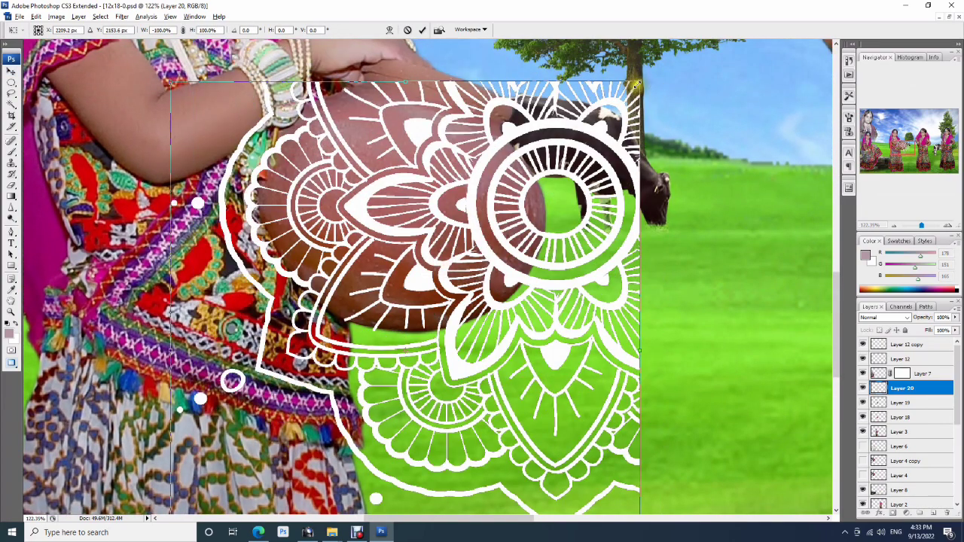
{"action": "left_click_drag", "start_coordinate": [637, 85], "coordinate": [549, 183]}
{"action": "left_click_drag", "start_coordinate": [376, 301], "coordinate": [372, 213]}
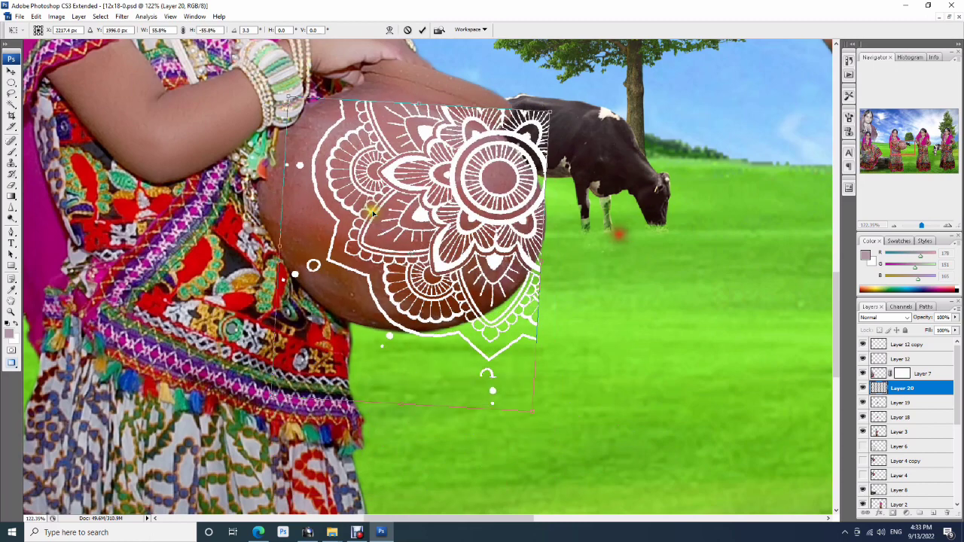
{"action": "key", "text": "Return"}
- Clip the mandala to the pot layer, nudge it up-left, and rotate it about 12.5° clockwise
{"action": "key", "text": "ctrl+alt+g"}
{"action": "key", "text": "shift+Left"}
{"action": "key", "text": "shift+Up"}
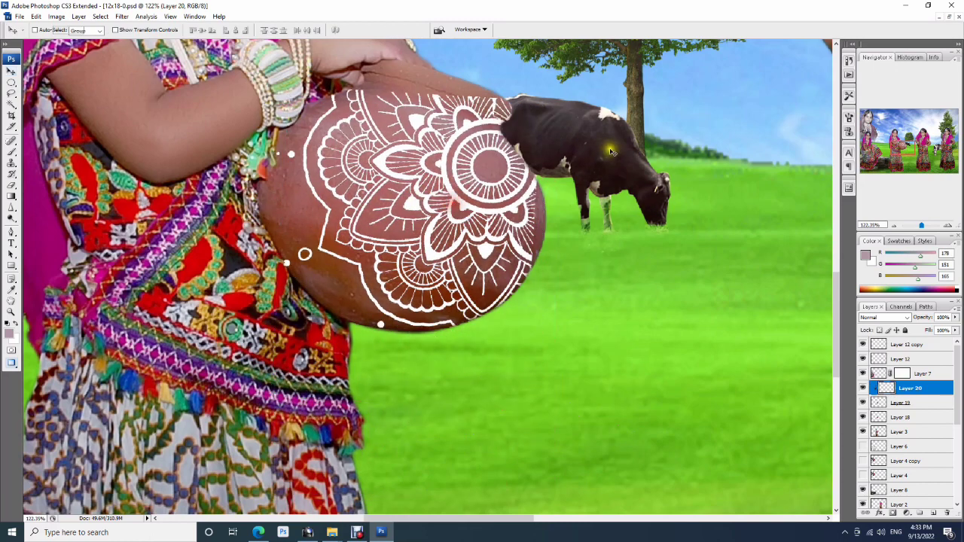
{"action": "key", "text": "ctrl+t"}
{"action": "mouse_move", "coordinate": [611, 152]}
{"action": "left_mouse_down"}
{"action": "mouse_move", "coordinate": [642, 202]}
{"action": "mouse_move", "coordinate": [637, 213]}
{"action": "left_mouse_up"}
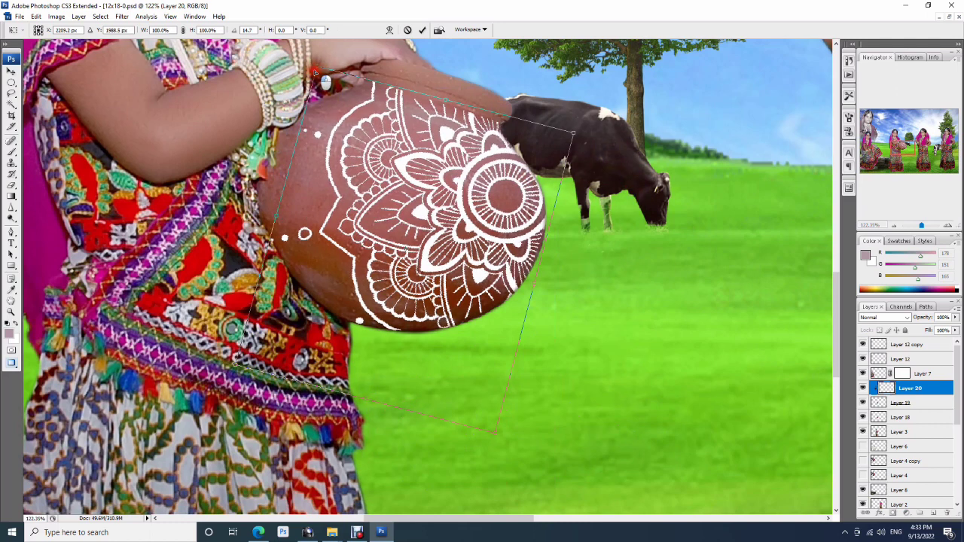
- Warp the mandala so it wraps around the pot's curve and top edge
{"action": "right_click", "coordinate": [373, 122]}
{"action": "left_click", "coordinate": [397, 198]}
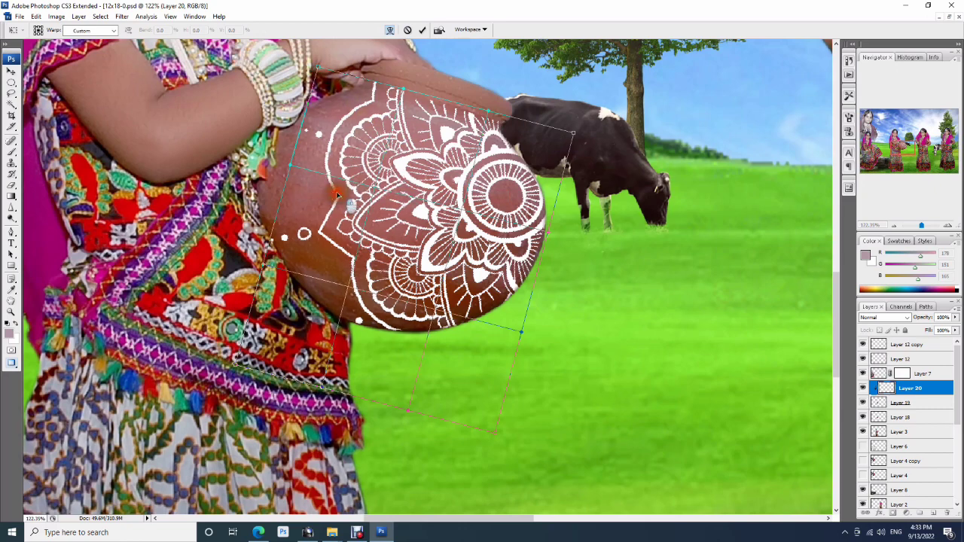
{"action": "left_click_drag", "start_coordinate": [391, 214], "coordinate": [343, 222]}
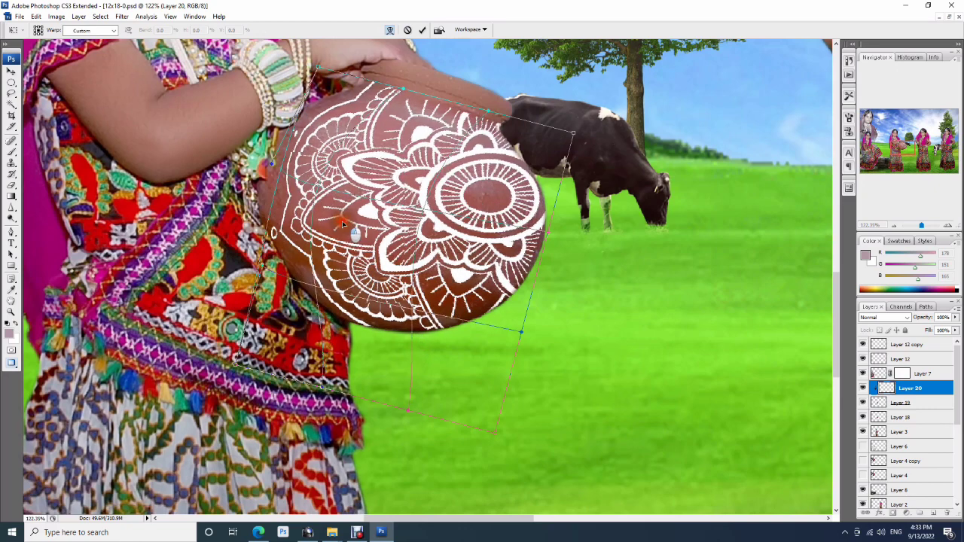
{"action": "left_click_drag", "start_coordinate": [500, 322], "coordinate": [475, 214]}
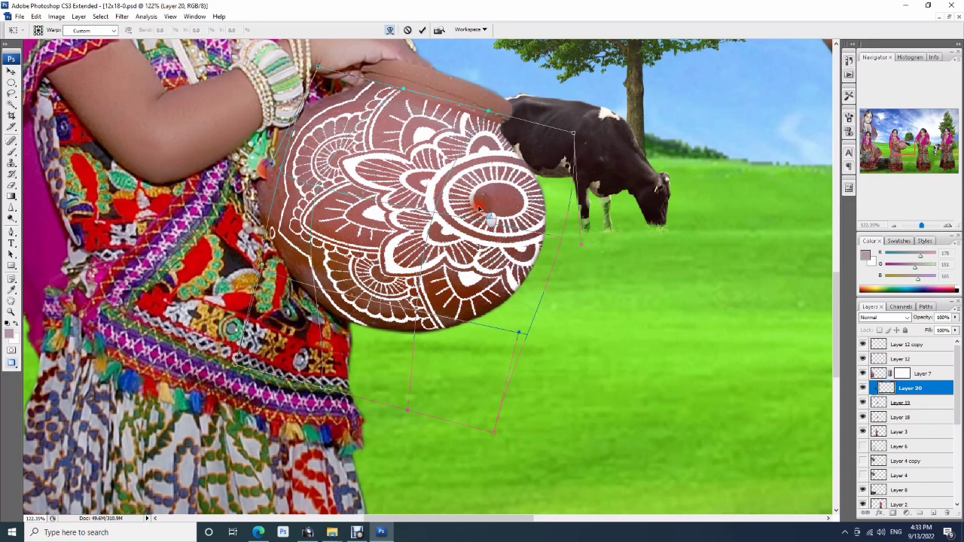
{"action": "left_click_drag", "start_coordinate": [482, 110], "coordinate": [478, 102]}
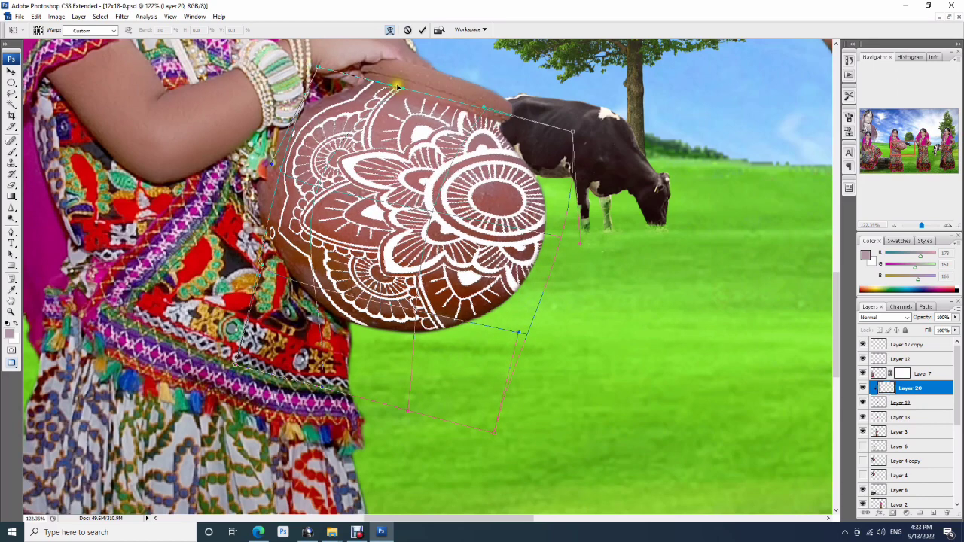
{"action": "left_click_drag", "start_coordinate": [400, 89], "coordinate": [400, 83]}
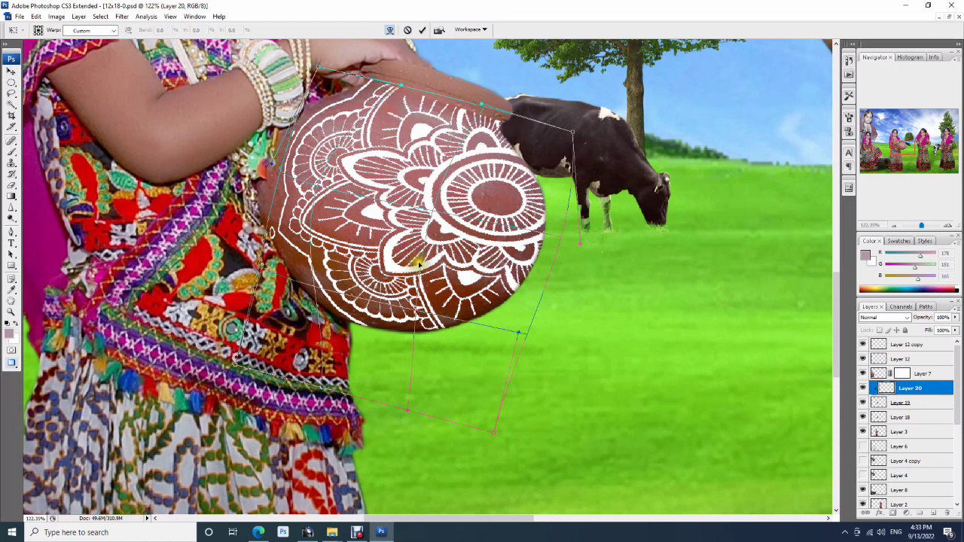
{"action": "key", "text": "Return"}
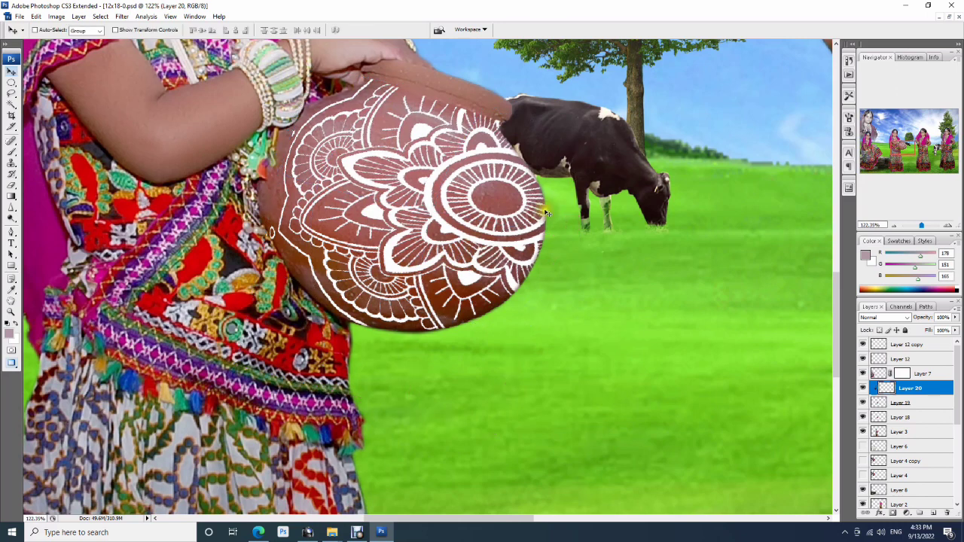
- Reposition the mandala and set its layer to Hard Light at about 63% opacity
{"action": "left_click_drag", "start_coordinate": [435, 257], "coordinate": [447, 255]}
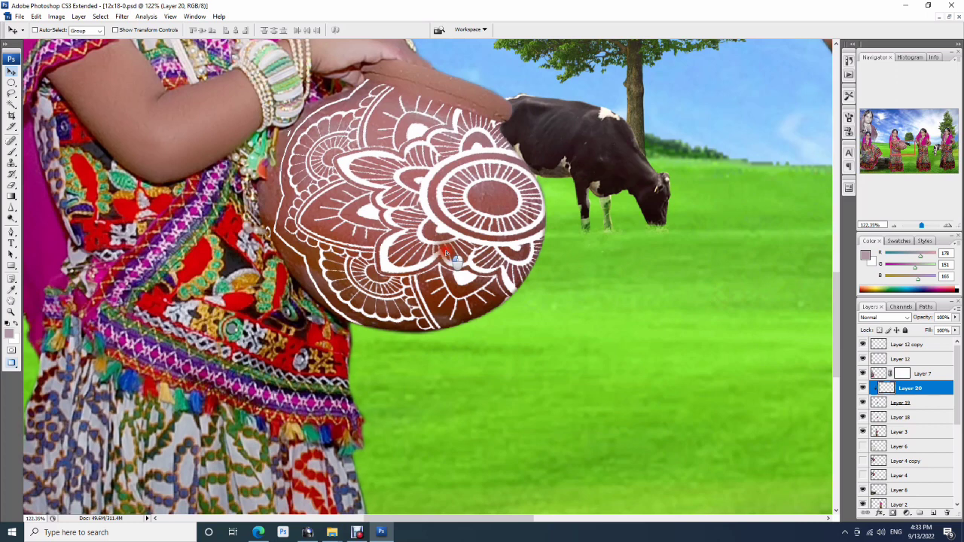
{"action": "key", "text": "ctrl+t"}
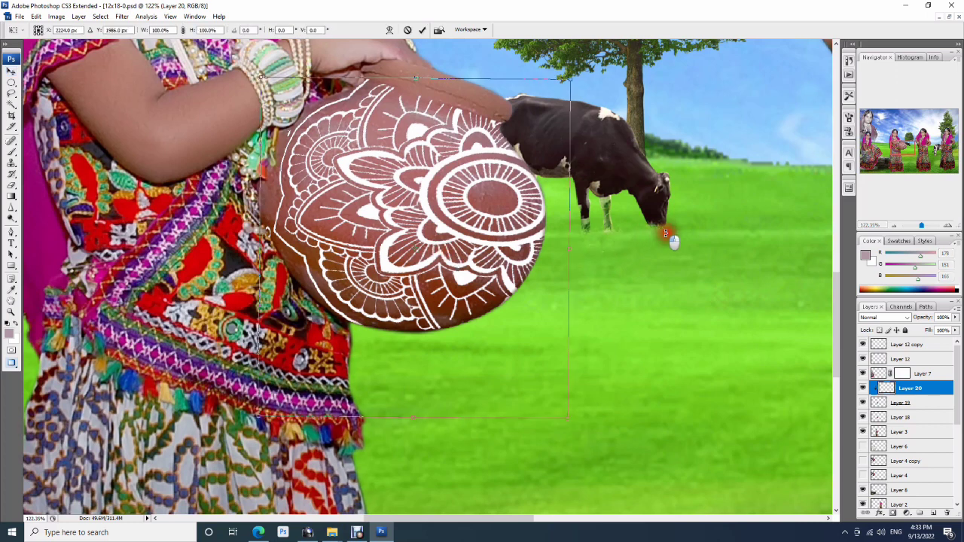
{"action": "key", "text": "Return"}
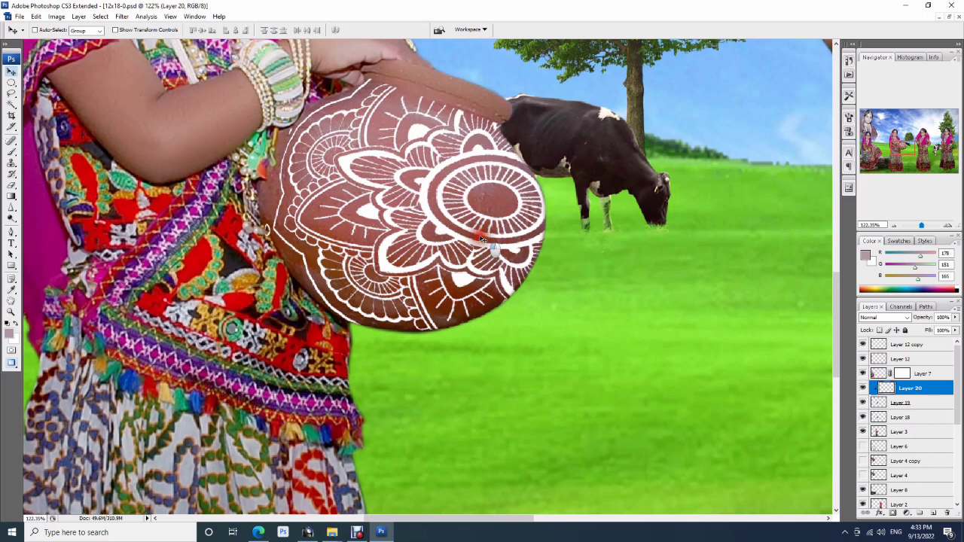
{"action": "left_click", "coordinate": [882, 317]}
{"action": "left_click", "coordinate": [872, 309]}
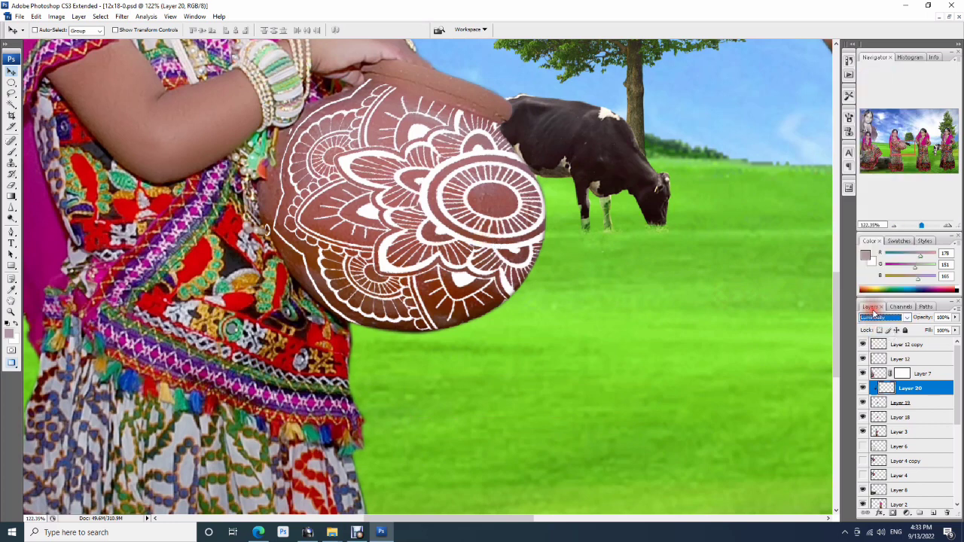
{"action": "key", "text": "Up"}
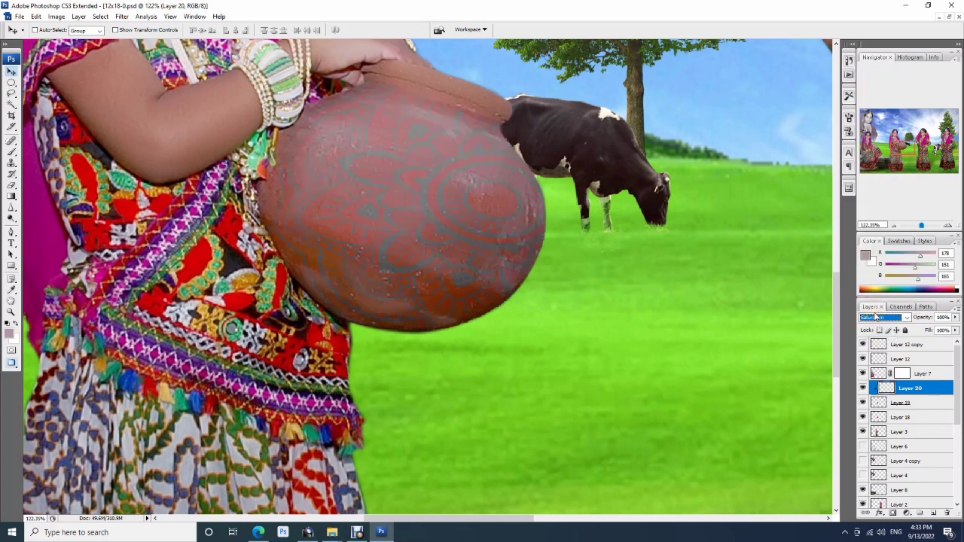
{"action": "key", "text": "Up"}
{"action": "key", "text": "Up"}
{"action": "key", "text": "Up"}
{"action": "key", "text": "Up"}
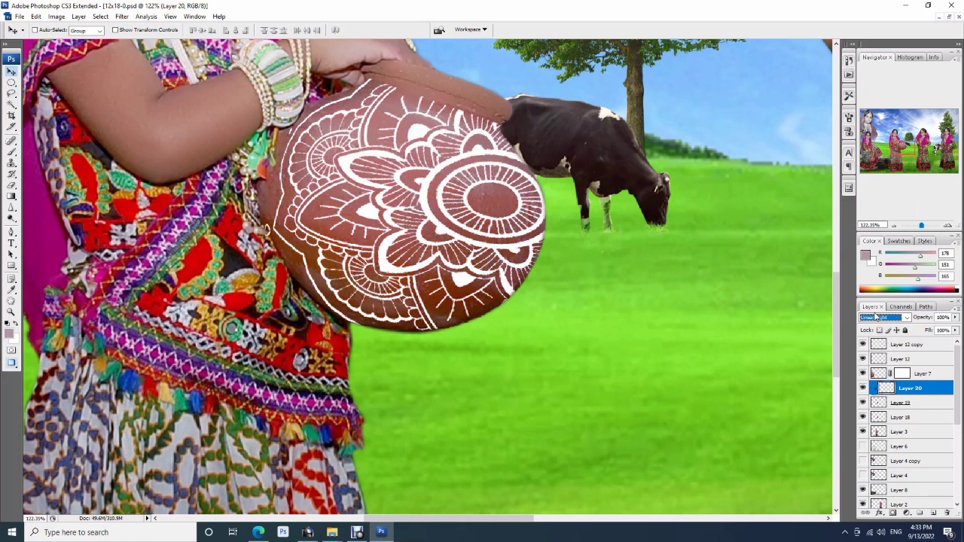
{"action": "key", "text": "Up"}
{"action": "key", "text": "Up"}
{"action": "key", "text": "Up"}
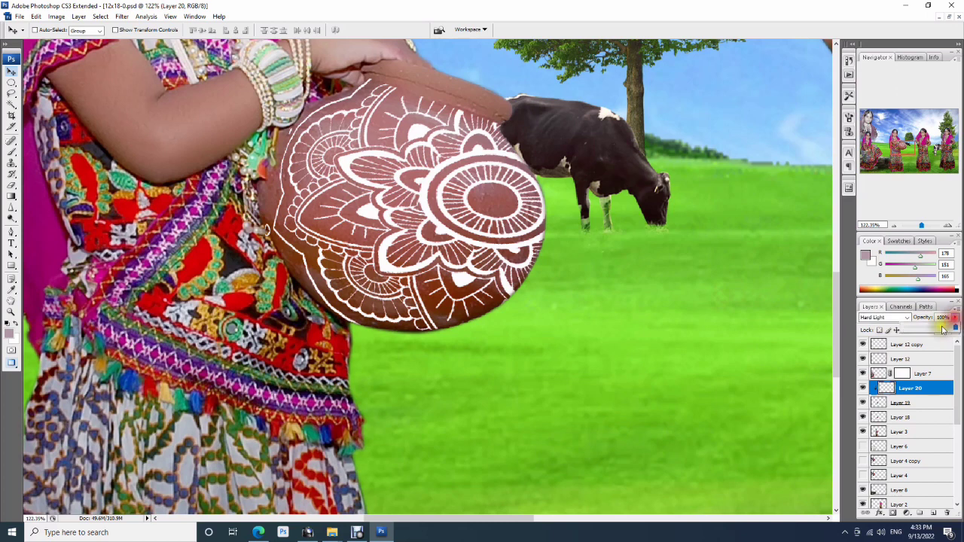
{"action": "mouse_move", "coordinate": [955, 317]}
{"action": "left_mouse_down"}
{"action": "mouse_move", "coordinate": [931, 329]}
{"action": "mouse_move", "coordinate": [941, 329]}
{"action": "left_mouse_up"}
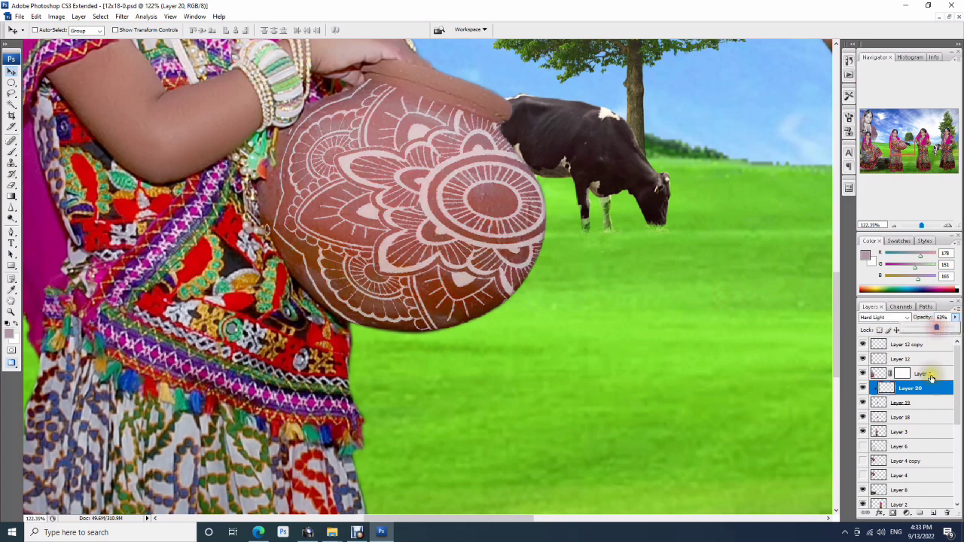
- Mask the mandala layer, paint it out along the pot's top rim, and fit the image on screen
{"action": "left_click", "coordinate": [889, 513]}
{"action": "key", "text": "d"}
{"action": "key", "text": "b"}
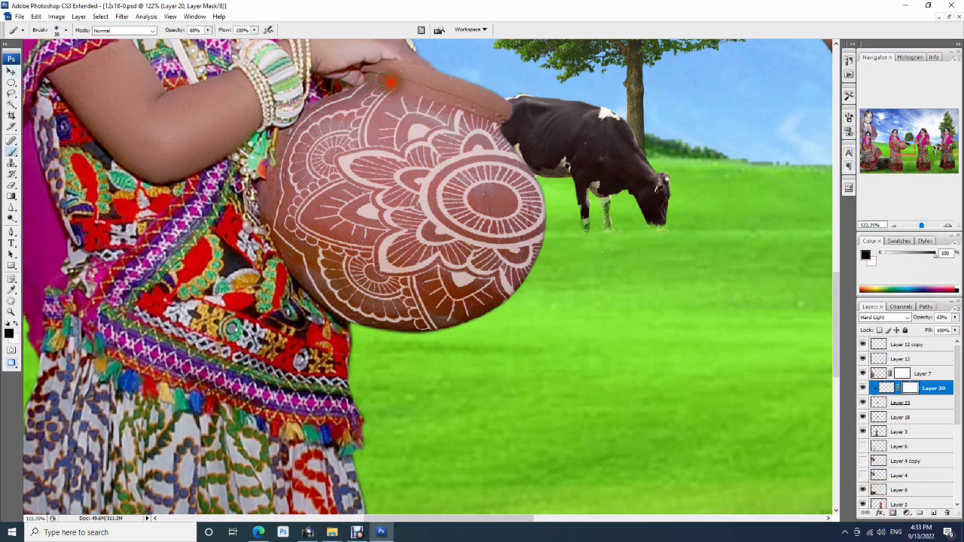
{"action": "mouse_move", "coordinate": [394, 82]}
{"action": "left_mouse_down"}
{"action": "mouse_move", "coordinate": [490, 112]}
{"action": "mouse_move", "coordinate": [450, 104]}
{"action": "left_mouse_up"}
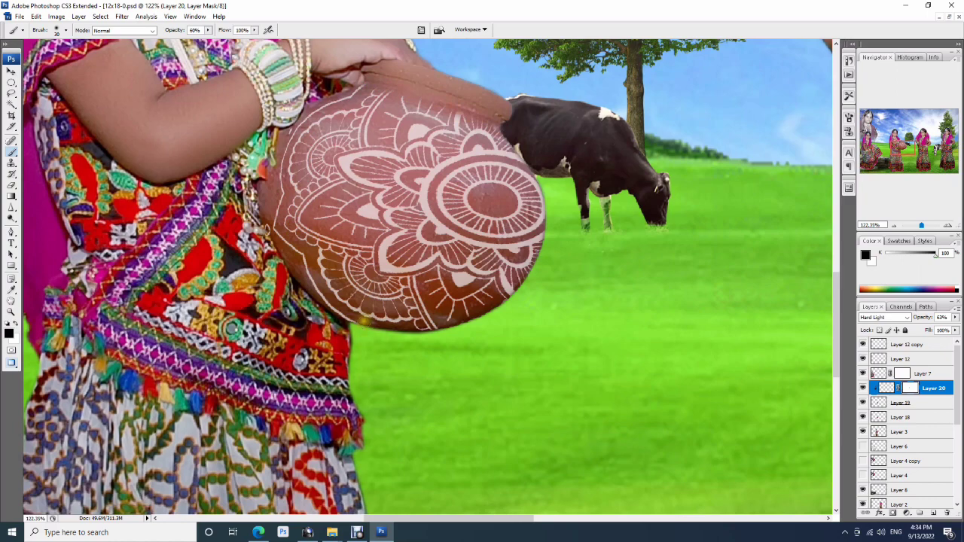
{"action": "key", "text": "ctrl+0"}
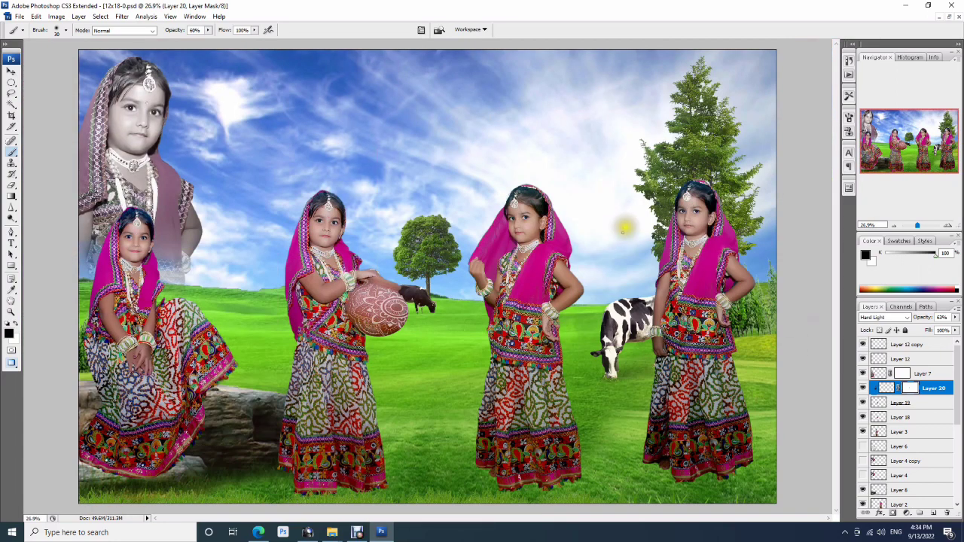
- Select Layer 2 and nudge the third girl slightly with Free Transform
{"action": "key", "text": "v"}
{"action": "left_click", "coordinate": [548, 260], "text": "ctrl"}
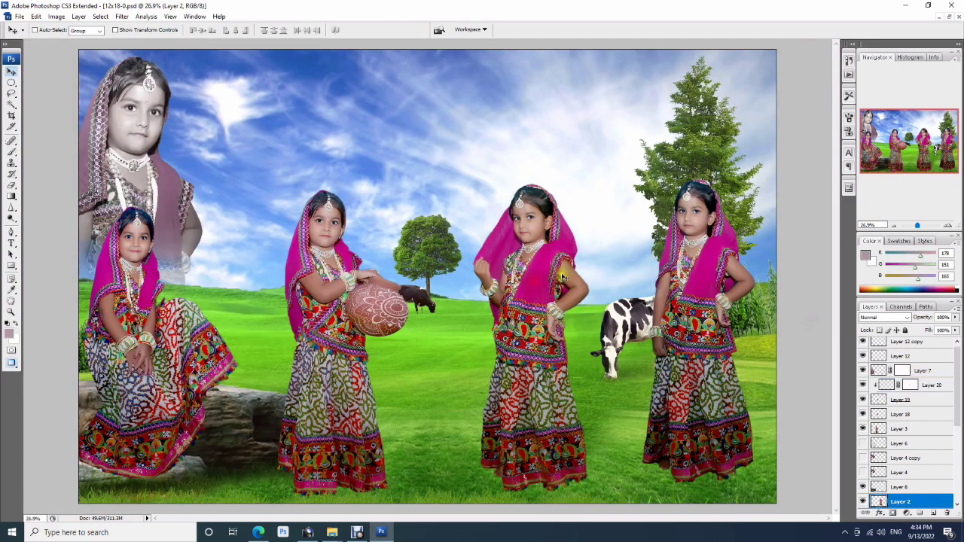
{"action": "key", "text": "ctrl+t"}
{"action": "key", "text": "Return"}
- Zoom in on the middle girls' faces and pick the Dodge tool at Midtones, 20%
{"action": "key", "text": "z"}
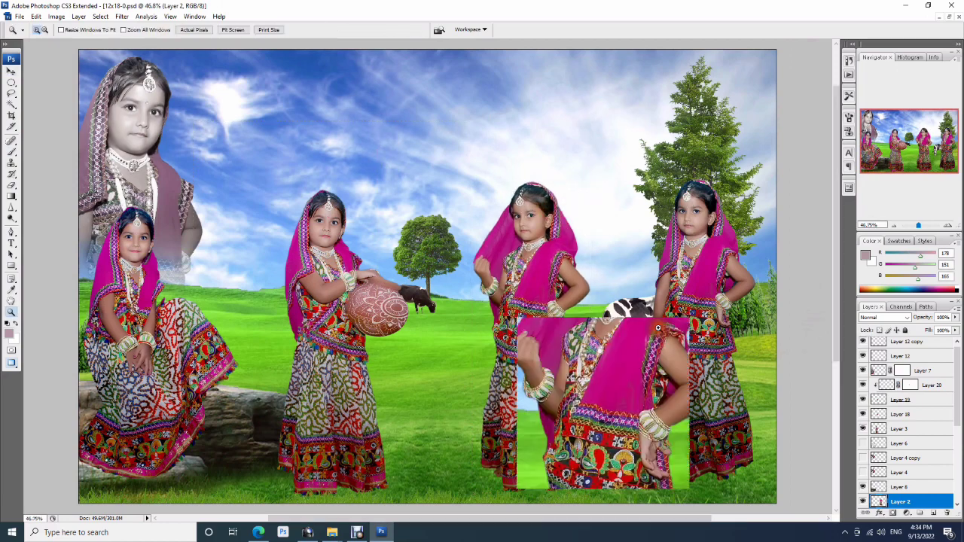
{"action": "left_click_drag", "start_coordinate": [203, 83], "coordinate": [667, 354]}
{"action": "left_click_drag", "start_coordinate": [415, 160], "coordinate": [396, 148]}
{"action": "key", "text": "v"}
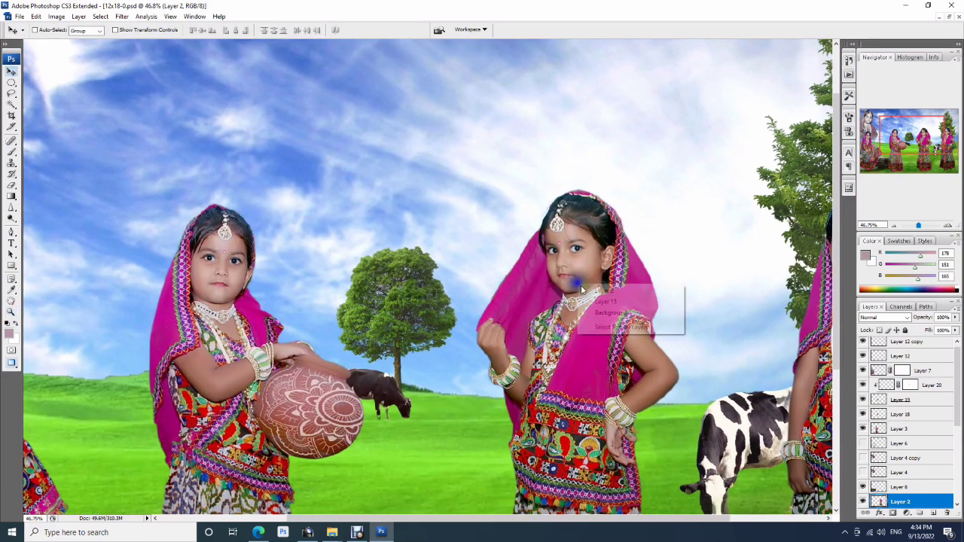
{"action": "key", "text": "o"}
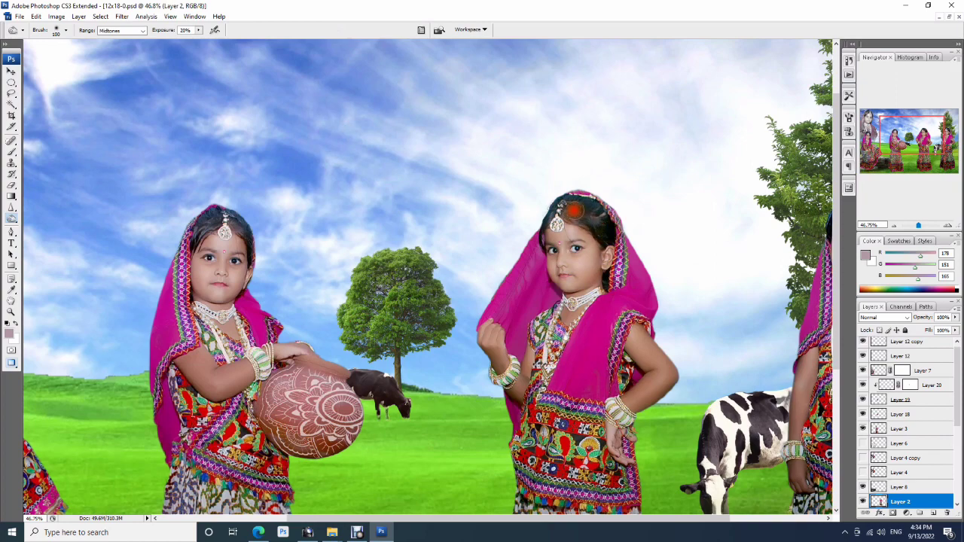
{"action": "key", "text": "z"}
{"action": "mouse_move", "coordinate": [447, 164]}
{"action": "left_mouse_down"}
{"action": "mouse_move", "coordinate": [351, 110]}
{"action": "mouse_move", "coordinate": [521, 255]}
{"action": "left_mouse_up"}
{"action": "key", "text": "b"}
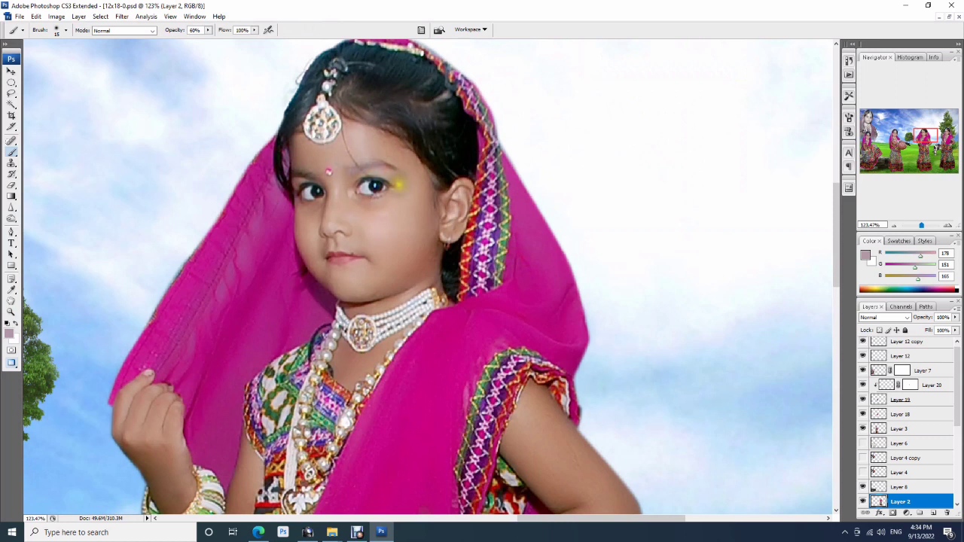
{"action": "key", "text": "o"}
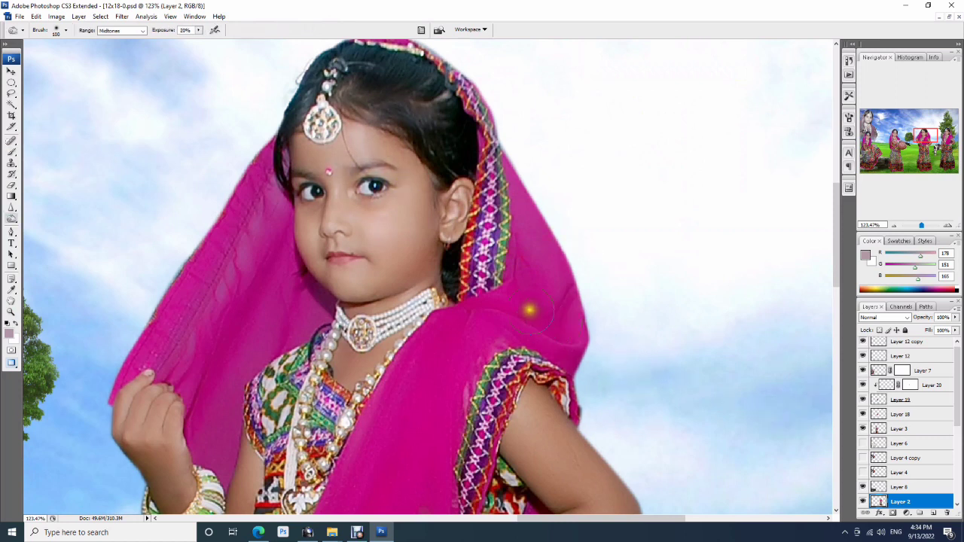
{"action": "key", "text": "p"}
{"action": "key", "text": "o"}
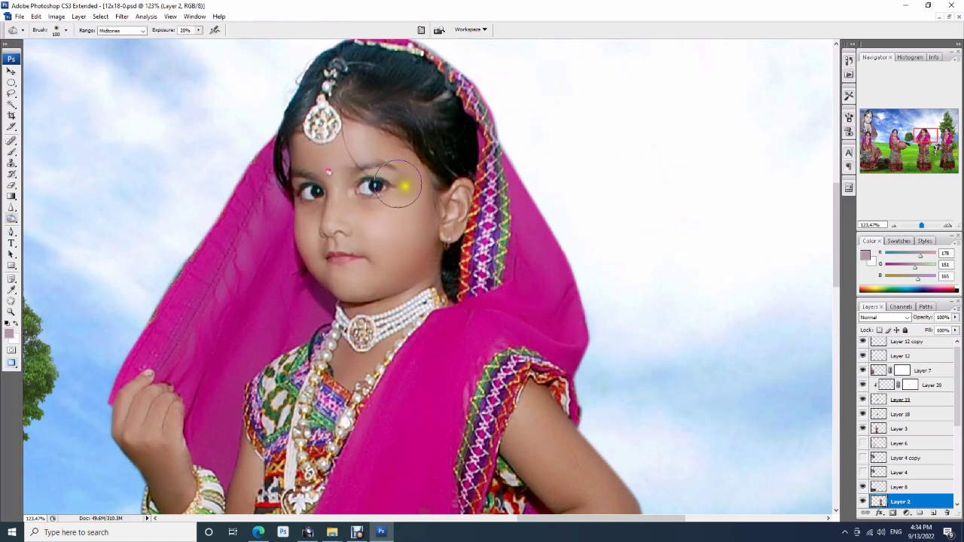
- Enlarge the dodge brush and lighten the middle girls' foreheads, hair and eyes
{"action": "key", "text": "bracketright"}
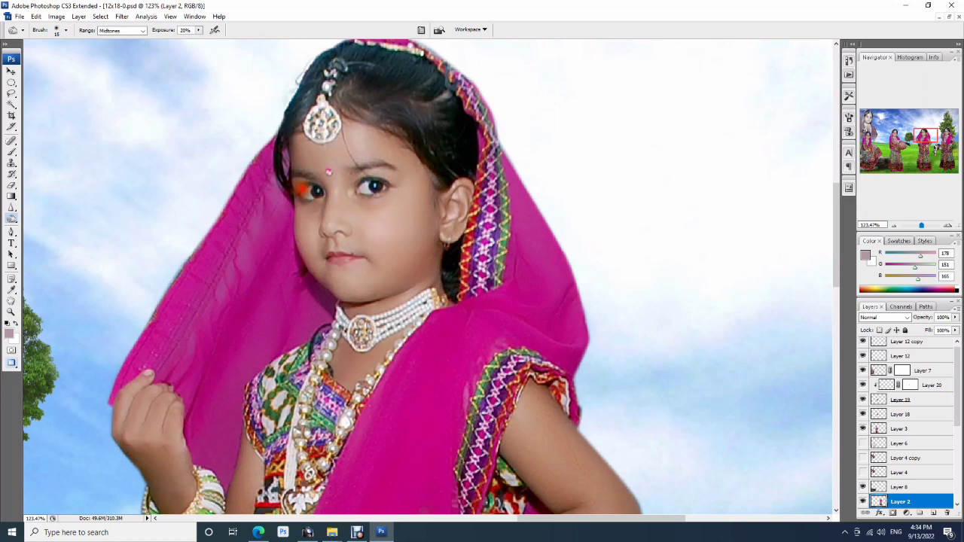
{"action": "key", "text": "bracketright"}
{"action": "key", "text": "bracketright"}
{"action": "key", "text": "bracketright"}
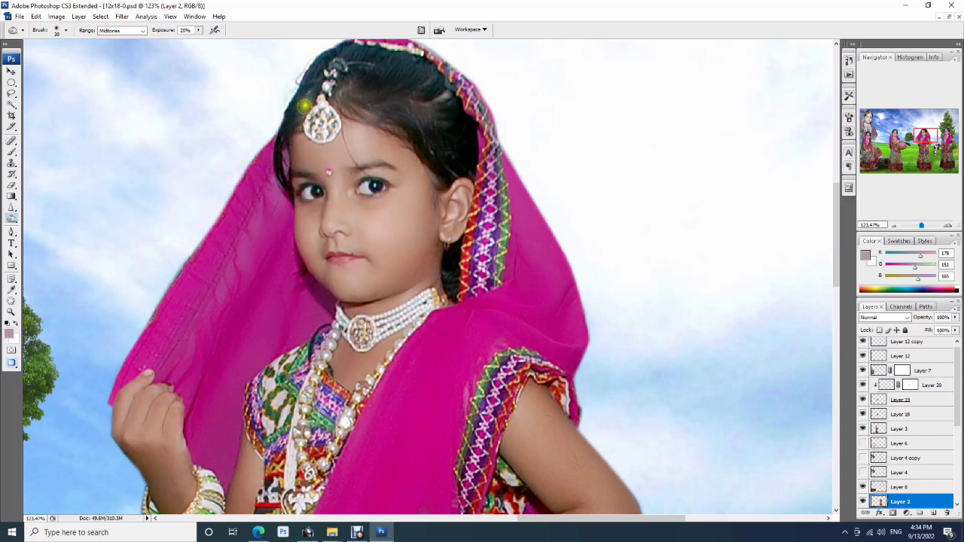
{"action": "key", "text": "bracketright"}
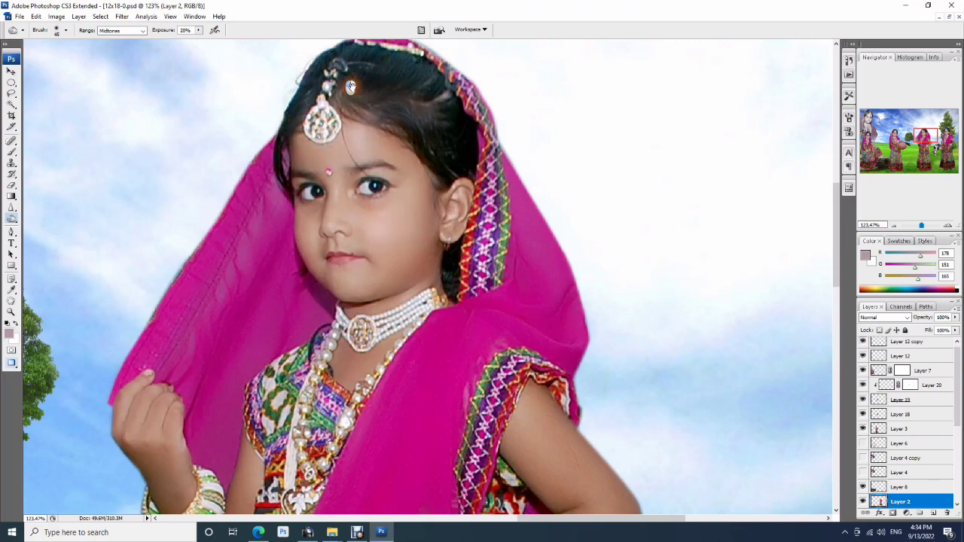
{"action": "mouse_move", "coordinate": [927, 80]}
{"action": "left_mouse_down"}
{"action": "mouse_move", "coordinate": [723, 114]}
{"action": "mouse_move", "coordinate": [864, 67]}
{"action": "left_mouse_up"}
{"action": "key", "text": "v"}
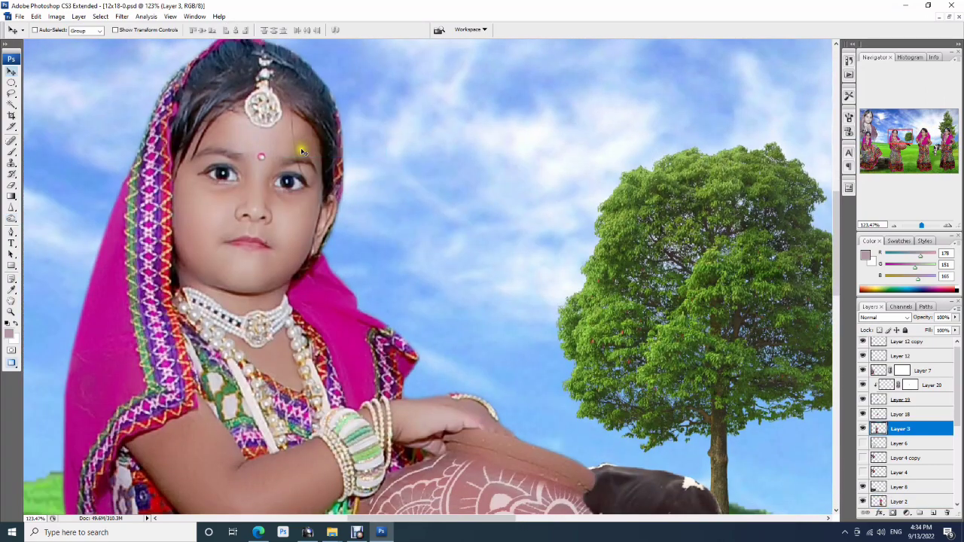
{"action": "key", "text": "o"}
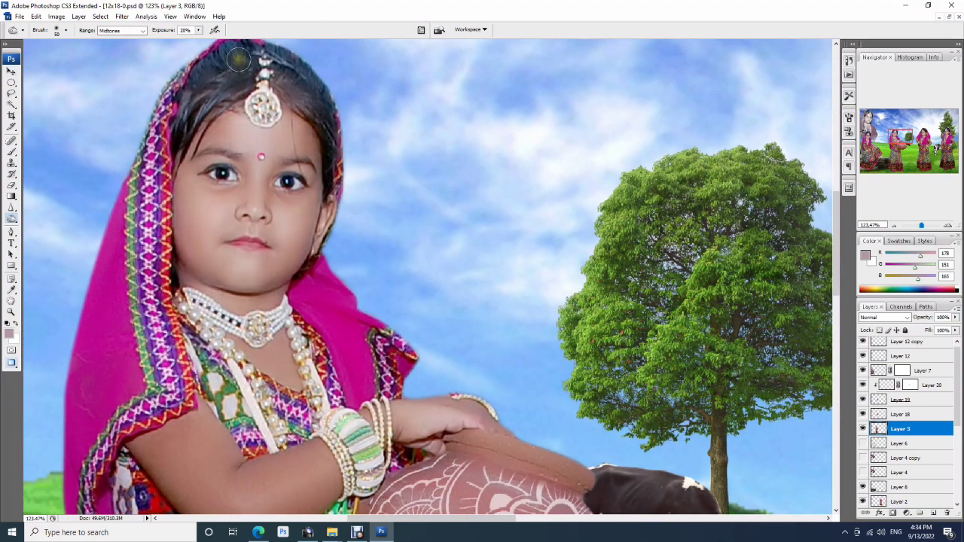
{"action": "key", "text": "bracketright"}
{"action": "key", "text": "bracketright"}
{"action": "left_click_drag", "start_coordinate": [232, 54], "coordinate": [217, 92]}
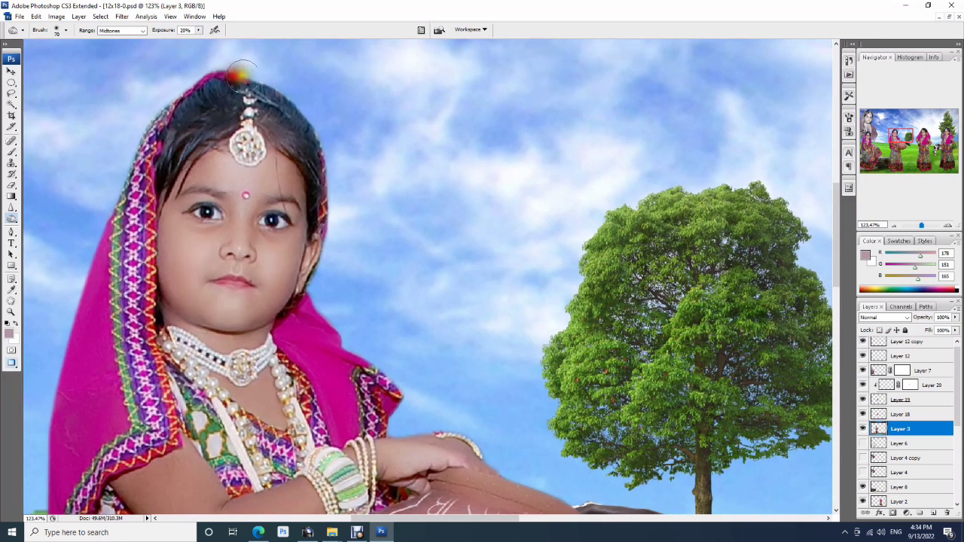
{"action": "left_click_drag", "start_coordinate": [299, 198], "coordinate": [305, 149]}
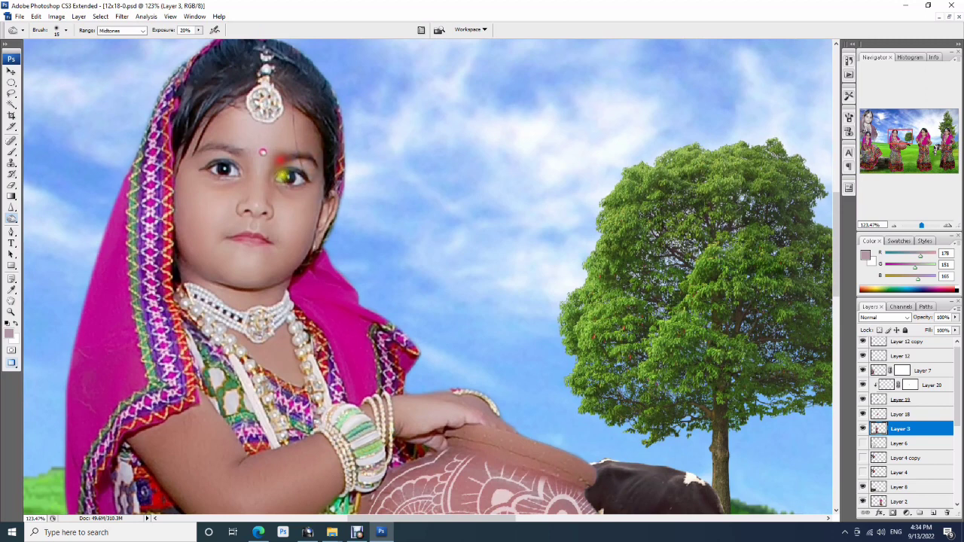
{"action": "left_click_drag", "start_coordinate": [307, 181], "coordinate": [295, 161]}
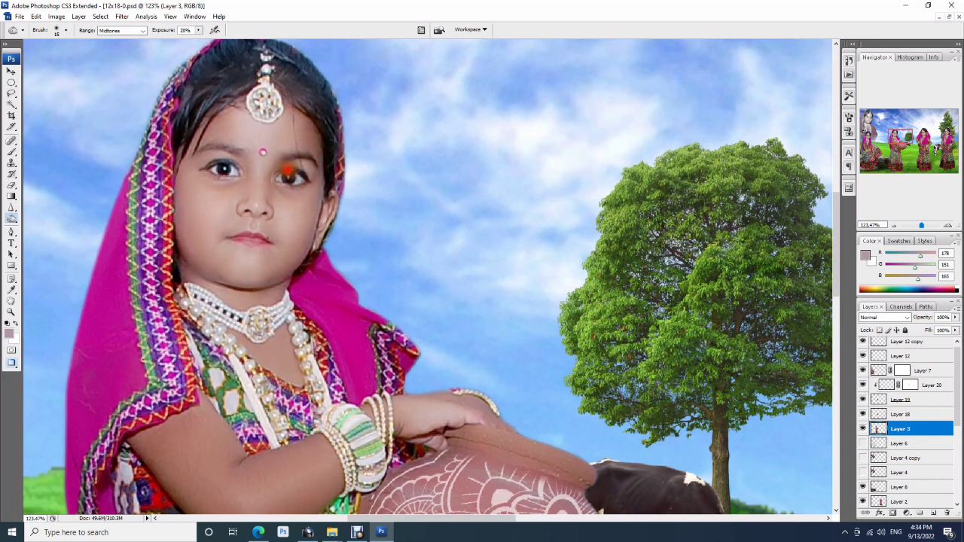
{"action": "mouse_move", "coordinate": [226, 176]}
{"action": "left_mouse_down"}
{"action": "mouse_move", "coordinate": [205, 161]}
{"action": "mouse_move", "coordinate": [219, 150]}
{"action": "mouse_move", "coordinate": [214, 191]}
{"action": "left_mouse_up"}
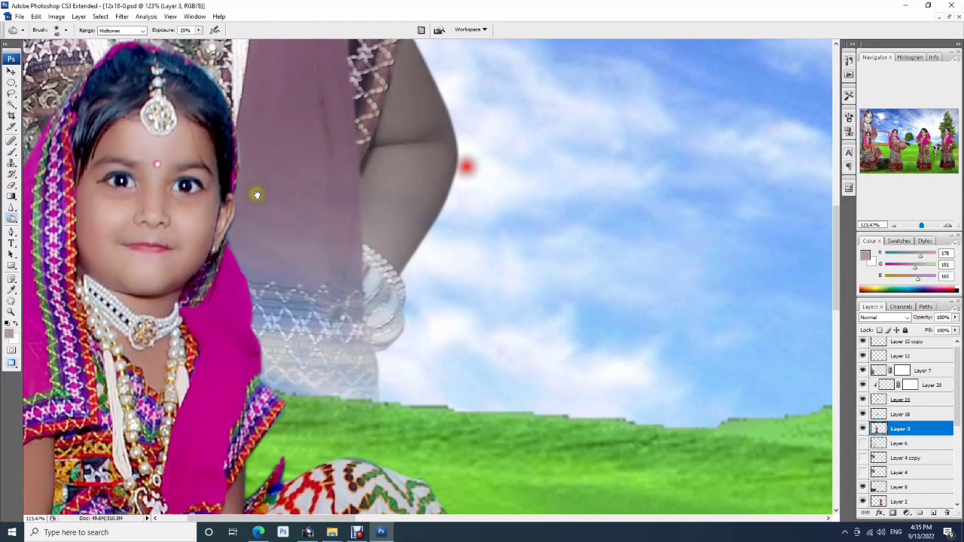
- Select the seated girl's Layer 7 and dodge her eyebrow and eye lighter
{"action": "left_click_drag", "start_coordinate": [207, 177], "coordinate": [233, 234]}
{"action": "key", "text": "v"}
{"action": "right_click", "coordinate": [234, 234]}
{"action": "left_click", "coordinate": [235, 232]}
{"action": "key", "text": "o"}
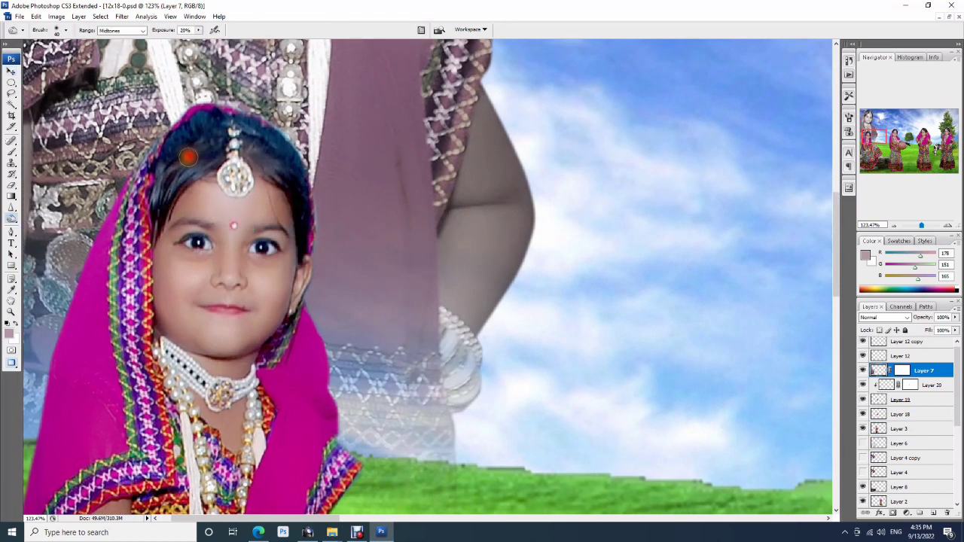
{"action": "key", "text": "bracketright"}
{"action": "key", "text": "bracketright"}
{"action": "key", "text": "bracketright"}
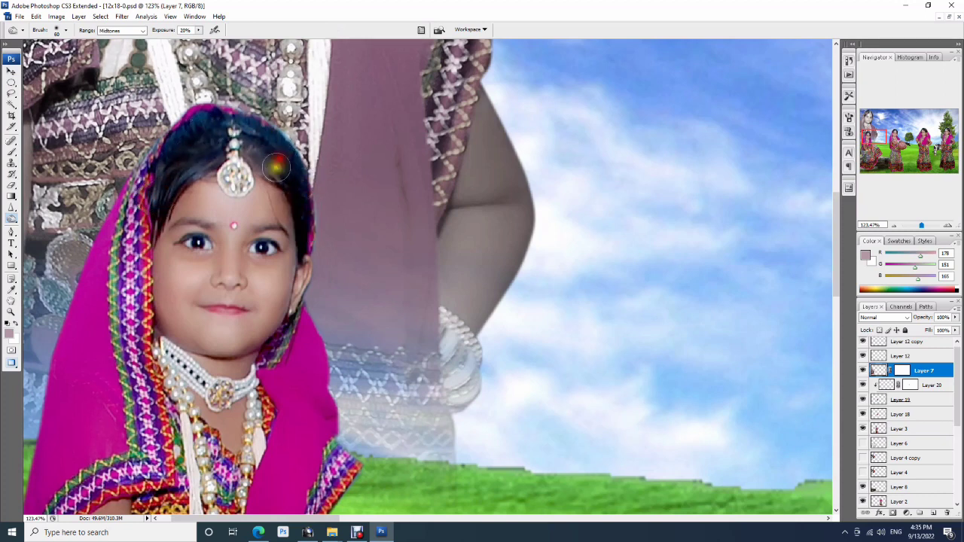
{"action": "key", "text": "bracketleft"}
{"action": "key", "text": "bracketleft"}
{"action": "key", "text": "bracketleft"}
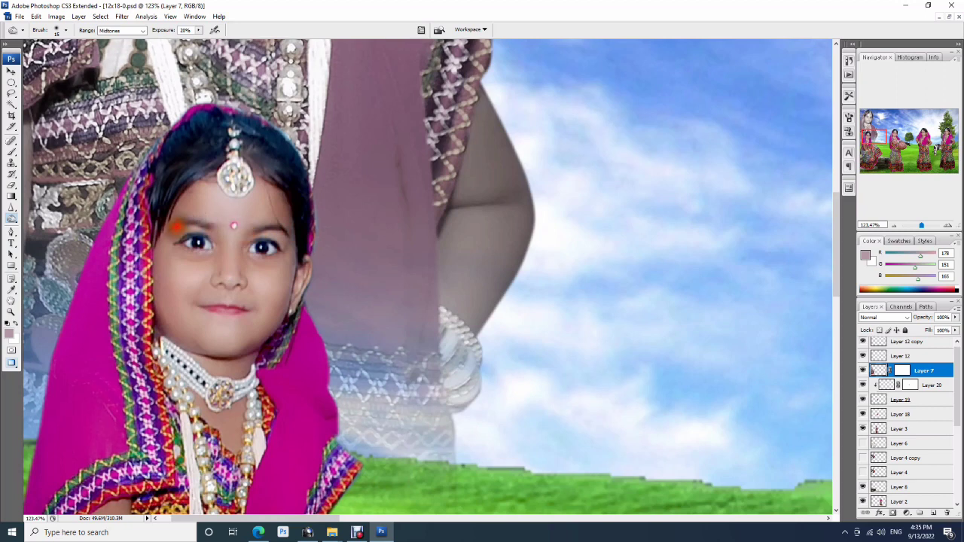
{"action": "mouse_move", "coordinate": [171, 223]}
{"action": "left_mouse_down"}
{"action": "mouse_move", "coordinate": [213, 227]}
{"action": "mouse_move", "coordinate": [256, 248]}
{"action": "left_mouse_up"}
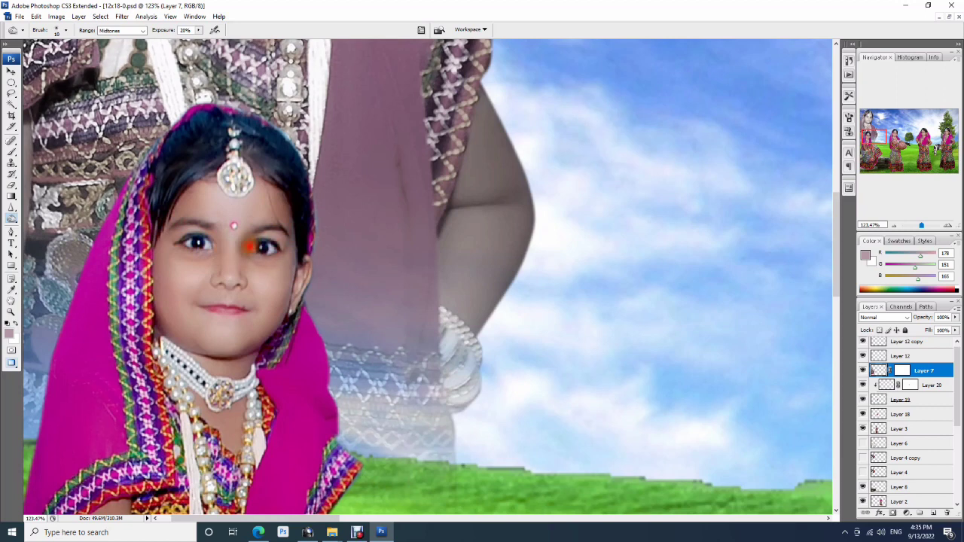
{"action": "left_click_drag", "start_coordinate": [255, 247], "coordinate": [263, 248]}
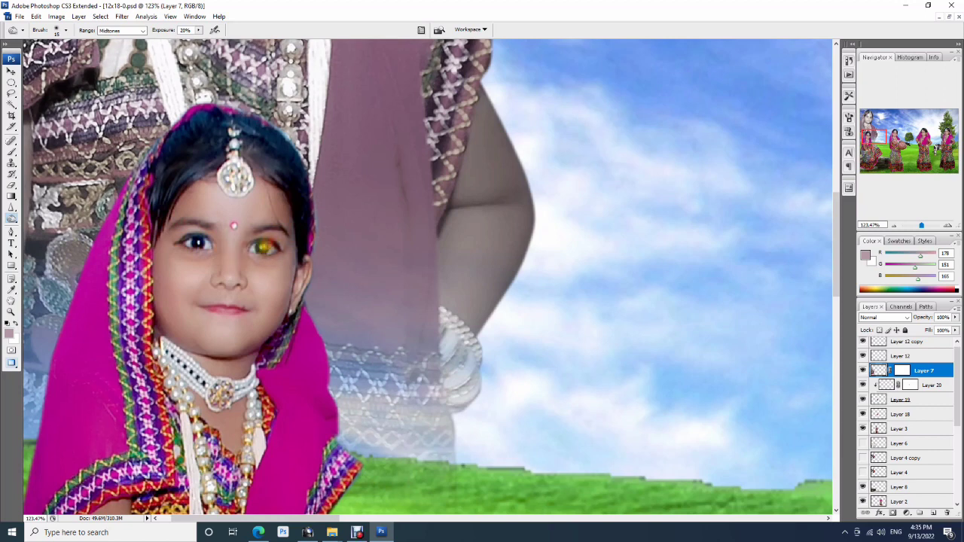
- Apply Filter > Sharpen > Sharpen to Layer 7 and zoom out to about 80%
{"action": "key", "text": "alt+t"}
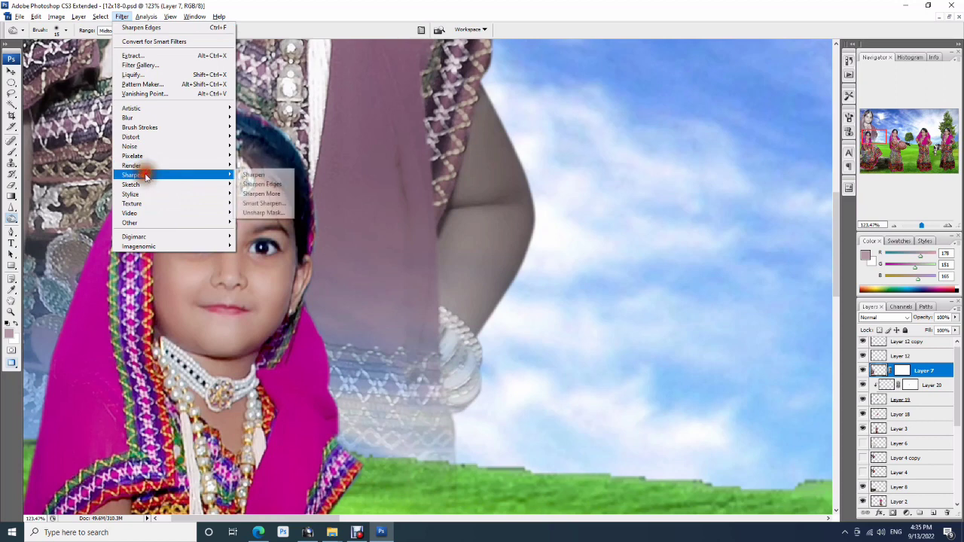
{"action": "left_click", "coordinate": [255, 180]}
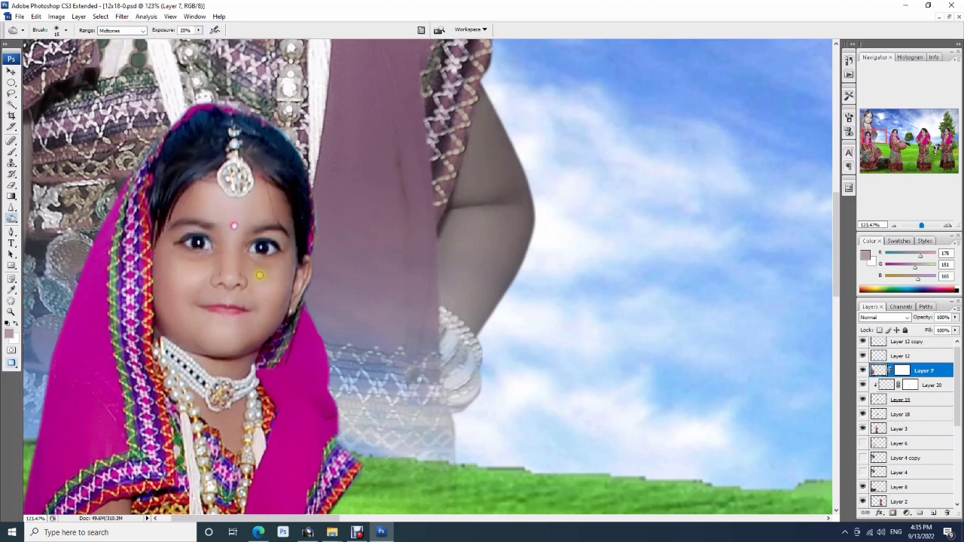
{"action": "scroll", "coordinate": [257, 270], "scroll_direction": "down", "scroll_amount": 3}
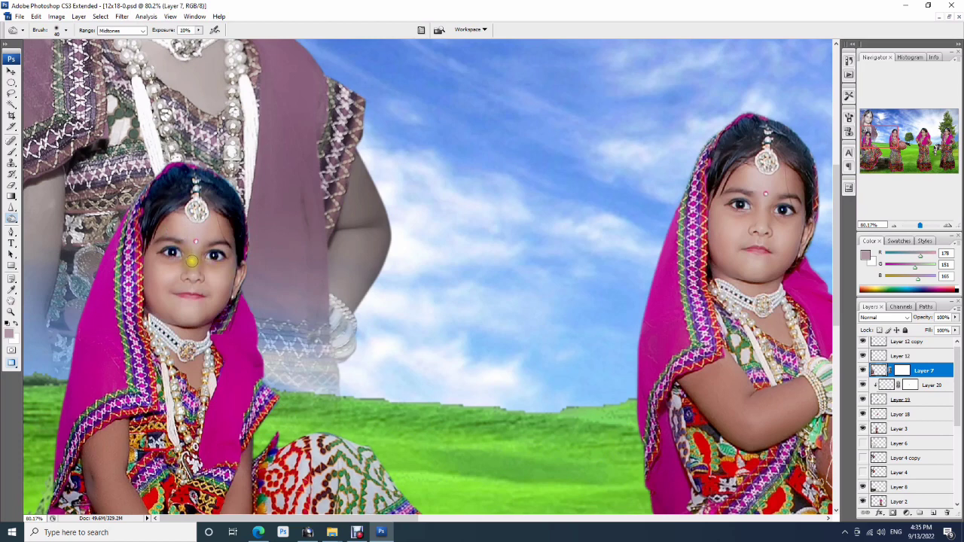
- Sample the forehead skin tone and paint soft 10% blush on the cheek and arm
{"action": "key", "text": "b"}
{"action": "left_click", "coordinate": [189, 233], "text": "alt"}
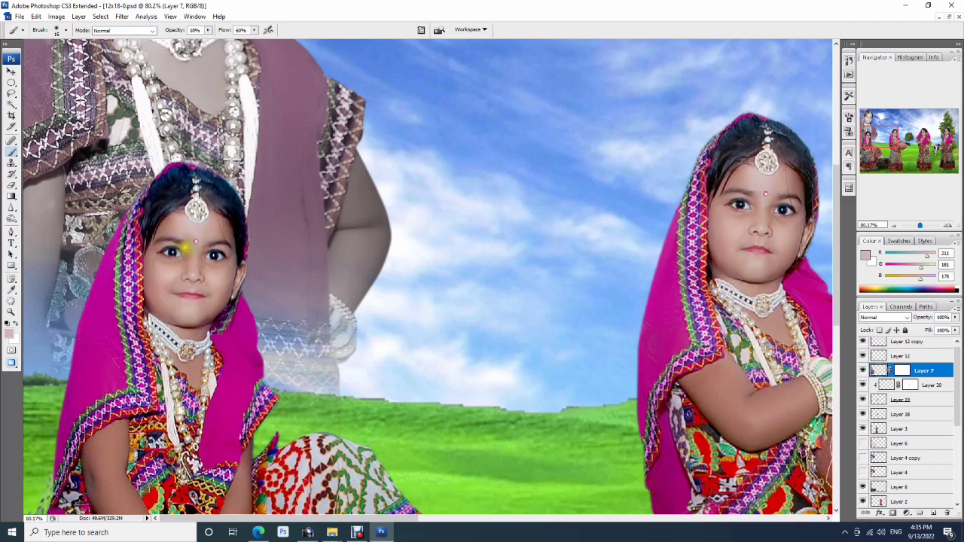
{"action": "left_click", "coordinate": [176, 274]}
{"action": "mouse_move", "coordinate": [166, 264]}
{"action": "left_mouse_down"}
{"action": "mouse_move", "coordinate": [173, 314]}
{"action": "mouse_move", "coordinate": [215, 292]}
{"action": "left_mouse_up"}
{"action": "scroll", "coordinate": [248, 117], "scroll_direction": "down", "scroll_amount": 5}
{"action": "scroll", "coordinate": [248, 118], "scroll_direction": "down", "scroll_amount": 1}
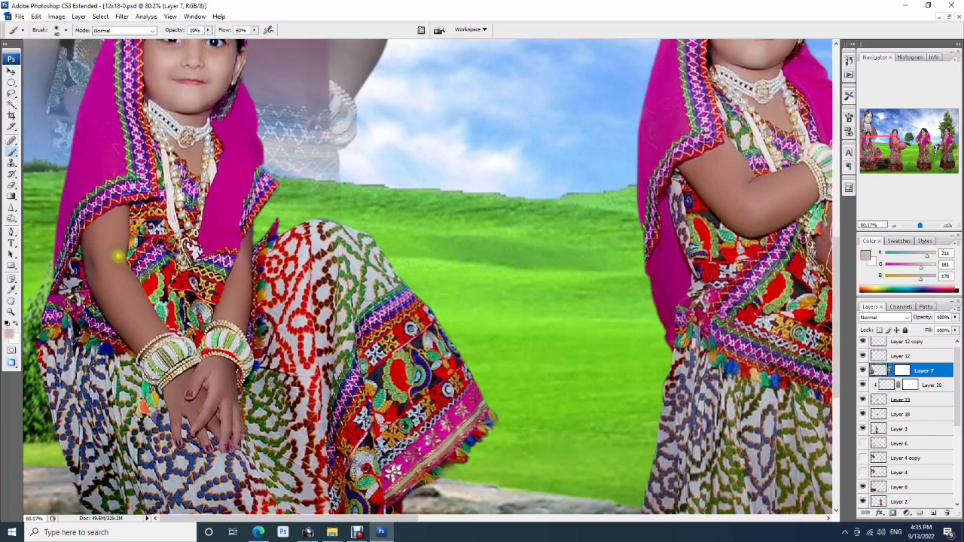
{"action": "mouse_move", "coordinate": [99, 246]}
{"action": "left_mouse_down"}
{"action": "mouse_move", "coordinate": [125, 304]}
{"action": "mouse_move", "coordinate": [100, 281]}
{"action": "mouse_move", "coordinate": [129, 332]}
{"action": "mouse_move", "coordinate": [100, 249]}
{"action": "left_mouse_up"}
{"action": "mouse_move", "coordinate": [130, 306]}
{"action": "left_mouse_down"}
{"action": "mouse_move", "coordinate": [108, 216]}
{"action": "mouse_move", "coordinate": [128, 104]}
{"action": "left_mouse_up"}
- Create a new Layer 21 above Layer 7 and reset the paint colour to black
{"action": "key", "text": "v"}
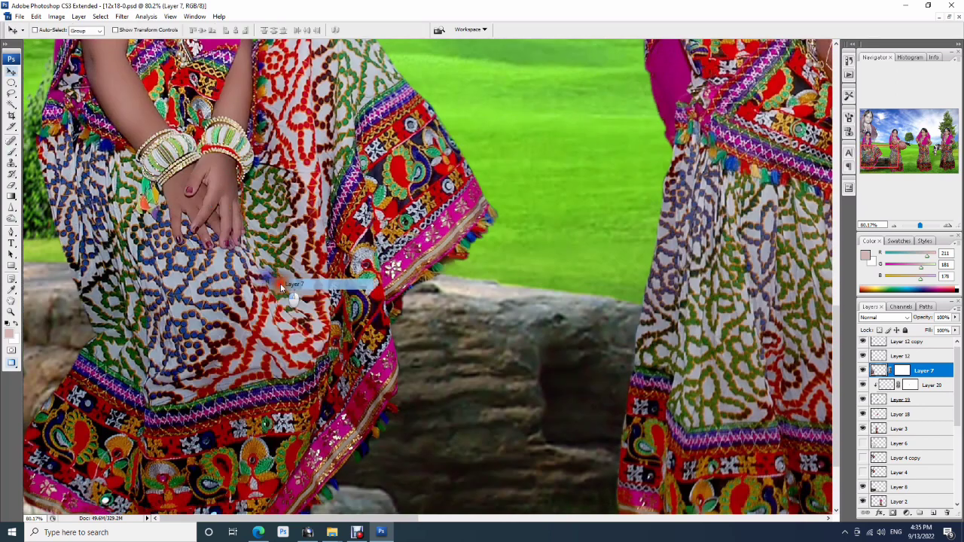
{"action": "left_click_drag", "start_coordinate": [354, 307], "coordinate": [354, 258]}
{"action": "key", "text": "ctrl+shift+alt+e"}
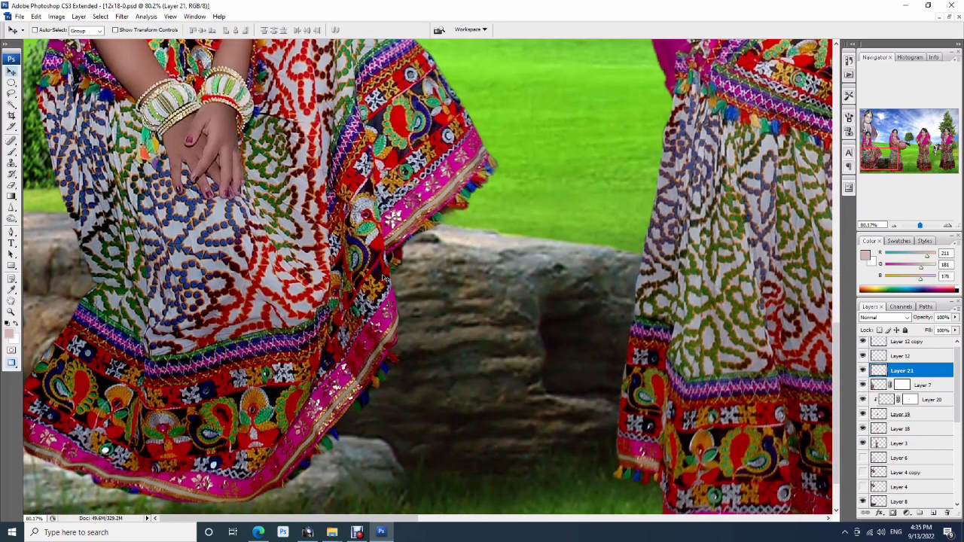
{"action": "key", "text": "ctrl+f"}
{"action": "key", "text": "b"}
{"action": "key", "text": "d"}
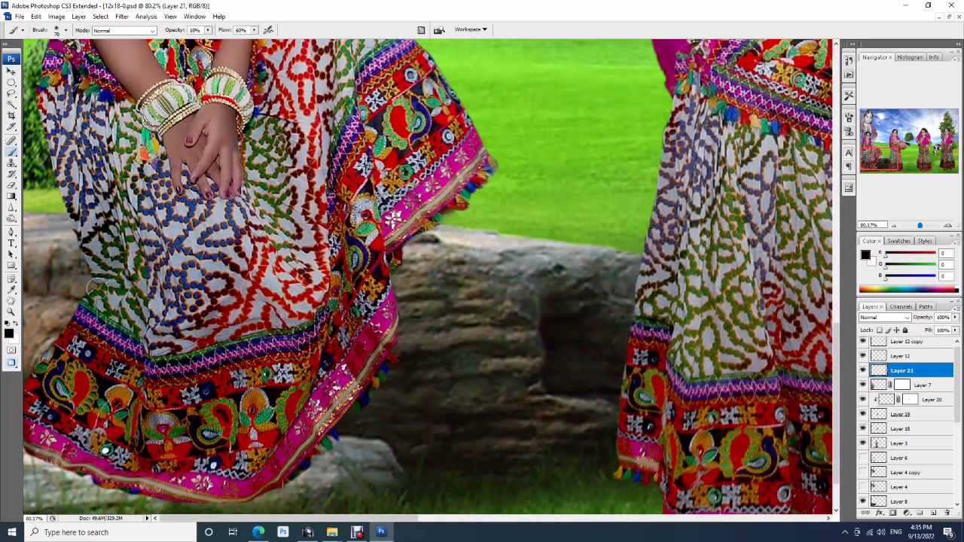
- Switch to full-screen view with menus and reselect Layer 7, showing the seated girl's skirt
{"action": "scroll", "coordinate": [75, 240], "scroll_direction": "down", "scroll_amount": 1}
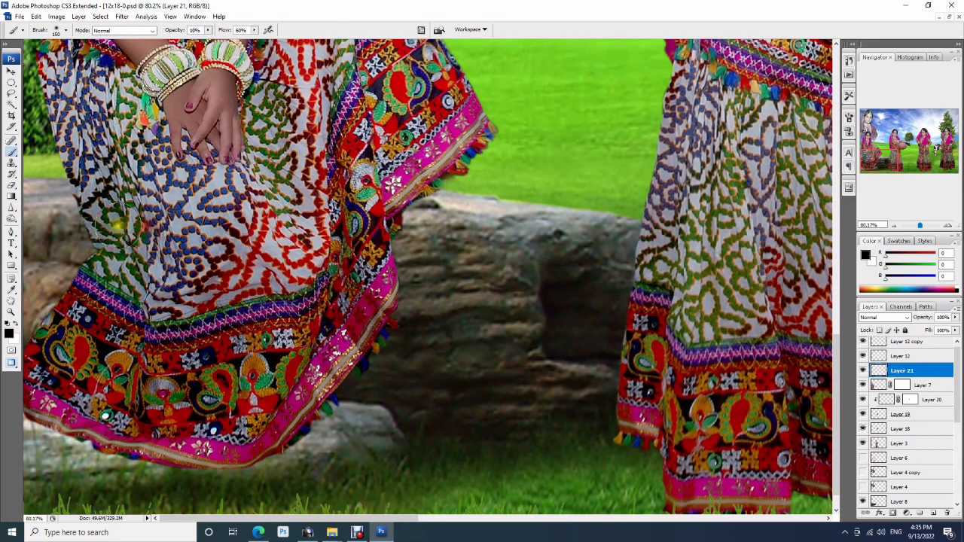
{"action": "key", "text": "f"}
{"action": "key", "text": "v"}
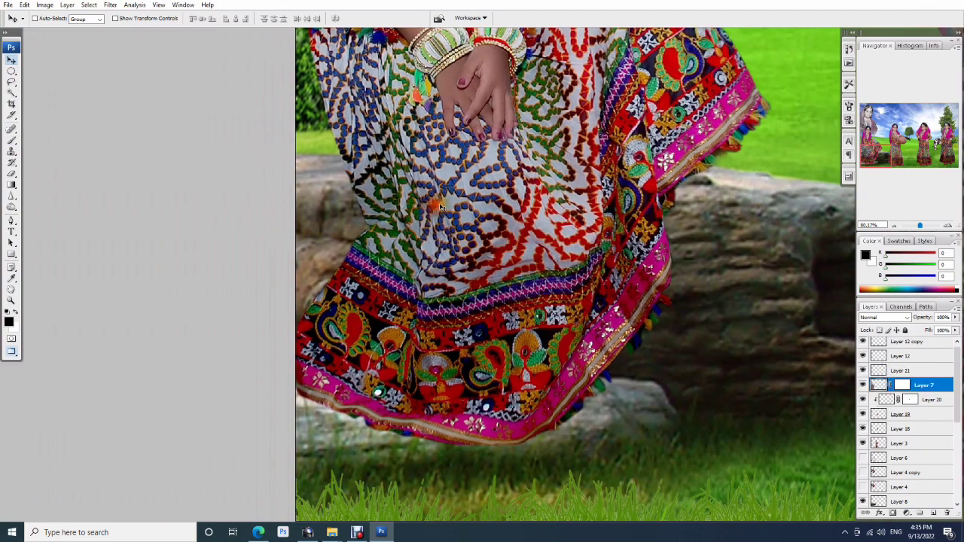
{"action": "left_click", "coordinate": [437, 205], "text": "ctrl"}
{"action": "left_click_drag", "start_coordinate": [446, 212], "coordinate": [489, 252]}
{"action": "scroll", "coordinate": [489, 252], "scroll_direction": "down", "scroll_amount": 5}
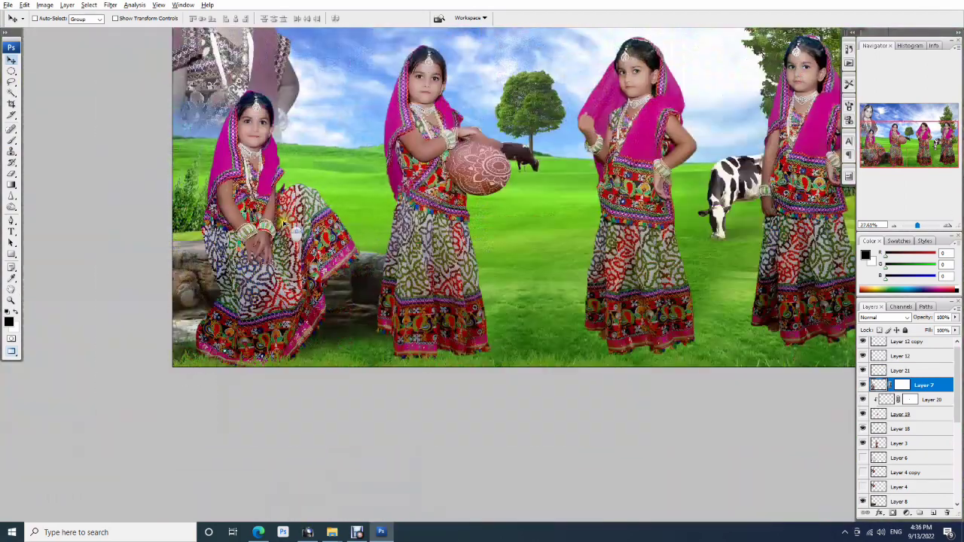
- Scale the rock on Layer 8 up to about 104.6%
{"action": "left_click_drag", "start_coordinate": [285, 222], "coordinate": [274, 217]}
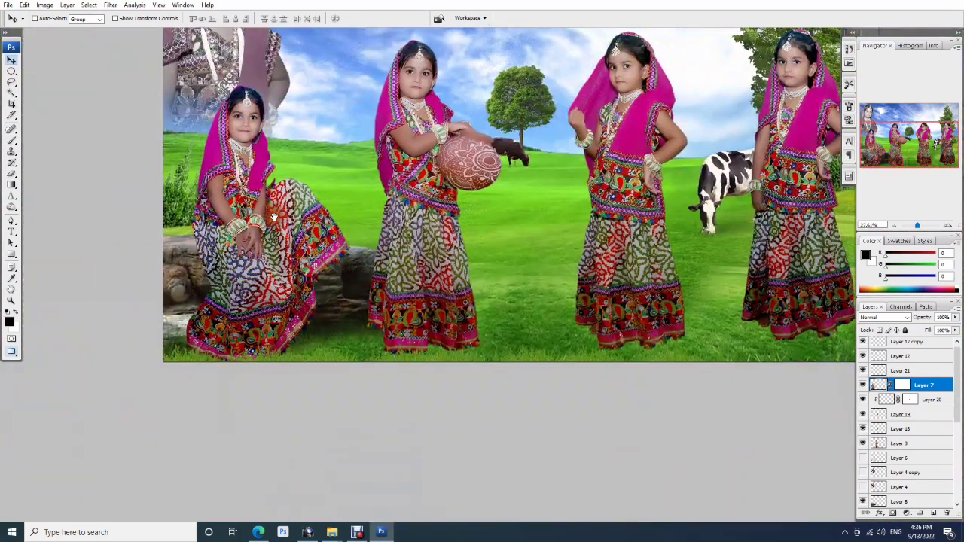
{"action": "left_click", "coordinate": [346, 278], "text": "ctrl"}
{"action": "key", "text": "ctrl+t"}
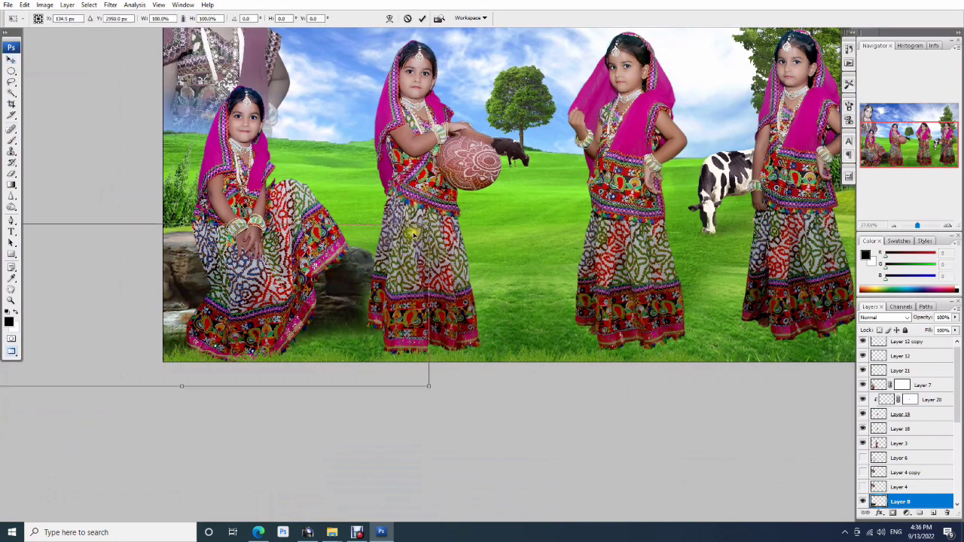
{"action": "left_click_drag", "start_coordinate": [441, 233], "coordinate": [375, 274]}
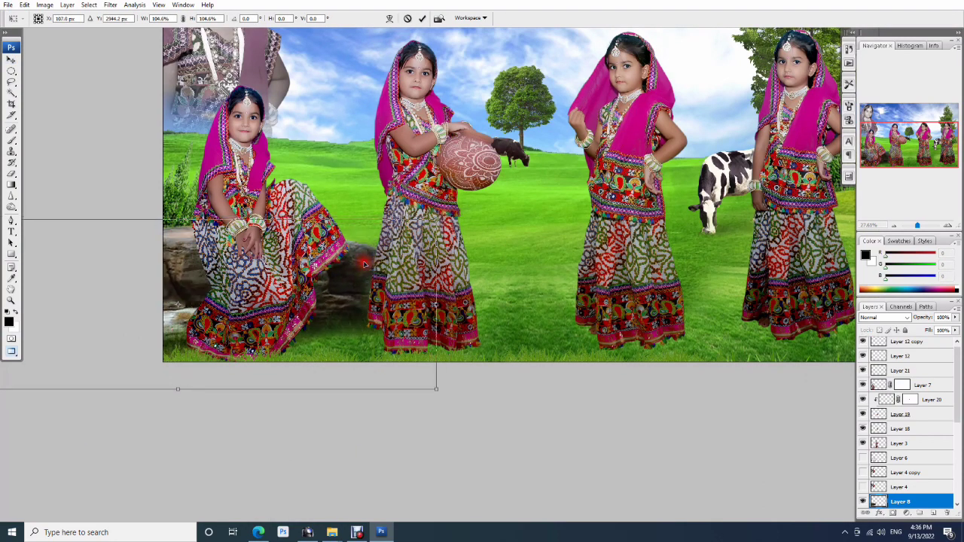
{"action": "key", "text": "Return"}
- On Layer 21, paint a faint 10% black shadow on the rock beside the skirt
{"action": "key", "text": "z"}
{"action": "left_click", "coordinate": [298, 303]}
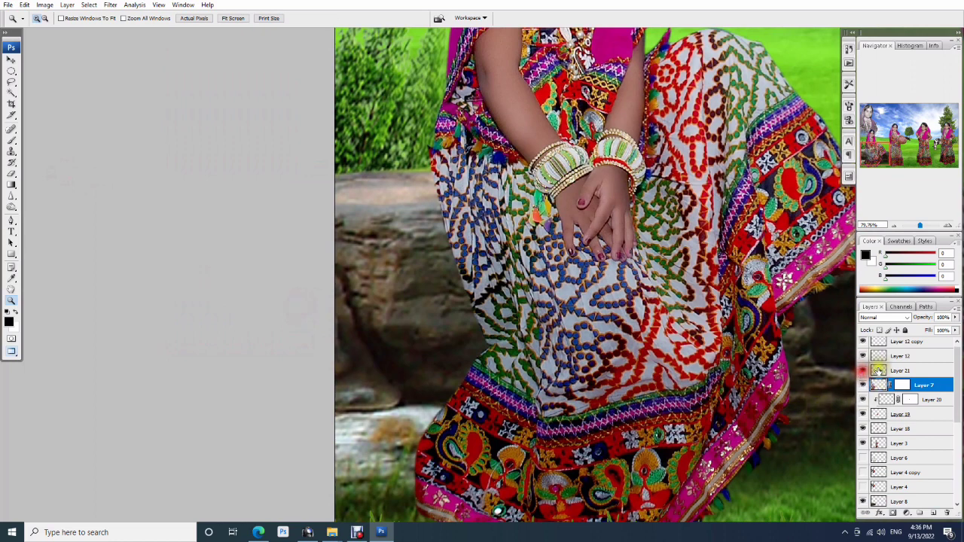
{"action": "left_click", "coordinate": [900, 370]}
{"action": "left_click", "coordinate": [882, 370], "text": "ctrl"}
{"action": "key", "text": "Return"}
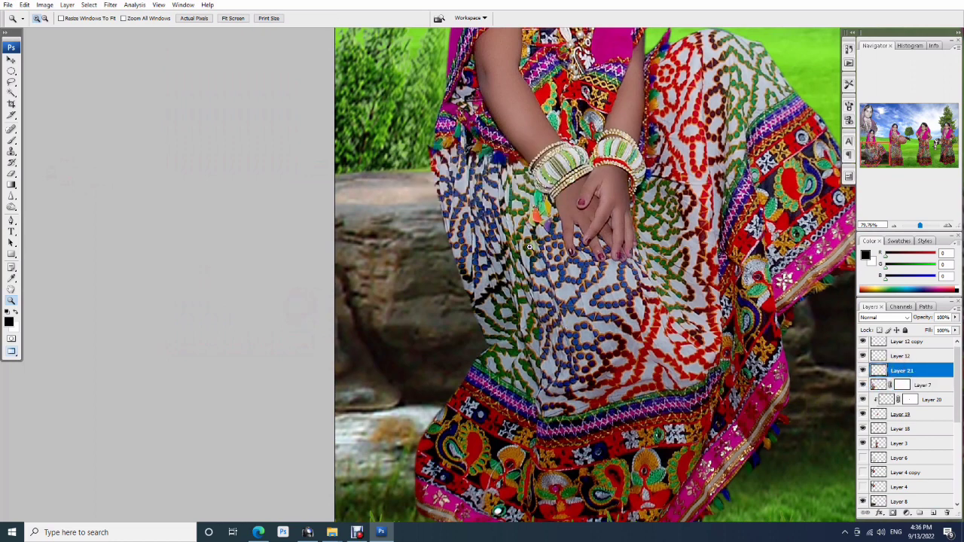
{"action": "key", "text": "b"}
{"action": "left_click_drag", "start_coordinate": [433, 218], "coordinate": [459, 384]}
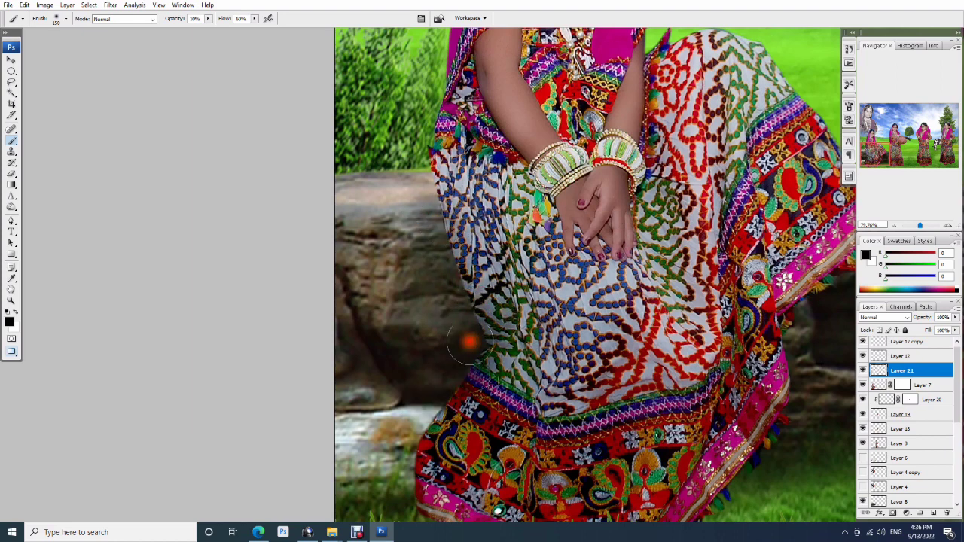
- Move Layer 21 below Layer 7 and paint 30% black shadow along the skirt hem
{"action": "key", "text": "ctrl+bracketleft"}
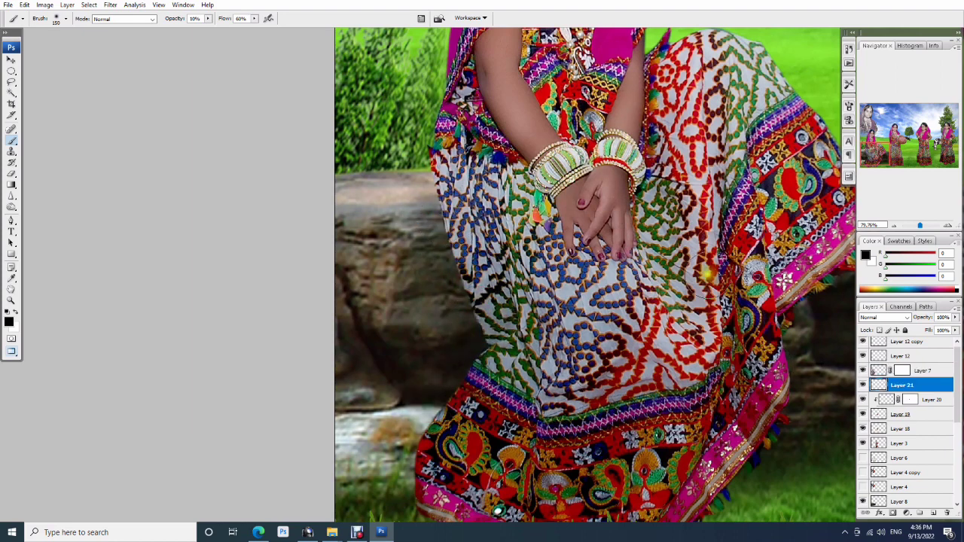
{"action": "key", "text": "3"}
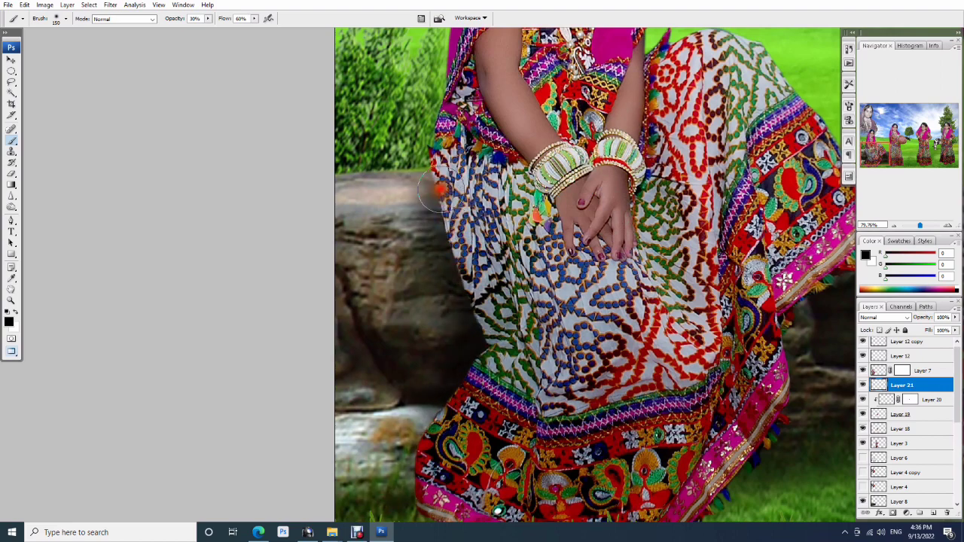
{"action": "left_click_drag", "start_coordinate": [464, 265], "coordinate": [186, 190]}
{"action": "left_click_drag", "start_coordinate": [539, 217], "coordinate": [492, 357]}
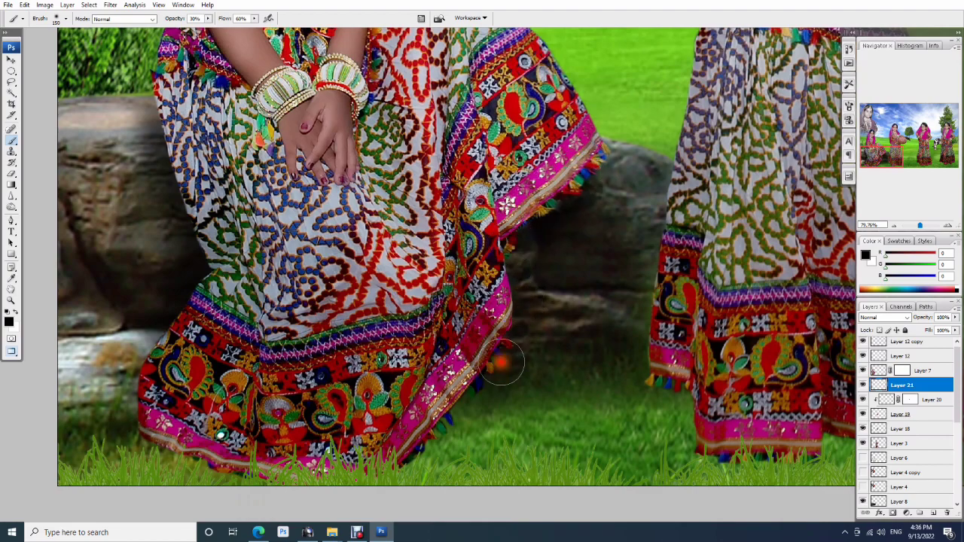
{"action": "scroll", "coordinate": [482, 339], "scroll_direction": "up", "scroll_amount": 3}
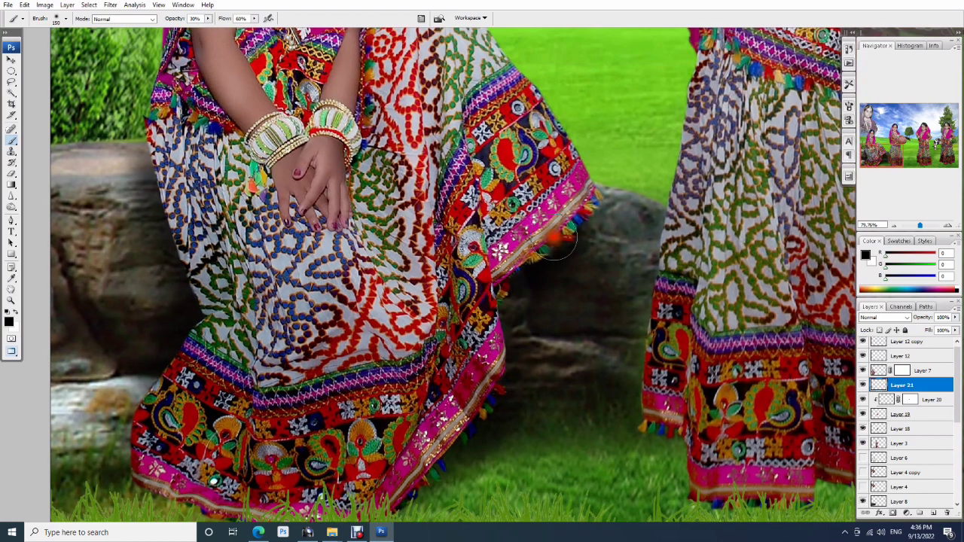
{"action": "scroll", "coordinate": [373, 304], "scroll_direction": "up", "scroll_amount": 6}
{"action": "scroll", "coordinate": [372, 303], "scroll_direction": "up", "scroll_amount": 3}
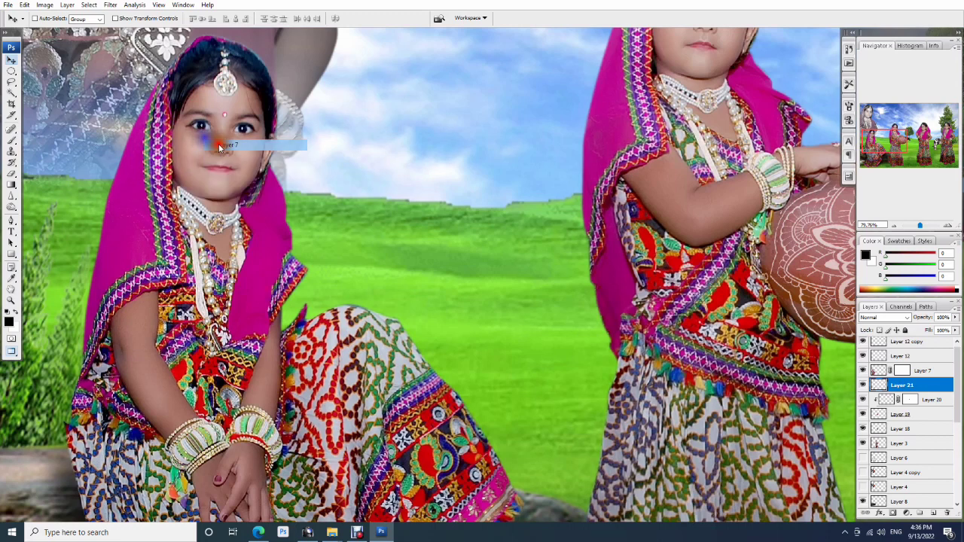
- Magic Wand the seated girl's hair, feather 1.5 px, and set Levels midtones to 0.86
{"action": "key", "text": "alt+]"}
{"action": "scroll", "coordinate": [219, 143], "scroll_direction": "up", "scroll_amount": 1}
{"action": "key", "text": "w"}
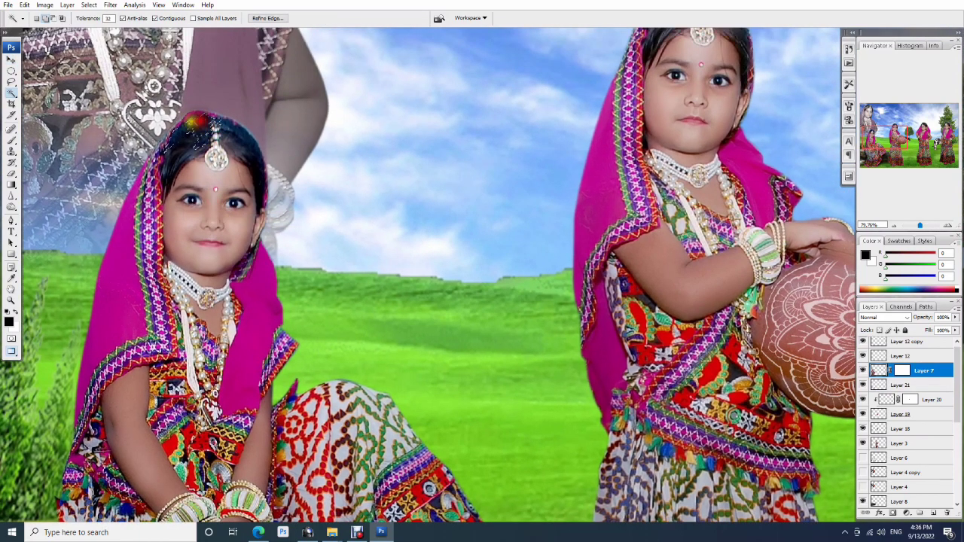
{"action": "left_click", "coordinate": [240, 137]}
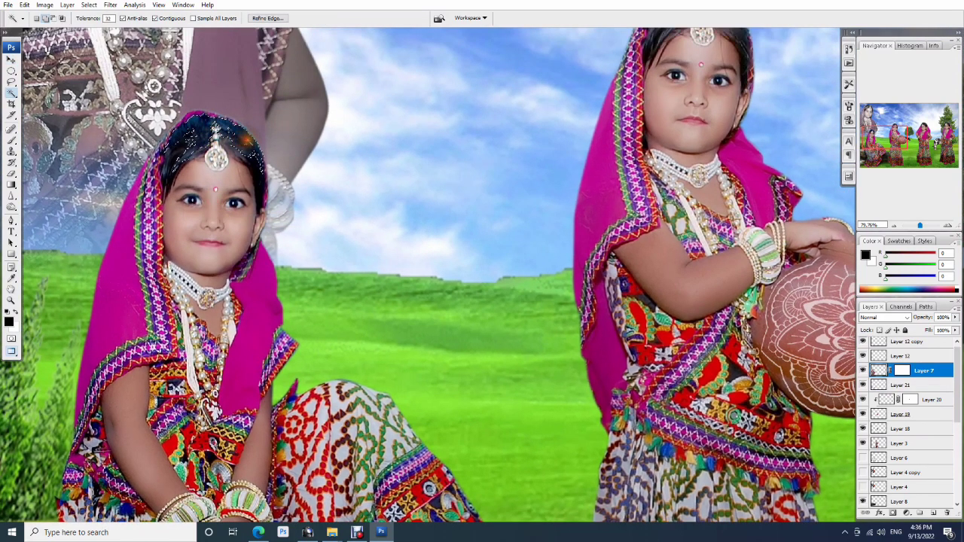
{"action": "key", "text": "ctrl+alt+d"}
{"action": "key", "text": "Return"}
{"action": "key", "text": "ctrl+l"}
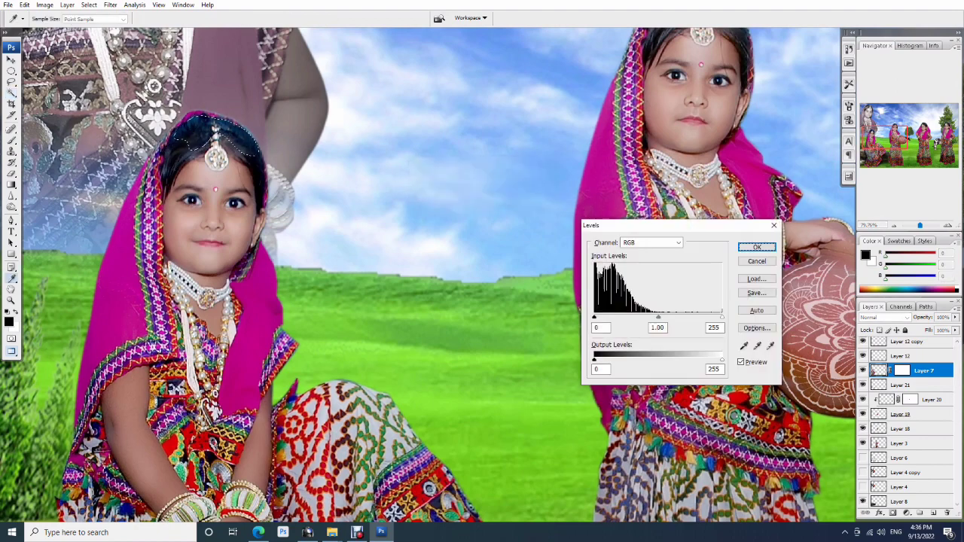
{"action": "left_click_drag", "start_coordinate": [658, 317], "coordinate": [665, 320]}
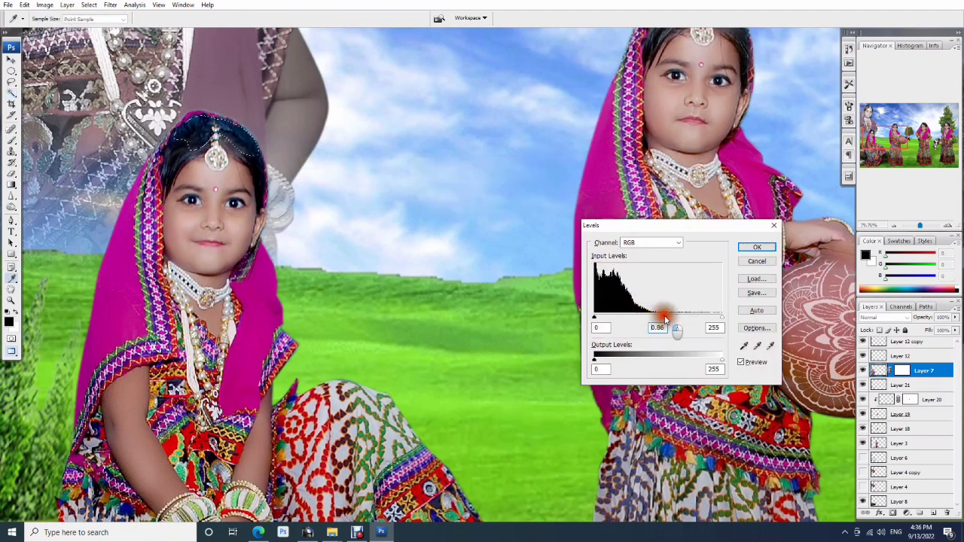
{"action": "key", "text": "Return"}
- On Layer 5 copy, burn the girl's hair and the skin around both eyes darker
{"action": "key", "text": "v"}
{"action": "scroll", "coordinate": [301, 264], "scroll_direction": "up", "scroll_amount": 2}
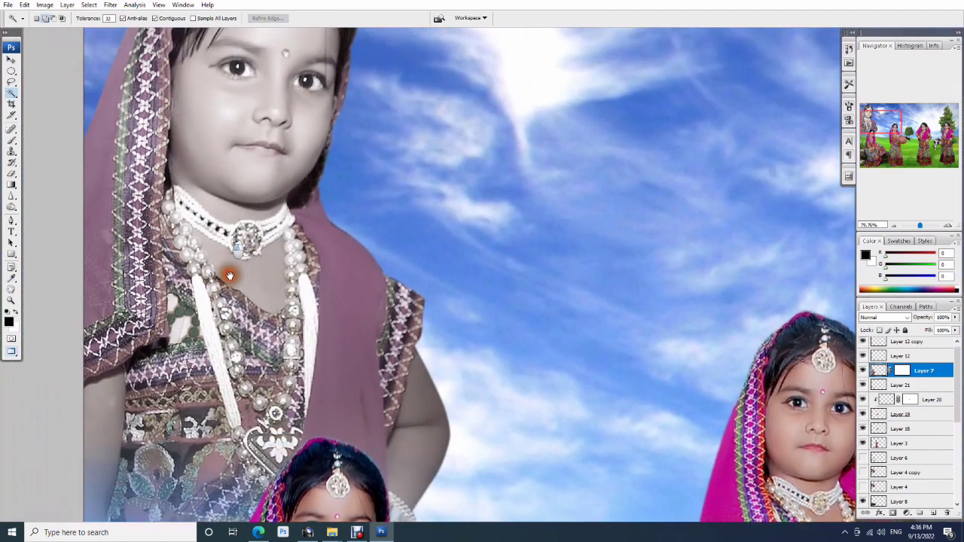
{"action": "right_click", "coordinate": [244, 183]}
{"action": "left_click", "coordinate": [245, 183]}
{"action": "scroll", "coordinate": [276, 221], "scroll_direction": "up", "scroll_amount": 3}
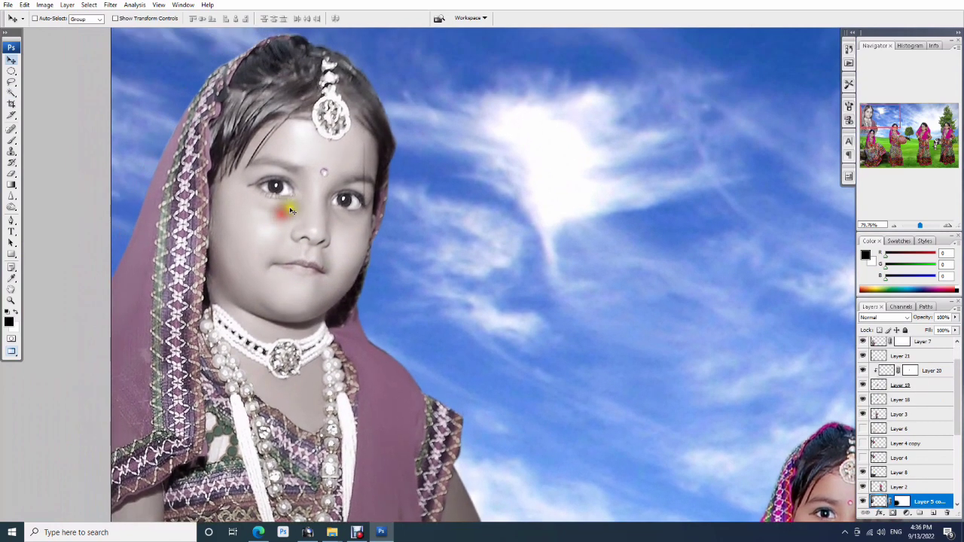
{"action": "key", "text": "o"}
{"action": "left_click_drag", "start_coordinate": [291, 82], "coordinate": [235, 130]}
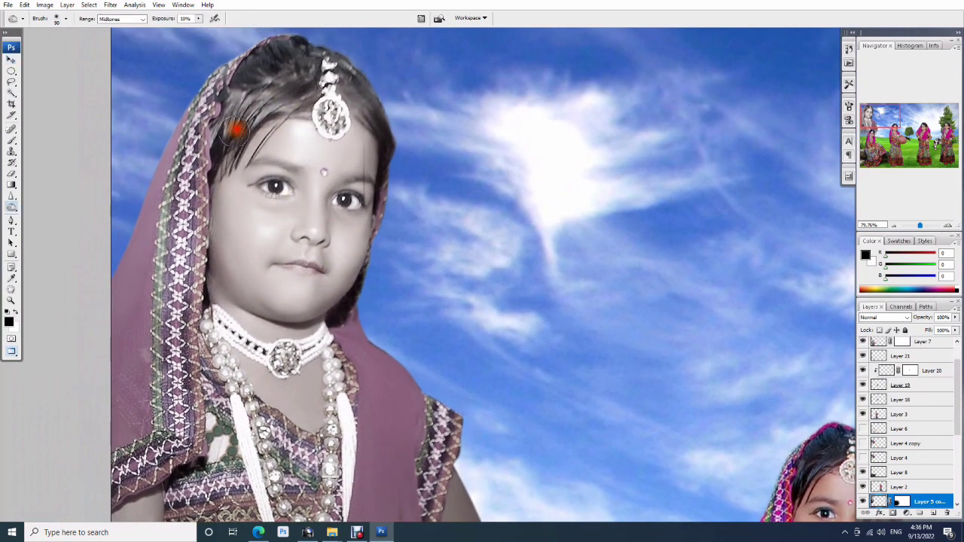
{"action": "left_click_drag", "start_coordinate": [330, 77], "coordinate": [362, 82]}
{"action": "key", "text": "bracketleft"}
{"action": "key", "text": "bracketleft"}
{"action": "key", "text": "bracketleft"}
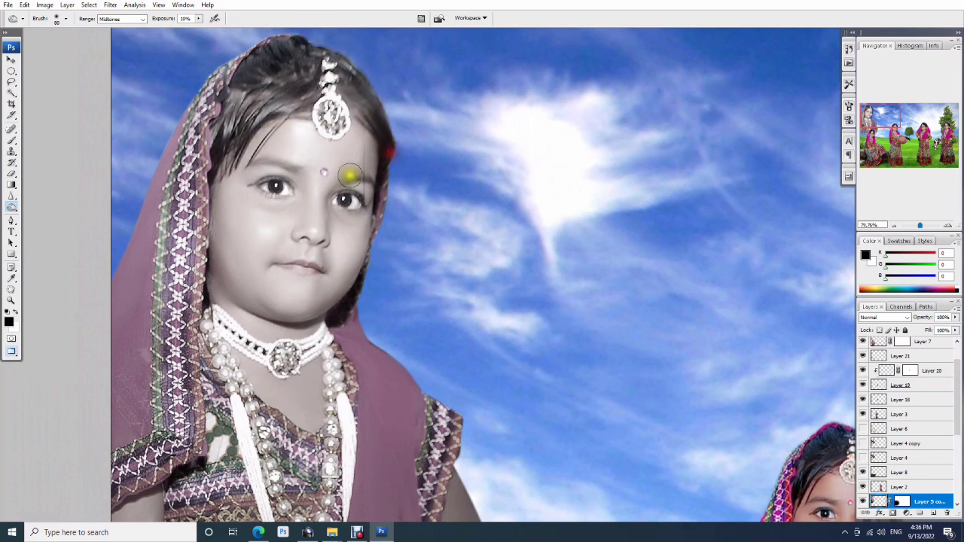
{"action": "left_click_drag", "start_coordinate": [359, 181], "coordinate": [363, 180]}
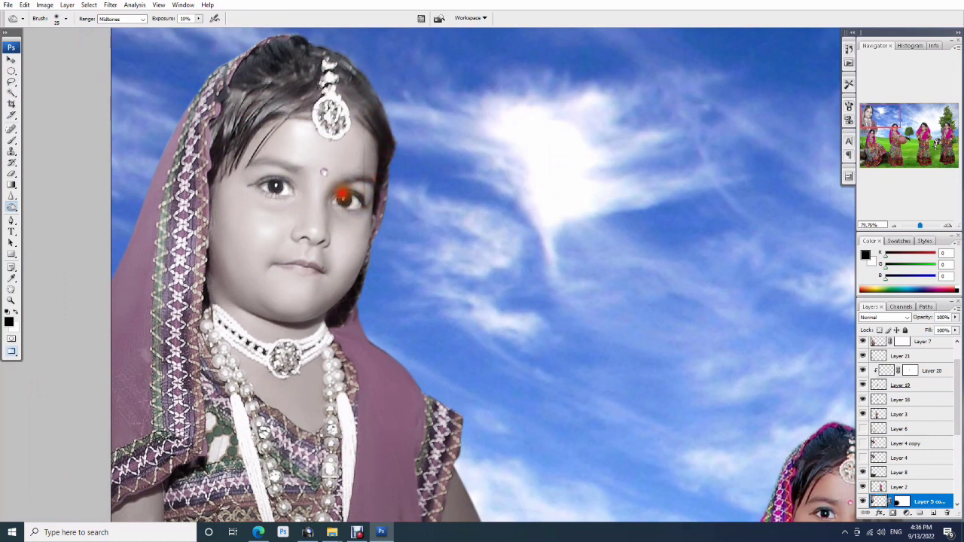
{"action": "left_click_drag", "start_coordinate": [341, 199], "coordinate": [337, 201]}
{"action": "mouse_move", "coordinate": [277, 188]}
{"action": "left_mouse_down"}
{"action": "mouse_move", "coordinate": [294, 193]}
{"action": "mouse_move", "coordinate": [301, 168]}
{"action": "mouse_move", "coordinate": [263, 161]}
{"action": "left_mouse_up"}
- Select the rightmost girl's layer and zoom in on her face
{"action": "scroll", "coordinate": [341, 199], "scroll_direction": "down", "scroll_amount": 1}
{"action": "scroll", "coordinate": [341, 200], "scroll_direction": "down", "scroll_amount": 2}
{"action": "scroll", "coordinate": [392, 226], "scroll_direction": "up", "scroll_amount": 1}
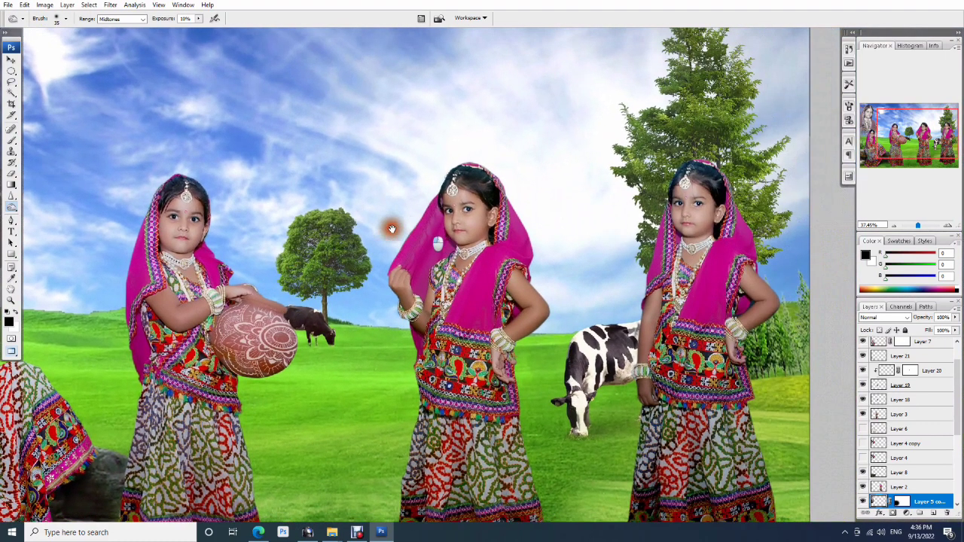
{"action": "key", "text": "v"}
{"action": "left_click", "coordinate": [488, 226], "text": "ctrl"}
{"action": "left_click", "coordinate": [720, 217], "text": "ctrl"}
{"action": "key", "text": "z"}
{"action": "left_click_drag", "start_coordinate": [607, 166], "coordinate": [743, 233]}
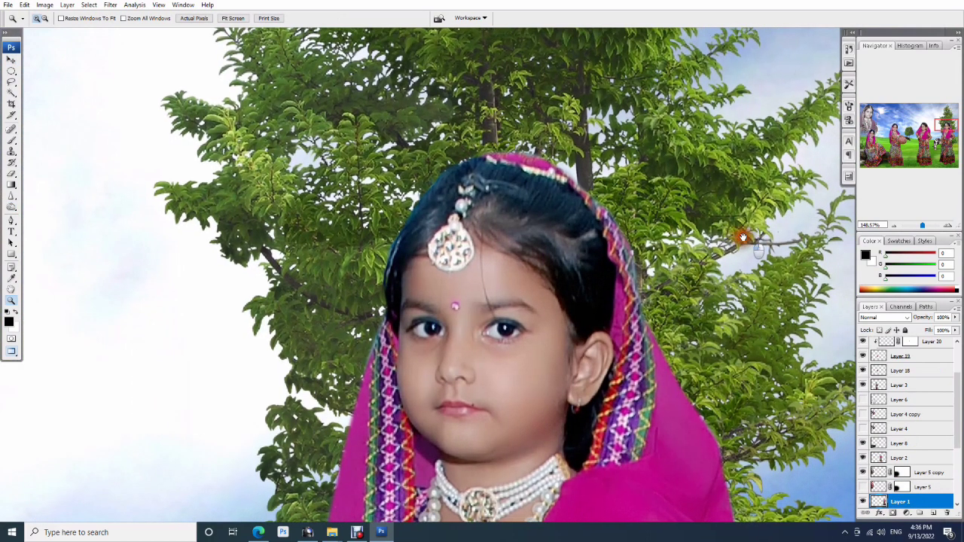
- Burn the rightmost girl's hairline and brow area at 10% midtones, resizing the brush
{"action": "key", "text": "o"}
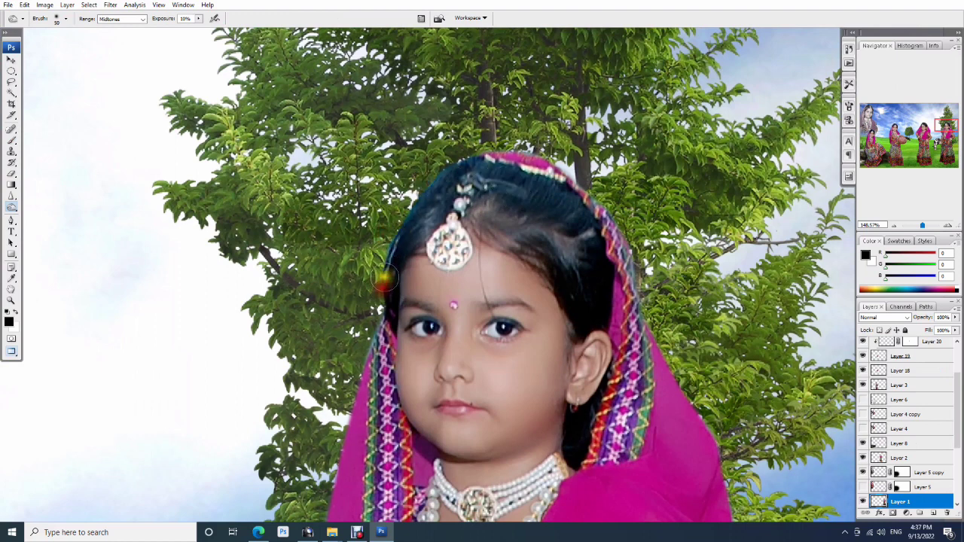
{"action": "left_click_drag", "start_coordinate": [384, 281], "coordinate": [447, 178]}
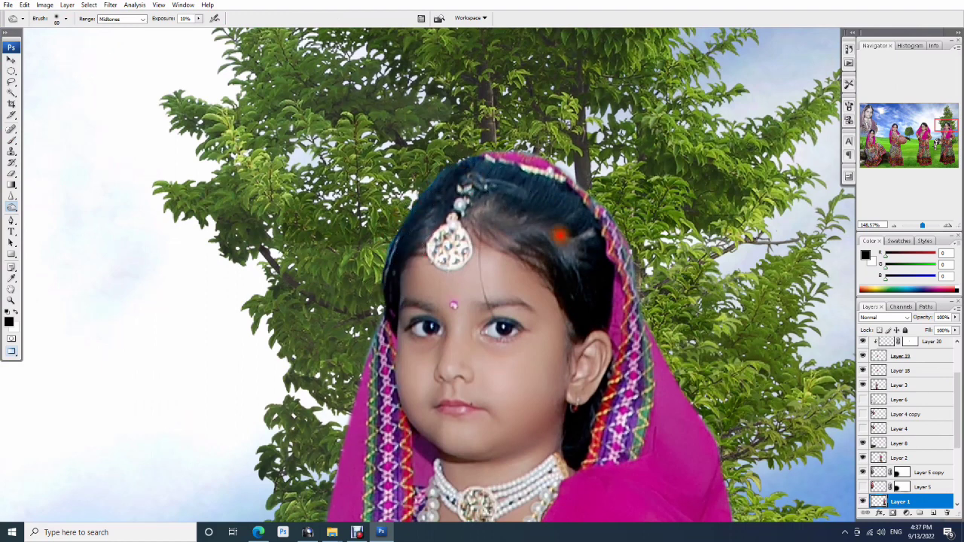
{"action": "mouse_move", "coordinate": [477, 234]}
{"action": "left_mouse_down"}
{"action": "mouse_move", "coordinate": [549, 219]}
{"action": "mouse_move", "coordinate": [603, 265]}
{"action": "left_mouse_up"}
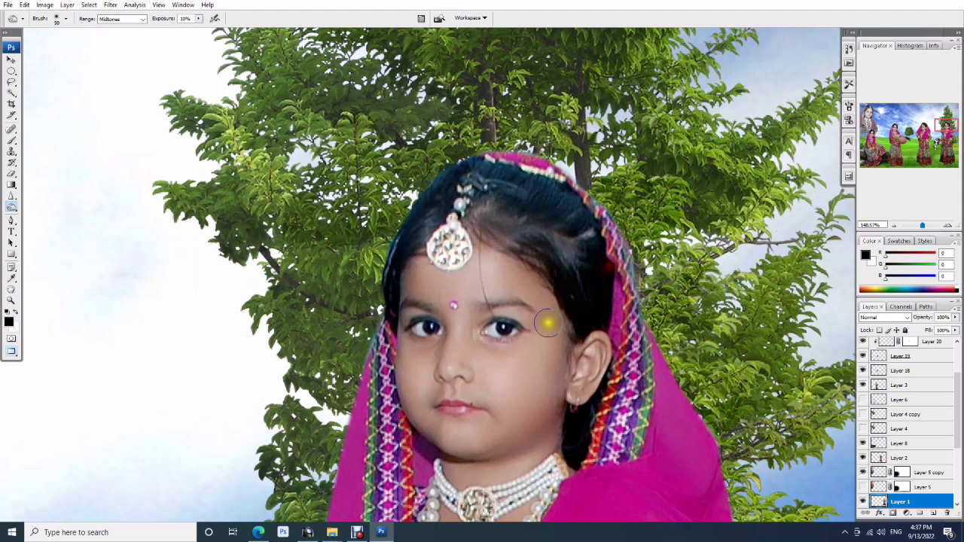
{"action": "mouse_move", "coordinate": [477, 305]}
{"action": "left_mouse_down"}
{"action": "mouse_move", "coordinate": [534, 312]}
{"action": "mouse_move", "coordinate": [430, 304]}
{"action": "mouse_move", "coordinate": [413, 319]}
{"action": "mouse_move", "coordinate": [426, 335]}
{"action": "mouse_move", "coordinate": [500, 324]}
{"action": "mouse_move", "coordinate": [491, 323]}
{"action": "mouse_move", "coordinate": [514, 304]}
{"action": "mouse_move", "coordinate": [475, 256]}
{"action": "mouse_move", "coordinate": [469, 188]}
{"action": "left_mouse_up"}
{"action": "key", "text": "bracketleft"}
{"action": "key", "text": "bracketright"}
{"action": "key", "text": "bracketright"}
{"action": "key", "text": "bracketright"}
{"action": "key", "text": "bracketright"}
{"action": "scroll", "coordinate": [503, 227], "scroll_direction": "down", "scroll_amount": 3}
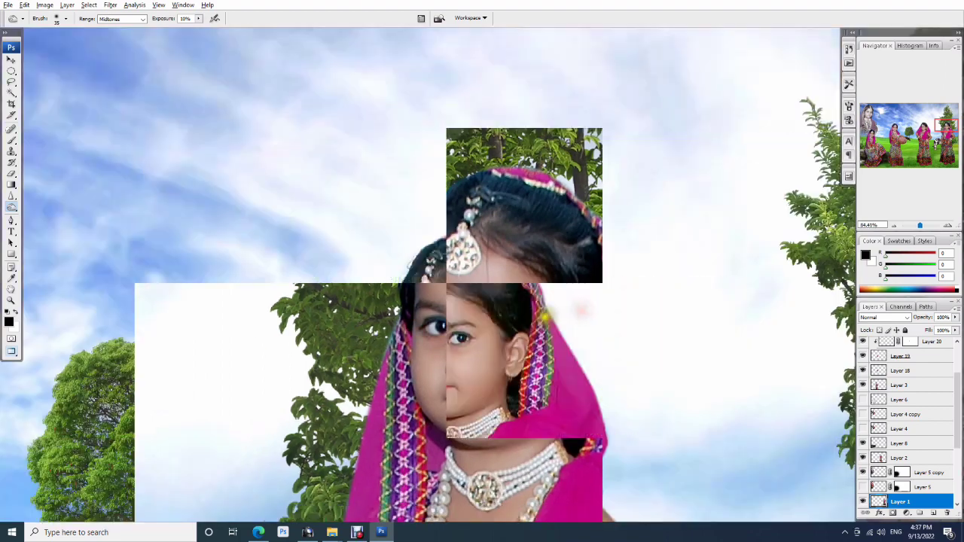
- On Layer 2, Magic Wand the veiled girl's face, feather it, and shift Levels midtones
{"action": "key", "text": "w"}
{"action": "key", "text": "shift+w"}
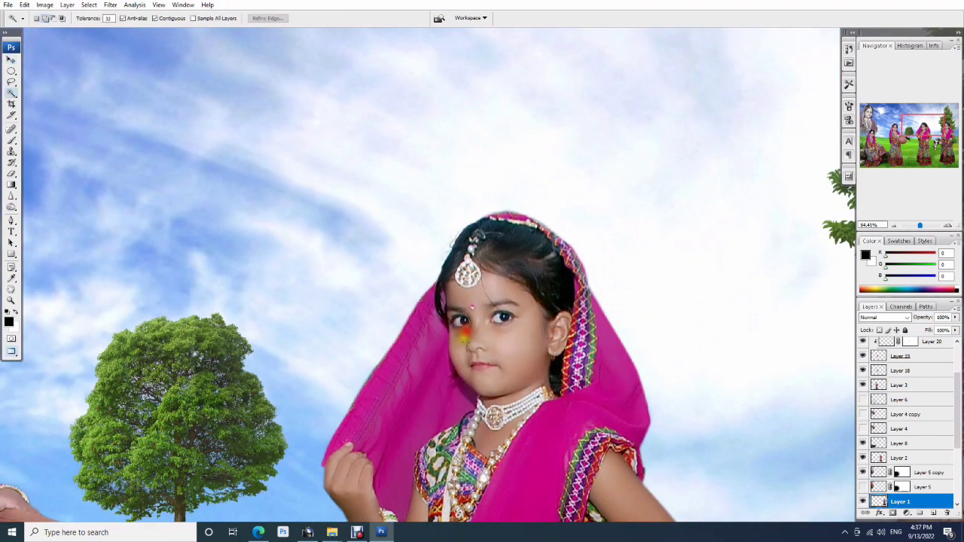
{"action": "left_click", "coordinate": [468, 339], "text": "ctrl"}
{"action": "left_click", "coordinate": [467, 338]}
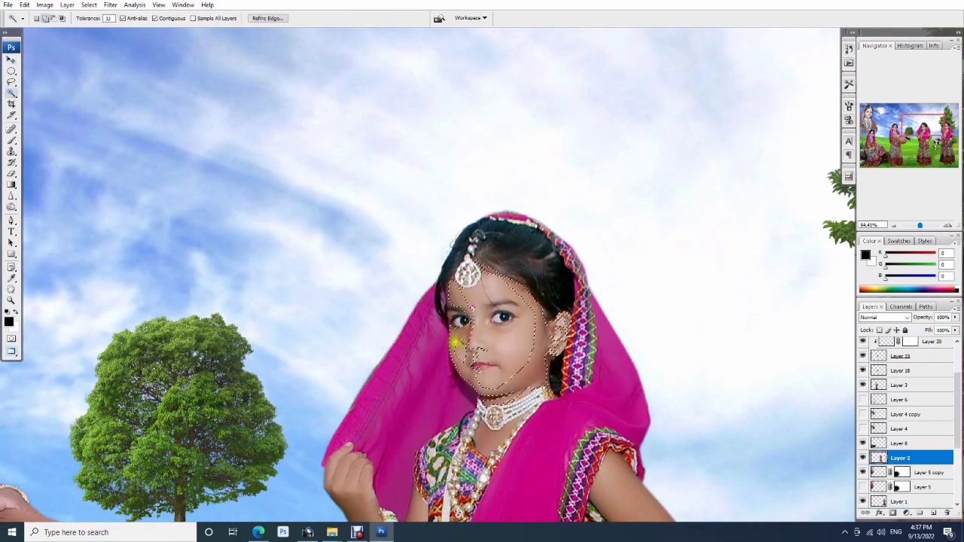
{"action": "key", "text": "ctrl+alt+d"}
{"action": "key", "text": "Return"}
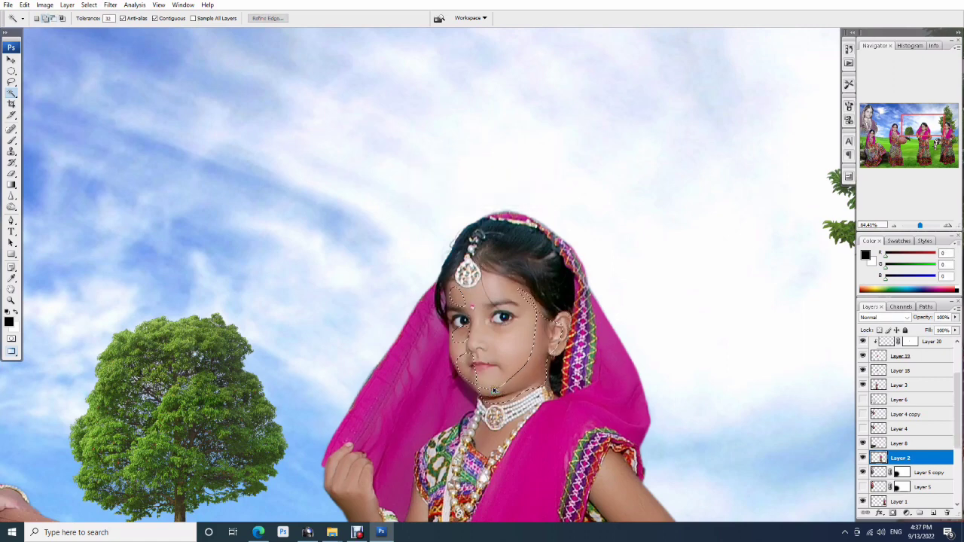
{"action": "key", "text": "ctrl+l"}
{"action": "left_click_drag", "start_coordinate": [700, 326], "coordinate": [655, 324]}
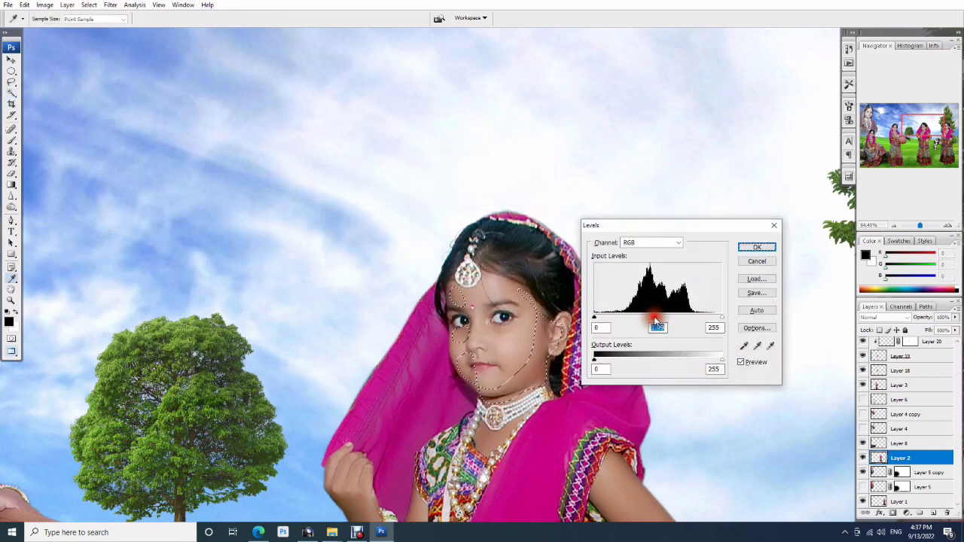
{"action": "key", "text": "Return"}
- Fit the whole four-girl composite on screen and select the rightmost girl's layer
{"action": "scroll", "coordinate": [381, 445], "scroll_direction": "down", "scroll_amount": 5}
{"action": "scroll", "coordinate": [467, 287], "scroll_direction": "down", "scroll_amount": 2}
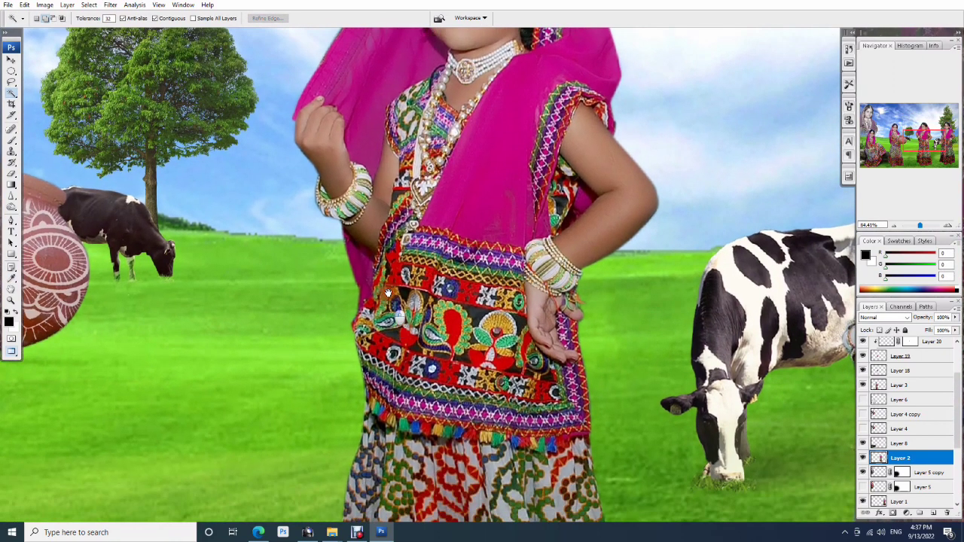
{"action": "scroll", "coordinate": [565, 113], "scroll_direction": "down", "scroll_amount": 3}
{"action": "scroll", "coordinate": [565, 113], "scroll_direction": "down", "scroll_amount": 3}
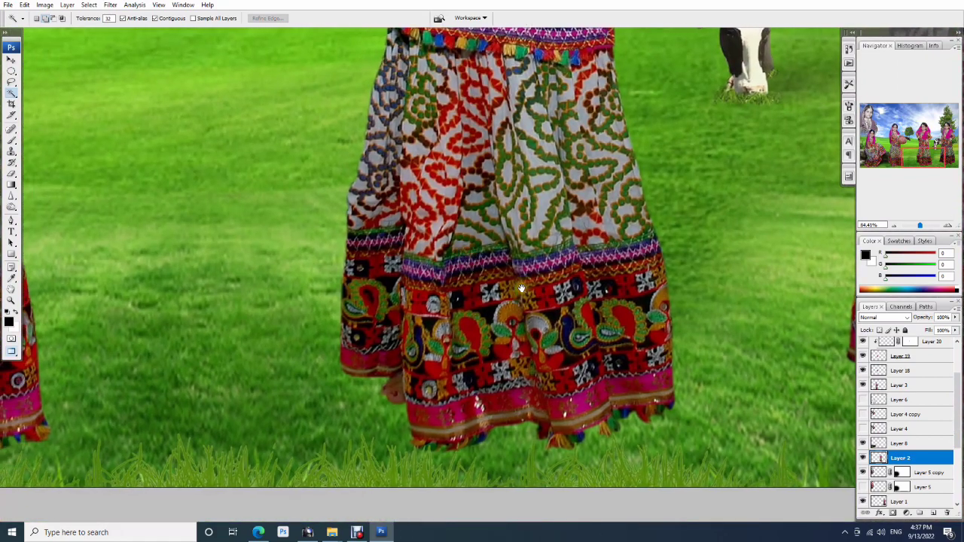
{"action": "key", "text": "ctrl+0"}
{"action": "left_click", "coordinate": [769, 410], "text": "ctrl"}
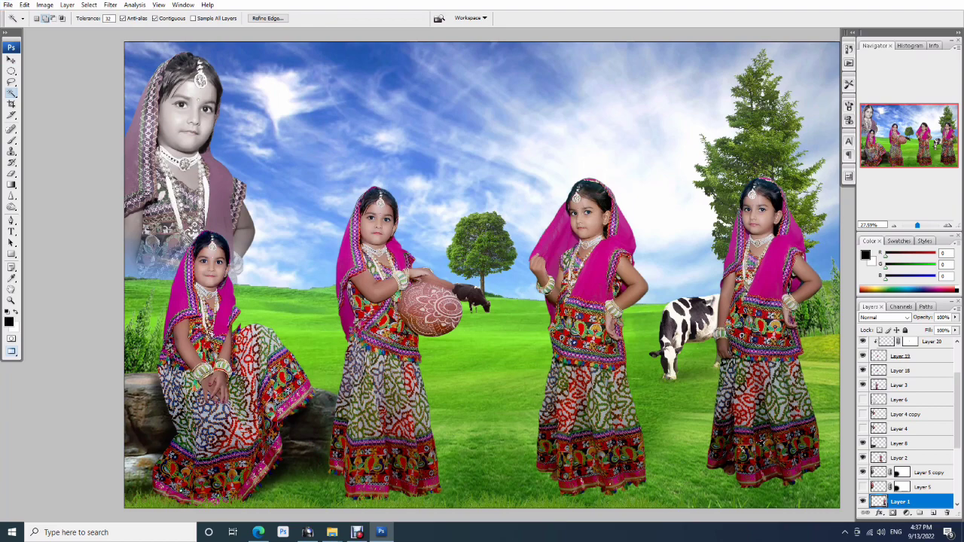
- Feather an elliptical selection around the rightmost girl's skirt hem and brighten it with Levels
{"action": "key", "text": "m"}
{"action": "scroll", "coordinate": [764, 389], "scroll_direction": "down", "scroll_amount": 5}
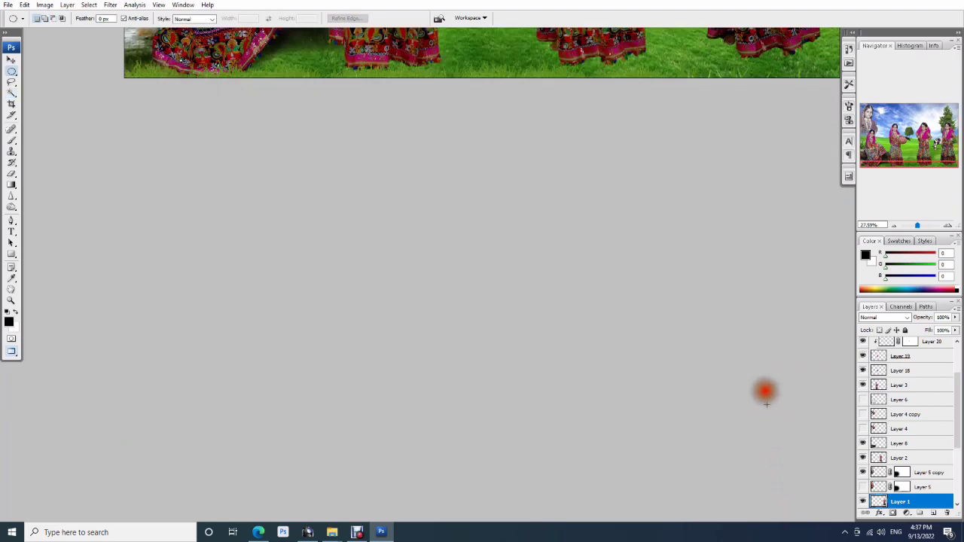
{"action": "scroll", "coordinate": [516, 458], "scroll_direction": "right", "scroll_amount": 5}
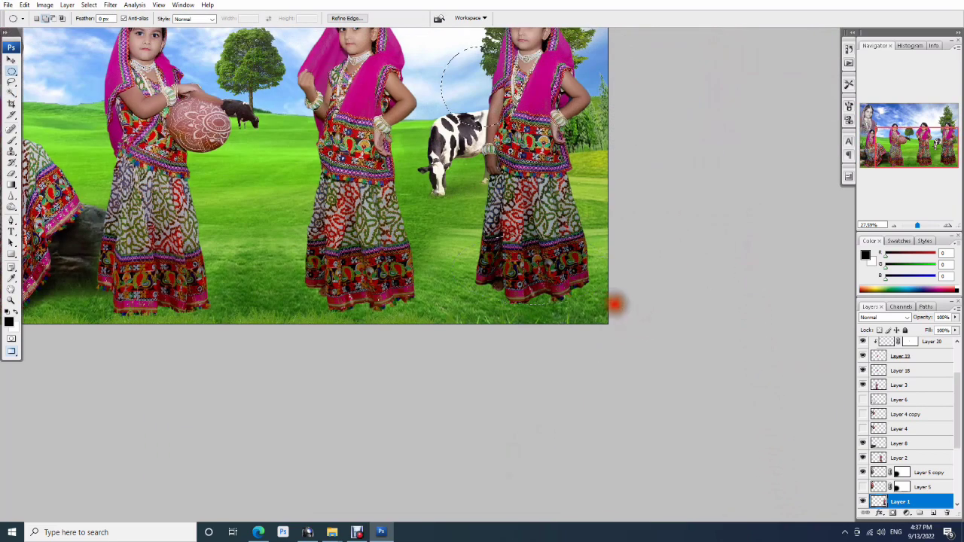
{"action": "left_click", "coordinate": [475, 232]}
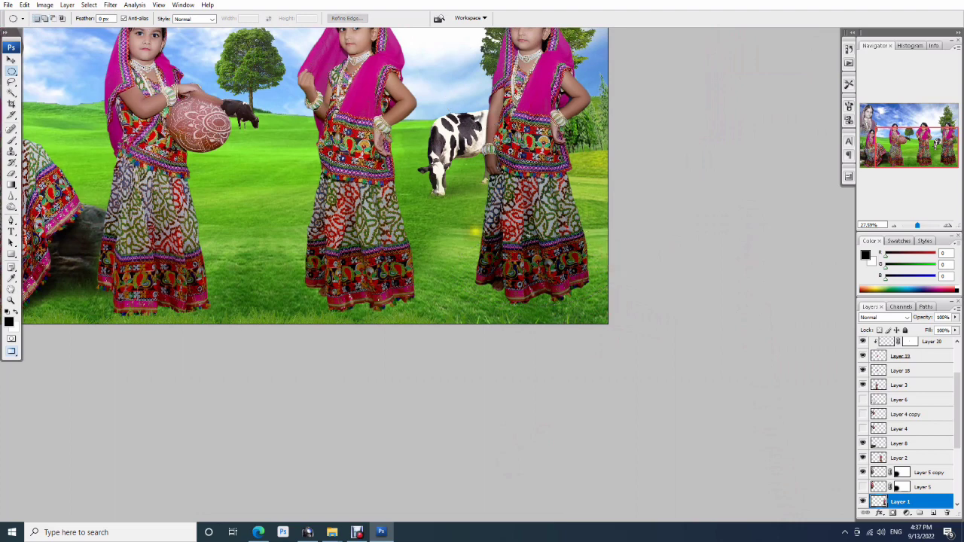
{"action": "left_click_drag", "start_coordinate": [606, 320], "coordinate": [607, 322]}
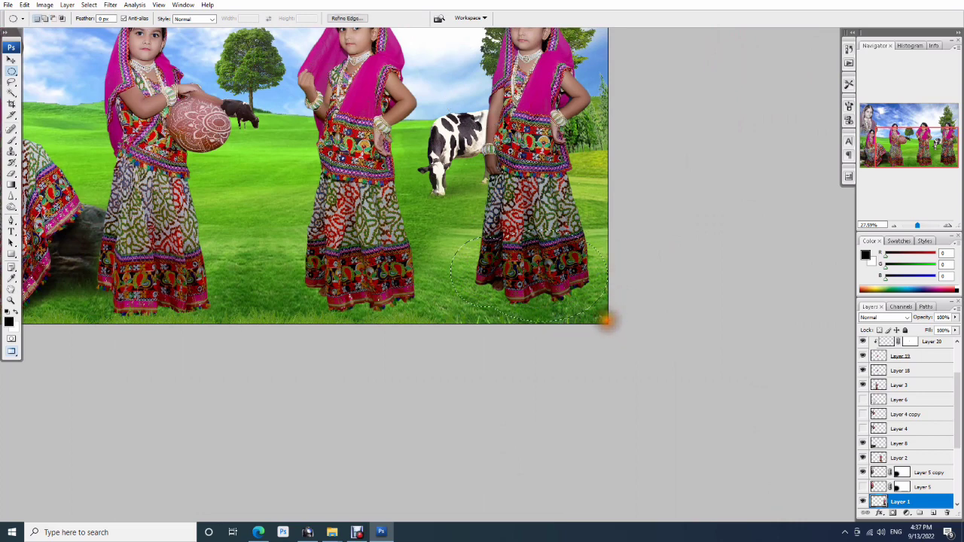
{"action": "key", "text": "ctrl+alt+d"}
{"action": "key", "text": "Return"}
{"action": "key", "text": "ctrl+l"}
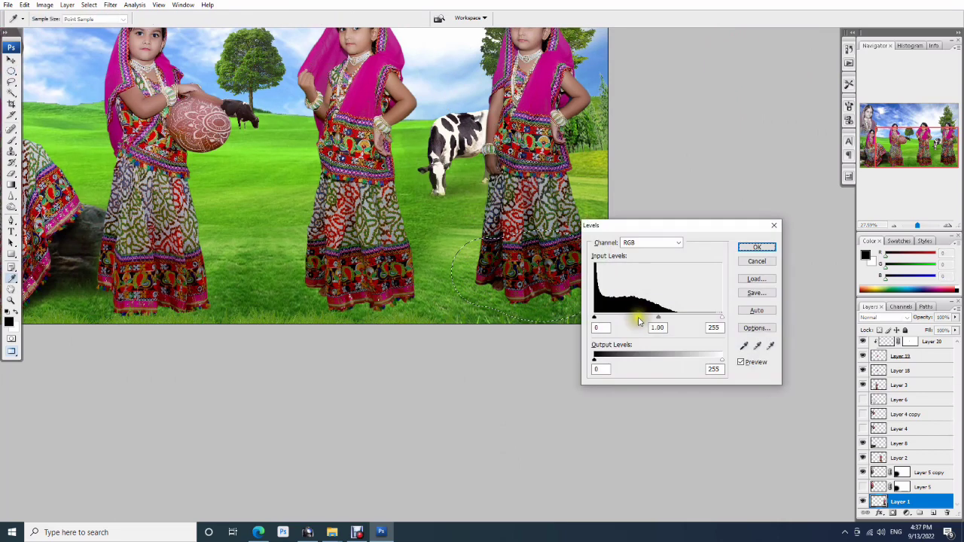
{"action": "left_click_drag", "start_coordinate": [648, 319], "coordinate": [648, 315]}
{"action": "key", "text": "Return"}
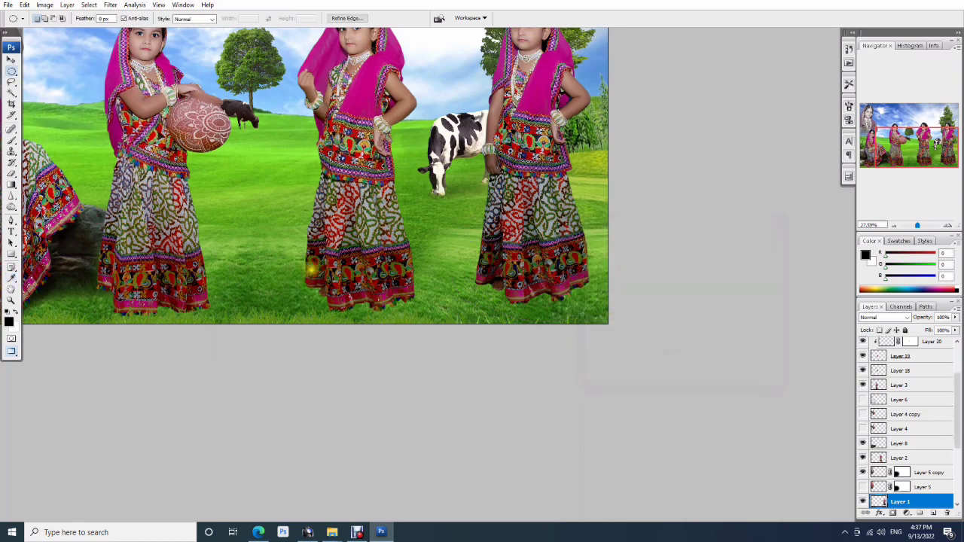
- Select Layer 3 together with the pot-holding girl's other layers
{"action": "key", "text": "v"}
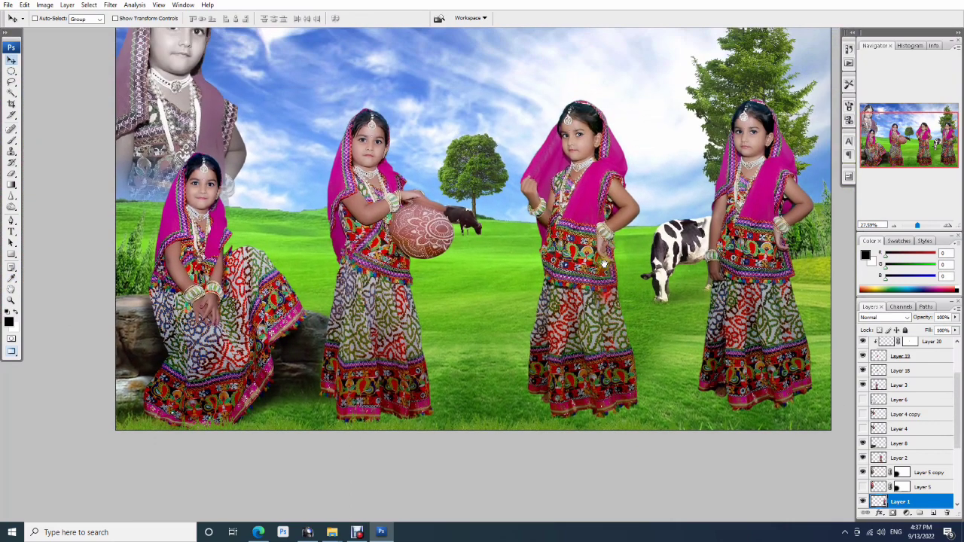
{"action": "key", "text": "ctrl+0"}
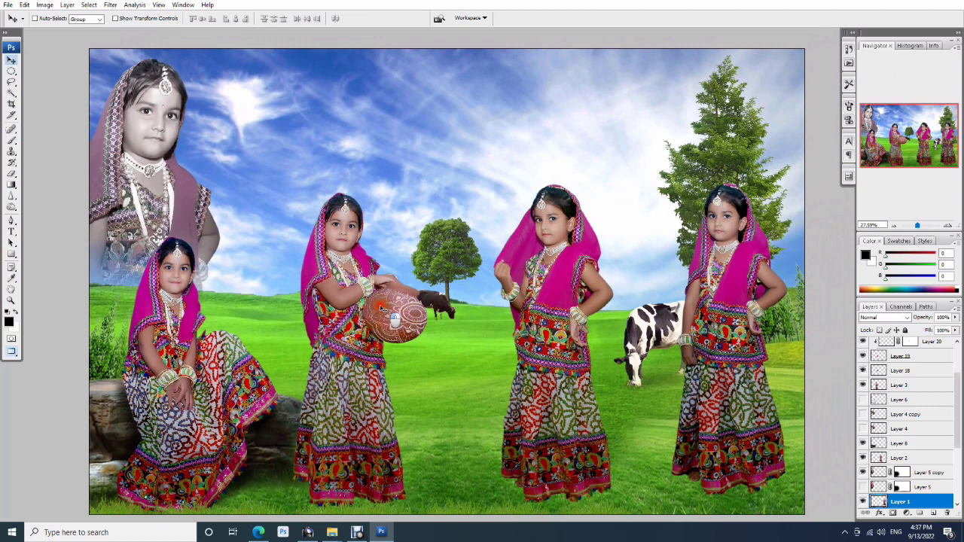
{"action": "left_click", "coordinate": [901, 357]}
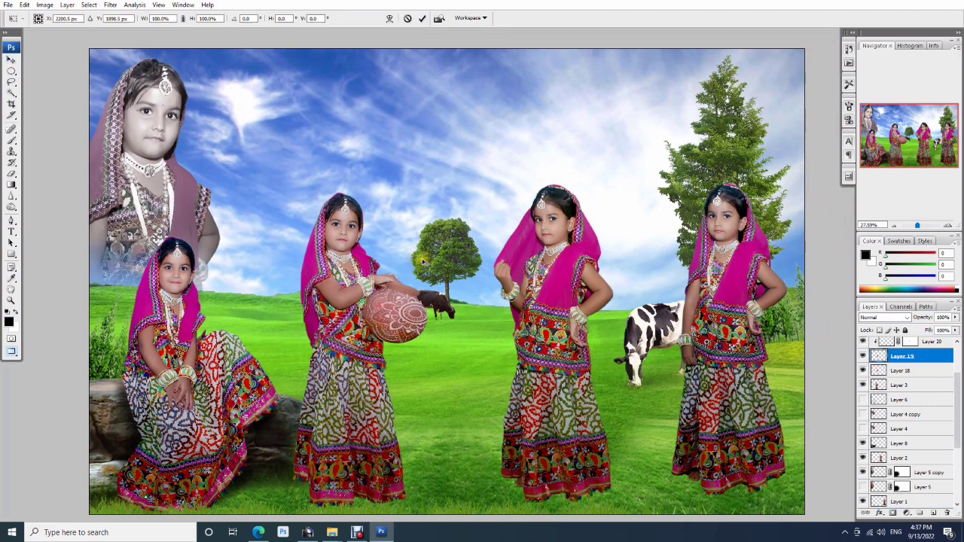
{"action": "left_click", "coordinate": [923, 348], "text": "shift"}
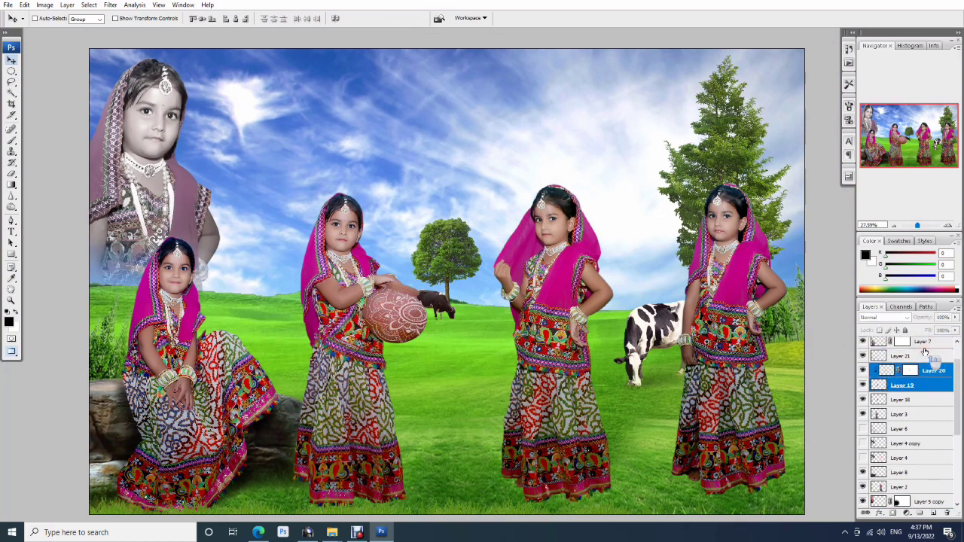
{"action": "left_click", "coordinate": [918, 356], "text": "shift"}
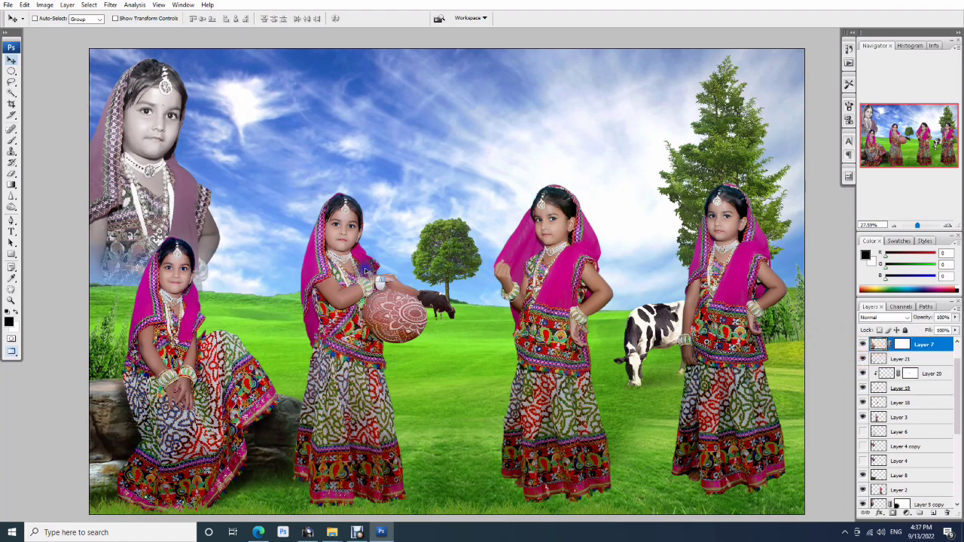
{"action": "right_click", "coordinate": [354, 260]}
{"action": "left_click", "coordinate": [392, 281]}
{"action": "left_click", "coordinate": [904, 402], "text": "shift"}
{"action": "left_click", "coordinate": [904, 388], "text": "shift"}
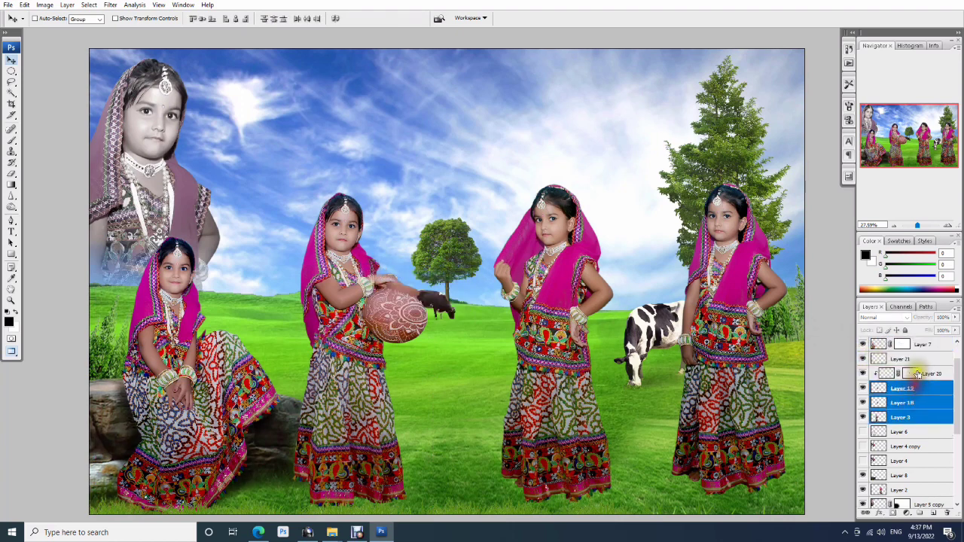
{"action": "left_click", "coordinate": [921, 374], "text": "shift"}
- Scale the pot-holding girl up to about 110% and nudge her slightly up and right
{"action": "key", "text": "ctrl+t"}
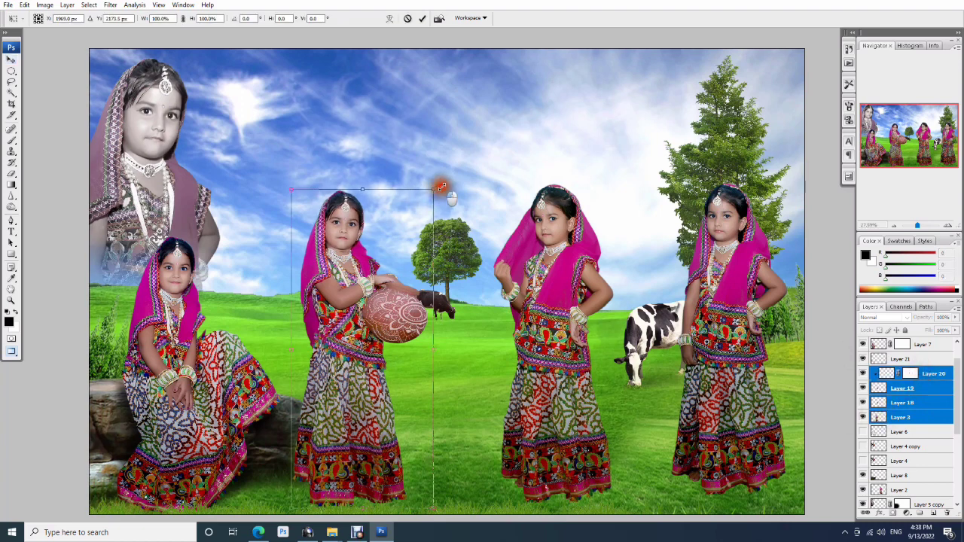
{"action": "left_click_drag", "start_coordinate": [442, 188], "coordinate": [471, 169]}
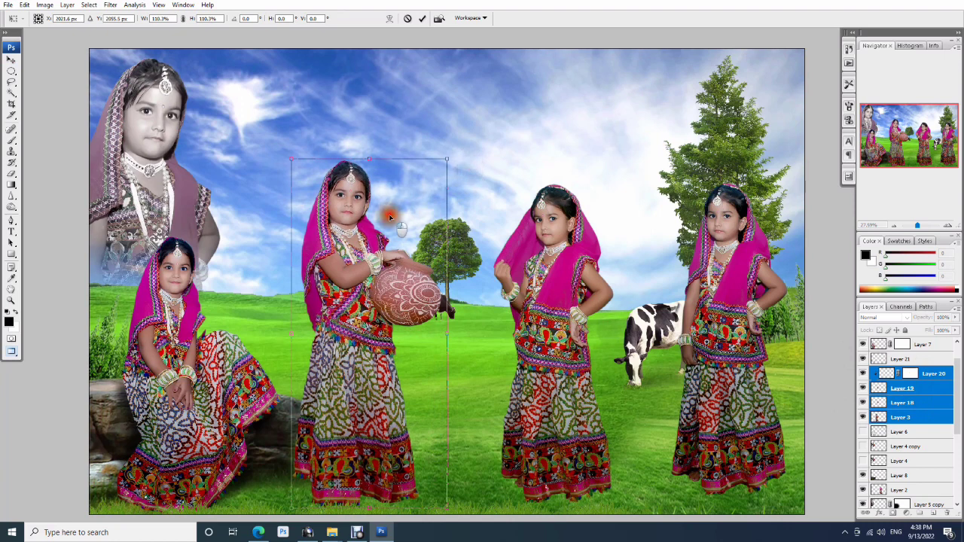
{"action": "left_click_drag", "start_coordinate": [389, 214], "coordinate": [395, 214]}
{"action": "key", "text": "Return"}
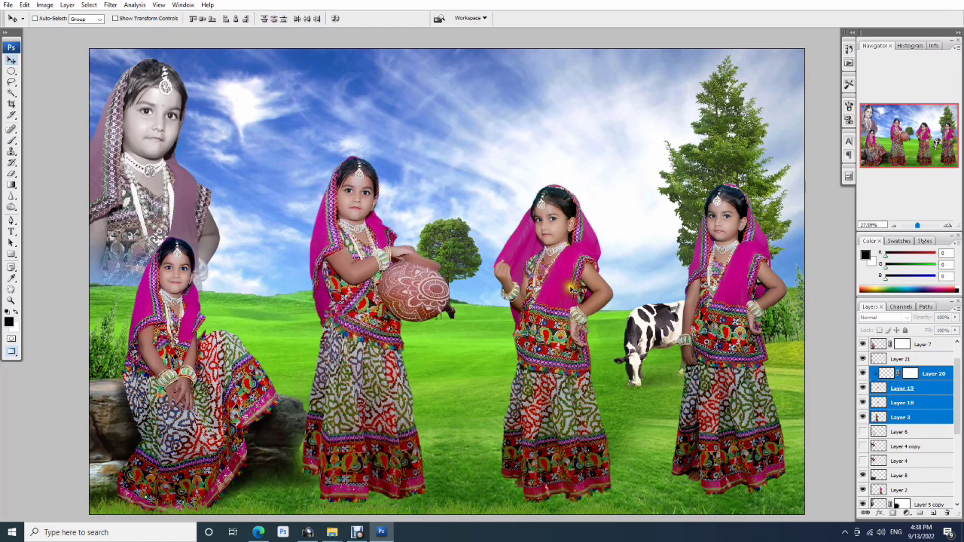
- Shift the rightmost girl on Layer 1 slightly upward and zoom in on her arm
{"action": "left_click", "coordinate": [778, 244], "text": "ctrl"}
{"action": "key", "text": "ctrl+t"}
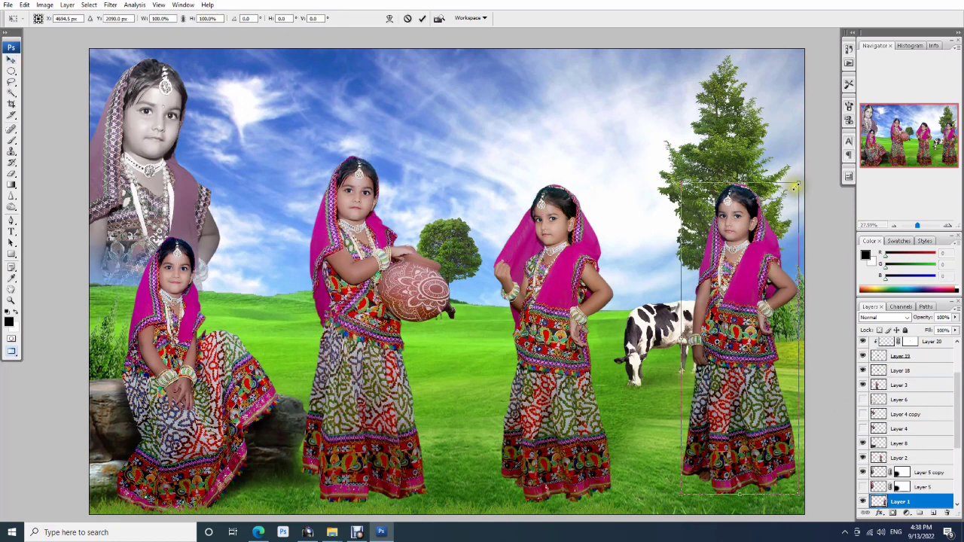
{"action": "left_click_drag", "start_coordinate": [777, 245], "coordinate": [765, 238]}
{"action": "key", "text": "Return"}
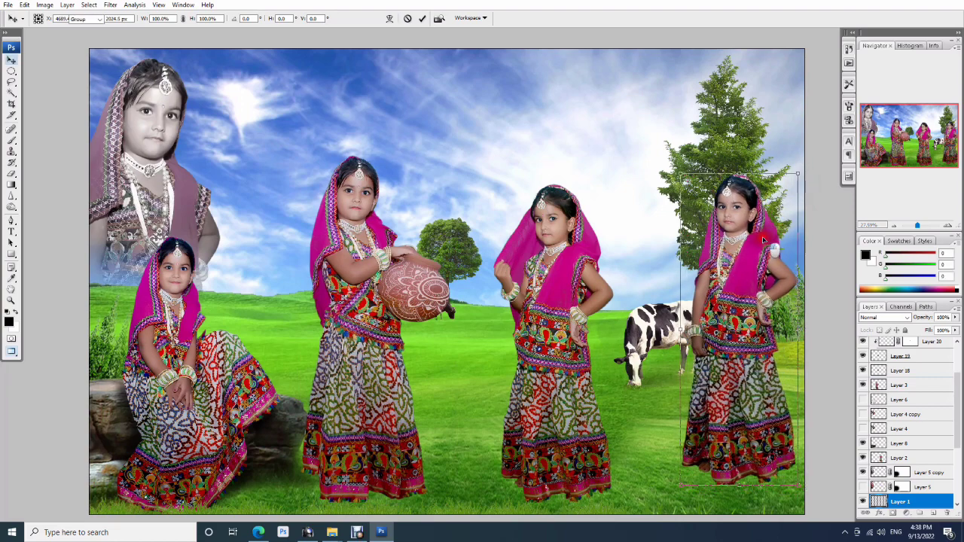
{"action": "key", "text": "z"}
{"action": "left_click", "coordinate": [766, 236]}
{"action": "left_click", "coordinate": [801, 401]}
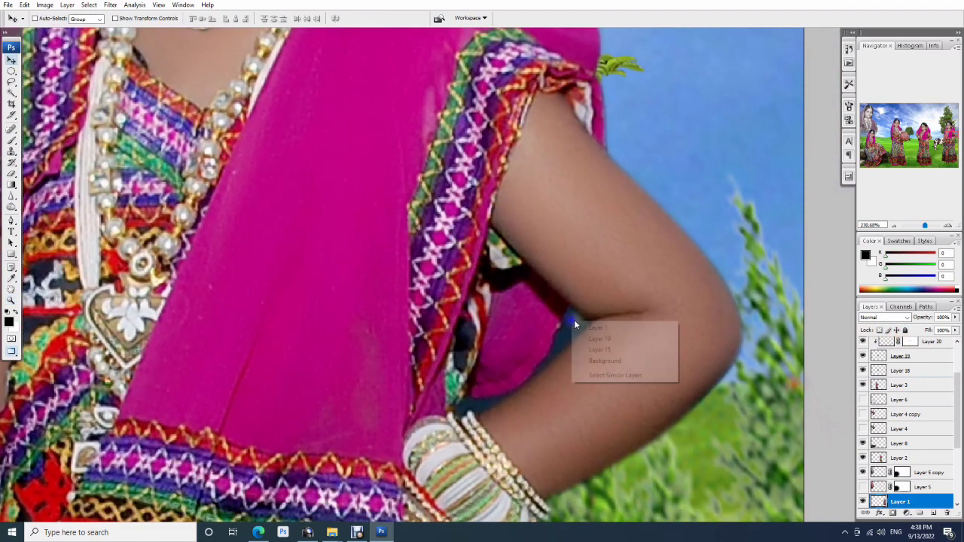
- Trace a Pen path around the dark gap between the rightmost girl's arm and waist
{"action": "key", "text": "p"}
{"action": "scroll", "coordinate": [474, 409], "scroll_direction": "up", "scroll_amount": 1}
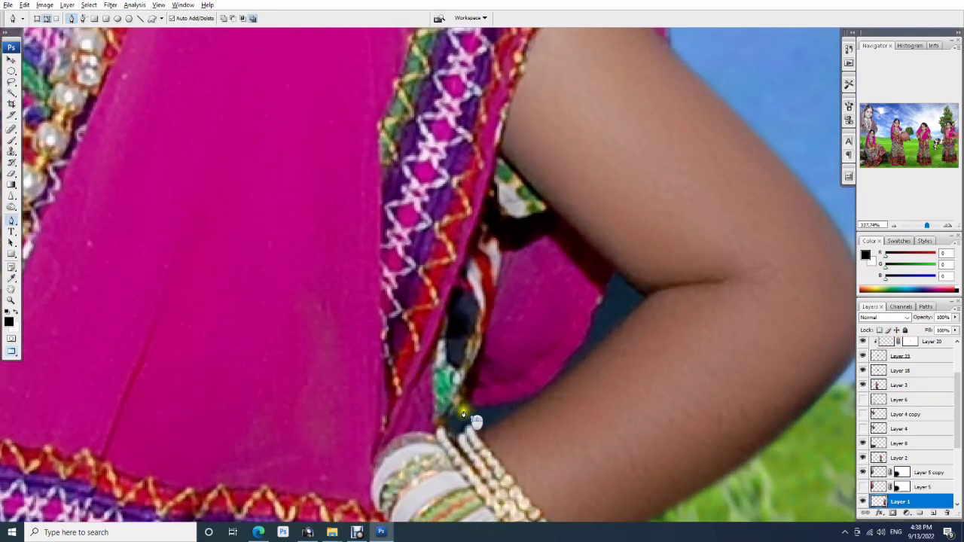
{"action": "left_click", "coordinate": [452, 413]}
{"action": "left_click_drag", "start_coordinate": [638, 289], "coordinate": [646, 296]}
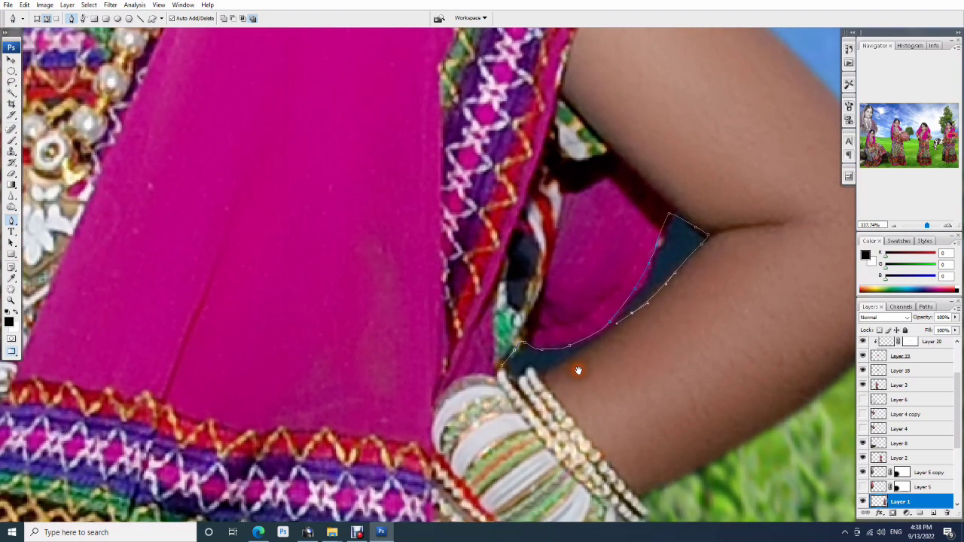
{"action": "scroll", "coordinate": [577, 376], "scroll_direction": "down", "scroll_amount": 3}
{"action": "left_click", "coordinate": [550, 370]}
{"action": "left_click", "coordinate": [531, 369]}
{"action": "left_click", "coordinate": [505, 377]}
{"action": "left_click", "coordinate": [502, 366]}
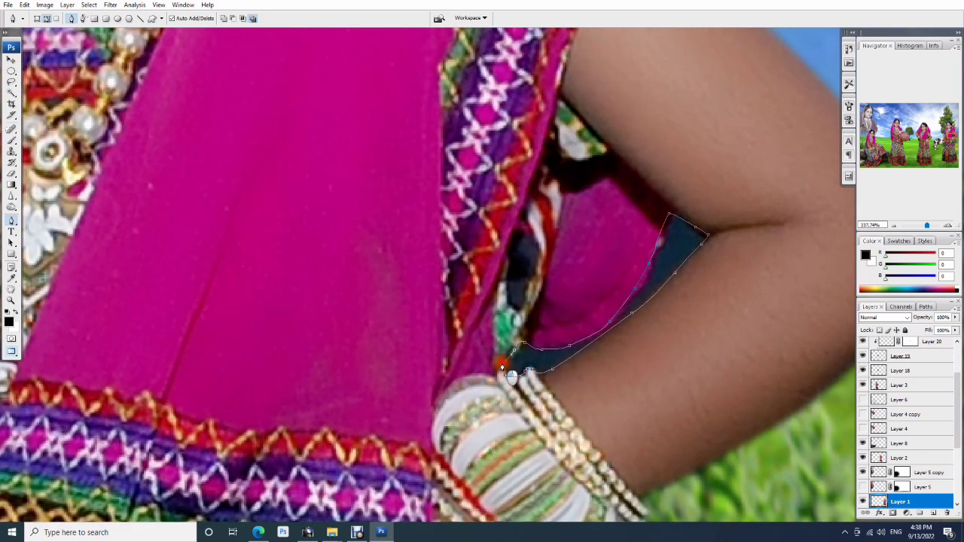
- Load the path as a selection feathered by 1.5 px, then fit the image on screen
{"action": "key", "text": "ctrl+Return"}
{"action": "key", "text": "alt+ctrl+d"}
{"action": "type", "text": "1.5"}
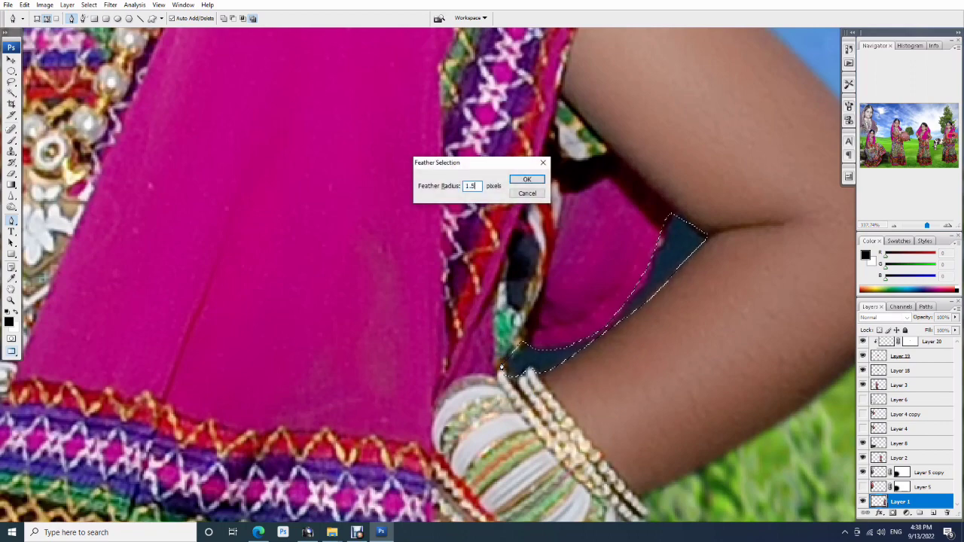
{"action": "key", "text": "Return"}
{"action": "key", "text": "ctrl+0"}
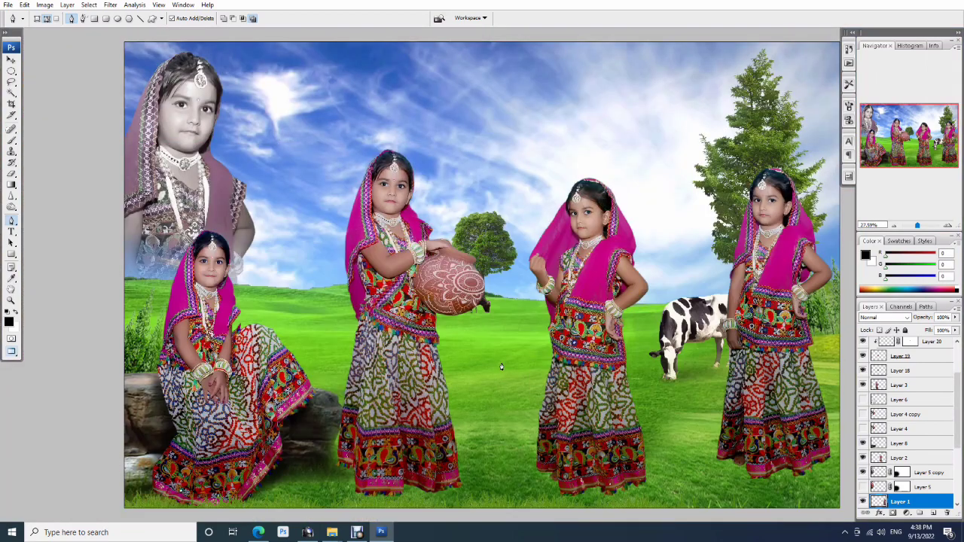
- Zoom in and Magic Wand-select the rightmost girl's arm up to the elbow, feathered
{"action": "key", "text": "z"}
{"action": "mouse_move", "coordinate": [501, 367]}
{"action": "left_mouse_down"}
{"action": "mouse_move", "coordinate": [436, 237]}
{"action": "mouse_move", "coordinate": [828, 452]}
{"action": "left_mouse_up"}
{"action": "scroll", "coordinate": [395, 162], "scroll_direction": "down", "scroll_amount": 3}
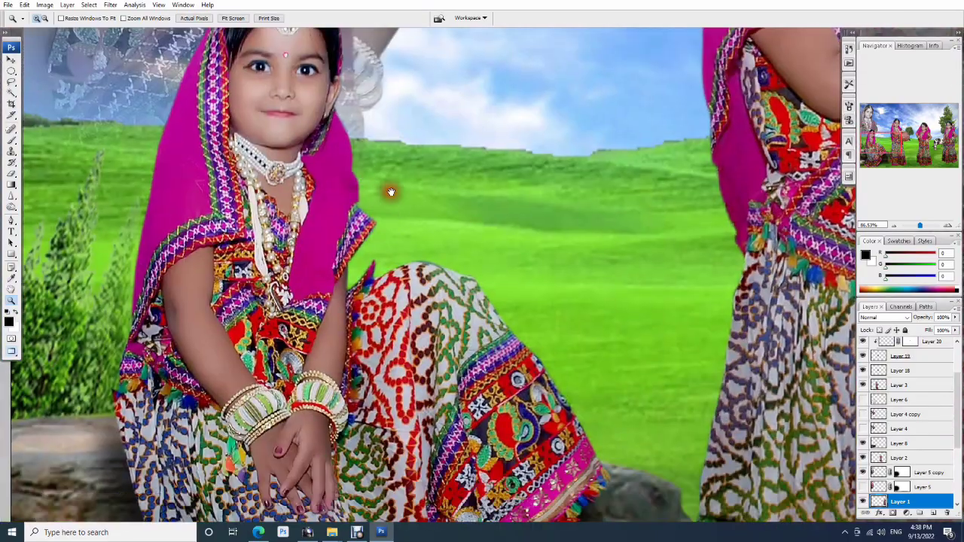
{"action": "scroll", "coordinate": [391, 192], "scroll_direction": "down", "scroll_amount": 3}
{"action": "scroll", "coordinate": [452, 173], "scroll_direction": "right", "scroll_amount": 5}
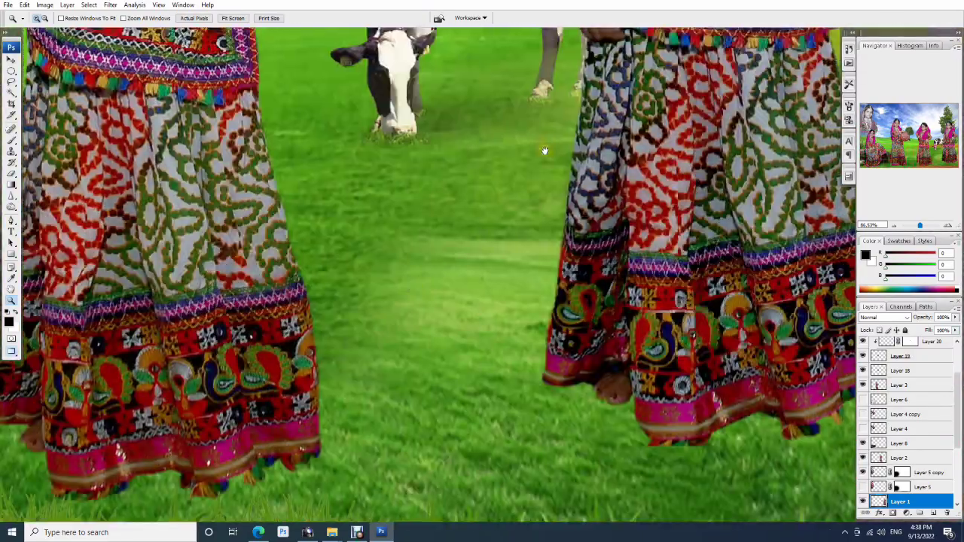
{"action": "scroll", "coordinate": [545, 150], "scroll_direction": "up", "scroll_amount": 5}
{"action": "key", "text": "v"}
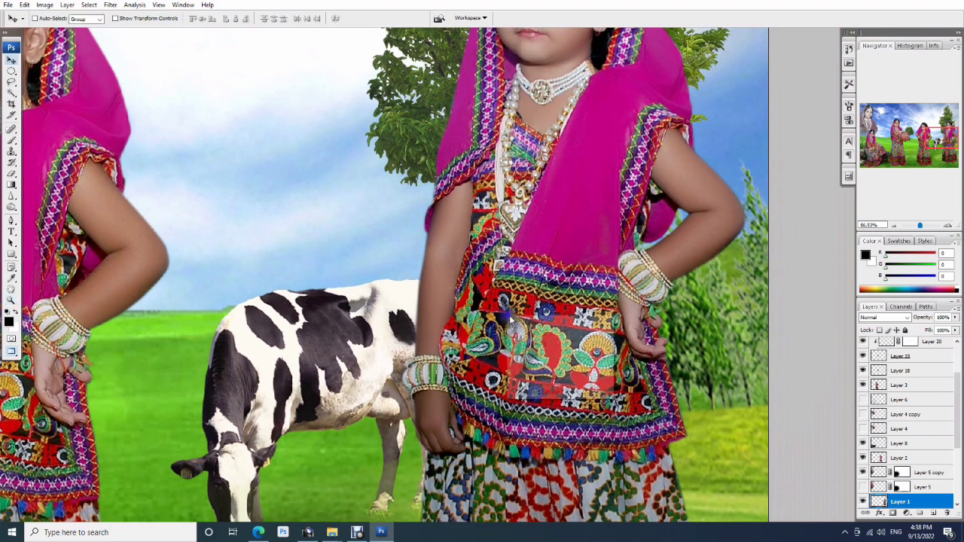
{"action": "key", "text": "w"}
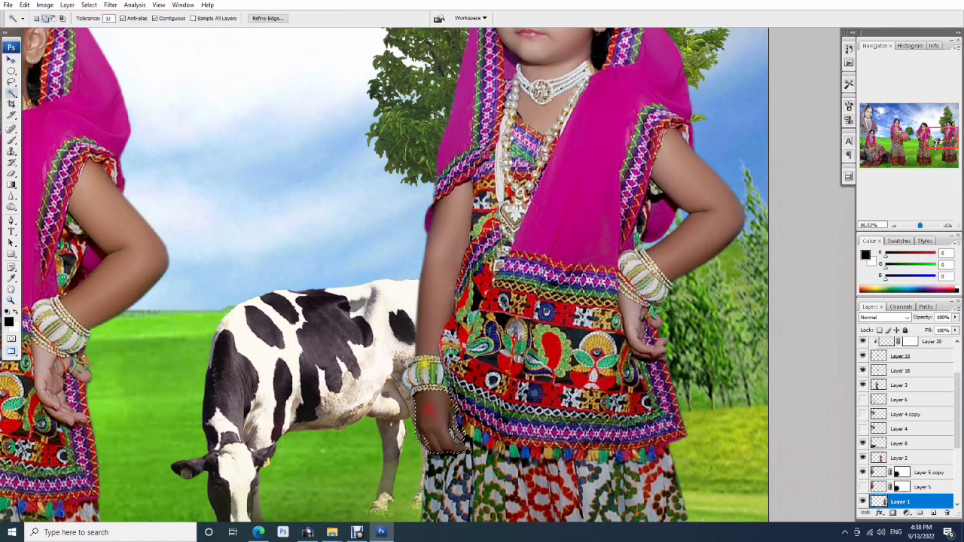
{"action": "left_click_drag", "start_coordinate": [644, 302], "coordinate": [725, 243]}
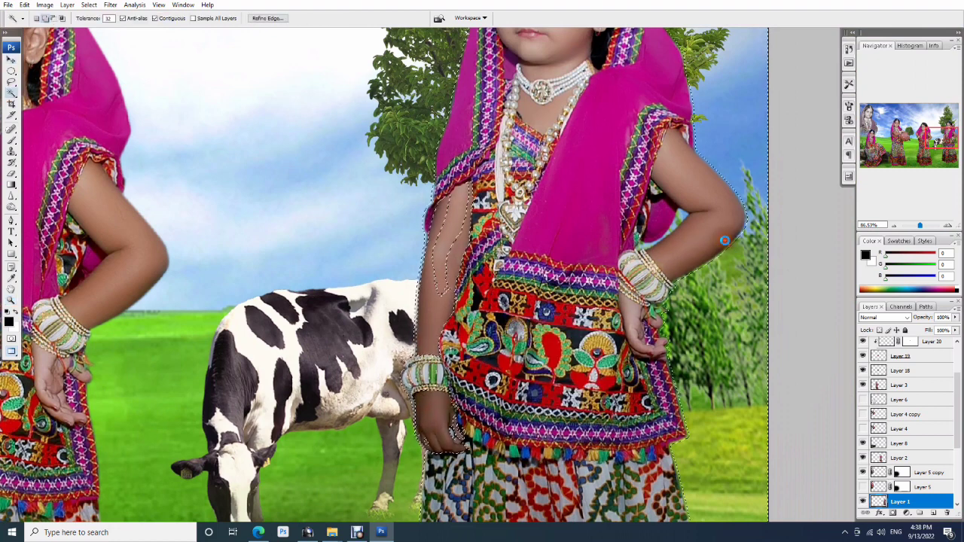
{"action": "key", "text": "ctrl+alt+d"}
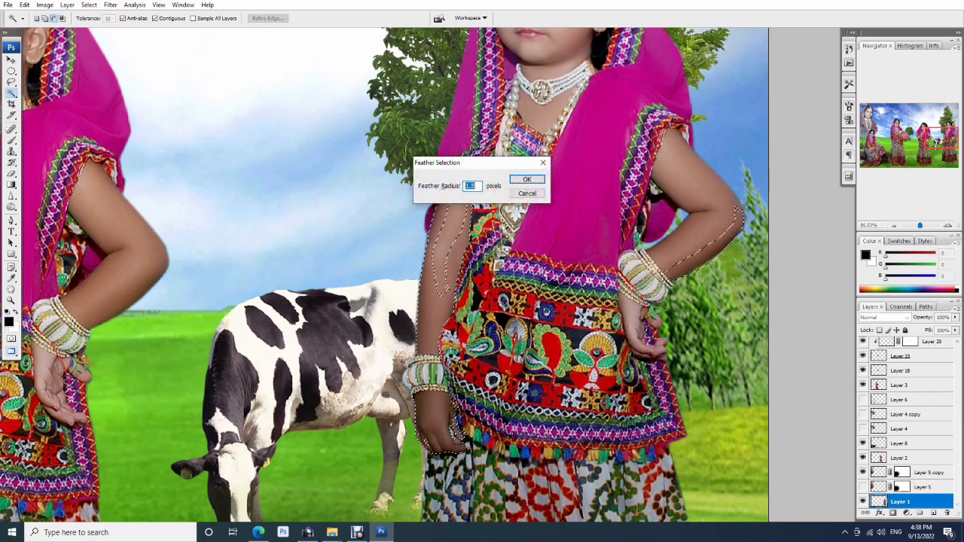
{"action": "key", "text": "Return"}
- Brighten the arm with Levels and paint sampled skin tone over the gap
{"action": "key", "text": "ctrl+l"}
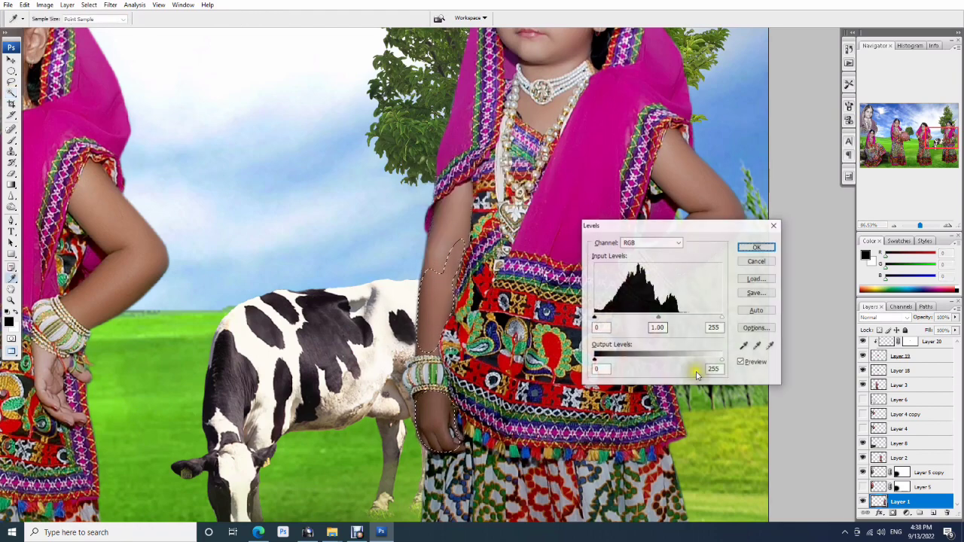
{"action": "left_click", "coordinate": [756, 247]}
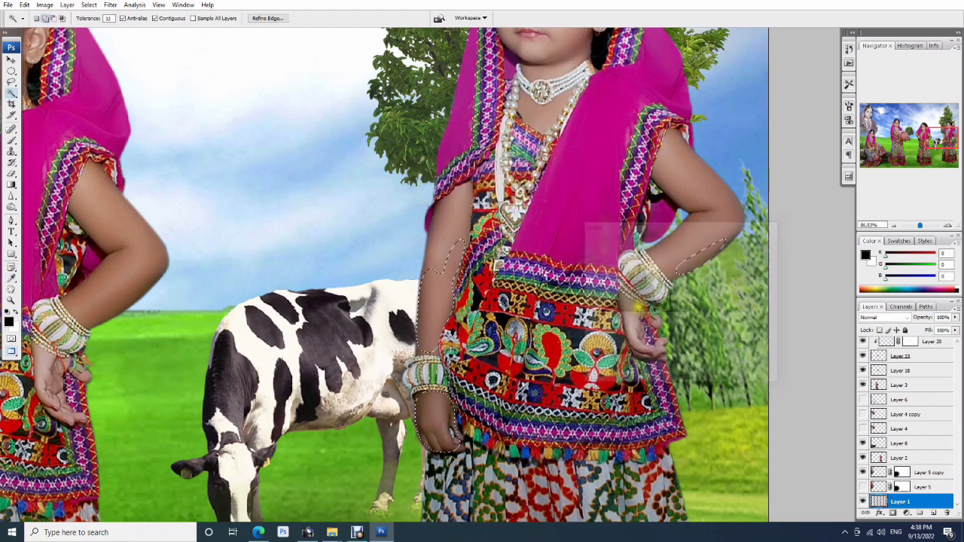
{"action": "left_click", "coordinate": [431, 294], "text": "alt"}
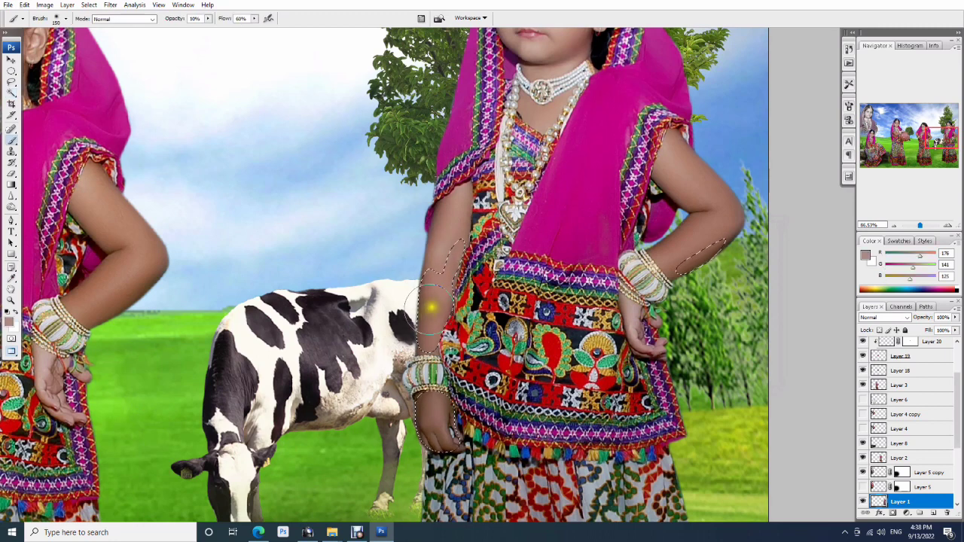
{"action": "left_click_drag", "start_coordinate": [433, 443], "coordinate": [399, 407]}
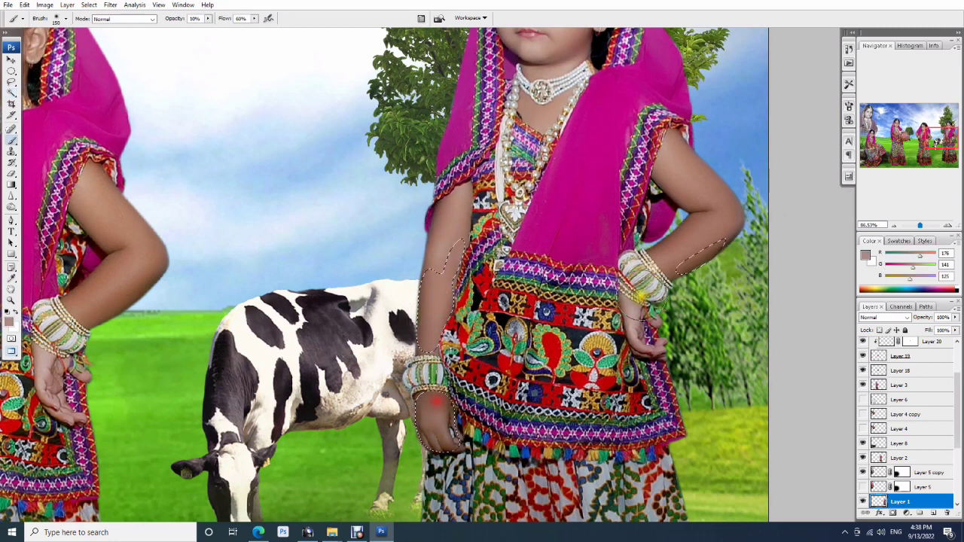
{"action": "scroll", "coordinate": [396, 237], "scroll_direction": "up", "scroll_amount": 5}
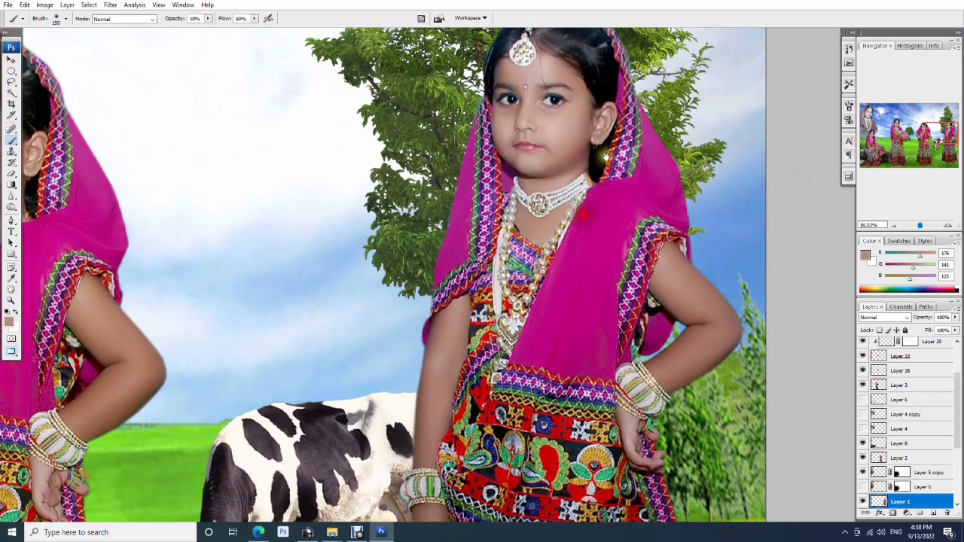
{"action": "scroll", "coordinate": [395, 238], "scroll_direction": "down", "scroll_amount": 3}
{"action": "scroll", "coordinate": [396, 238], "scroll_direction": "right", "scroll_amount": 3}
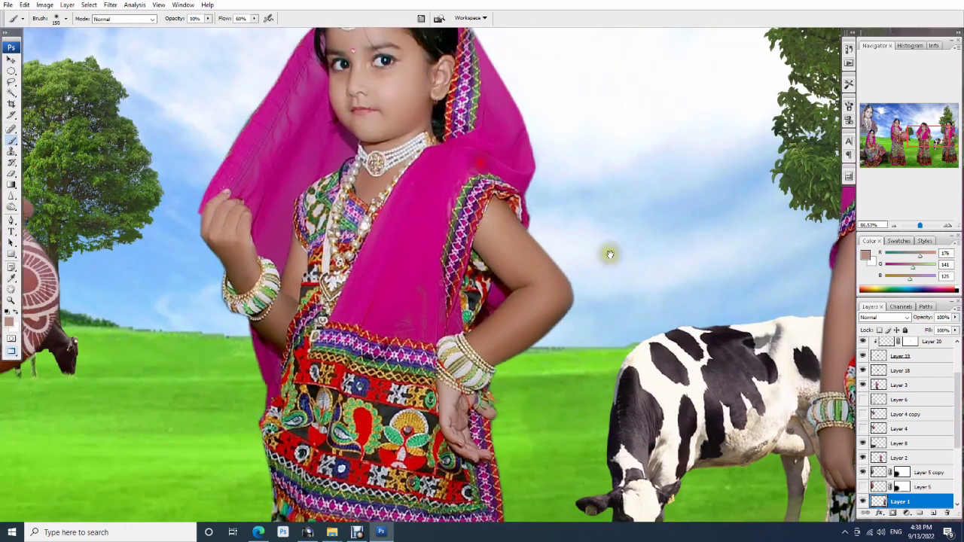
- Shift Layer 2's colours slightly cooler with Color Balance -5 / +14
{"action": "key", "text": "v"}
{"action": "left_click", "coordinate": [520, 334], "text": "ctrl"}
{"action": "key", "text": "w"}
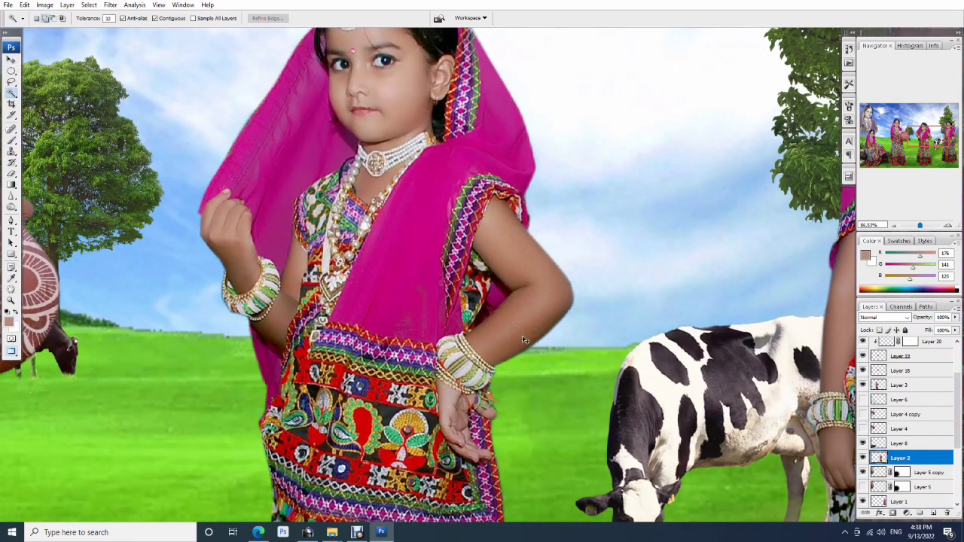
{"action": "key", "text": "i"}
{"action": "key", "text": "ctrl+b"}
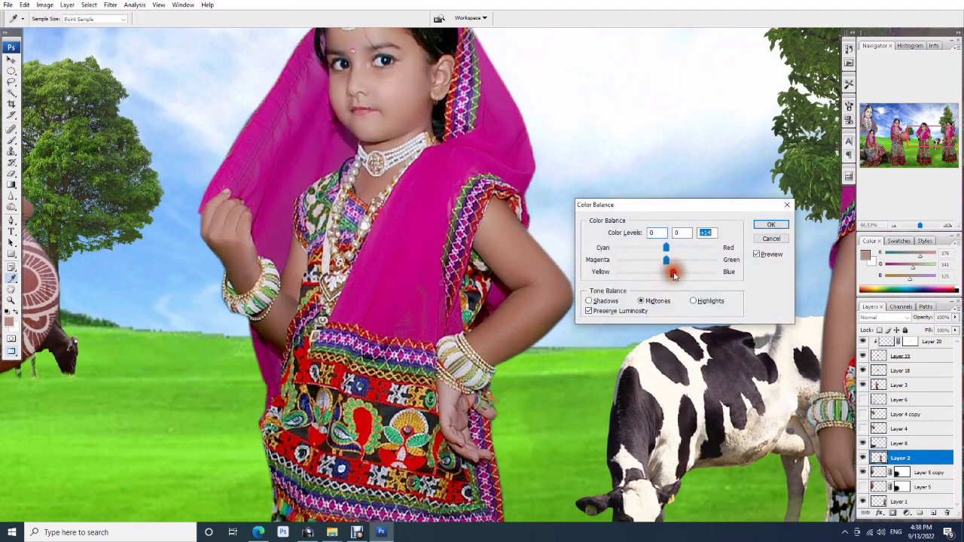
{"action": "left_click_drag", "start_coordinate": [666, 248], "coordinate": [318, 276]}
{"action": "key", "text": "Return"}
- Check Layer 1's Color Balance without changes, then pan to the pot-holding girl
{"action": "left_click", "coordinate": [656, 291], "text": "ctrl"}
{"action": "key", "text": "ctrl+b"}
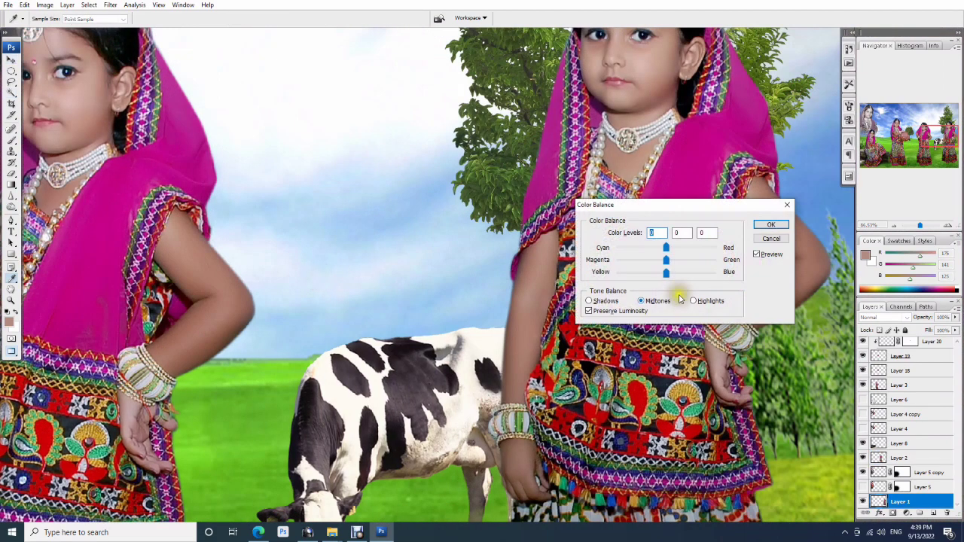
{"action": "key", "text": "Return"}
{"action": "key", "text": "v"}
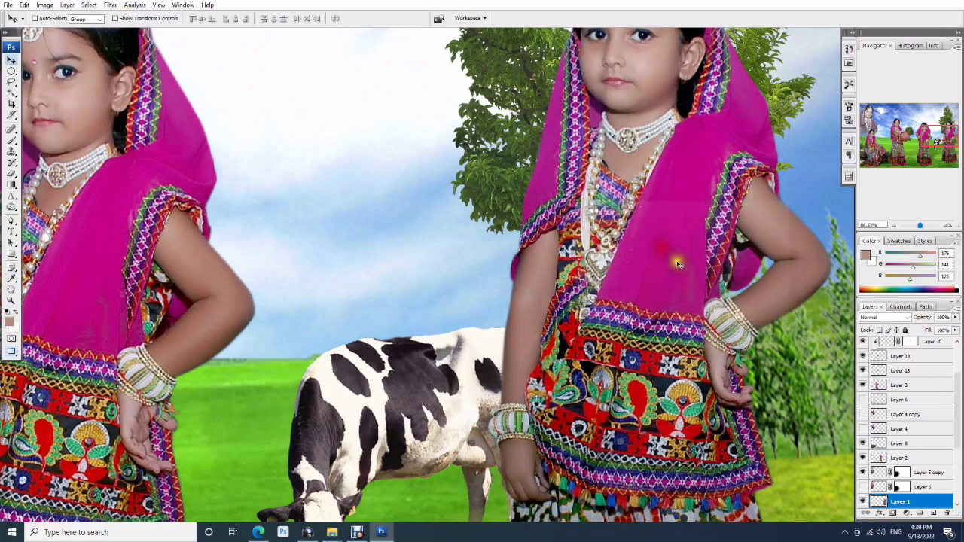
{"action": "left_click_drag", "start_coordinate": [678, 263], "coordinate": [493, 172]}
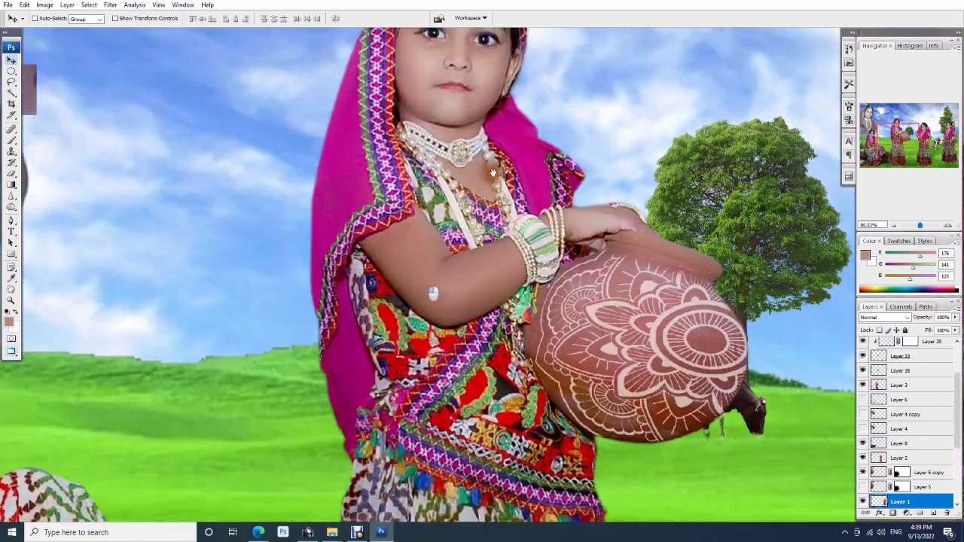
- On Layer 3, draw a feathered oval selection around the pot-holding girl's skirt hem
{"action": "scroll", "coordinate": [493, 173], "scroll_direction": "down", "scroll_amount": 5}
{"action": "scroll", "coordinate": [635, 233], "scroll_direction": "down", "scroll_amount": 3}
{"action": "scroll", "coordinate": [581, 274], "scroll_direction": "down", "scroll_amount": 3}
{"action": "scroll", "coordinate": [414, 284], "scroll_direction": "down", "scroll_amount": 3}
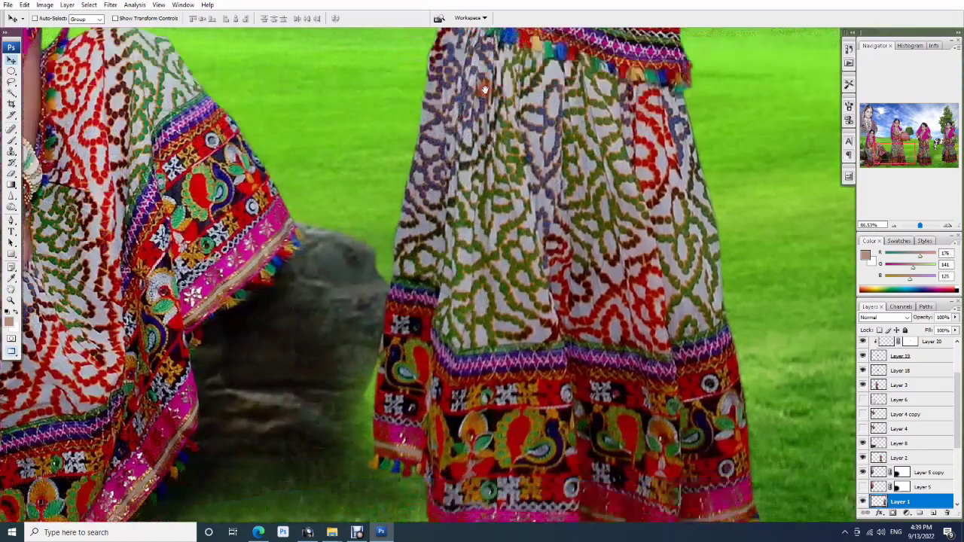
{"action": "scroll", "coordinate": [501, 395], "scroll_direction": "down", "scroll_amount": 3}
{"action": "left_click", "coordinate": [501, 396], "text": "ctrl"}
{"action": "scroll", "coordinate": [493, 343], "scroll_direction": "down", "scroll_amount": 5}
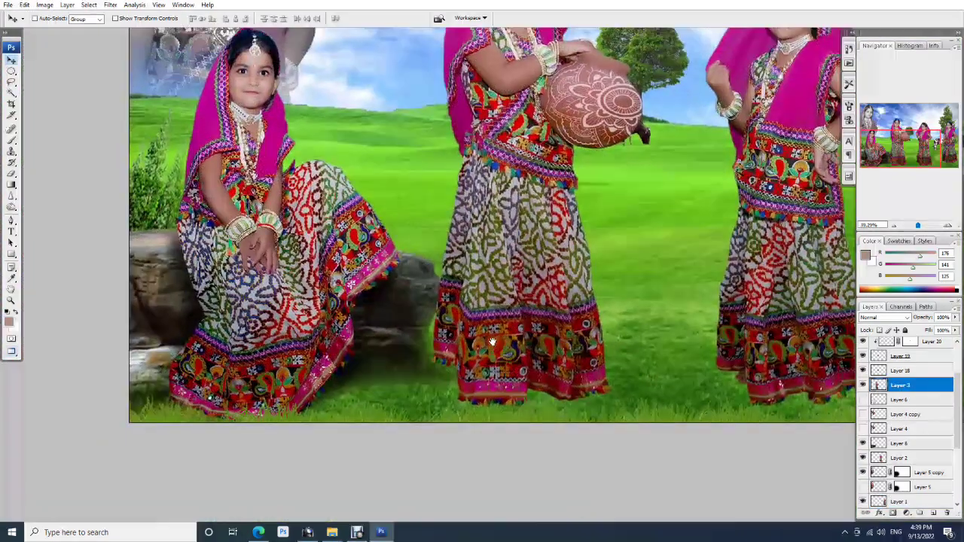
{"action": "key", "text": "m"}
{"action": "left_click_drag", "start_coordinate": [497, 340], "coordinate": [635, 444]}
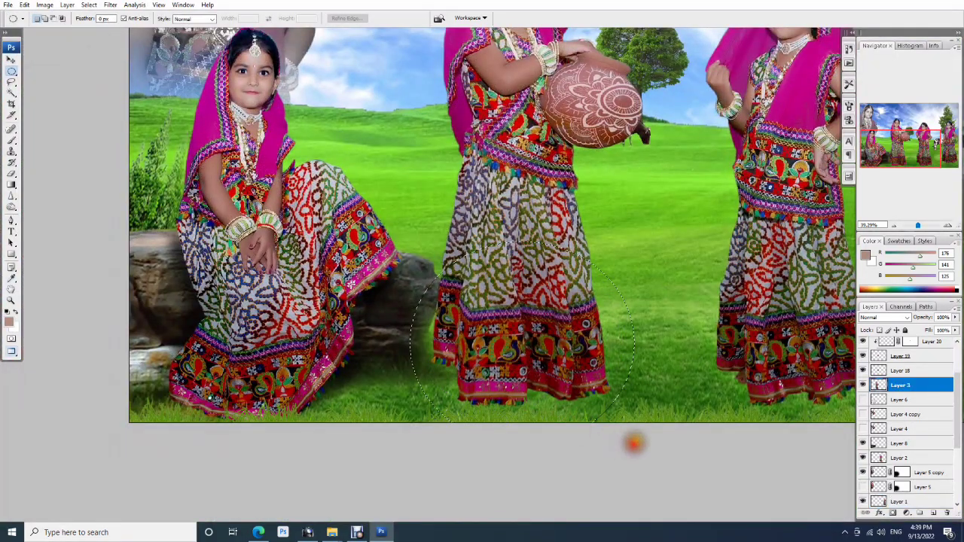
{"action": "key", "text": "ctrl+alt+d"}
{"action": "key", "text": "Return"}
- Lift the skirt's midtones with Levels, deselect, and fit the whole image in view
{"action": "key", "text": "ctrl+l"}
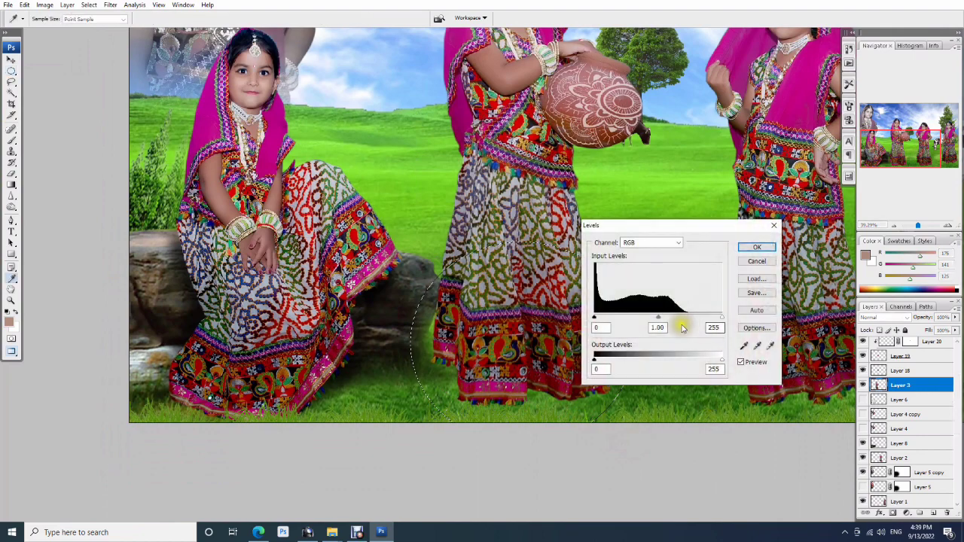
{"action": "left_click_drag", "start_coordinate": [658, 317], "coordinate": [650, 317]}
{"action": "key", "text": "Return"}
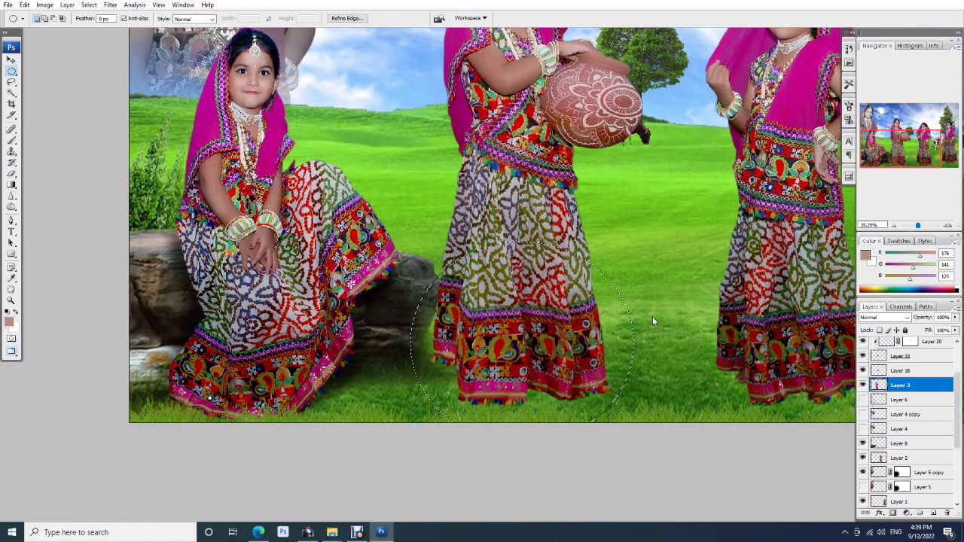
{"action": "key", "text": "ctrl+z"}
{"action": "key", "text": "ctrl+z"}
{"action": "key", "text": "ctrl+d"}
{"action": "key", "text": "ctrl+0"}
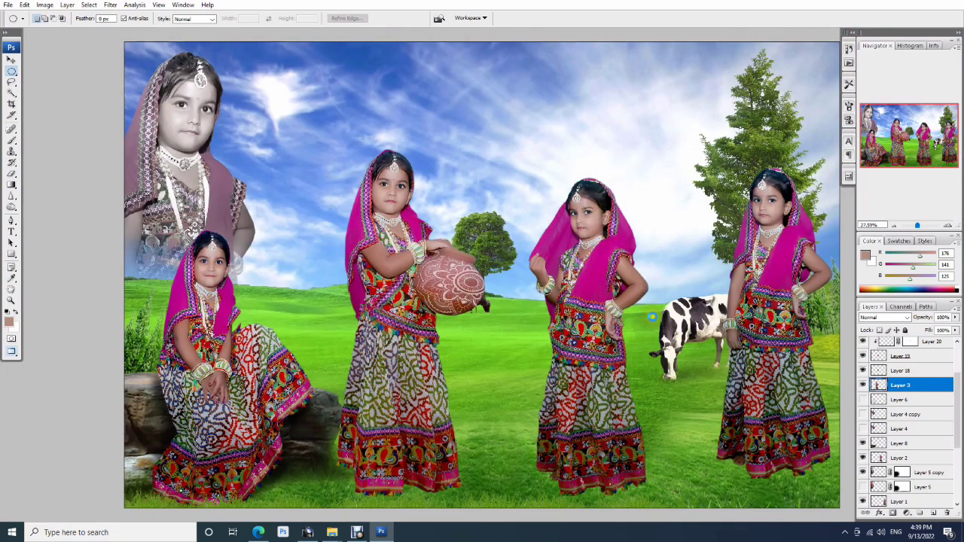
- Nudge the faded top-left girl on the Layer 5 copy slightly right and down
{"action": "right_click", "coordinate": [212, 184]}
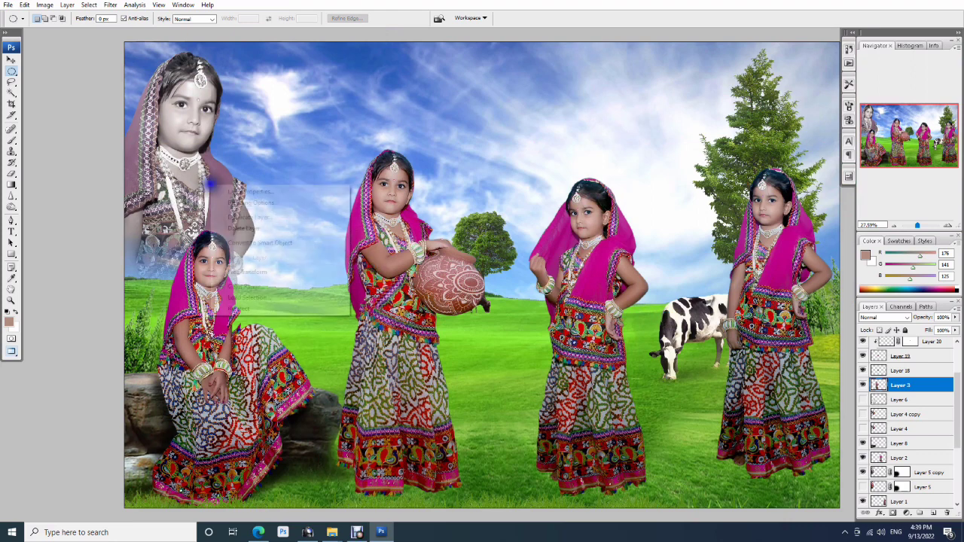
{"action": "right_click", "coordinate": [216, 188], "text": "ctrl"}
{"action": "left_click", "coordinate": [234, 191]}
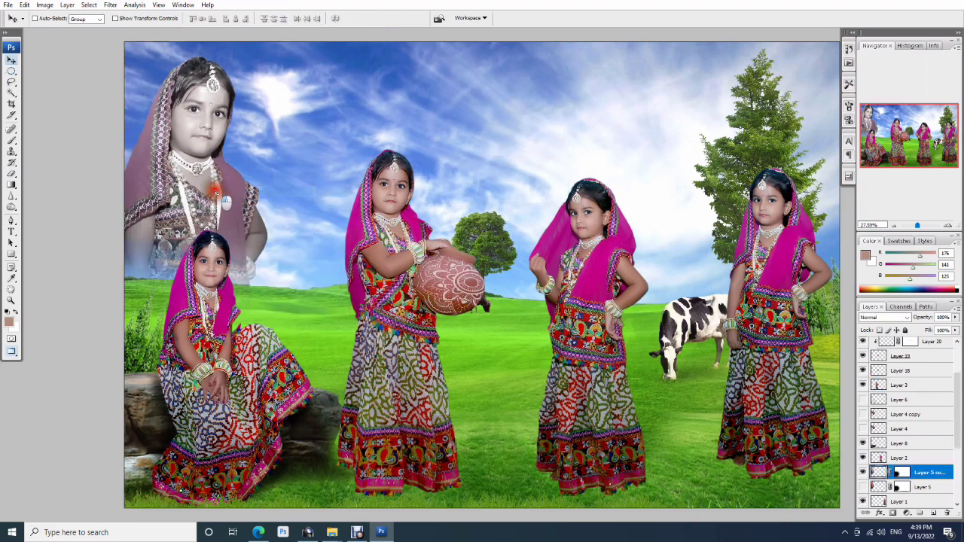
{"action": "left_click_drag", "start_coordinate": [208, 190], "coordinate": [214, 194]}
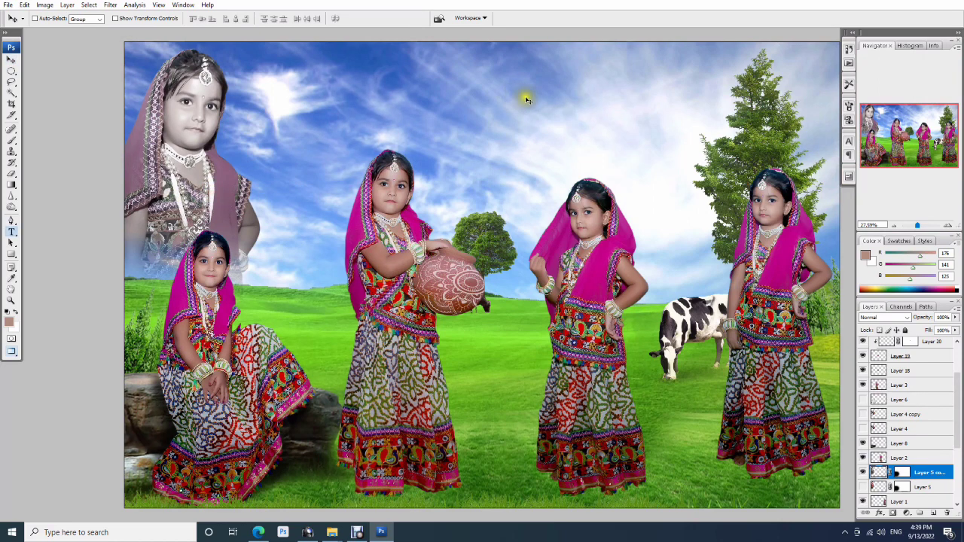
- Commit the Radha Rani title in the sky and scale it up to about 60 pt
{"action": "key", "text": "t"}
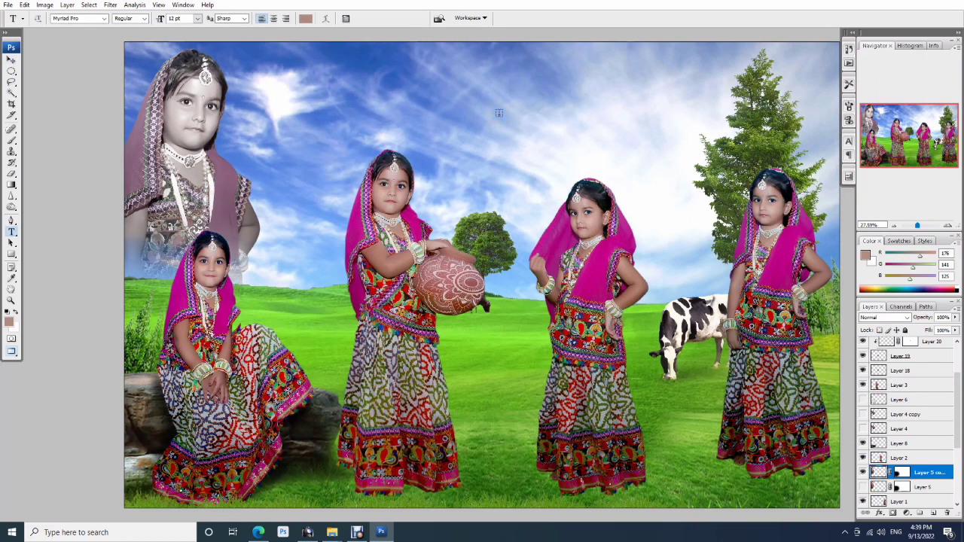
{"action": "left_click", "coordinate": [499, 113]}
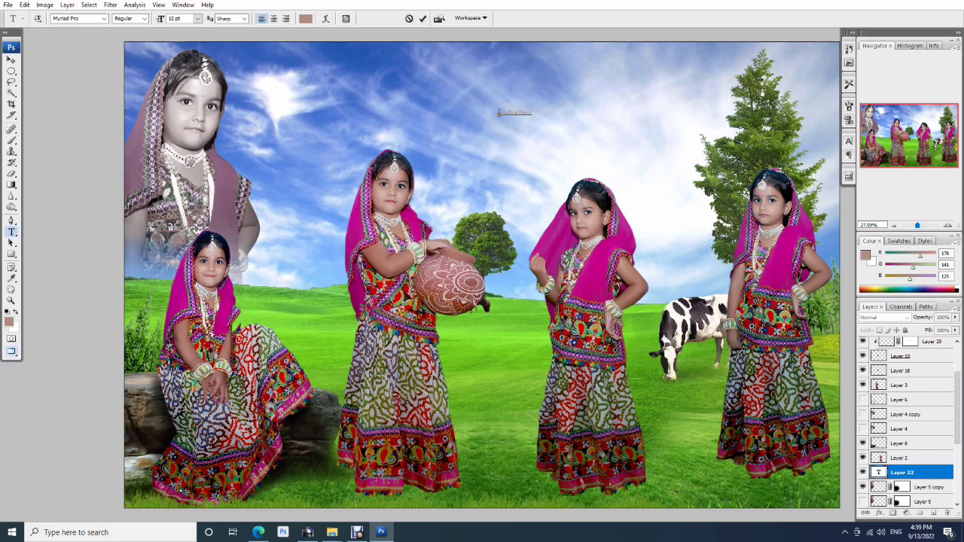
{"action": "key", "text": "ctrl+Return"}
{"action": "key", "text": "ctrl+t"}
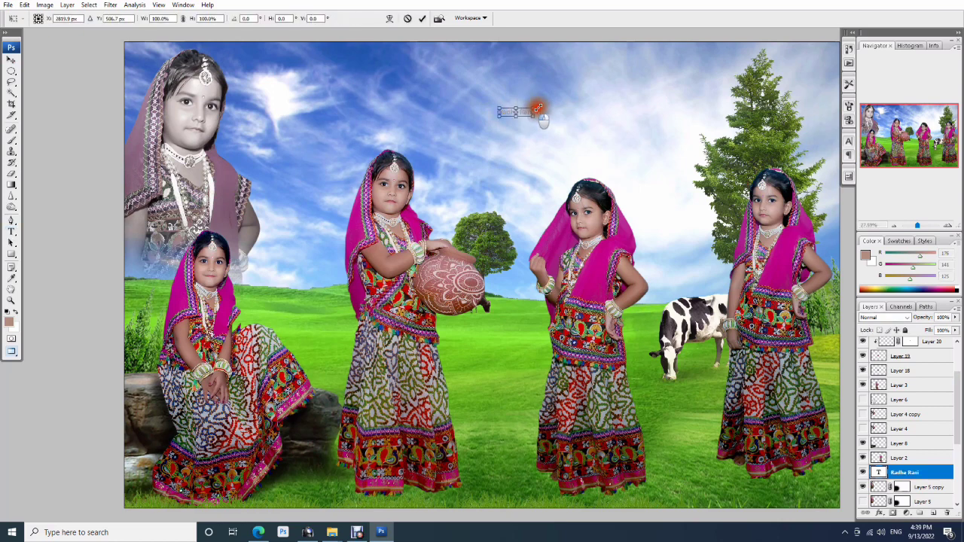
{"action": "left_click_drag", "start_coordinate": [538, 108], "coordinate": [658, 75]}
{"action": "key", "text": "Return"}
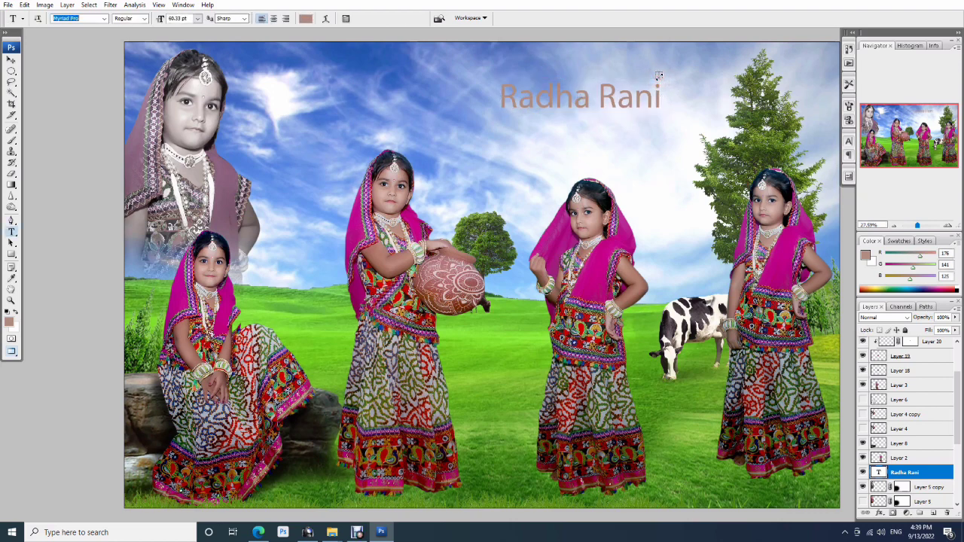
- Cycle through fonts on the title until reaching the Devanagari font AMS Aagni
{"action": "key", "text": "Down"}
{"action": "key", "text": "Down"}
{"action": "key", "text": "Down"}
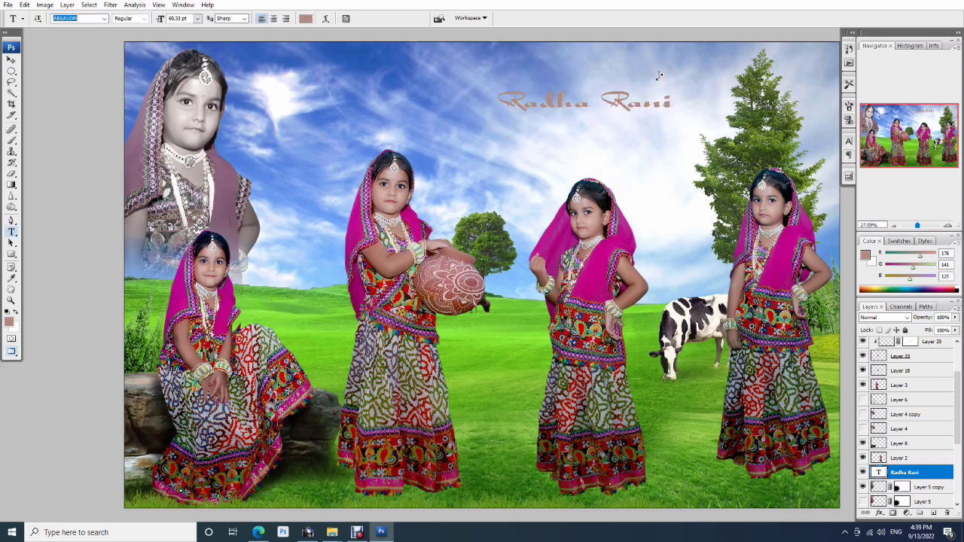
{"action": "key", "text": "Down"}
{"action": "key", "text": "Down"}
{"action": "key", "text": "Down"}
{"action": "key", "text": "Down"}
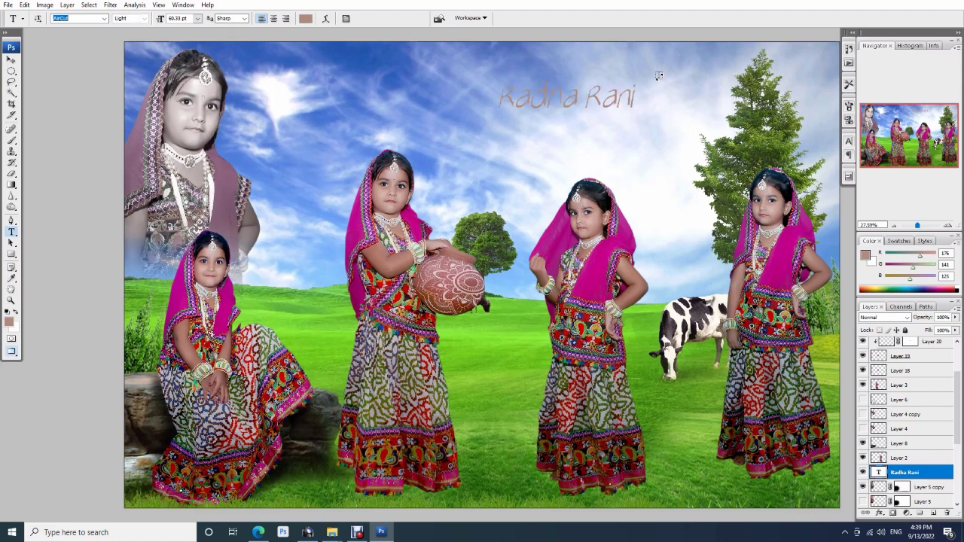
{"action": "key", "text": "Down"}
{"action": "key", "text": "Down"}
{"action": "key", "text": "Down"}
{"action": "key", "text": "Down"}
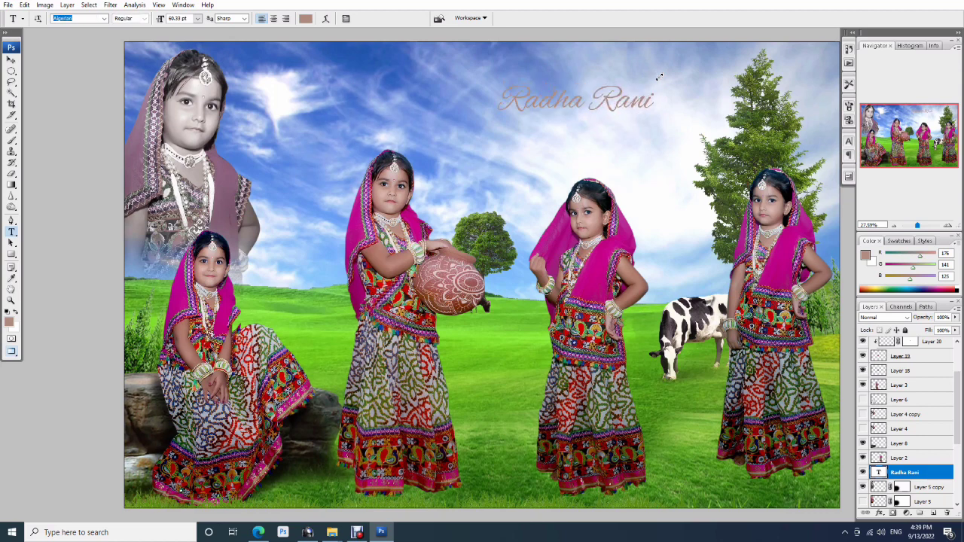
{"action": "key", "text": "Down"}
{"action": "key", "text": "Down"}
{"action": "key", "text": "Down"}
{"action": "key", "text": "Down"}
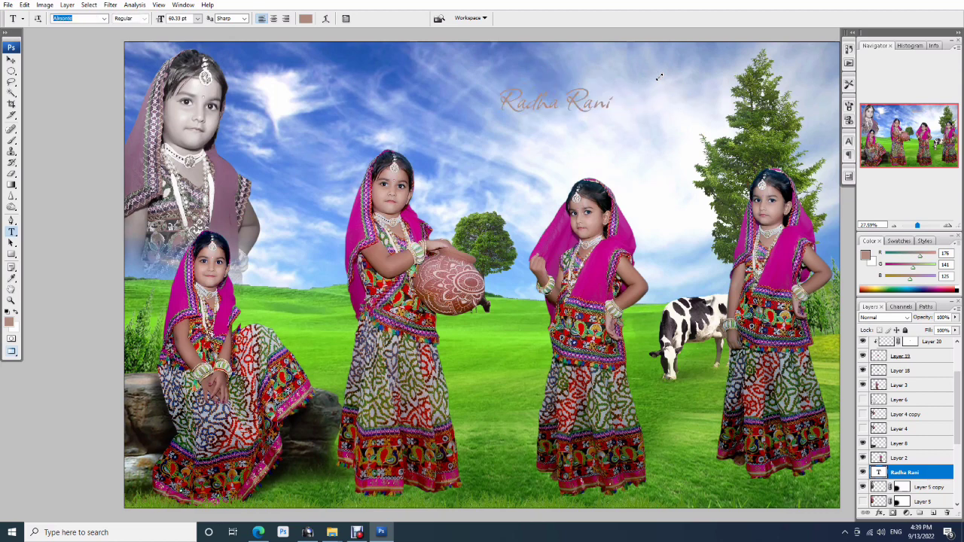
{"action": "key", "text": "Down"}
{"action": "key", "text": "Down"}
{"action": "key", "text": "Down"}
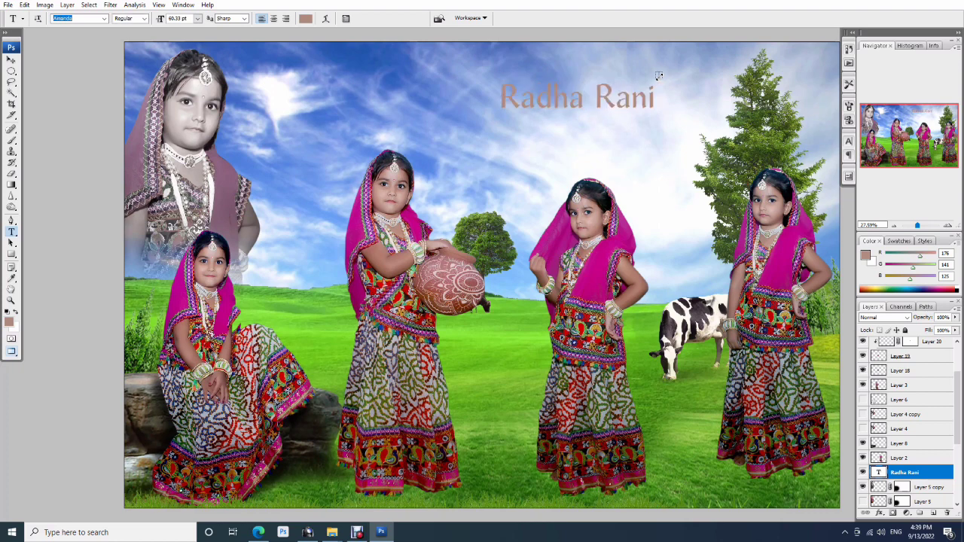
{"action": "key", "text": "Down"}
{"action": "key", "text": "Down"}
{"action": "key", "text": "Down"}
{"action": "key", "text": "Down"}
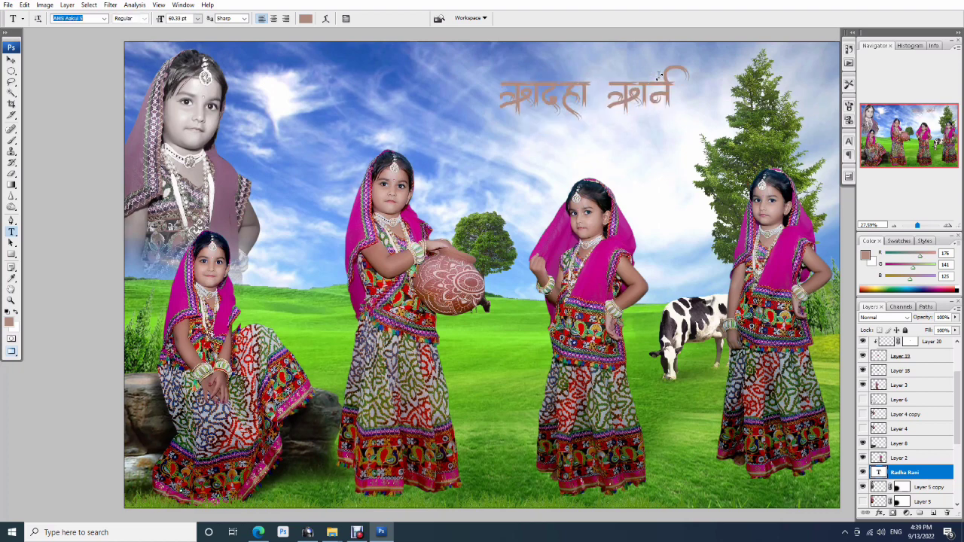
{"action": "key", "text": "Down"}
{"action": "key", "text": "Down"}
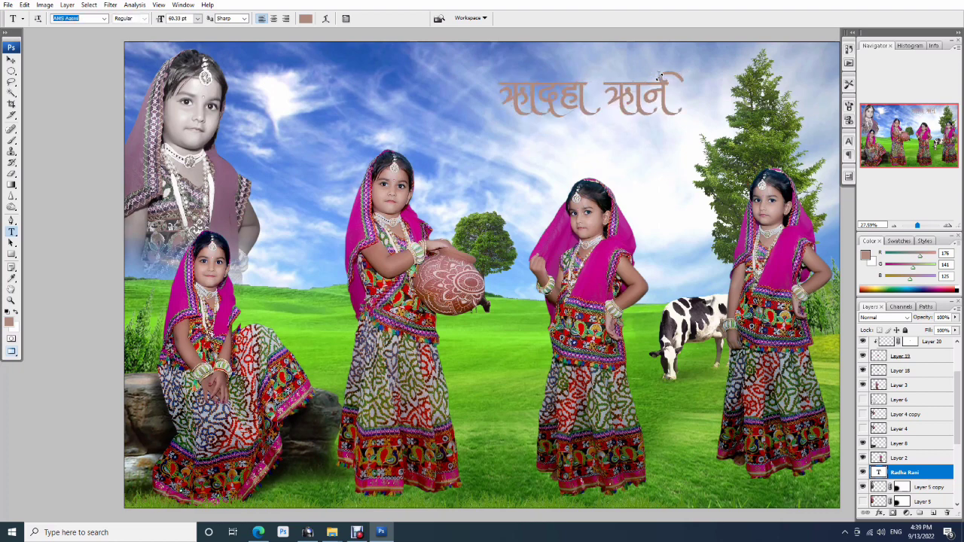
- Set the title's text colour to red
{"action": "left_click", "coordinate": [304, 19]}
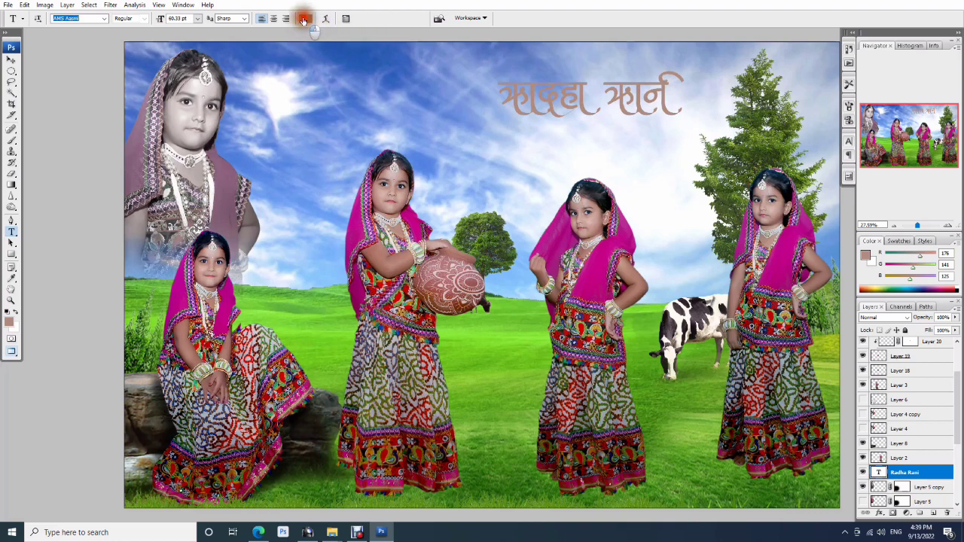
{"action": "mouse_move", "coordinate": [476, 263]}
{"action": "left_mouse_down"}
{"action": "mouse_move", "coordinate": [479, 141]}
{"action": "mouse_move", "coordinate": [496, 141]}
{"action": "left_mouse_up"}
{"action": "left_click", "coordinate": [582, 134]}
- Select the title text and start retyping it in Devanagari, correcting stray glyphs
{"action": "triple_click", "coordinate": [544, 110]}
{"action": "type", "text": "r"}
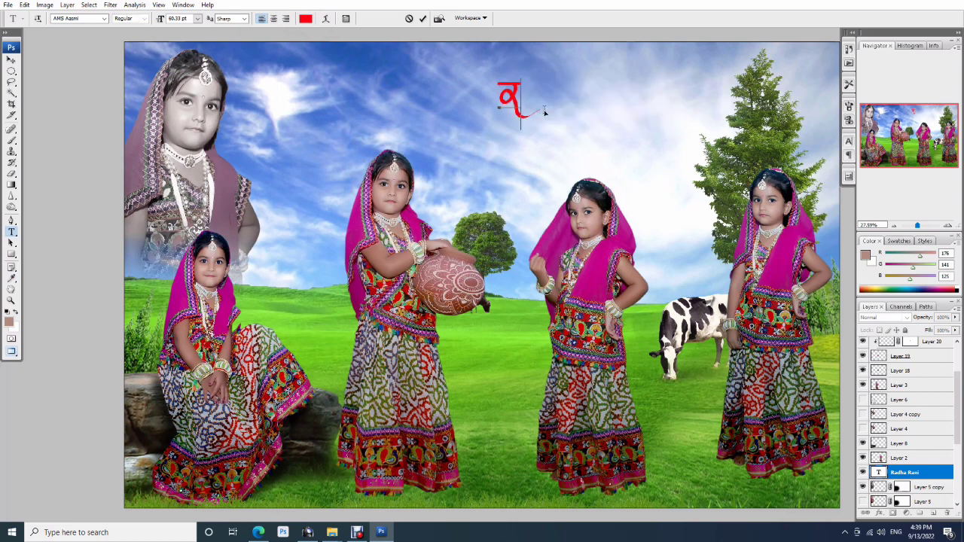
{"action": "type", "text": "k"}
{"action": "type", "text": "M"}
{"action": "key", "text": "BackSpace"}
{"action": "type", "text": "M"}
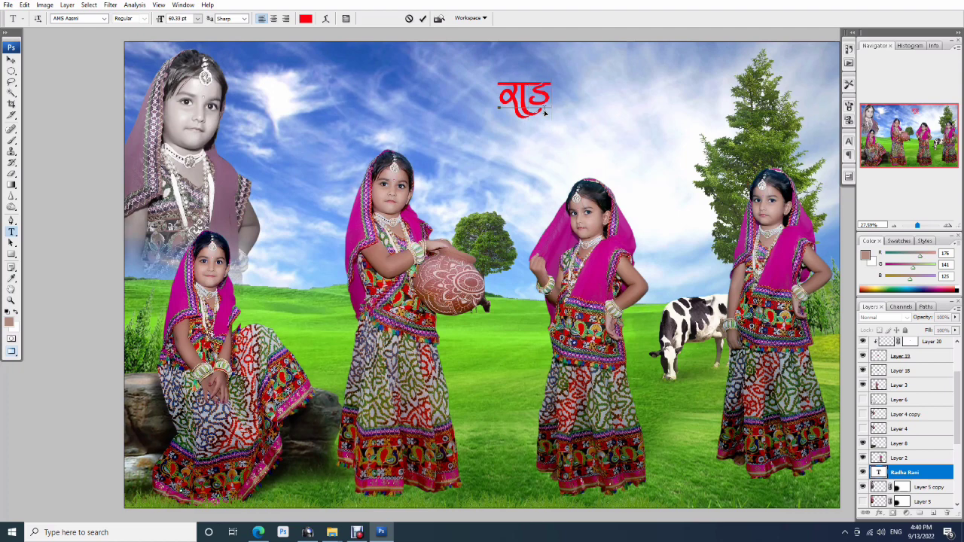
{"action": "key", "text": "BackSpace"}
{"action": "type", "text": "M"}
{"action": "key", "text": "BackSpace"}
{"action": "type", "text": "M"}
{"action": "key", "text": "BackSpace"}
- Finish typing 'राधा रानी', fix the vowel signs, and commit the title
{"action": "type", "text": "h"}
{"action": "type", "text": "o <"}
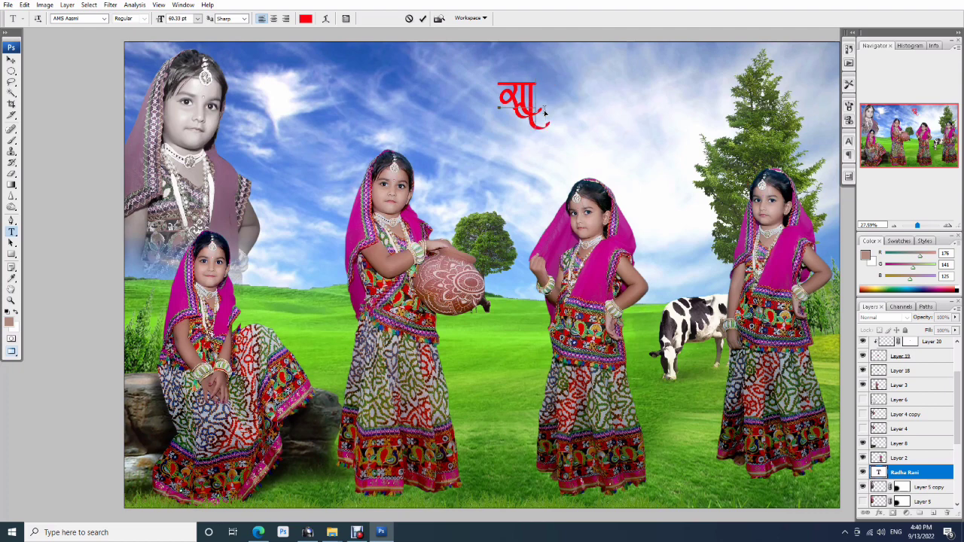
{"action": "key", "text": "BackSpace"}
{"action": "type", "text": "`"}
{"action": "type", "text": "/"}
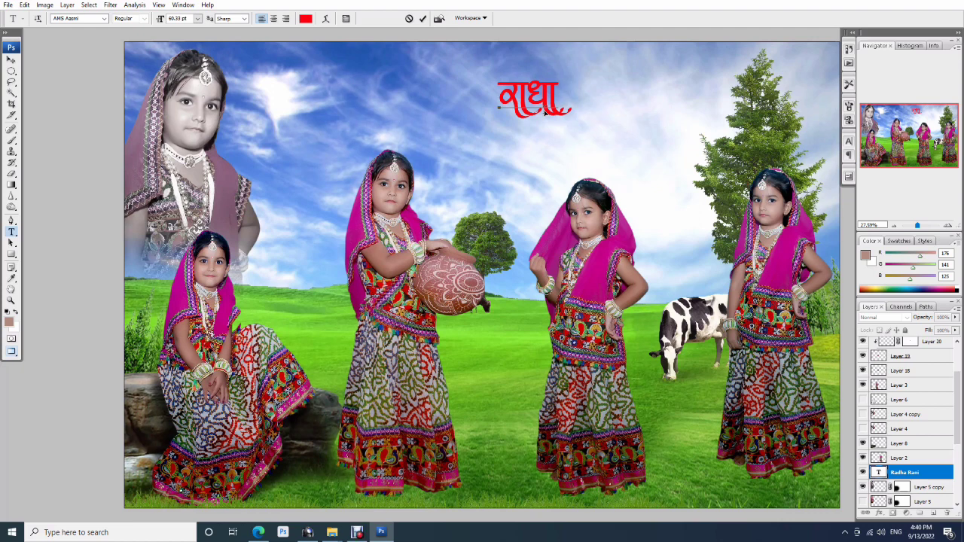
{"action": "type", "text": " jk"}
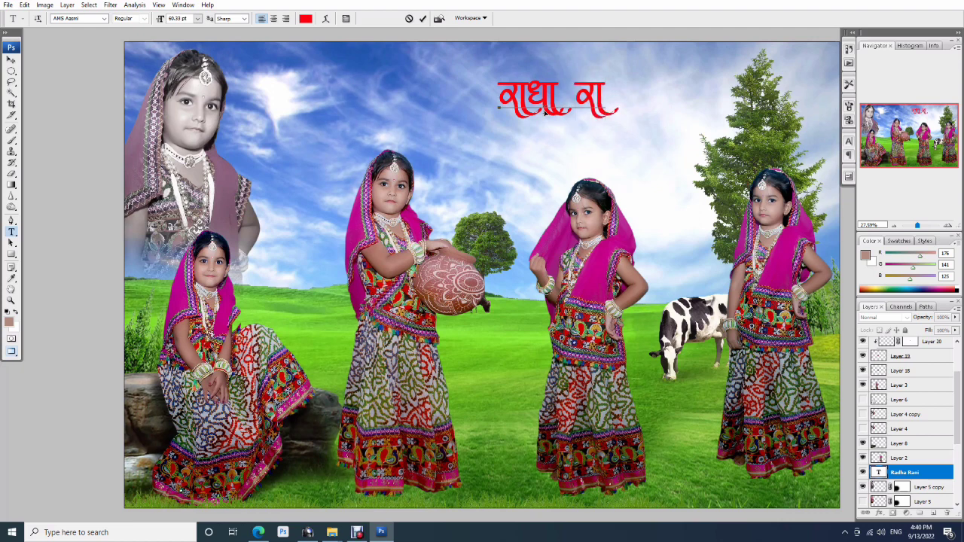
{"action": "type", "text": "uh"}
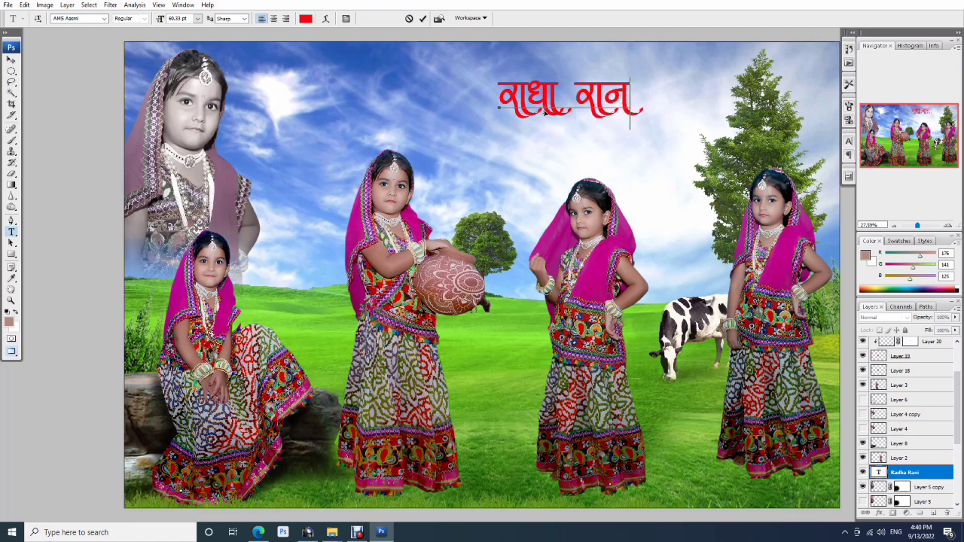
{"action": "key", "text": "BackSpace"}
{"action": "type", "text": "q"}
{"action": "key", "text": "BackSpace"}
{"action": "type", "text": "h"}
{"action": "key", "text": "ctrl+Return"}
- Cycle through fonts and settle the Hindi title on bold calligraphic AMS Aakash
{"action": "key", "text": "Down"}
{"action": "key", "text": "Down"}
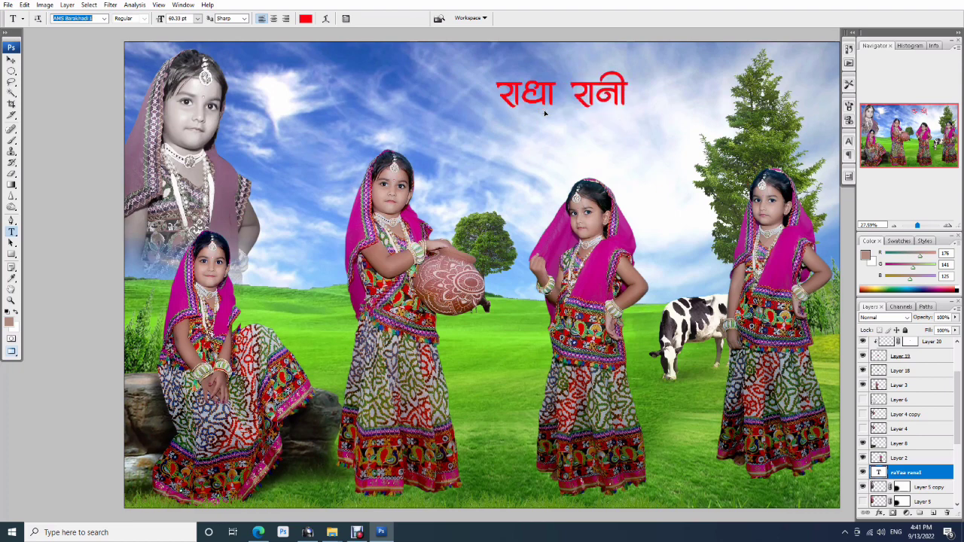
{"action": "key", "text": "Down"}
{"action": "key", "text": "Down"}
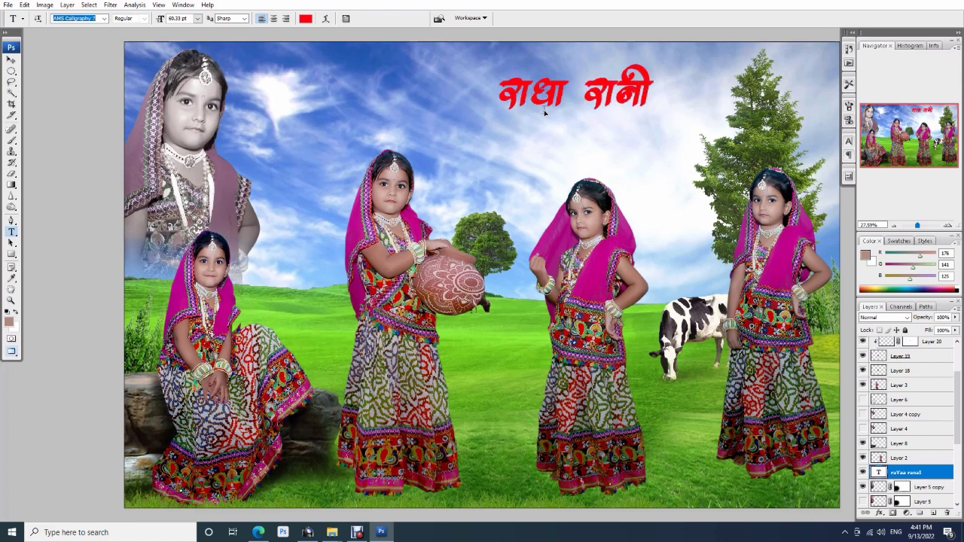
{"action": "key", "text": "Down"}
{"action": "key", "text": "Down"}
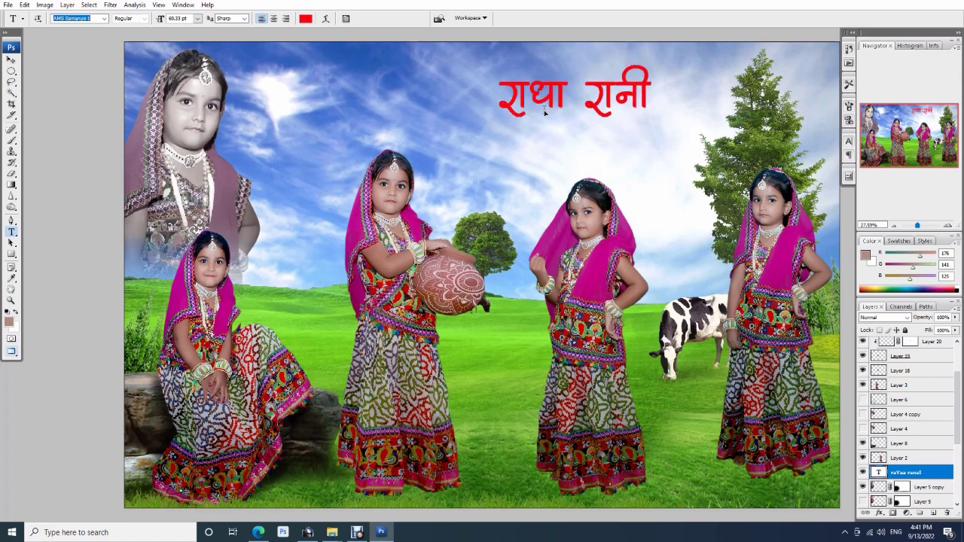
{"action": "key", "text": "Down"}
{"action": "key", "text": "Down"}
{"action": "key", "text": "Down"}
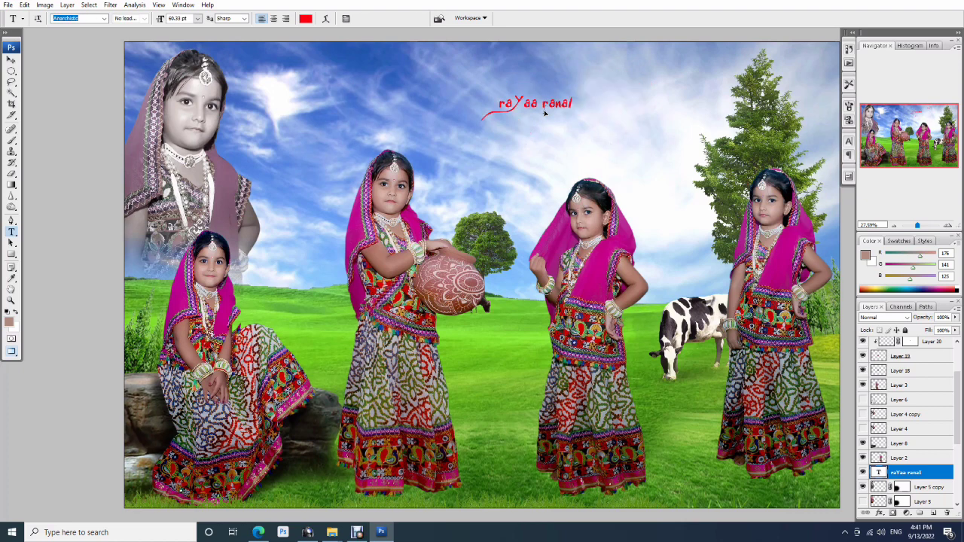
{"action": "key", "text": "Down"}
{"action": "key", "text": "Down"}
{"action": "key", "text": "Down"}
{"action": "key", "text": "Down"}
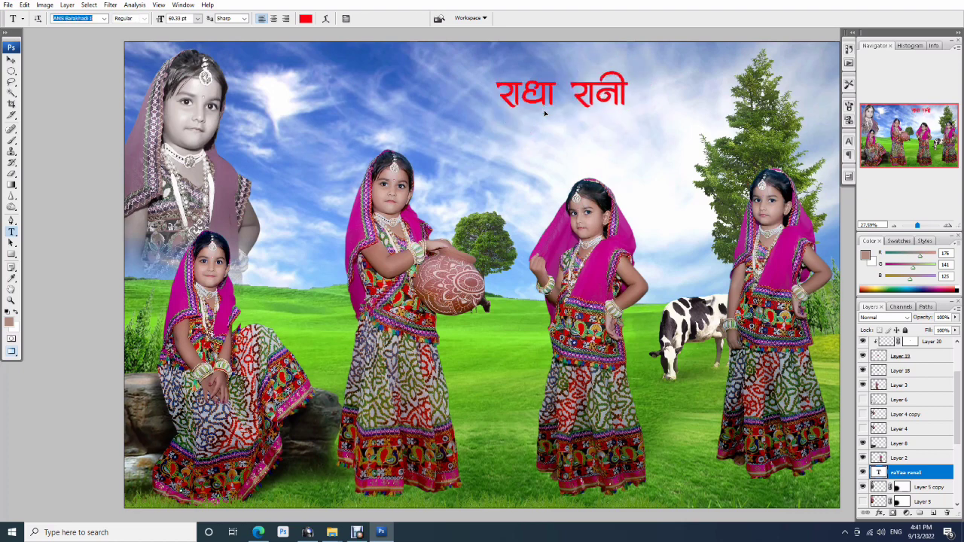
{"action": "key", "text": "Down"}
{"action": "key", "text": "Down"}
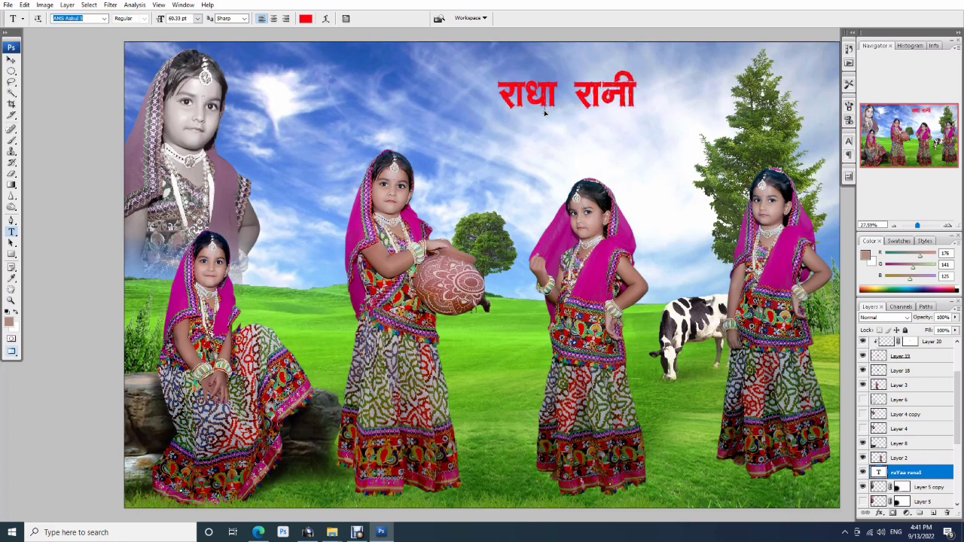
{"action": "key", "text": "Down"}
{"action": "key", "text": "Down"}
{"action": "key", "text": "Down"}
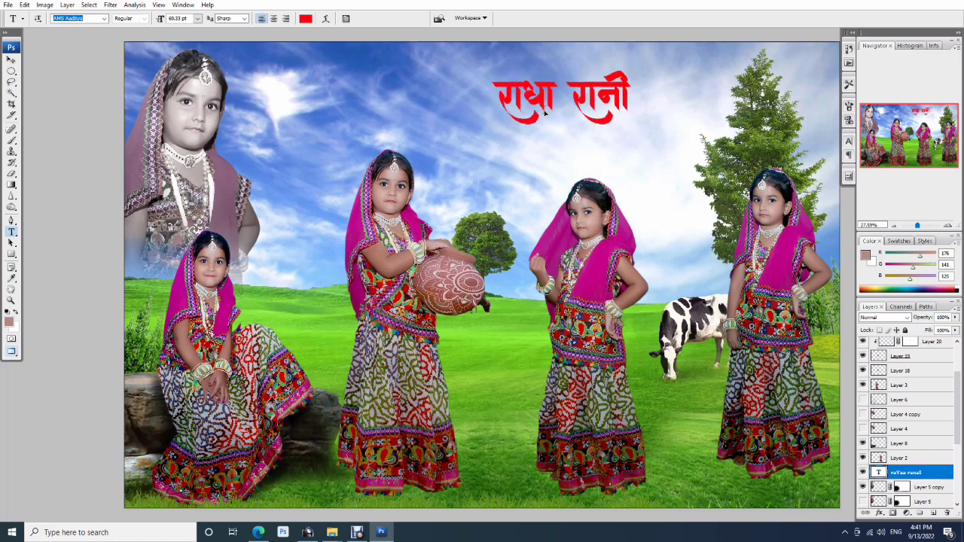
{"action": "key", "text": "Down"}
{"action": "key", "text": "Down"}
{"action": "key", "text": "Down"}
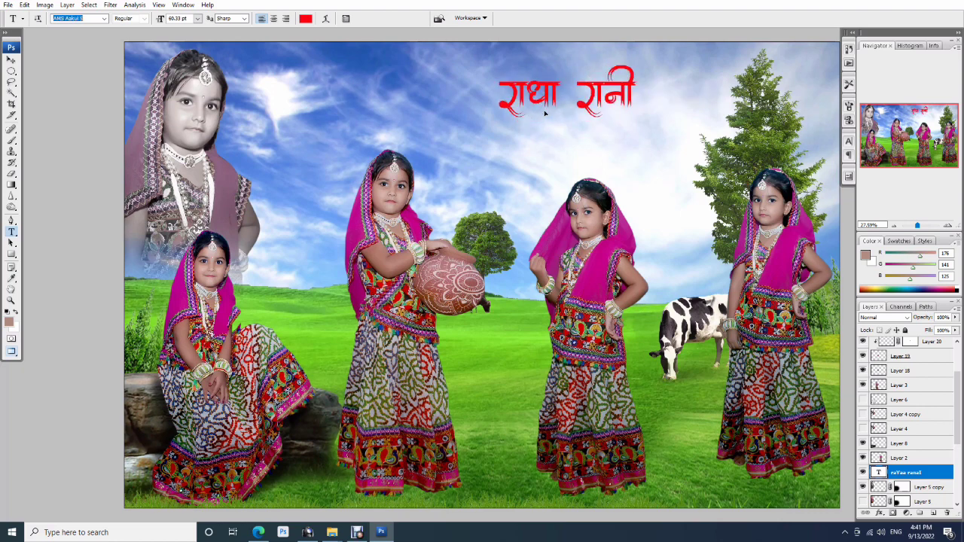
{"action": "key", "text": "Down"}
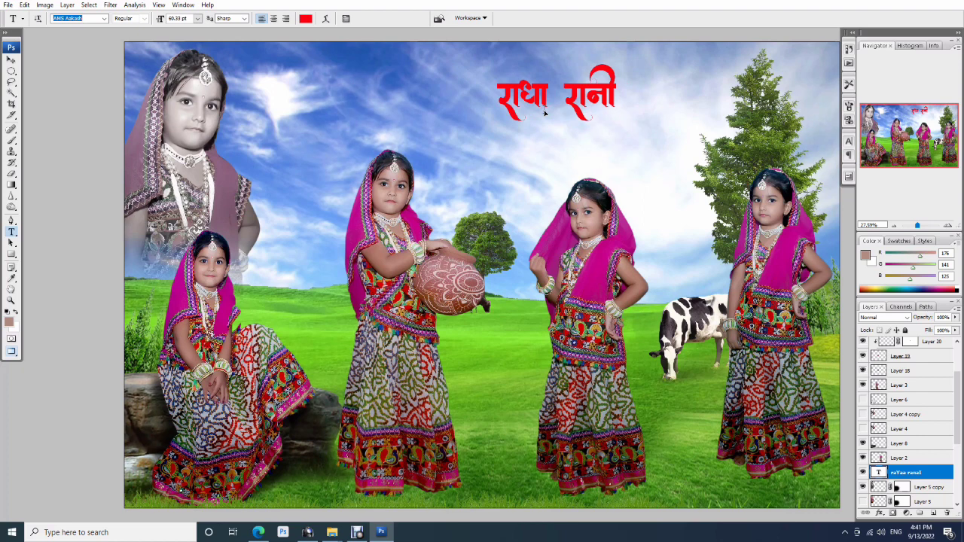
{"action": "key", "text": "v"}
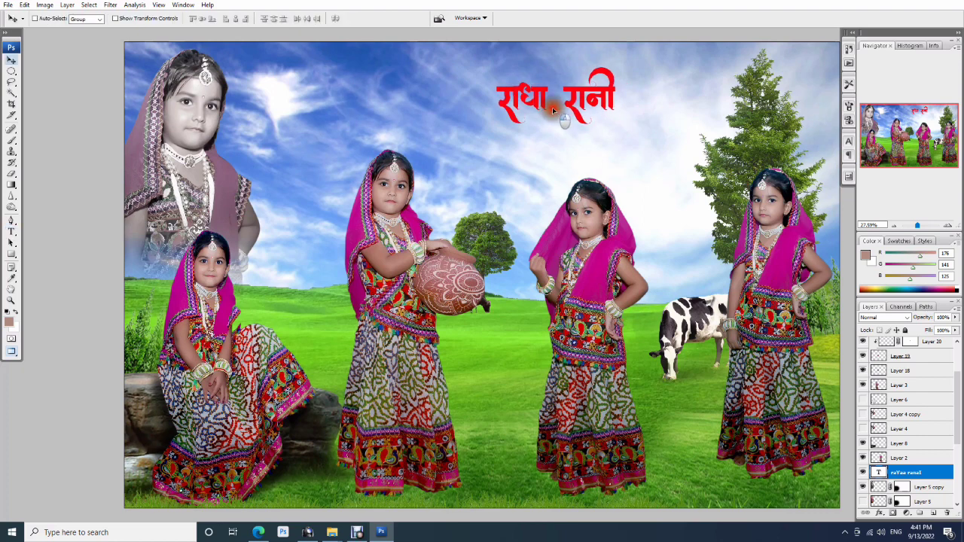
- Set the colour of the title's stroke effect in Layer Style
{"action": "left_click", "coordinate": [879, 513]}
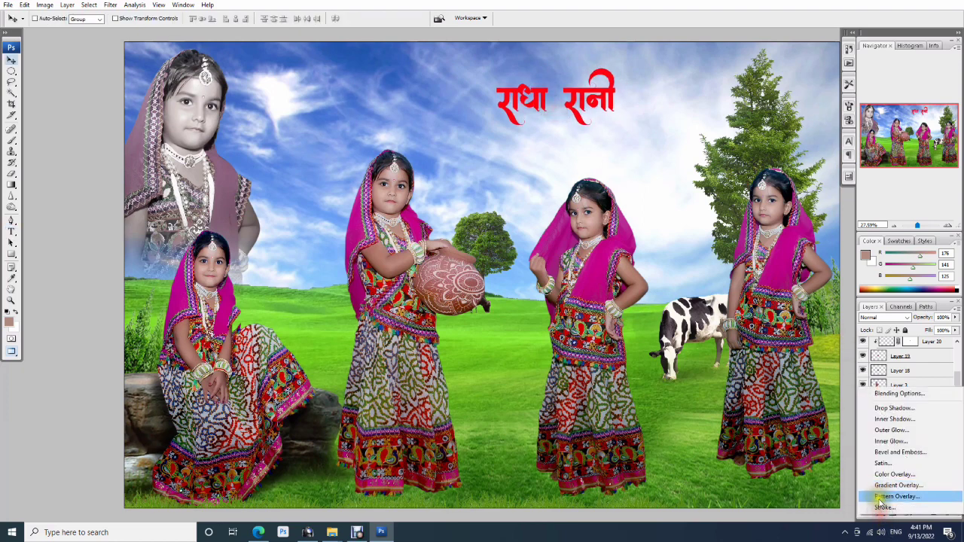
{"action": "key", "text": "Escape"}
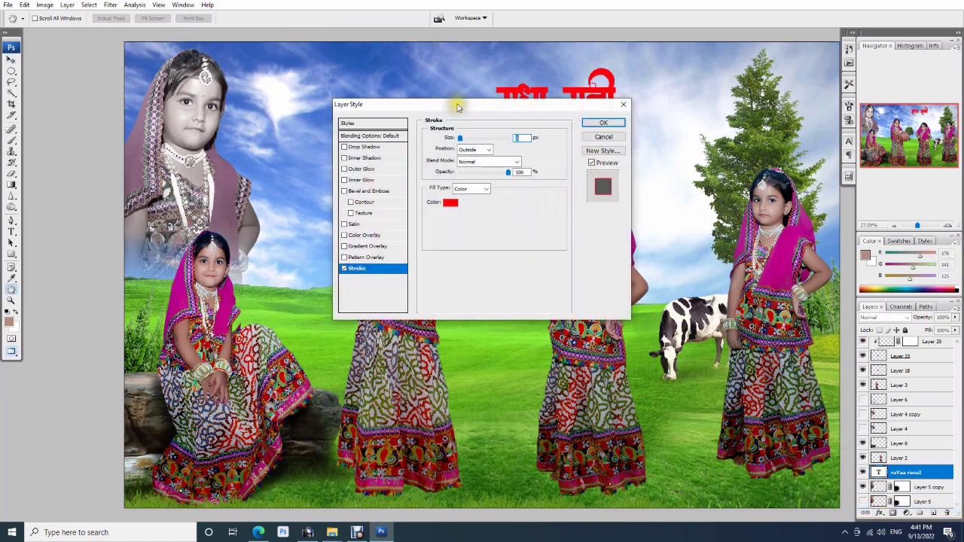
{"action": "left_click_drag", "start_coordinate": [455, 99], "coordinate": [439, 178]}
{"action": "left_click", "coordinate": [437, 276]}
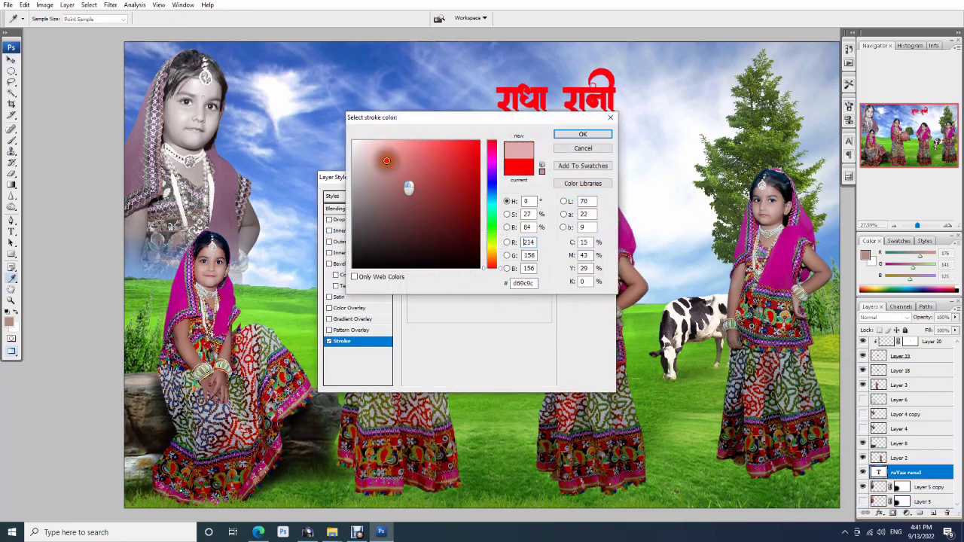
{"action": "left_click", "coordinate": [573, 131]}
- Add a Normal-blend drop shadow to the title and review its stroke size
{"action": "left_click", "coordinate": [346, 220]}
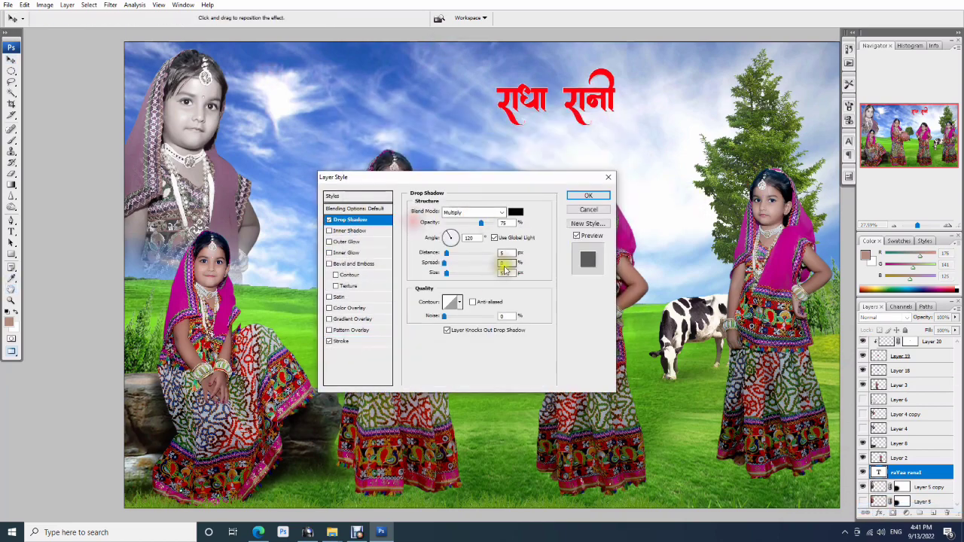
{"action": "left_click", "coordinate": [464, 212]}
{"action": "left_click", "coordinate": [460, 224]}
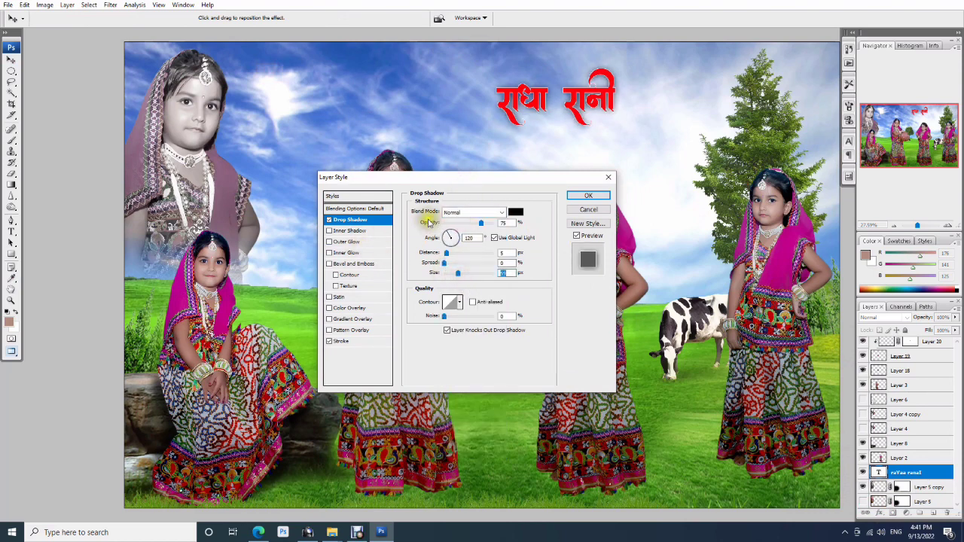
{"action": "left_click", "coordinate": [365, 341]}
{"action": "double_click", "coordinate": [512, 210]}
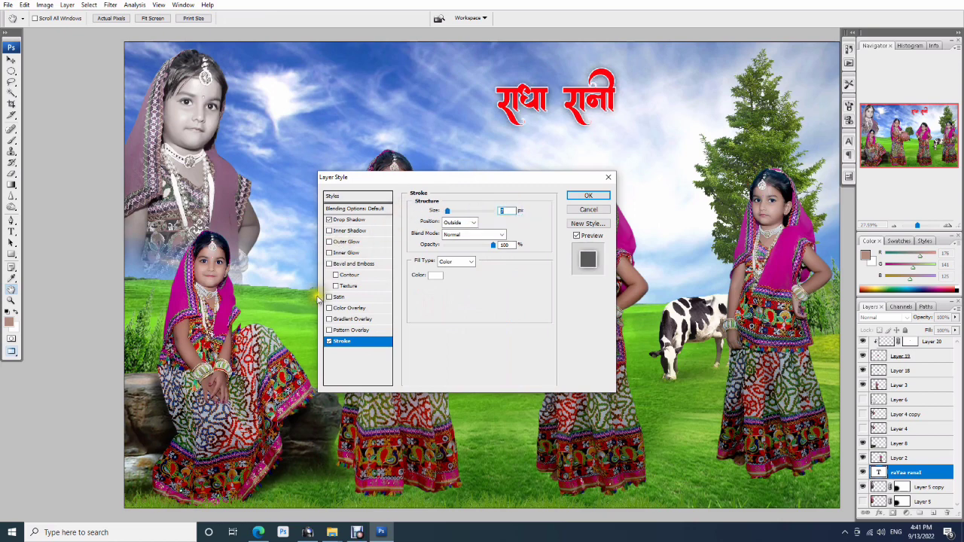
- Add Bevel and Emboss with a bubble pattern texture and apply the style
{"action": "left_click", "coordinate": [355, 265]}
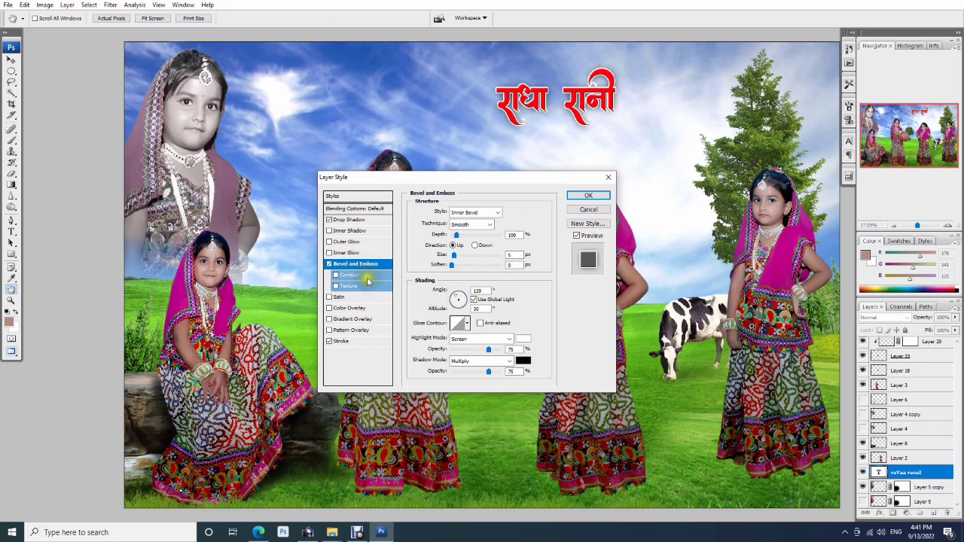
{"action": "left_click", "coordinate": [357, 288]}
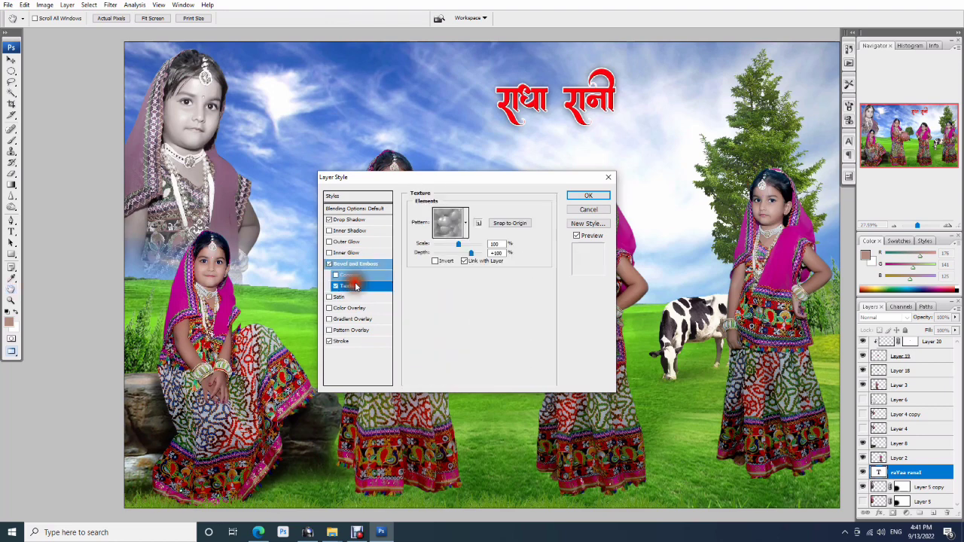
{"action": "left_click", "coordinate": [467, 225]}
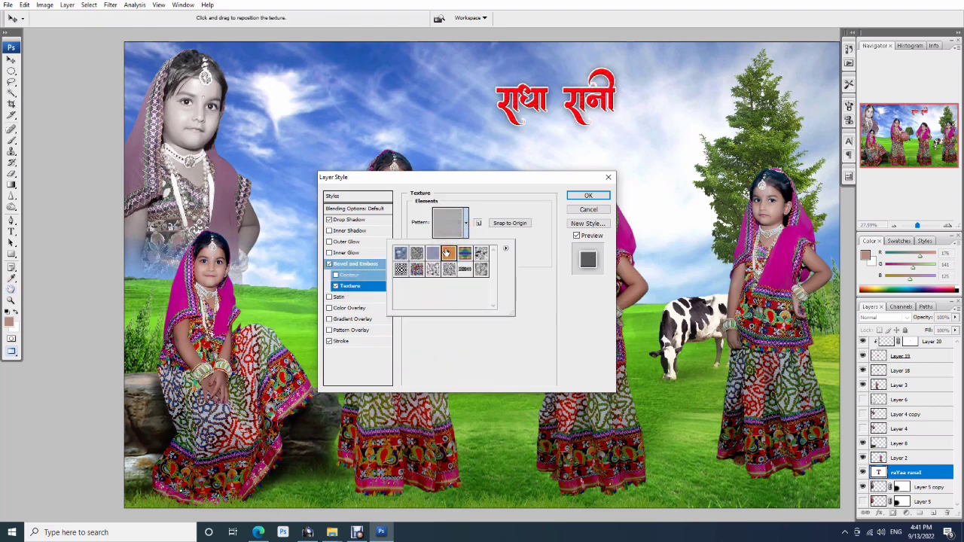
{"action": "left_click", "coordinate": [402, 256]}
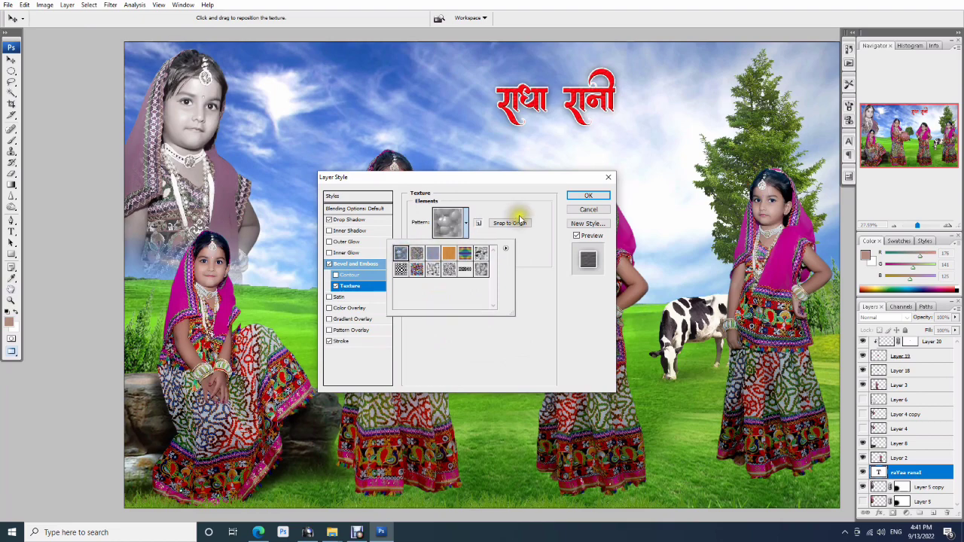
{"action": "left_click", "coordinate": [572, 195]}
{"action": "left_click", "coordinate": [586, 195]}
- Zoom in to inspect the राधा रानी title, then fit the image back in view
{"action": "key", "text": "z"}
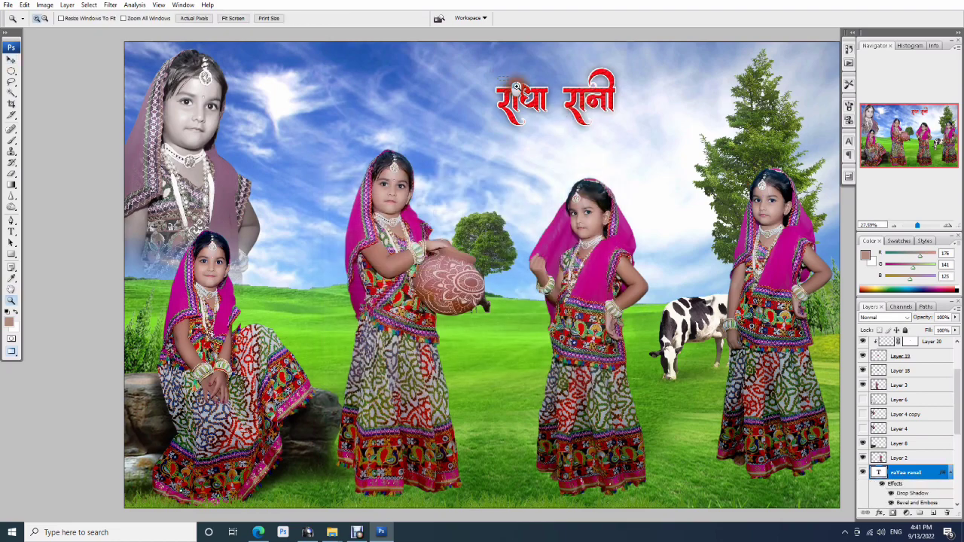
{"action": "left_click_drag", "start_coordinate": [517, 86], "coordinate": [674, 183]}
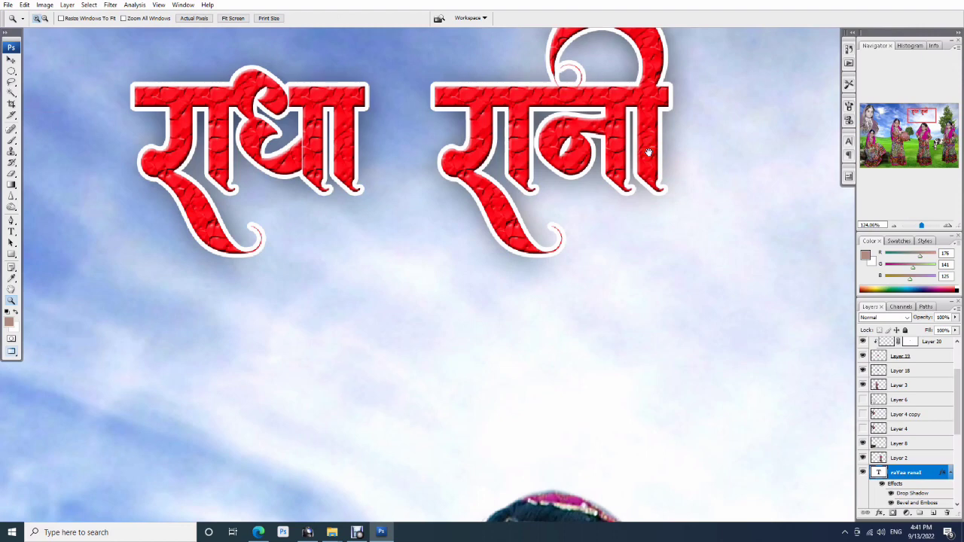
{"action": "scroll", "coordinate": [626, 226], "scroll_direction": "up", "scroll_amount": 3}
{"action": "key", "text": "ctrl+0"}
- Move the title right and down and enlarge it slightly with Free Transform
{"action": "key", "text": "v"}
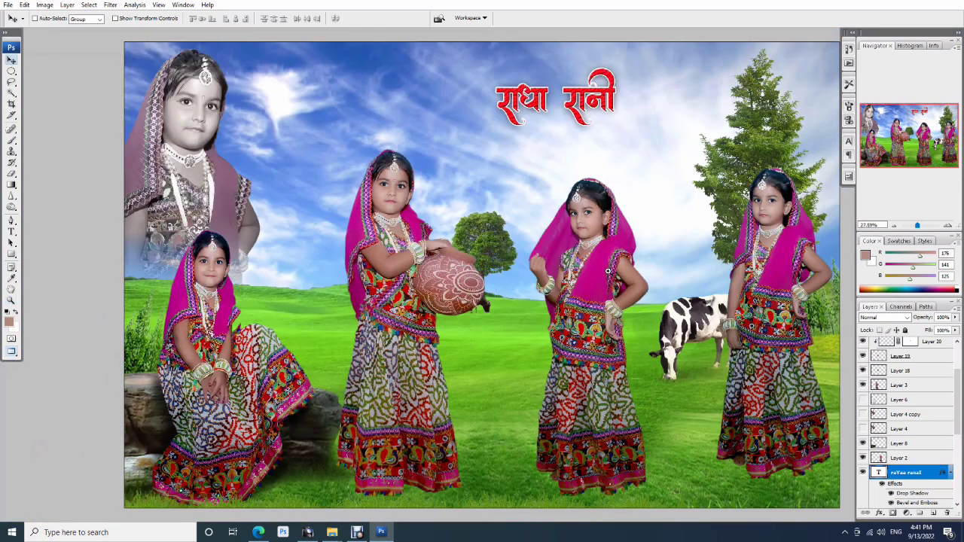
{"action": "left_click_drag", "start_coordinate": [586, 108], "coordinate": [616, 124]}
{"action": "key", "text": "ctrl+t"}
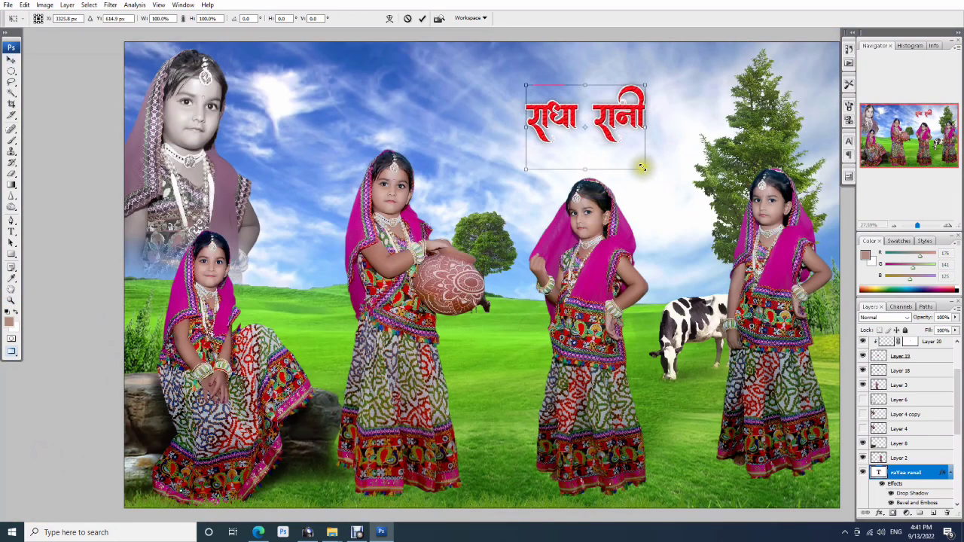
{"action": "left_click_drag", "start_coordinate": [642, 168], "coordinate": [656, 170]}
{"action": "double_click", "coordinate": [638, 128]}
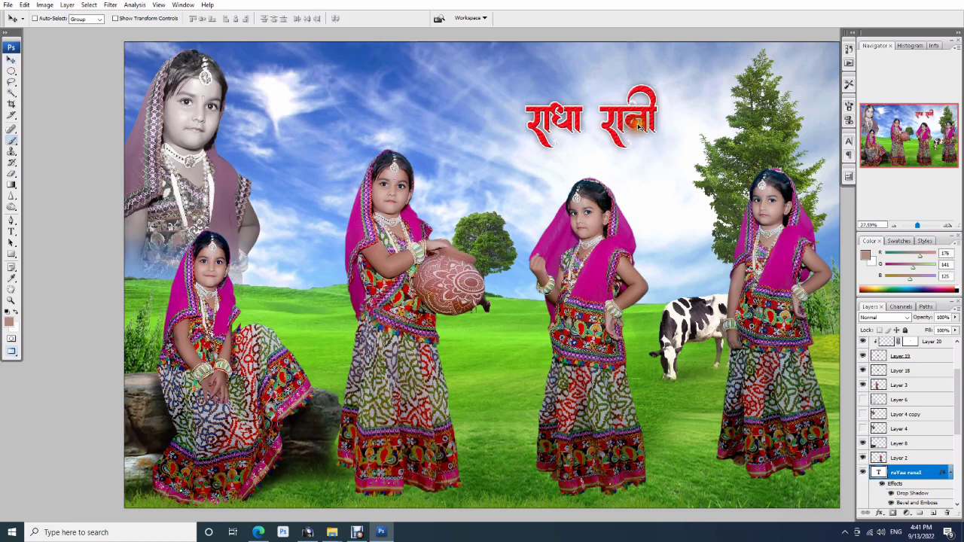
{"action": "key", "text": "b"}
{"action": "left_click", "coordinate": [639, 128]}
{"action": "key", "text": "Escape"}
{"action": "key", "text": "Return"}
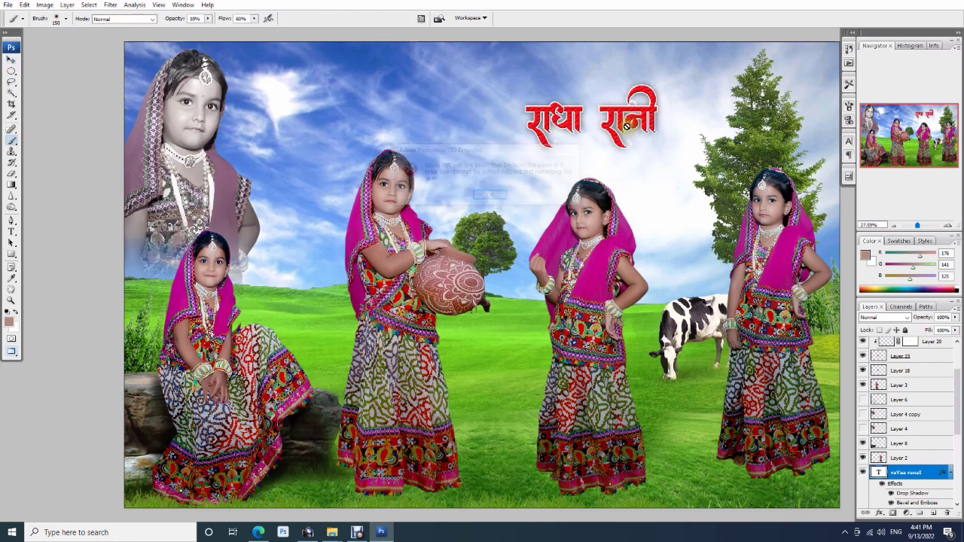
{"action": "key", "text": "v"}
- Reposition the title in the upper-right sky, rescale it, and nudge it into place
{"action": "mouse_move", "coordinate": [627, 126]}
{"action": "left_mouse_down"}
{"action": "mouse_move", "coordinate": [542, 100]}
{"action": "mouse_move", "coordinate": [563, 117]}
{"action": "mouse_move", "coordinate": [464, 102]}
{"action": "mouse_move", "coordinate": [719, 113]}
{"action": "mouse_move", "coordinate": [702, 109]}
{"action": "left_mouse_up"}
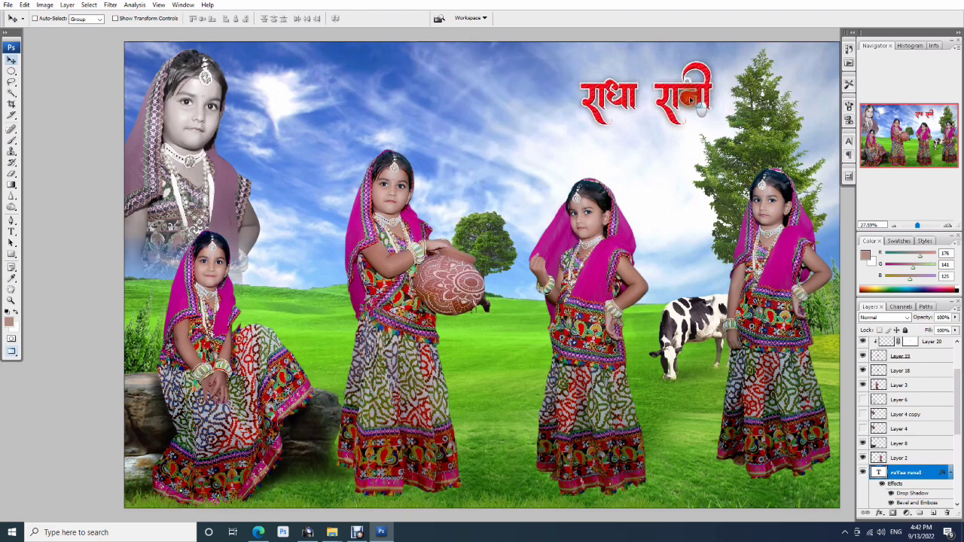
{"action": "key", "text": "ctrl+t"}
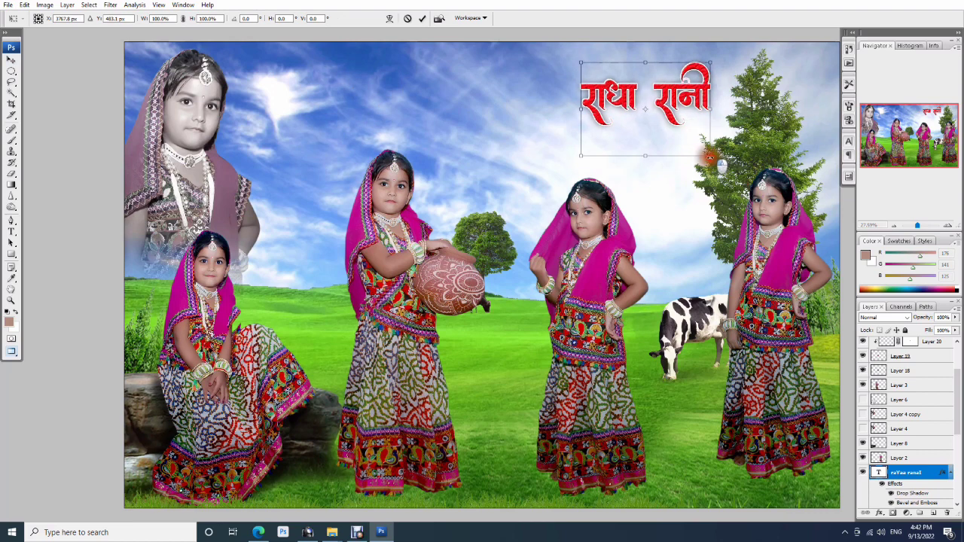
{"action": "left_click_drag", "start_coordinate": [710, 157], "coordinate": [700, 146]}
{"action": "key", "text": "Return"}
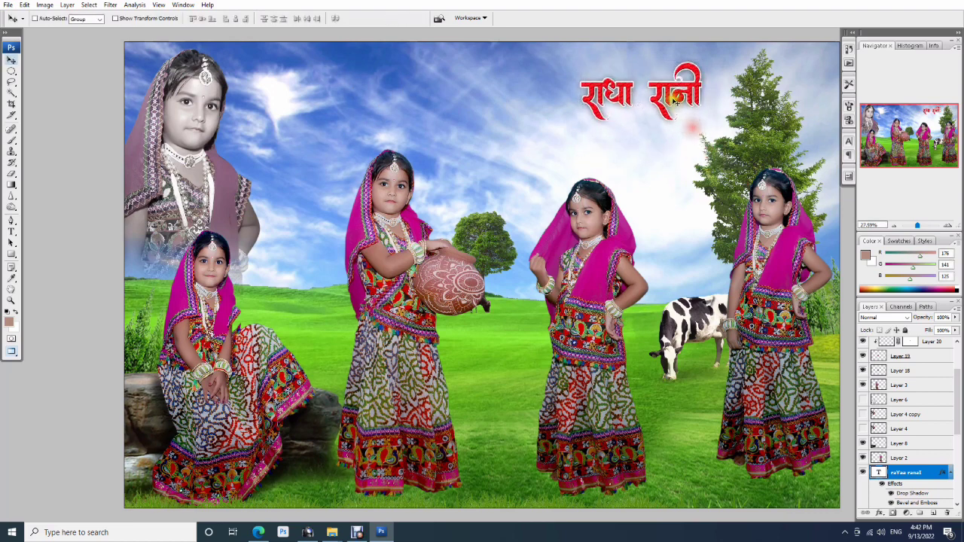
{"action": "left_click_drag", "start_coordinate": [693, 103], "coordinate": [708, 107]}
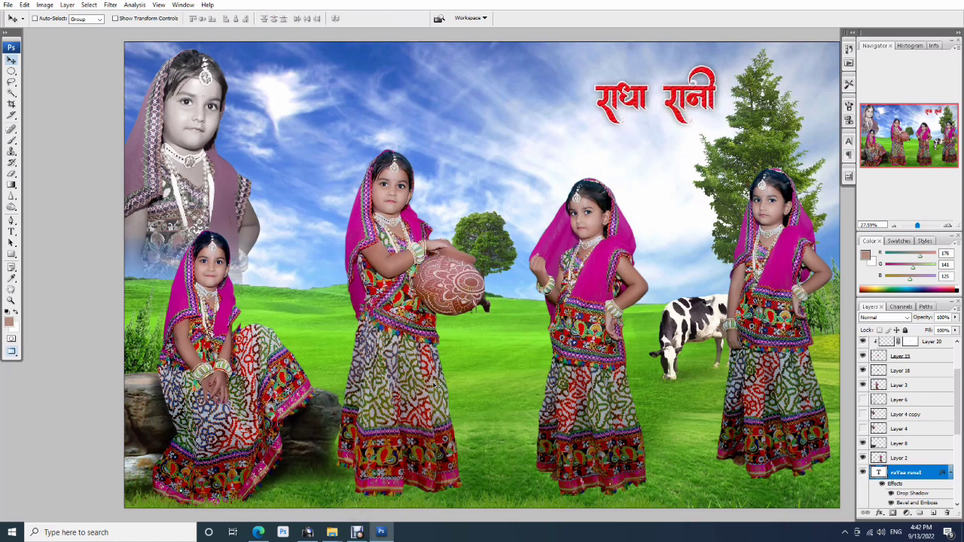
- Merge visible layers and resize the image to 18 × 12 inches, unconstrained
{"action": "key", "text": "ctrl+shift+e"}
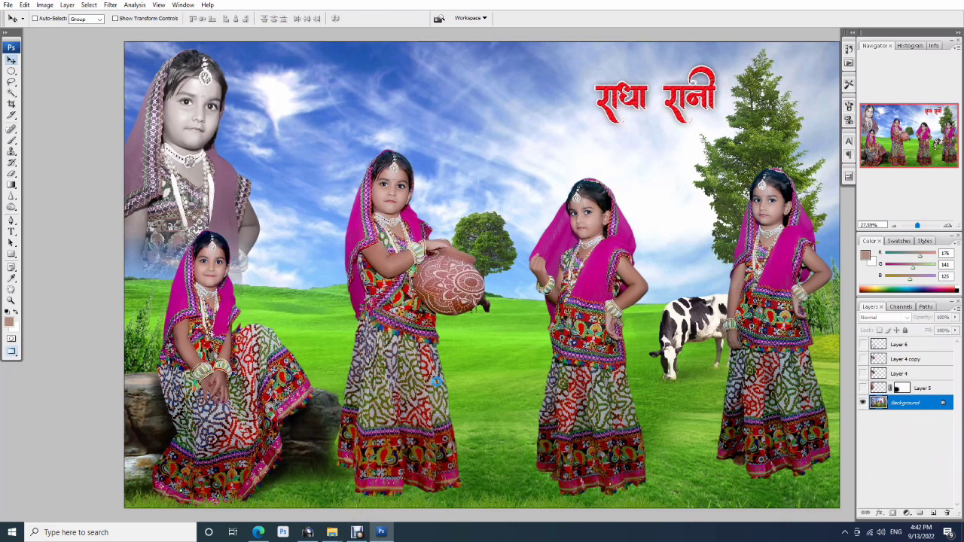
{"action": "key", "text": "ctrl+a"}
{"action": "key", "text": "ctrl+alt+i"}
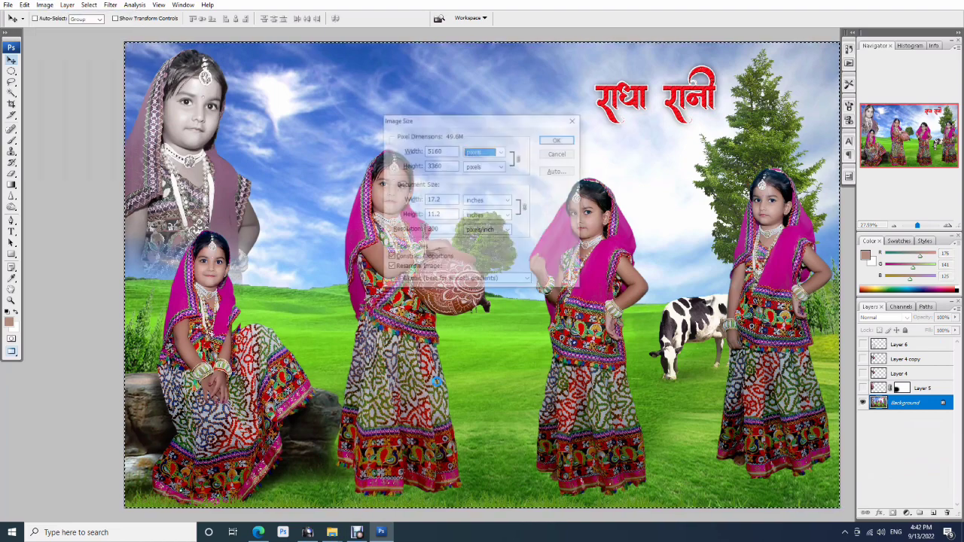
{"action": "type", "text": "18"}
{"action": "key", "text": "Tab"}
{"action": "key", "text": "Tab"}
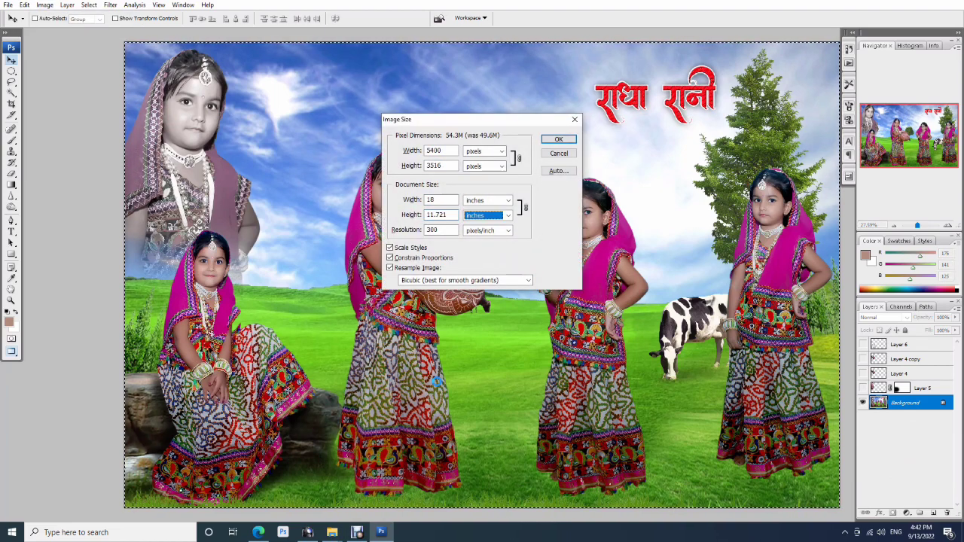
{"action": "key", "text": "Tab"}
{"action": "left_click", "coordinate": [390, 257]}
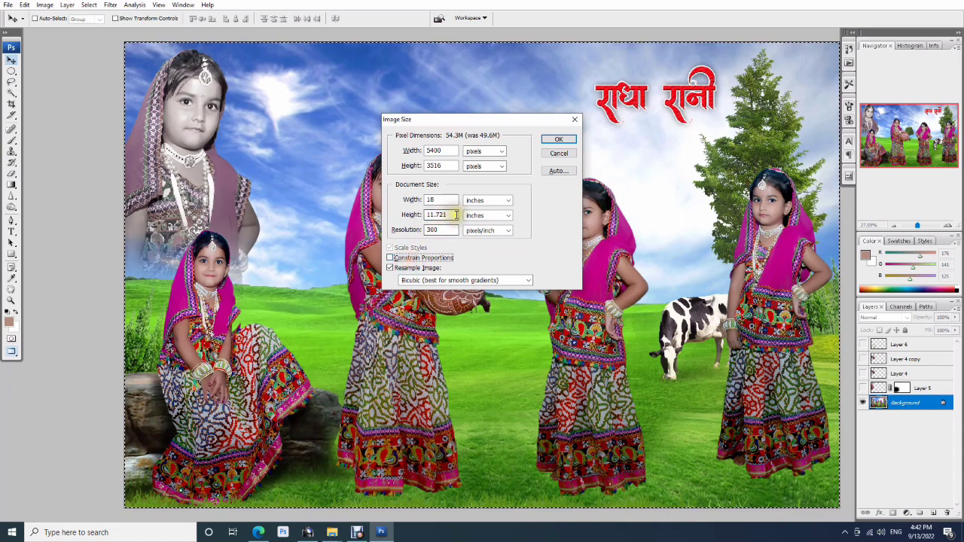
{"action": "left_click_drag", "start_coordinate": [455, 215], "coordinate": [369, 215]}
{"action": "type", "text": "12"}
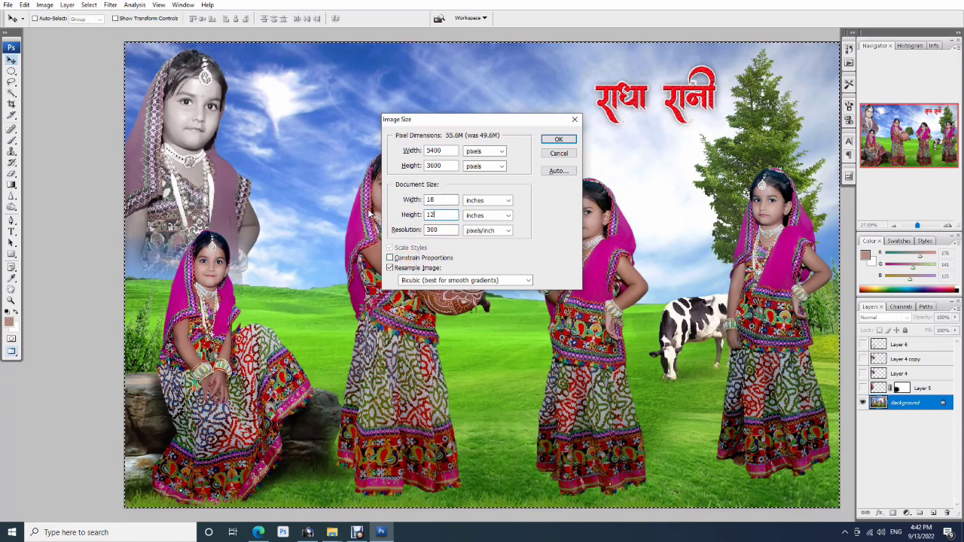
{"action": "key", "text": "Return"}
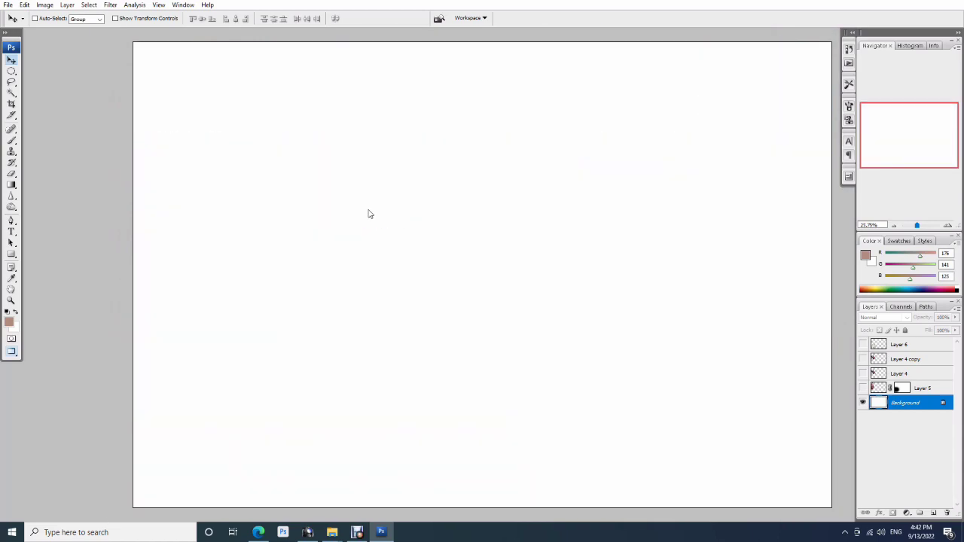
- Fill the canvas with black and paste the photo on top
{"action": "key", "text": "d"}
{"action": "key", "text": "alt+BackSpace"}
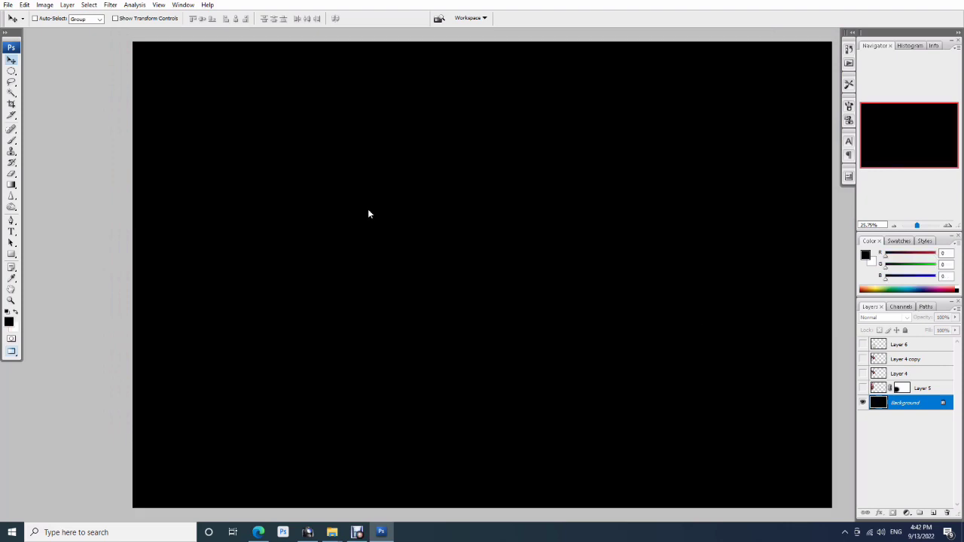
{"action": "key", "text": "ctrl+v"}
- Stroke the photo's edge in white and merge it onto the black background
{"action": "key", "text": "alt+e"}
{"action": "key", "text": "s"}
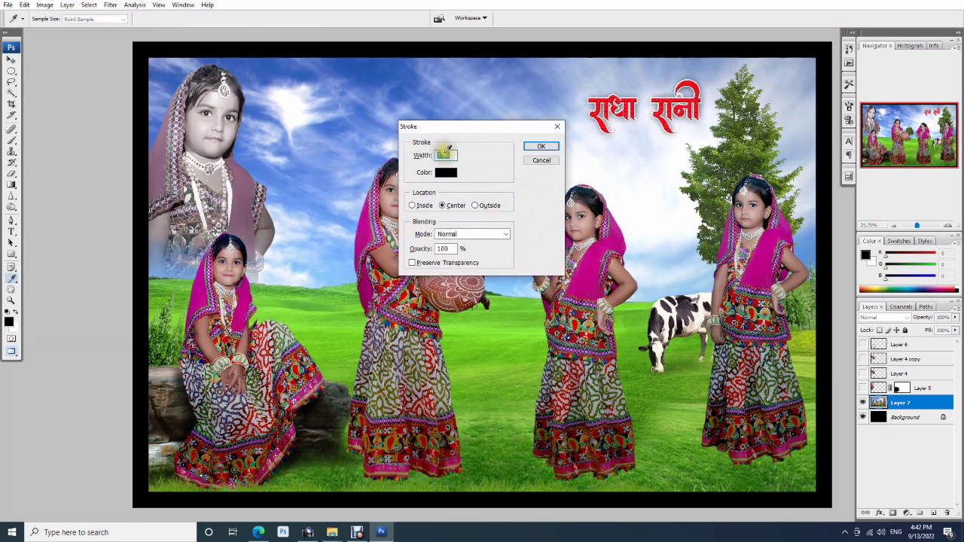
{"action": "left_click", "coordinate": [446, 173]}
{"action": "left_click", "coordinate": [290, 111]}
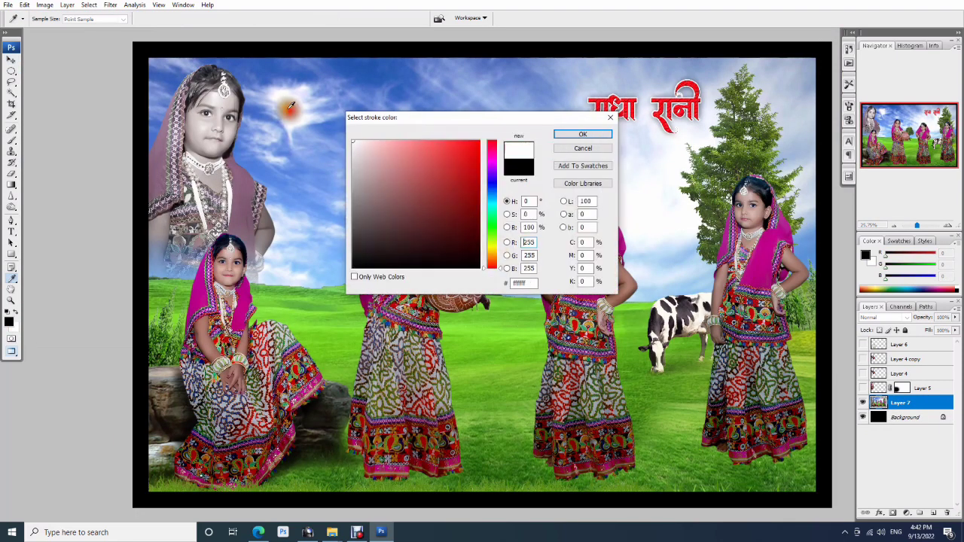
{"action": "key", "text": "Return"}
{"action": "left_click", "coordinate": [541, 146]}
{"action": "key", "text": "v"}
{"action": "key", "text": "ctrl+e"}
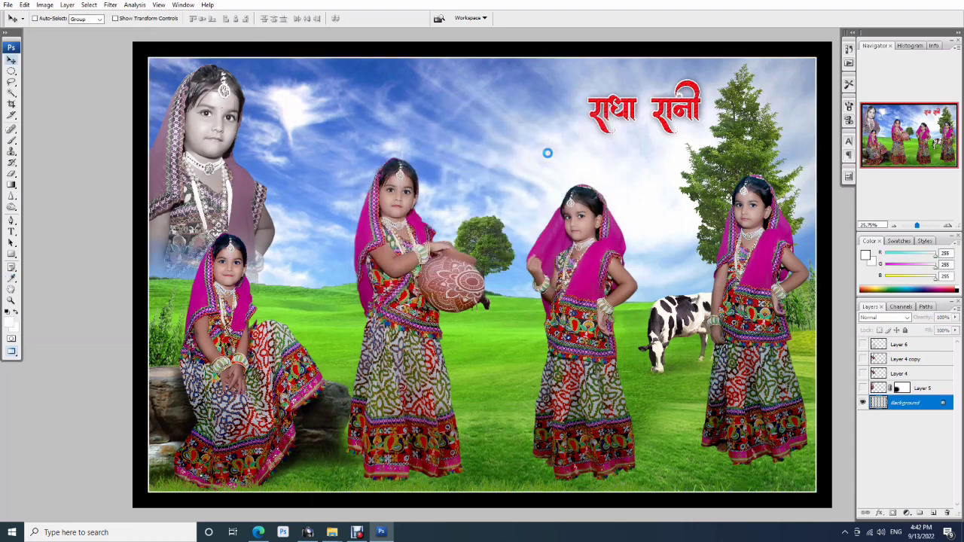
{"action": "key", "text": "ctrl+shift+s"}
- Save the framed composite as a '12x18' JPEG in the Main folder, replacing the existing file
{"action": "type", "text": "12x18 01 c"}
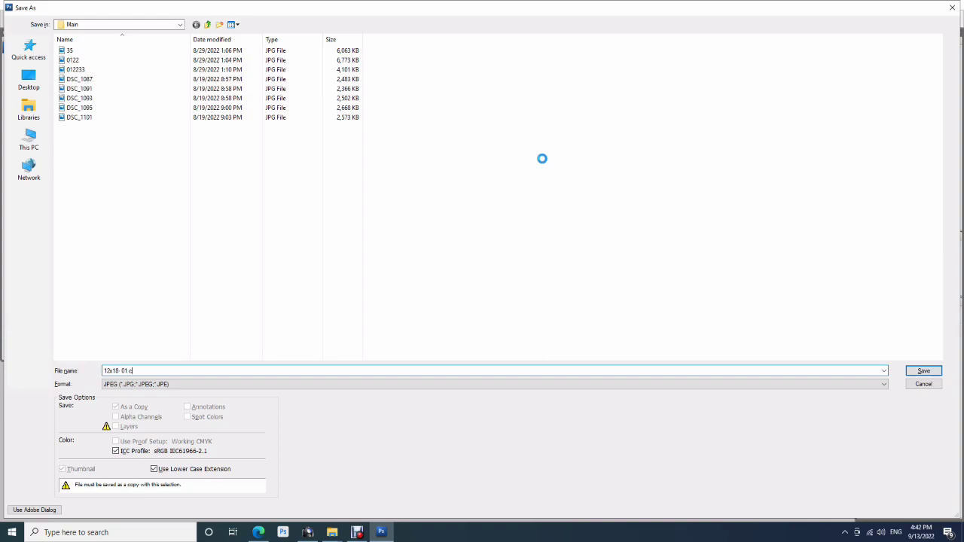
{"action": "key", "text": "Return"}
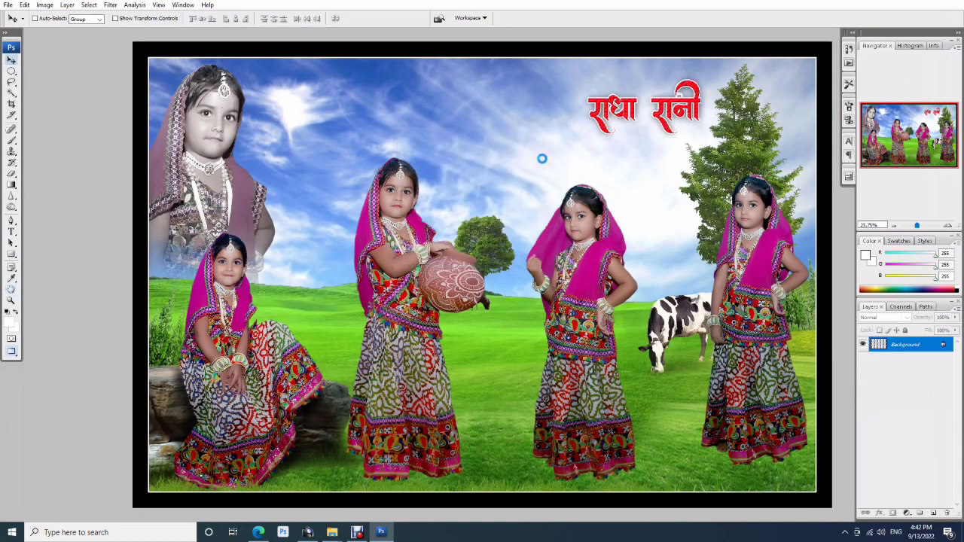
{"action": "key", "text": "ctrl+shift+s"}
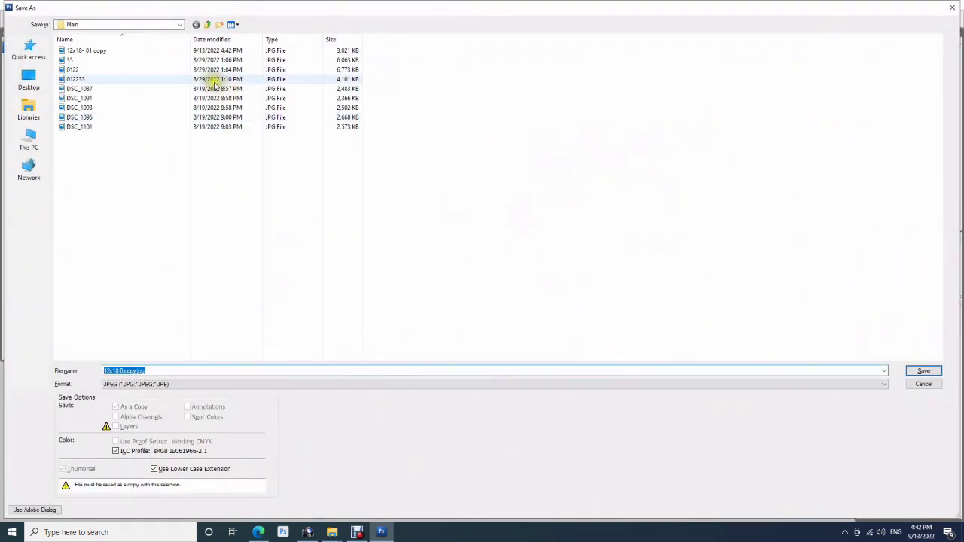
{"action": "double_click", "coordinate": [144, 52]}
{"action": "left_click", "coordinate": [498, 271]}
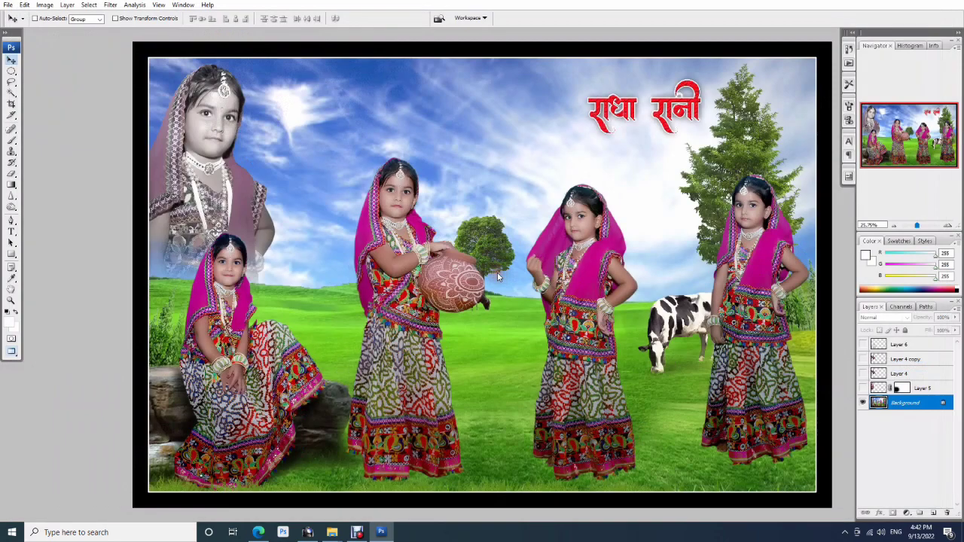
{"action": "key", "text": "Return"}
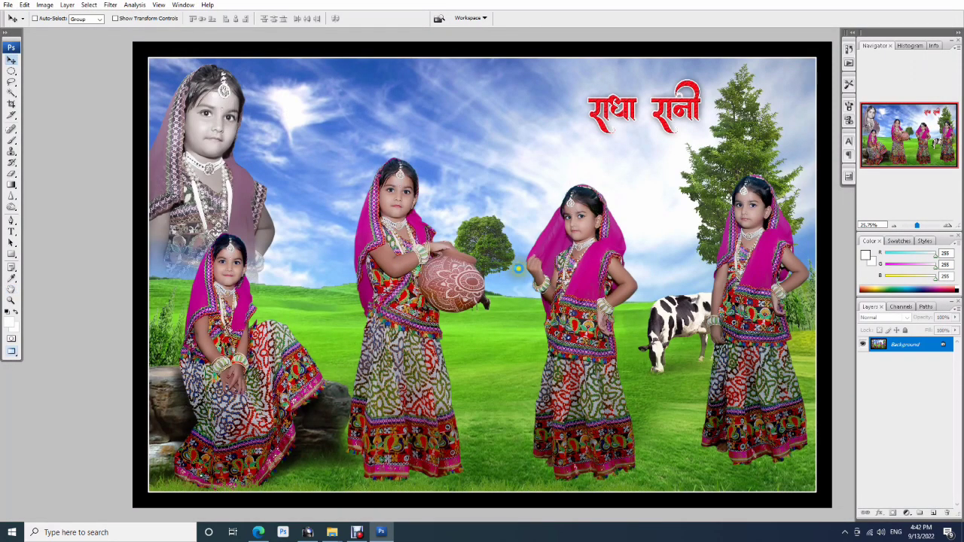